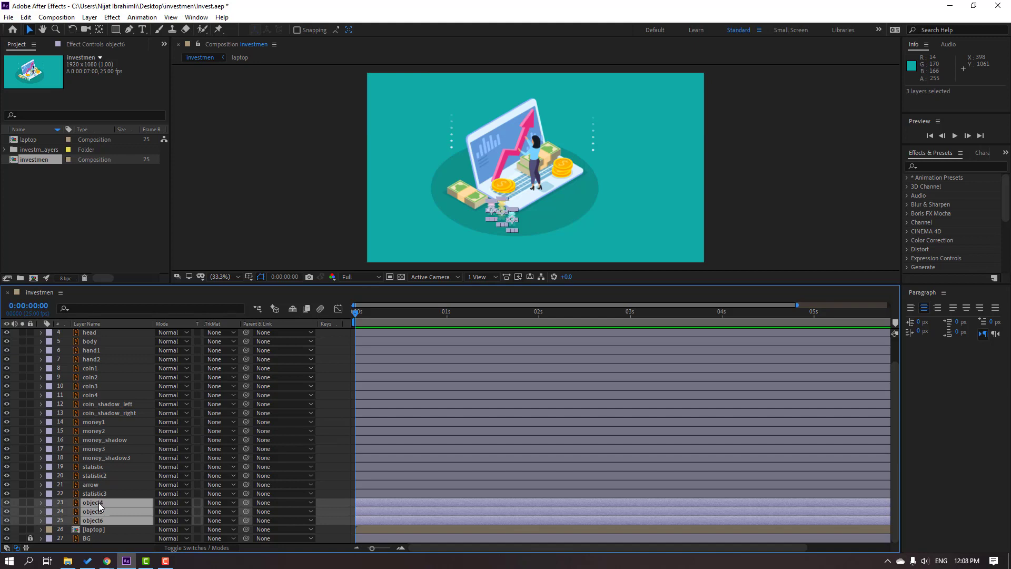
Pre-compose the layers object1 through object6 into a new composition named "objects".
scroll(102, 519, up, 2)
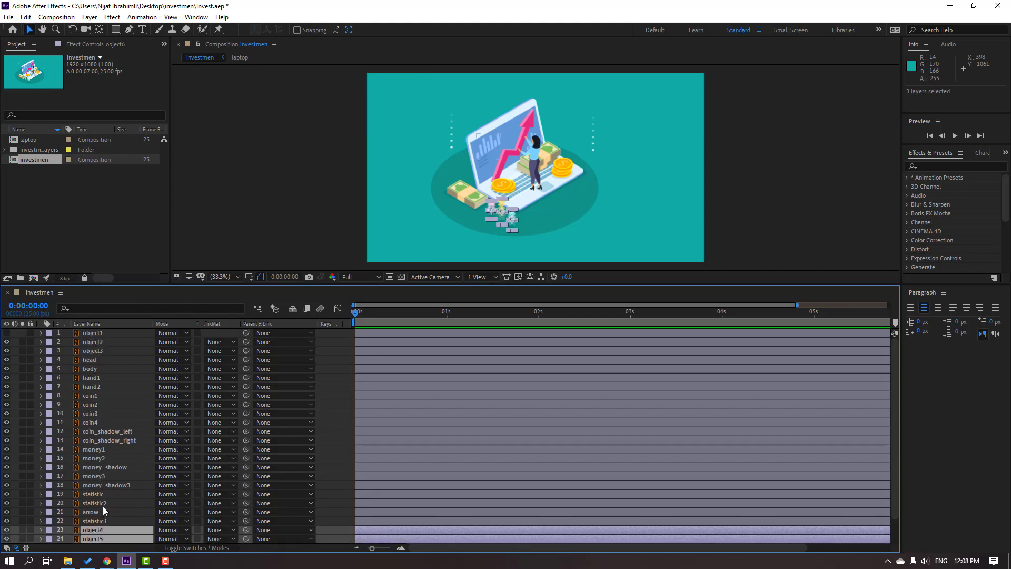
ctrl+click(94, 351)
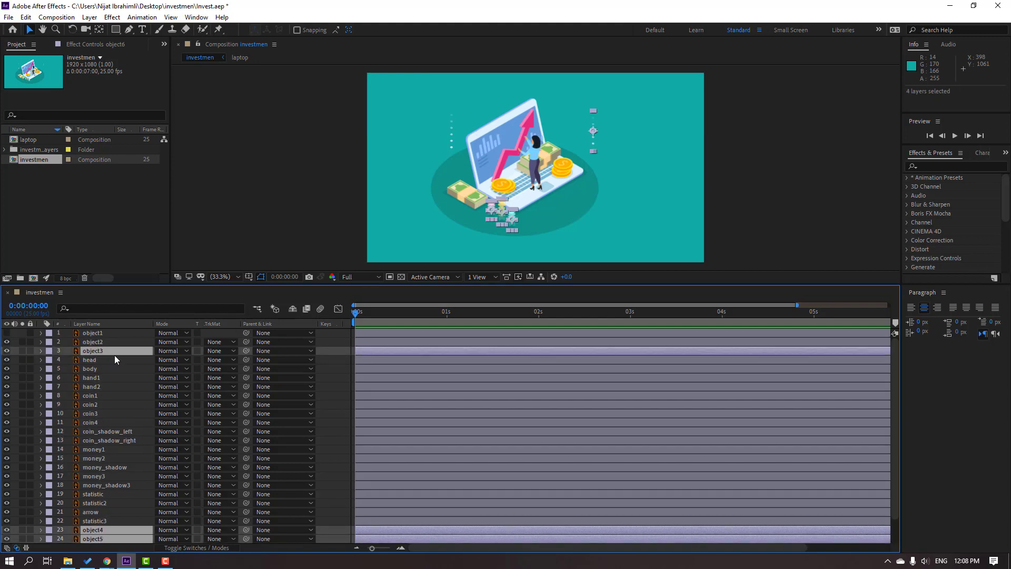
ctrl+click(99, 343)
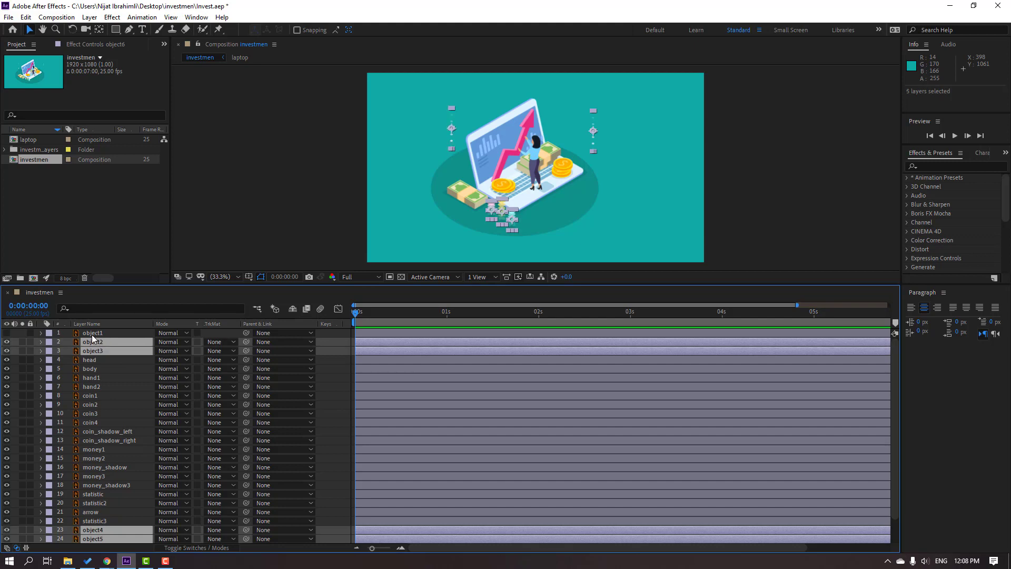
ctrl+click(92, 334)
right_click(95, 352)
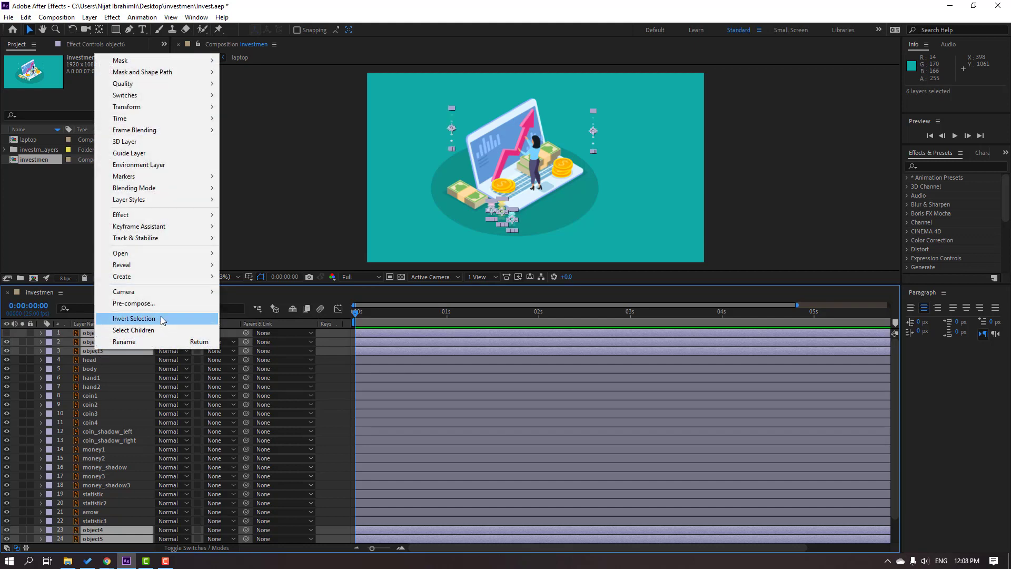
click(159, 305)
text(obj)
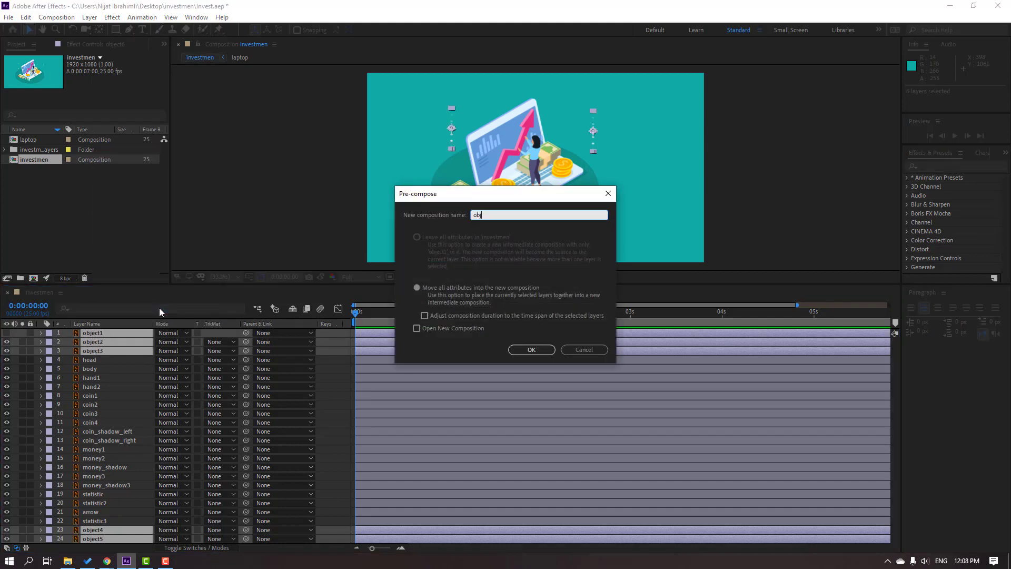
text(ects)
key(Return)
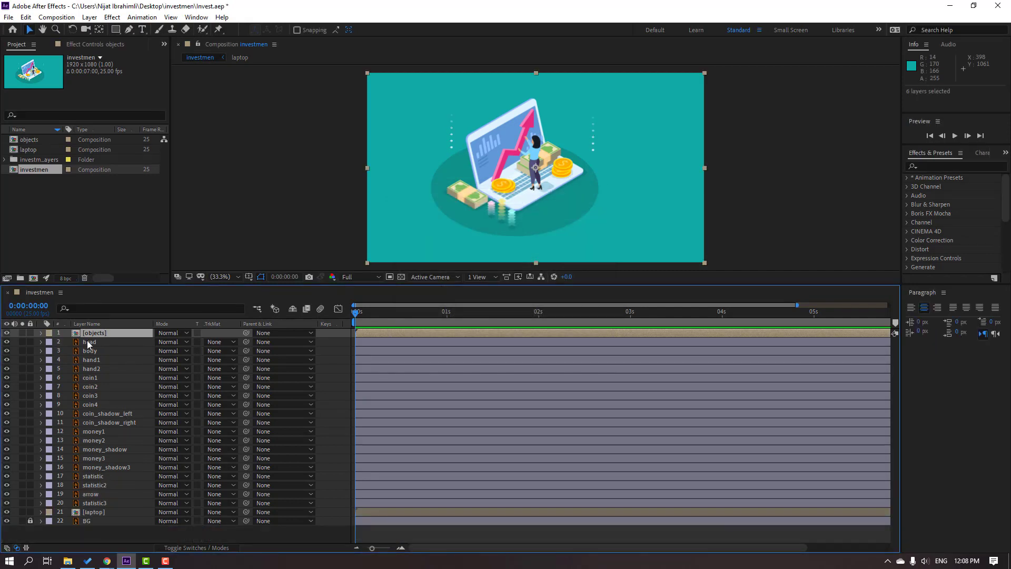
Turn on the visibility of the object1 layer inside the objects composition and return to the investmen composition.
double_click(93, 335)
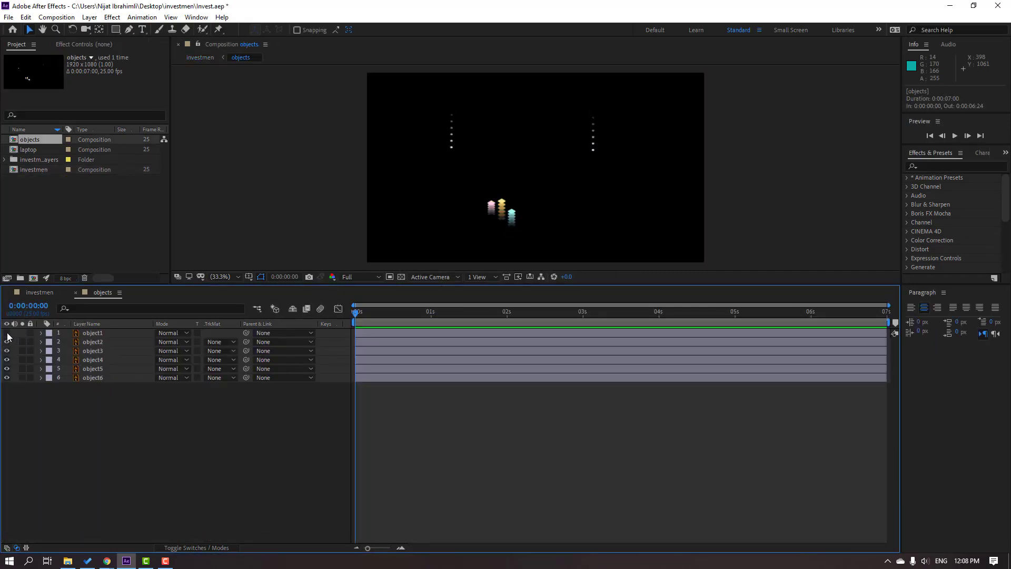
click(7, 333)
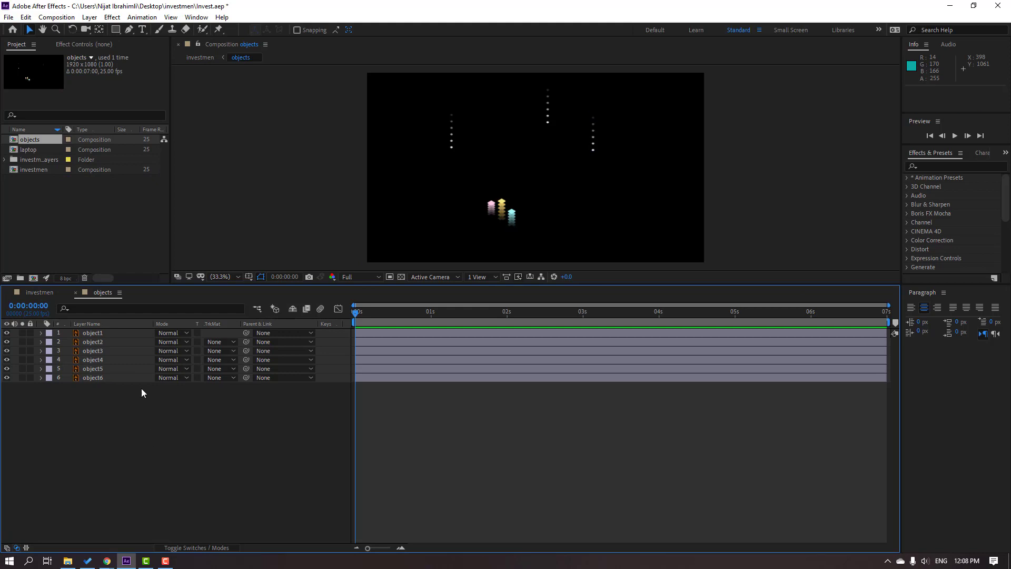
click(76, 292)
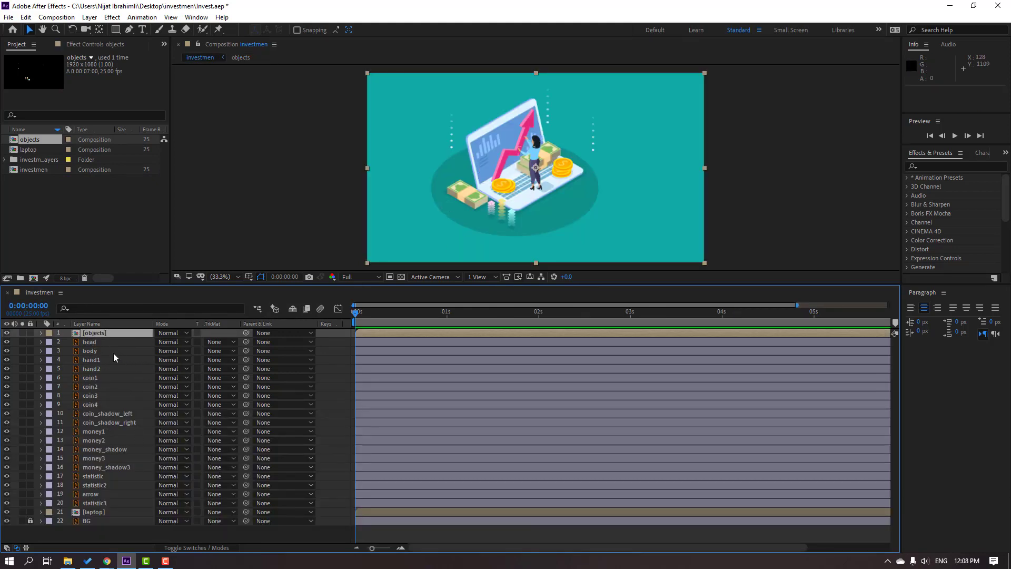
Pre-compose the head, body, hand1 and hand2 layers into a new composition named "character".
click(89, 342)
ctrl+click(98, 351)
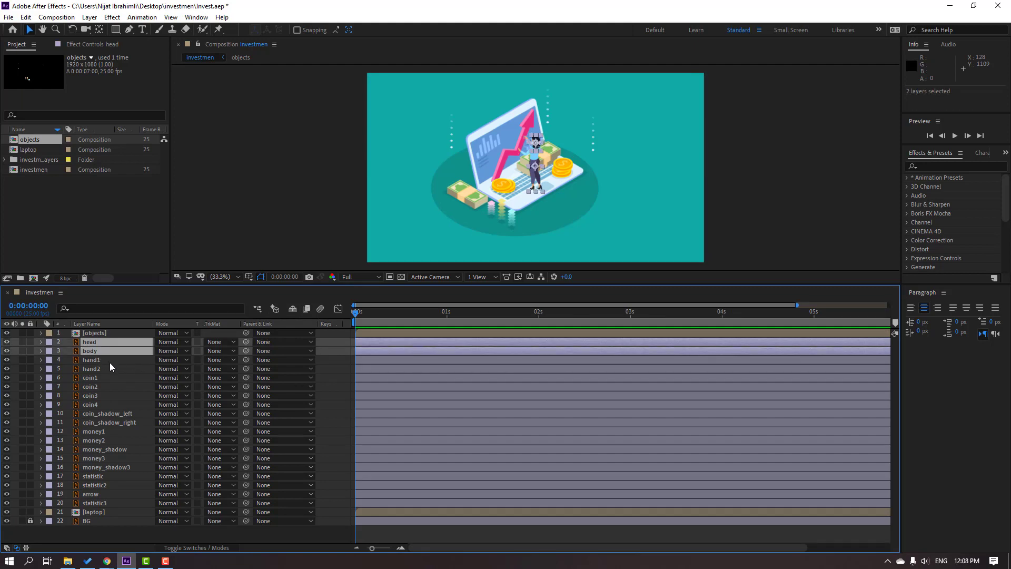
ctrl+click(108, 360)
ctrl+click(93, 370)
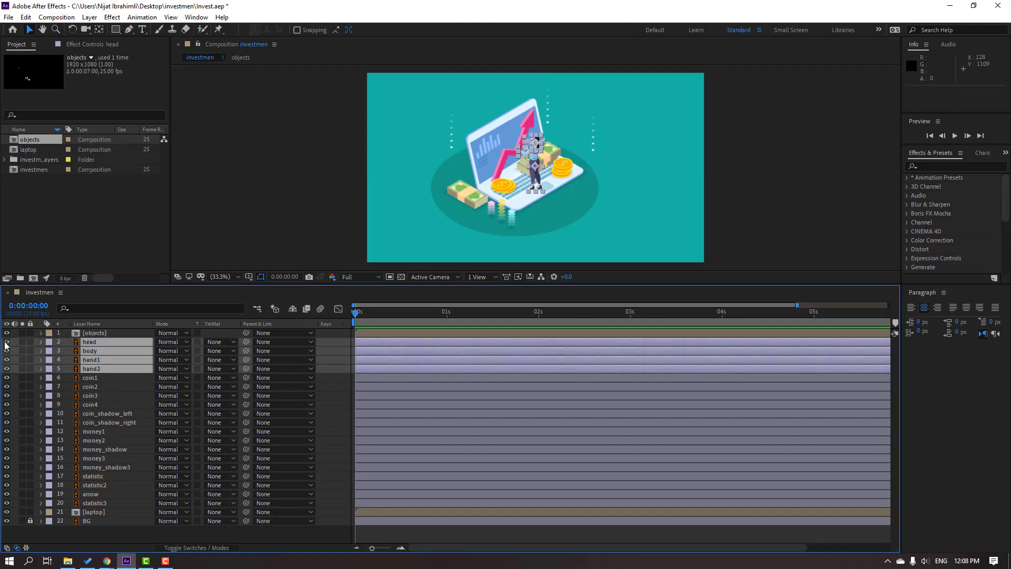
click(6, 342)
click(6, 346)
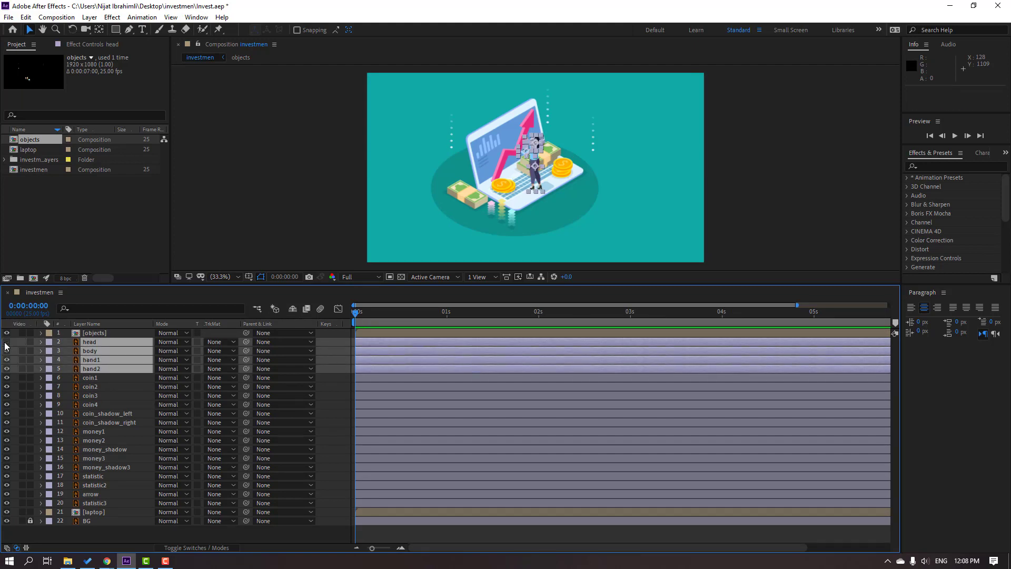
right_click(94, 362)
click(133, 311)
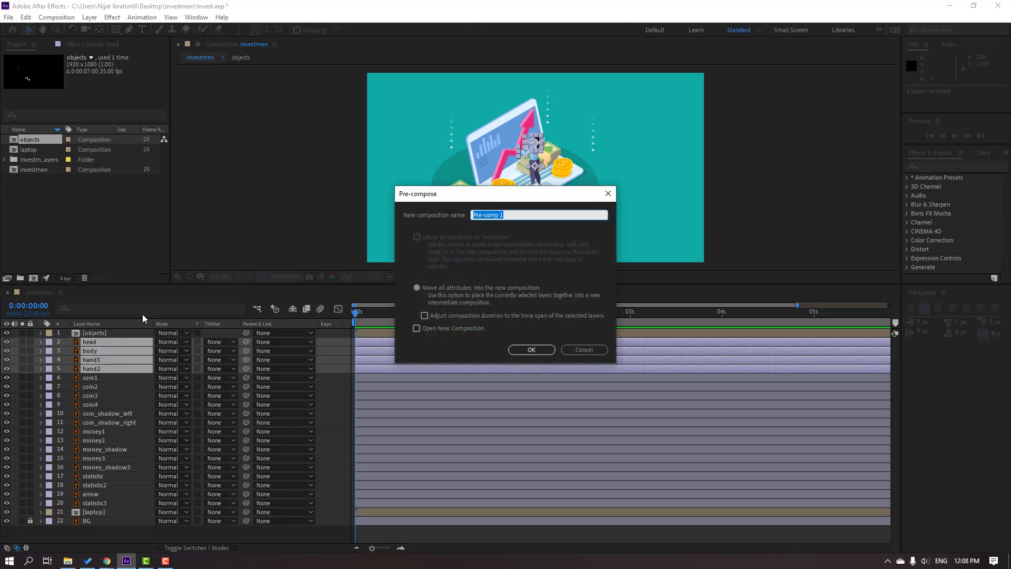
text(character)
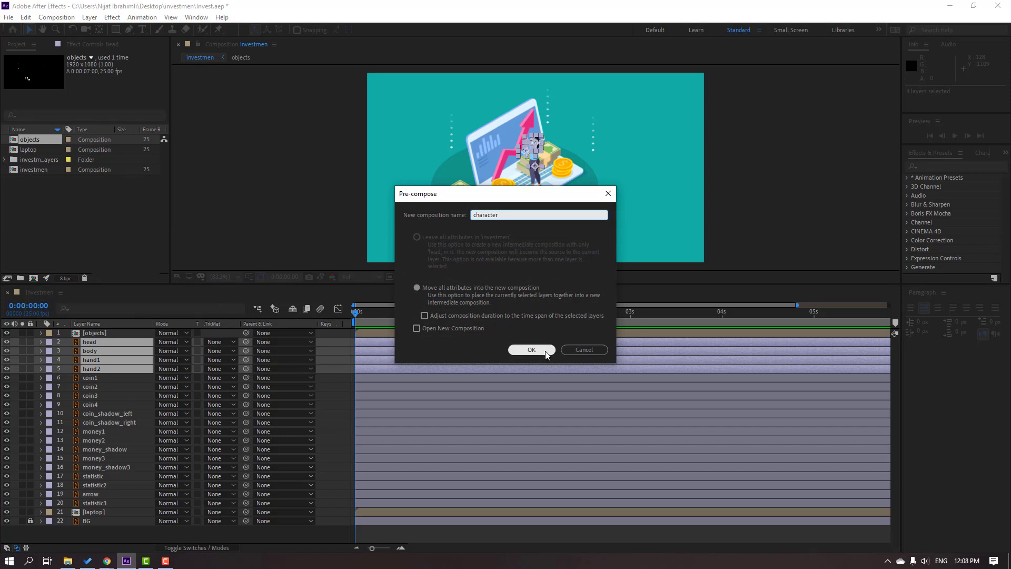
click(546, 353)
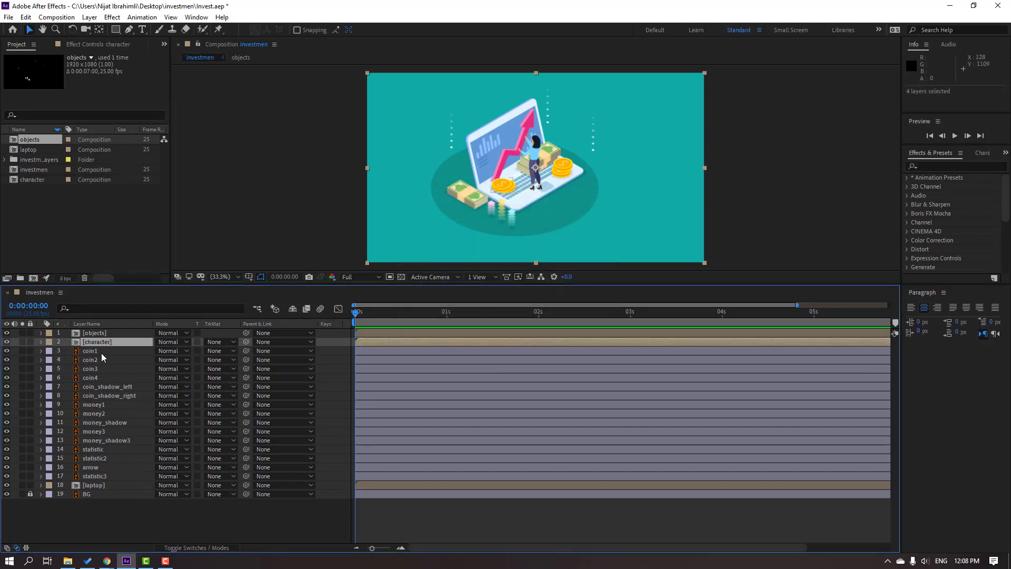
Pre-compose the layers coin1 to coin4, coin_shadow_left and coin_shadow_right into a new composition named "coins".
click(101, 354)
shift+click(95, 378)
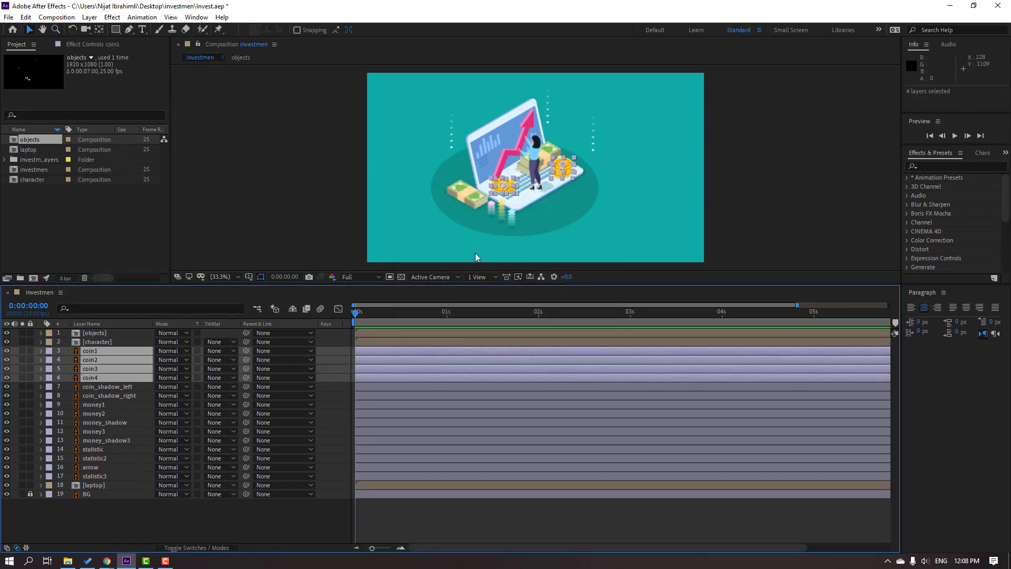
key(slash)
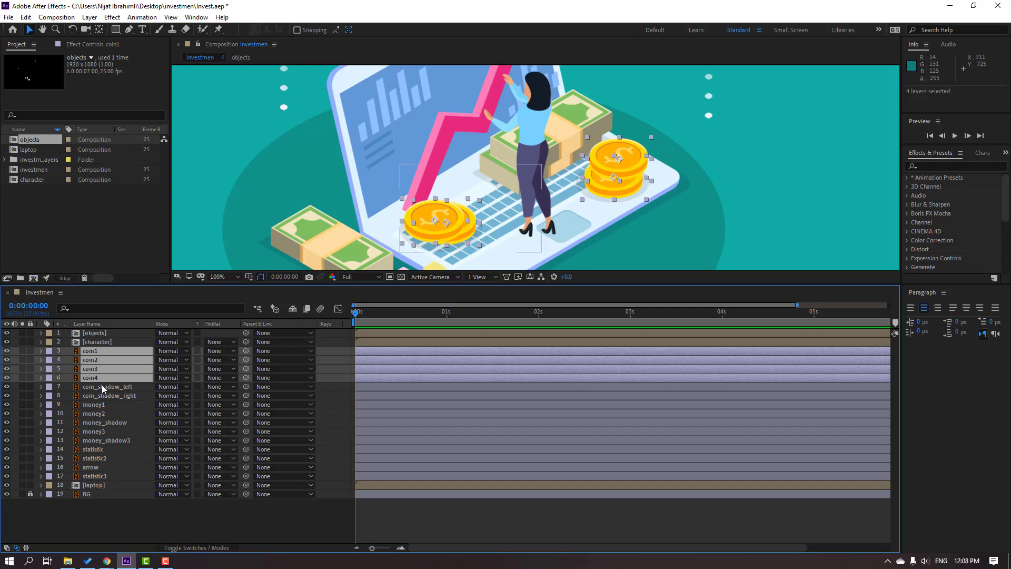
key(comma)
shift+click(115, 386)
shift+click(117, 395)
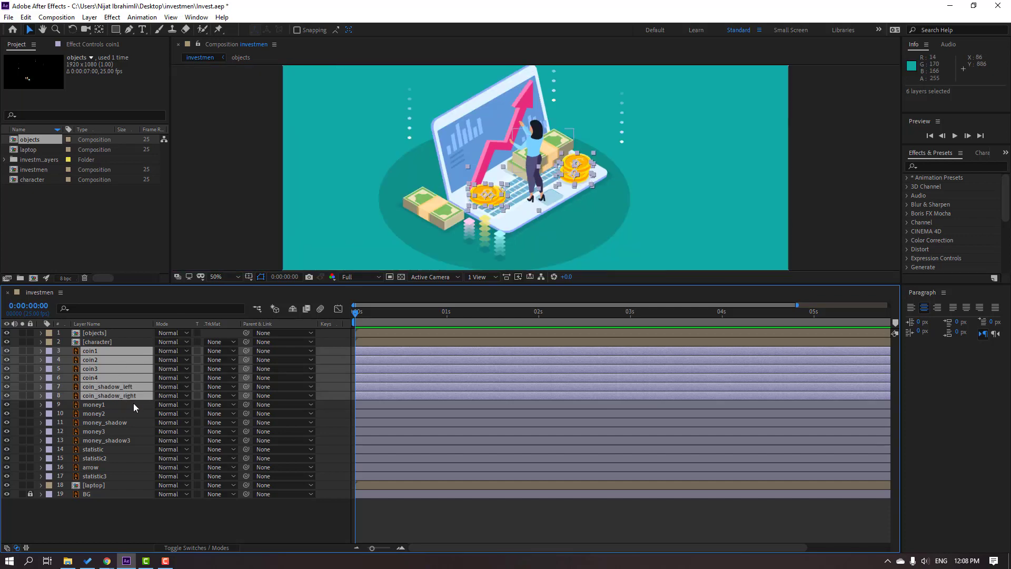
right_click(97, 376)
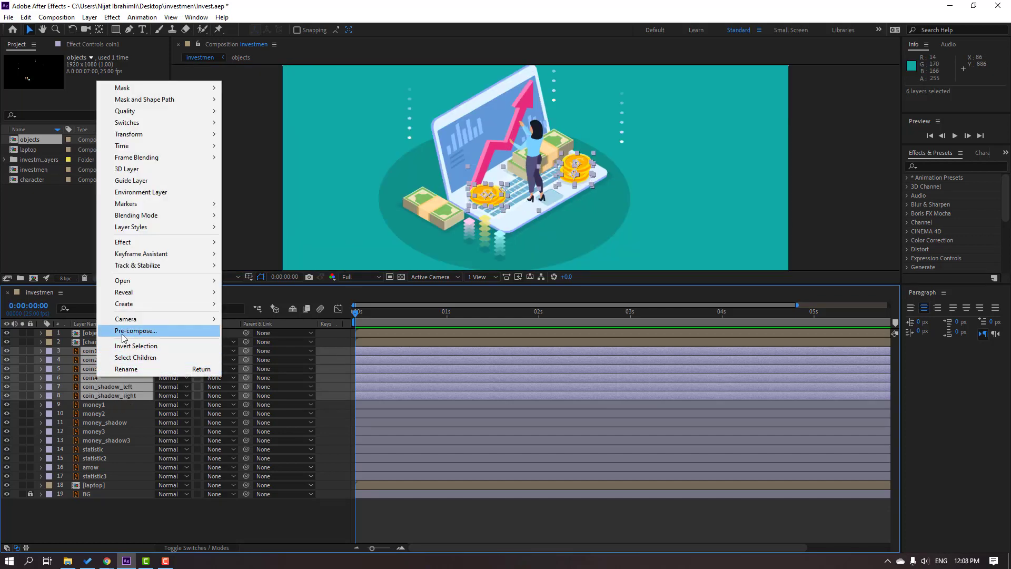
click(124, 333)
text(co)
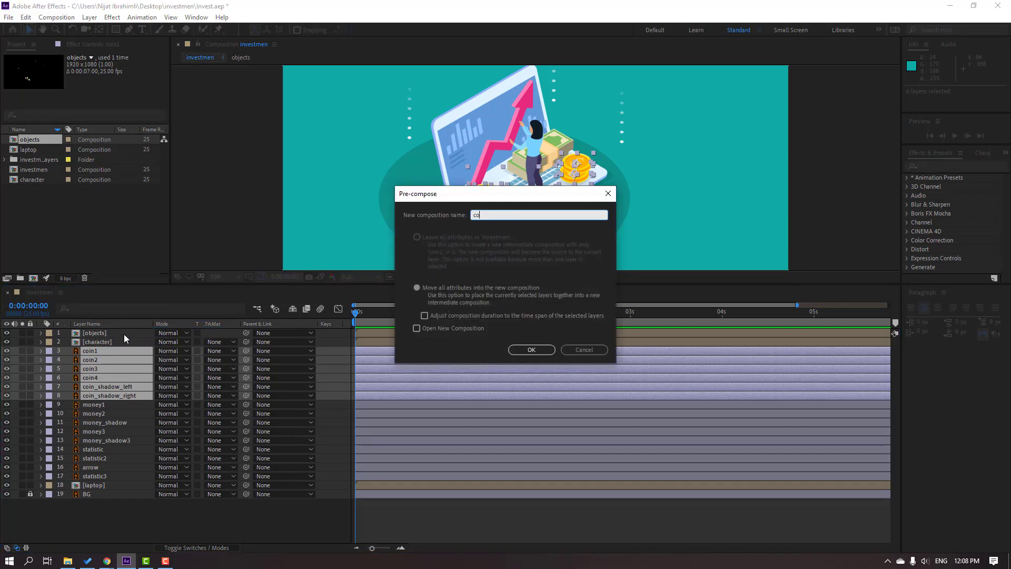
text(ins)
click(526, 350)
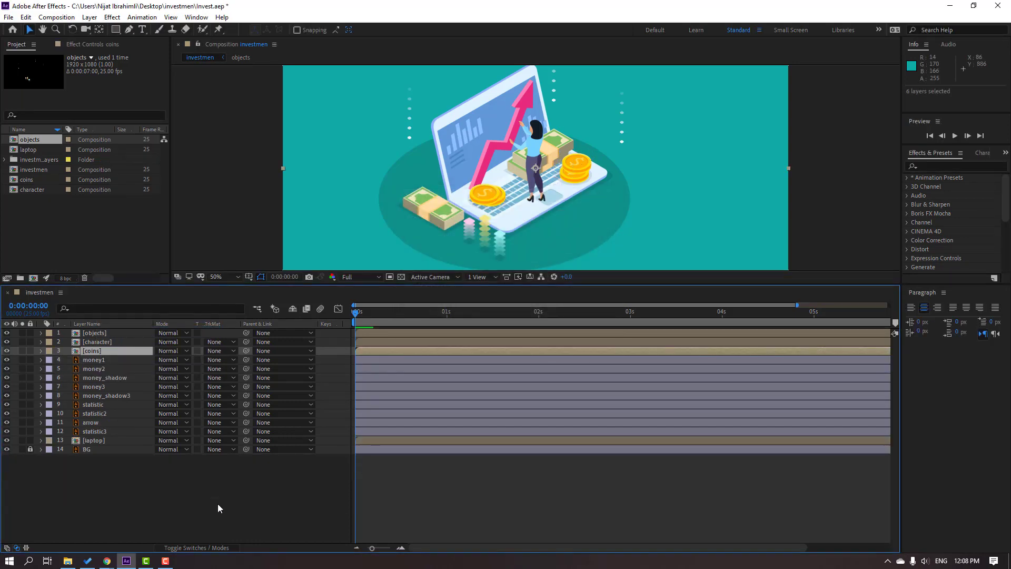
Pre-compose the money1, money2, money_shadow, money3 and money_shadow3 layers into a new composition named "money".
click(99, 359)
shift+click(88, 368)
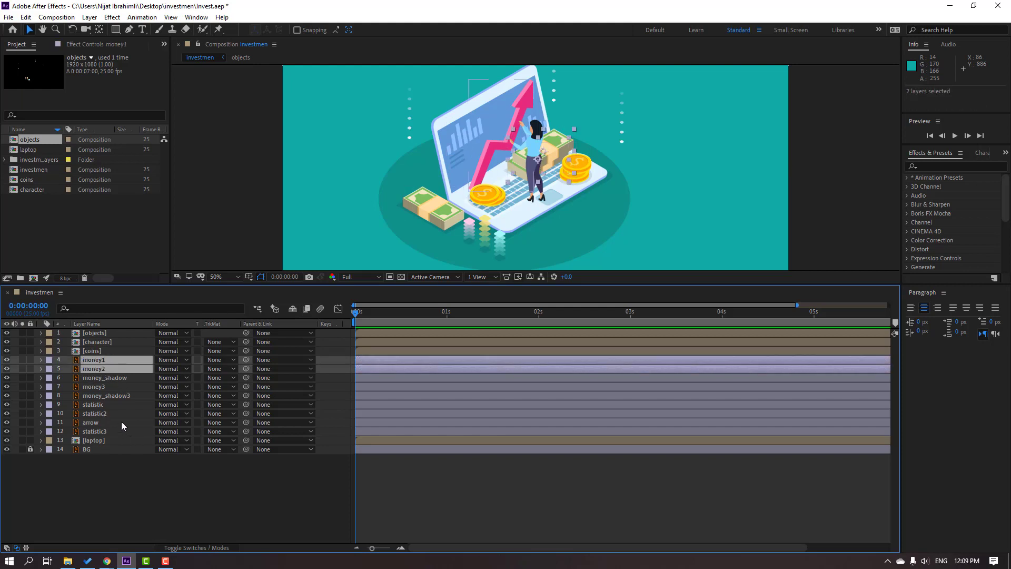
shift+click(109, 379)
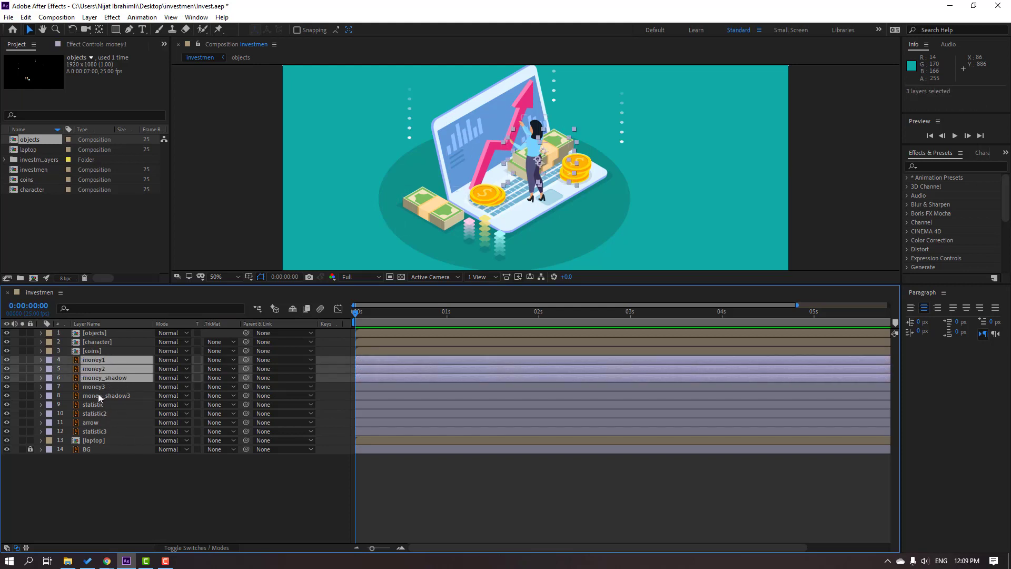
shift+click(96, 388)
shift+click(121, 398)
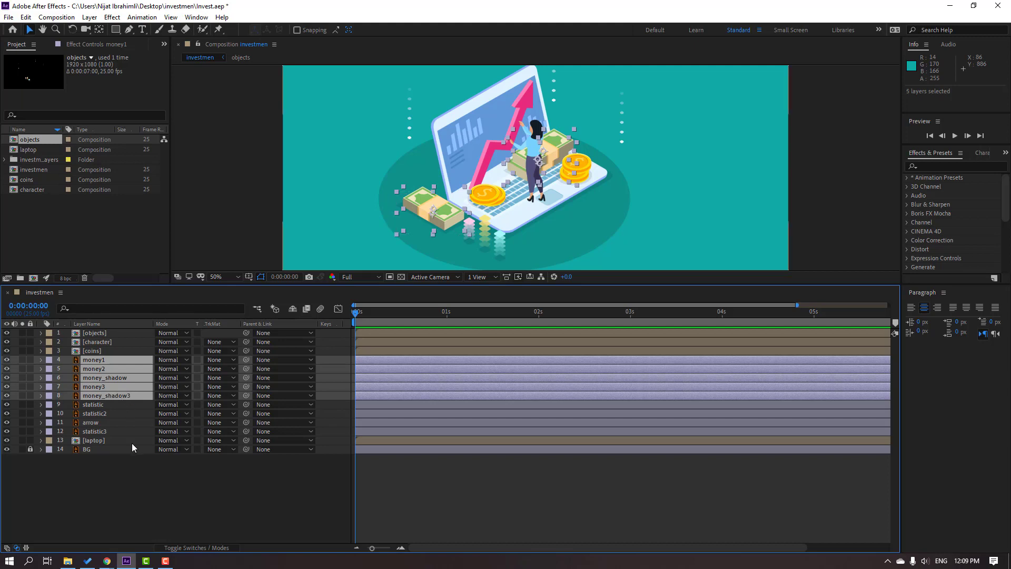
click(6, 359)
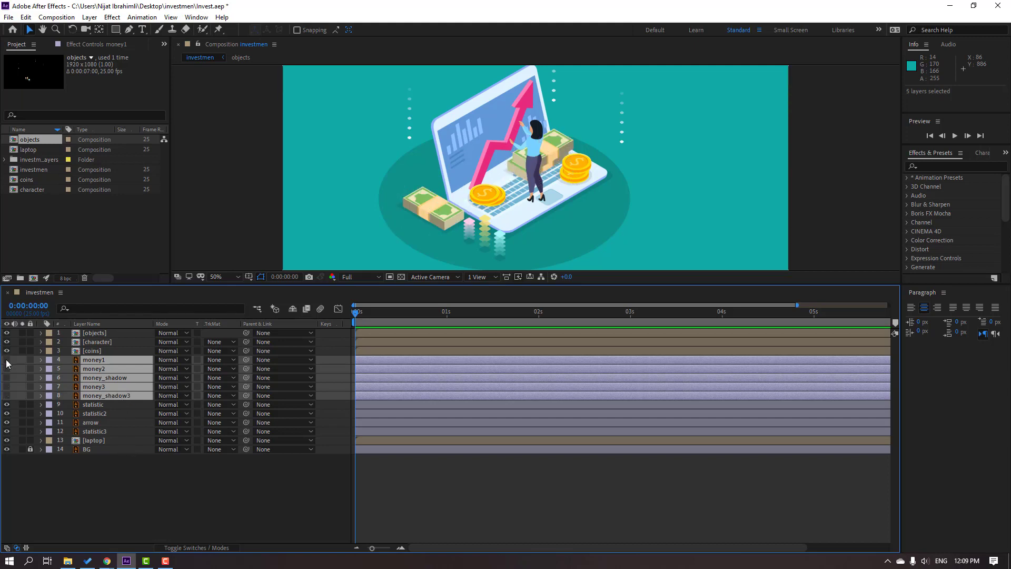
click(6, 360)
right_click(100, 378)
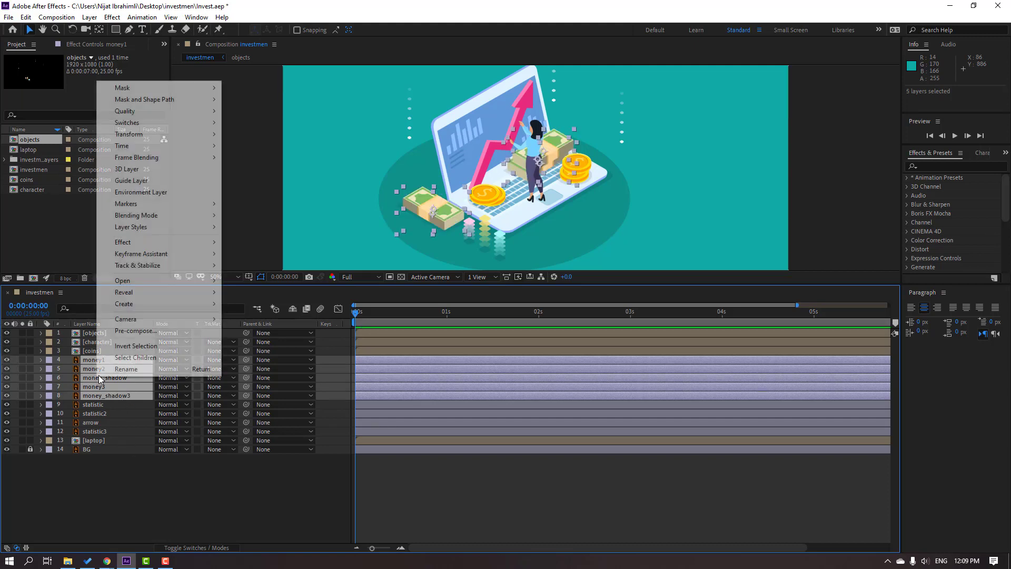
click(135, 331)
text(m)
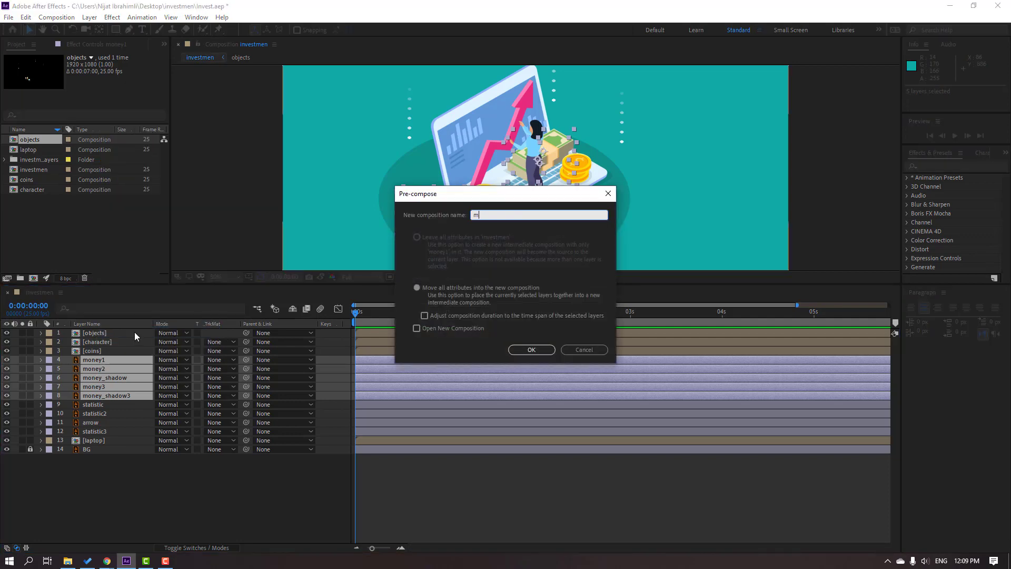
text(oney)
click(524, 349)
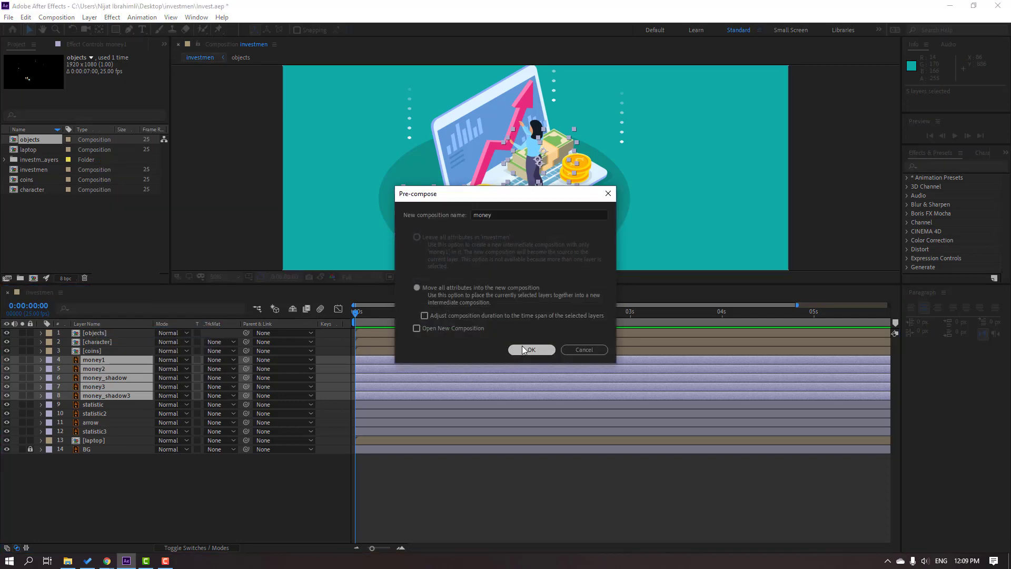
Pre-compose the statistic, statistic2, arrow and statistic3 layers into a new composition named "statistic", and clear the layer selection.
click(104, 370)
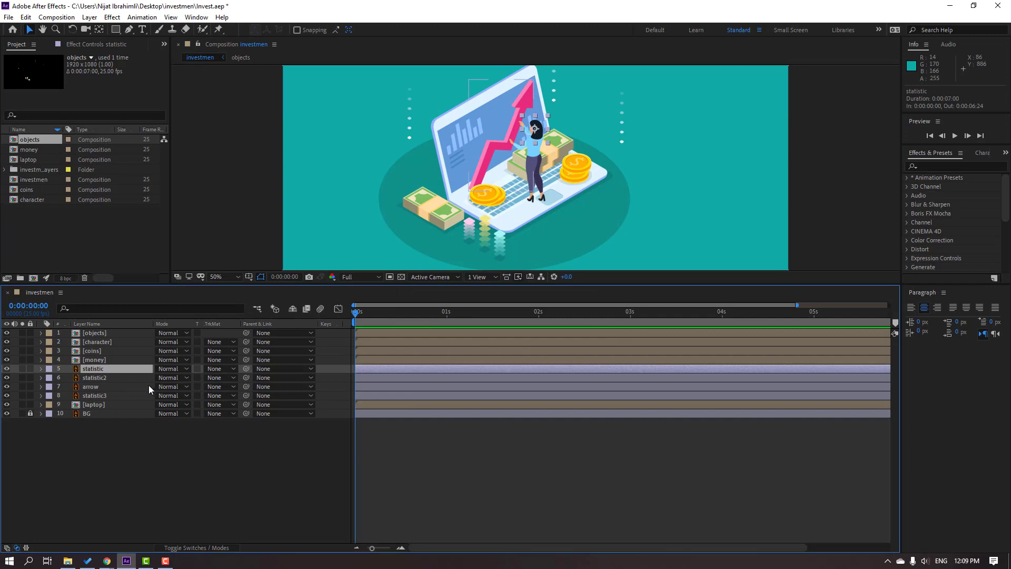
ctrl+click(103, 379)
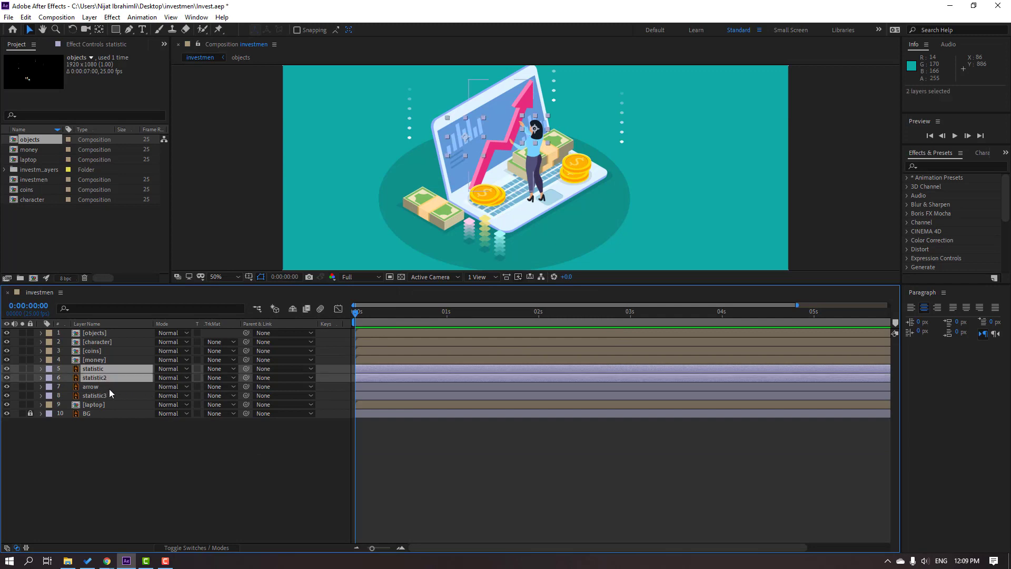
ctrl+click(105, 387)
ctrl+click(102, 397)
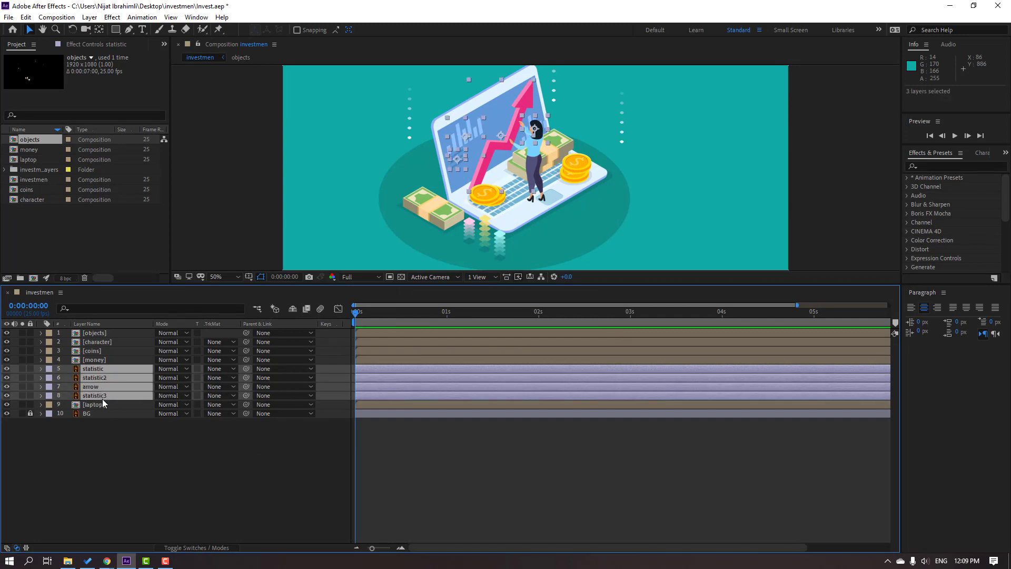
right_click(82, 378)
click(109, 333)
text(s)
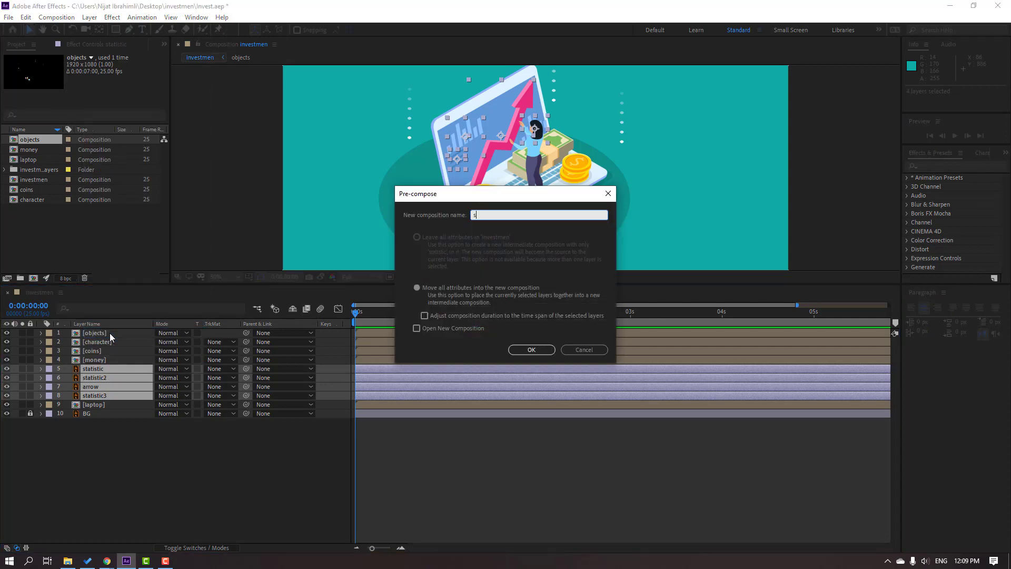
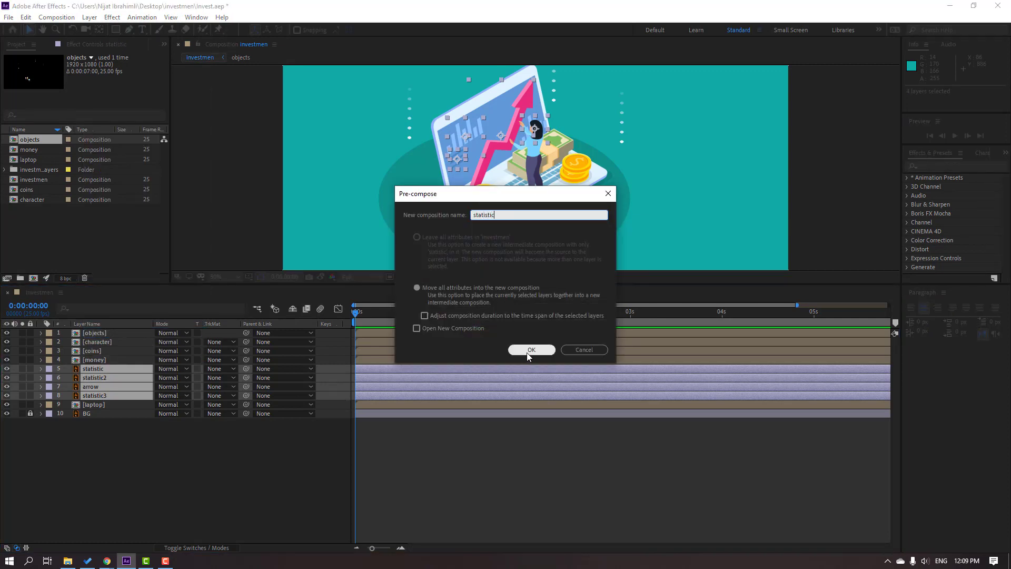
click(530, 350)
click(189, 441)
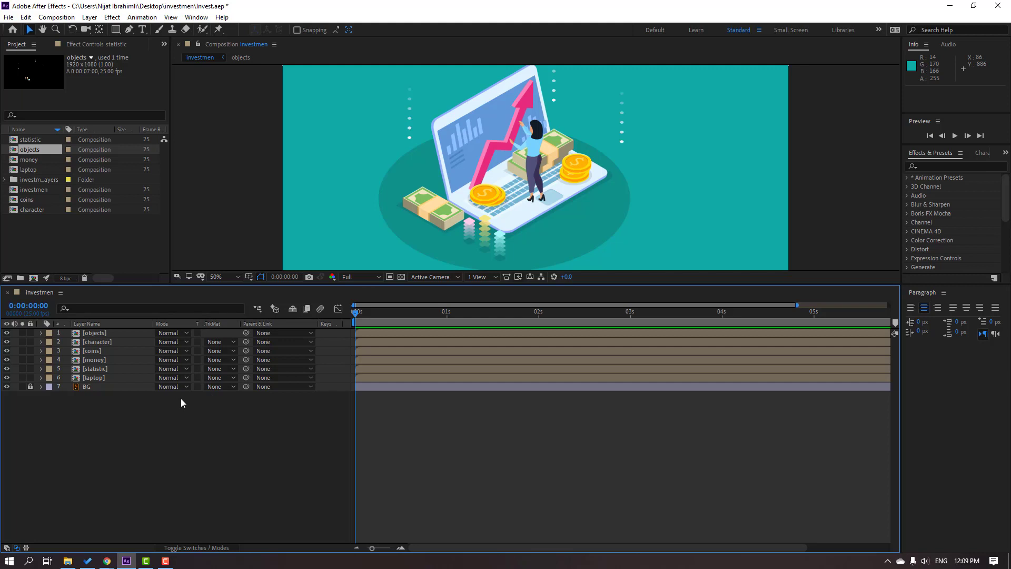
Open the coins composition, enlarge the viewer area, and select the upper coin of the right-hand stack (coin3).
double_click(95, 352)
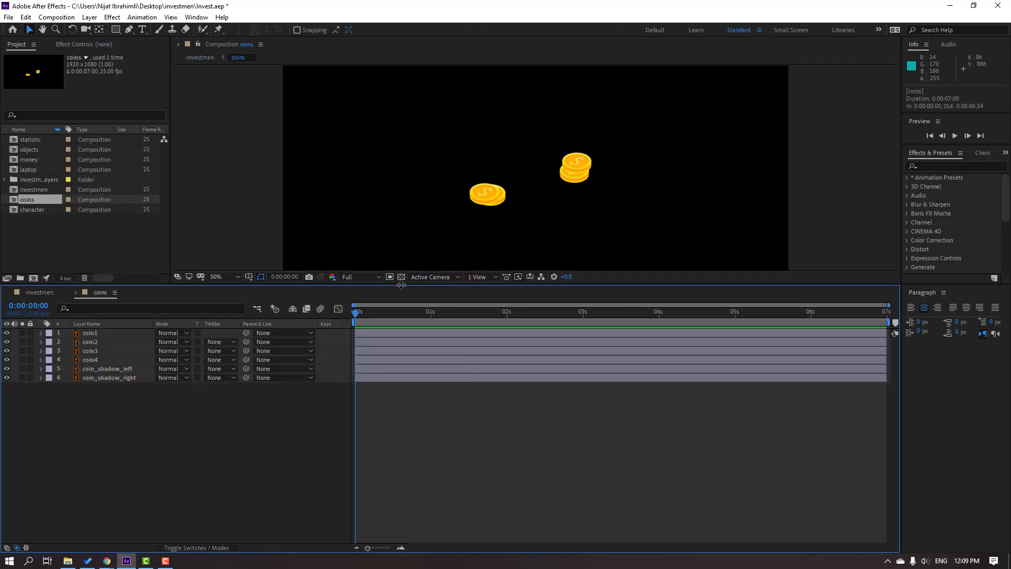
drag(401, 284, 378, 380)
click(575, 214)
key(period)
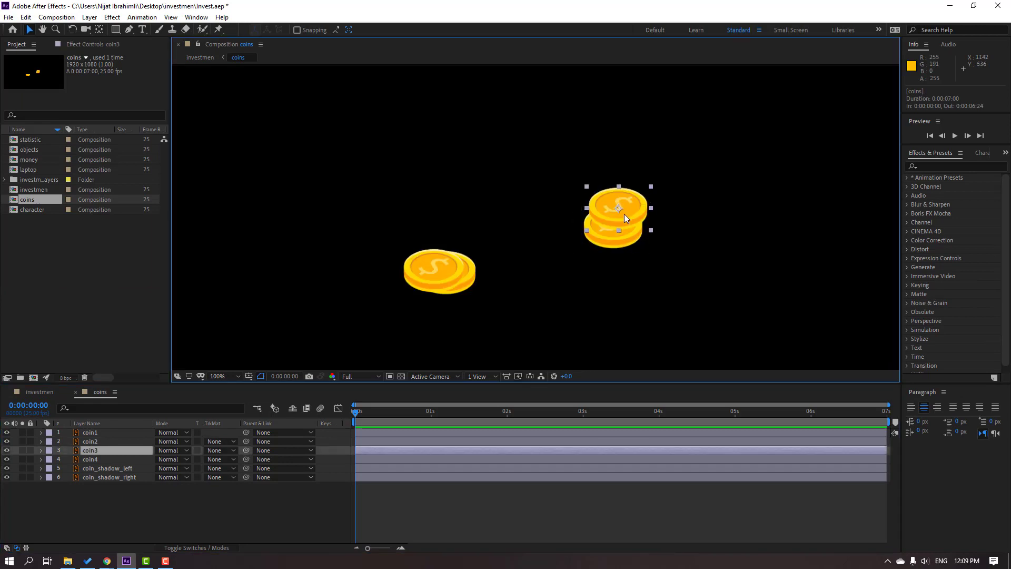
drag(650, 255, 581, 258)
key(comma)
key(comma)
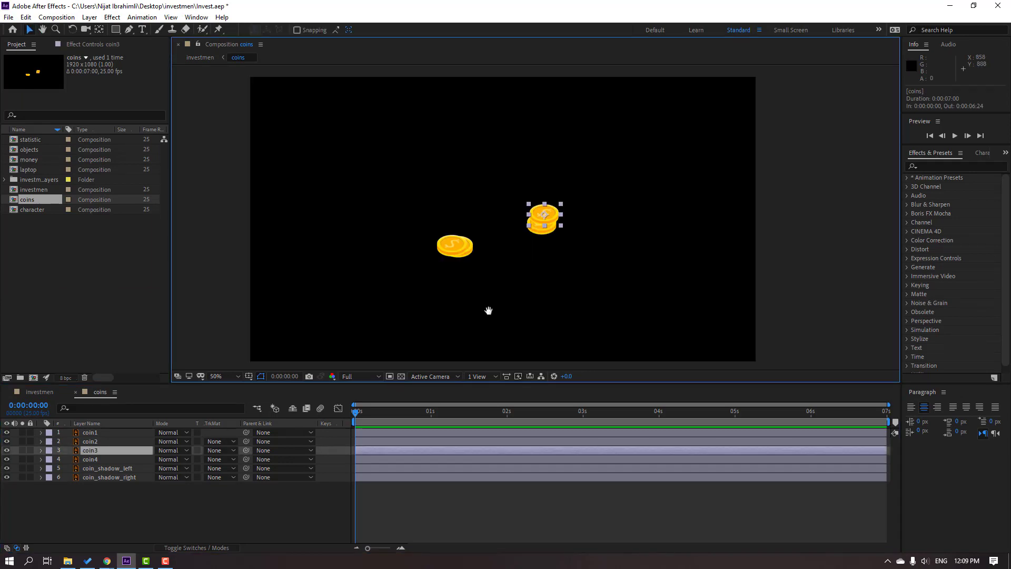
Start Position keyframing on coin3 at 0:00:00:00, raise the coin to Y 209.6, and check its height in the investmen composition.
key(p)
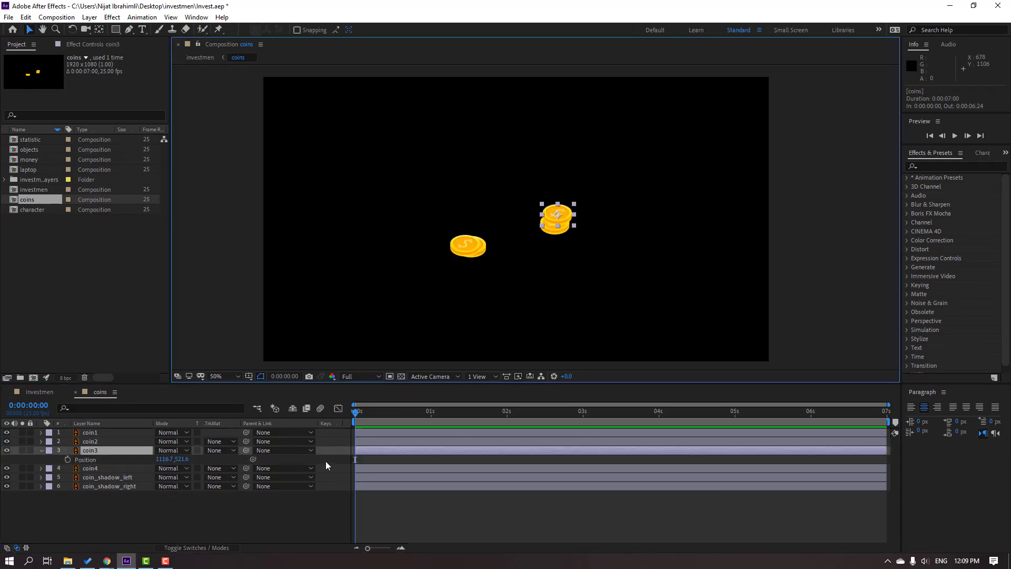
click(67, 459)
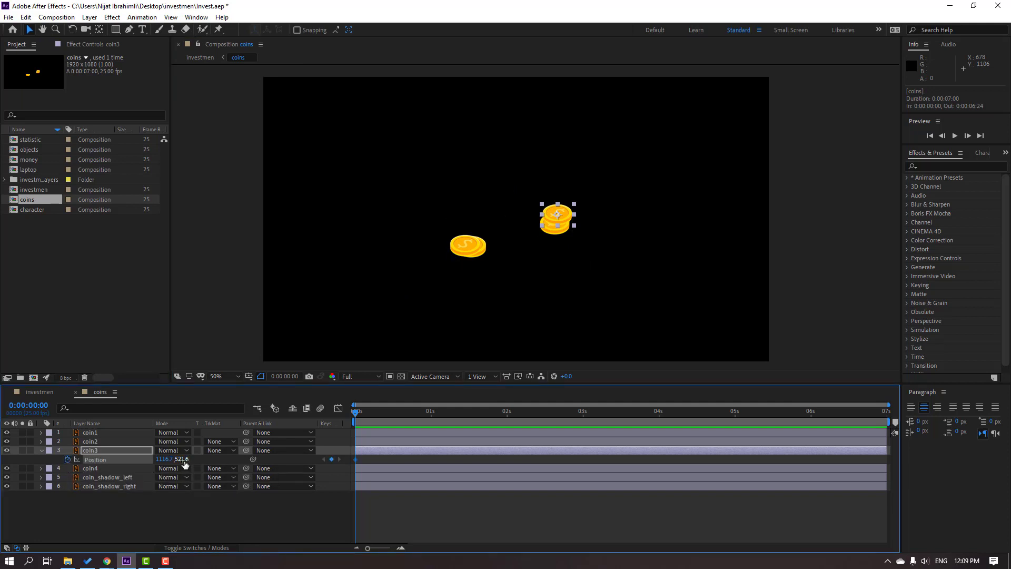
key(shift+Up)
key(shift+Up)
key(shift+Up)
key(shift+Up)
key(shift+Up)
key(shift+Up)
key(shift+Up)
key(shift+Up)
key(shift+Up)
key(shift+Up)
key(shift+Up)
key(shift+Up)
key(shift+Up)
key(shift+Up)
key(shift+Up)
key(shift+Up)
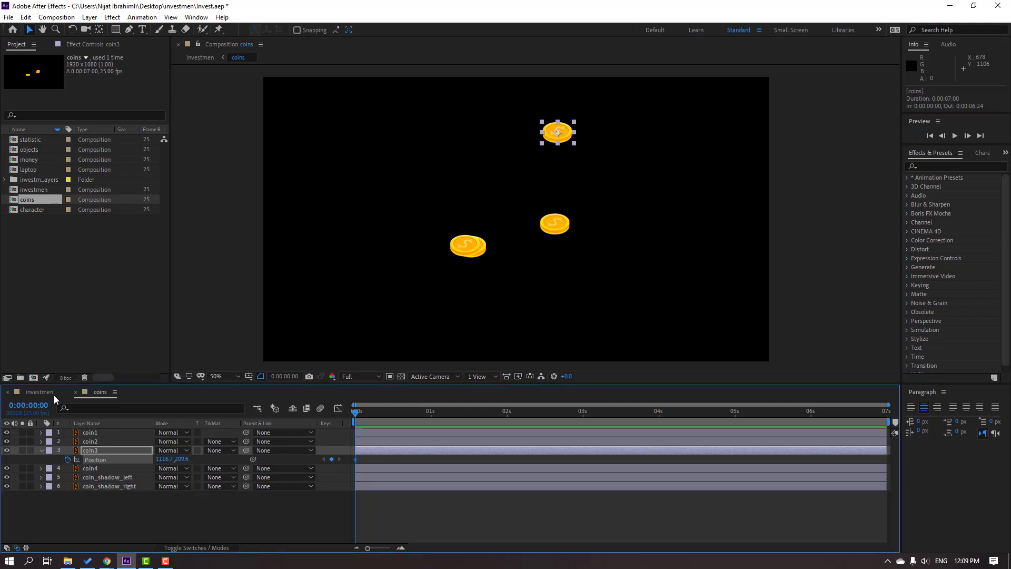
click(33, 391)
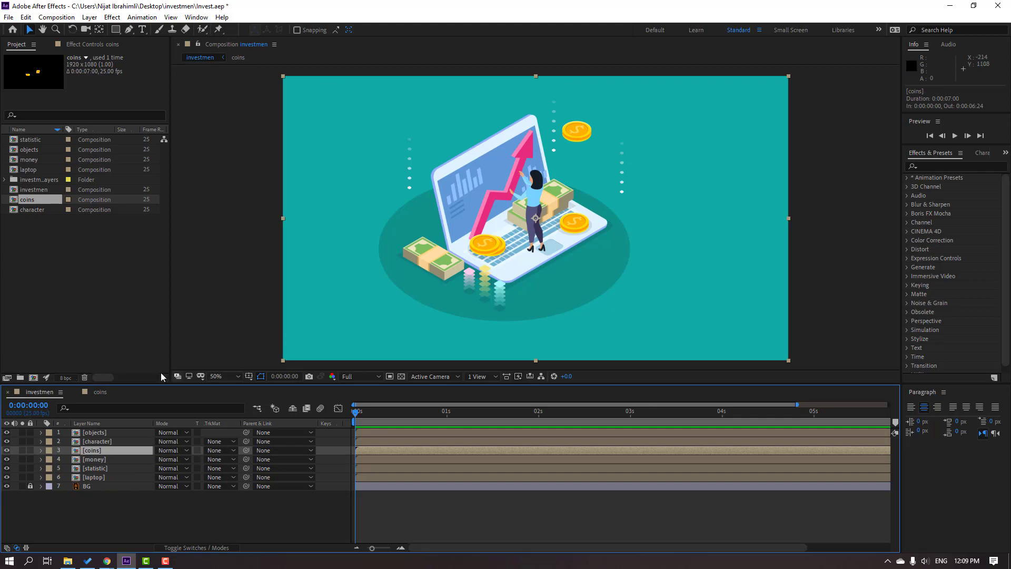
click(101, 392)
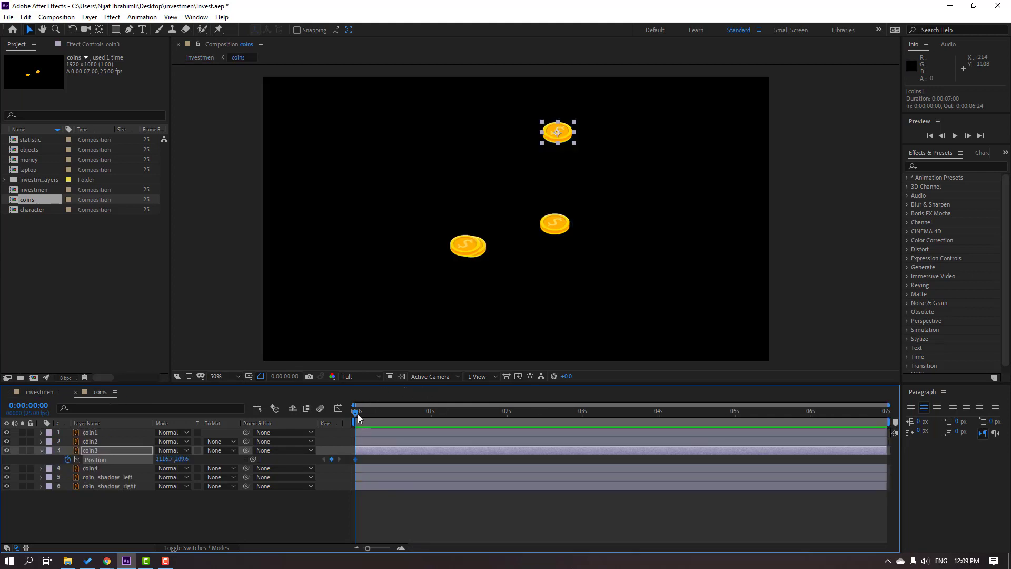
Add a Position keyframe for coin3 at 0:00:00:24 that lowers it back onto the stack at Y 527.6.
drag(358, 416, 374, 416)
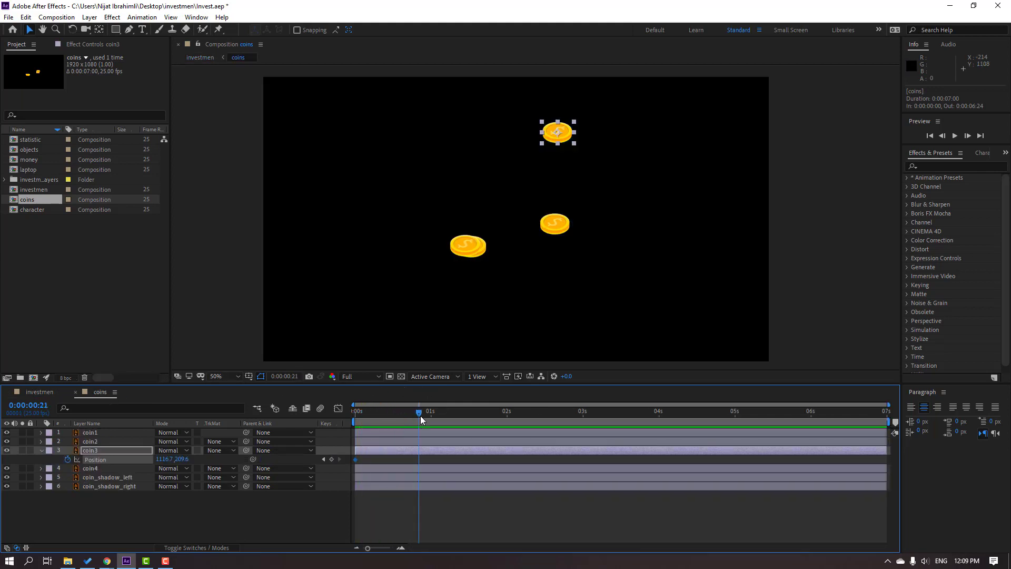
drag(186, 464, 357, 460)
click(425, 432)
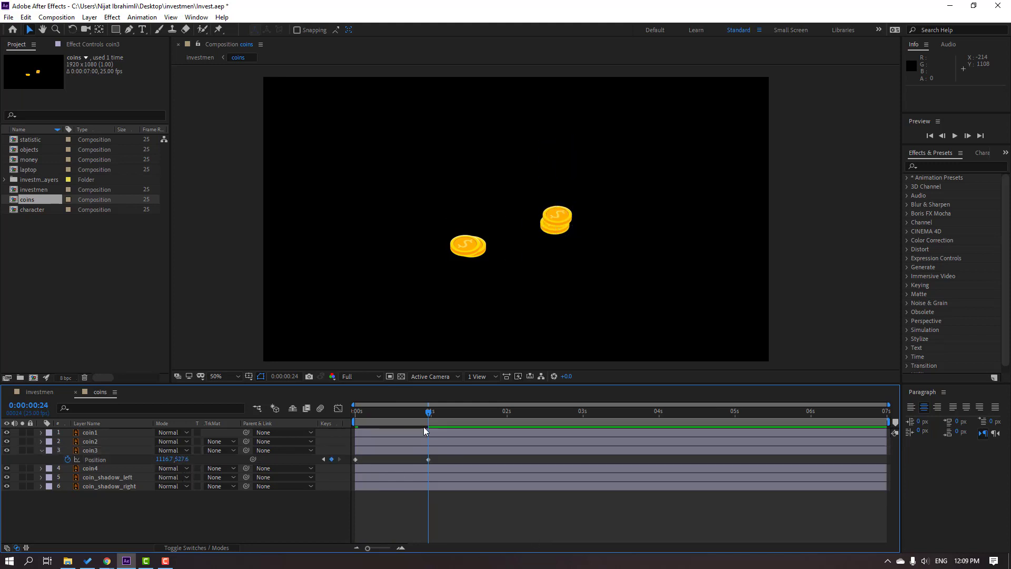
Start Scale keyframing on coin3 at 0:00:00:00 with a value of 0%.
drag(429, 419, 342, 418)
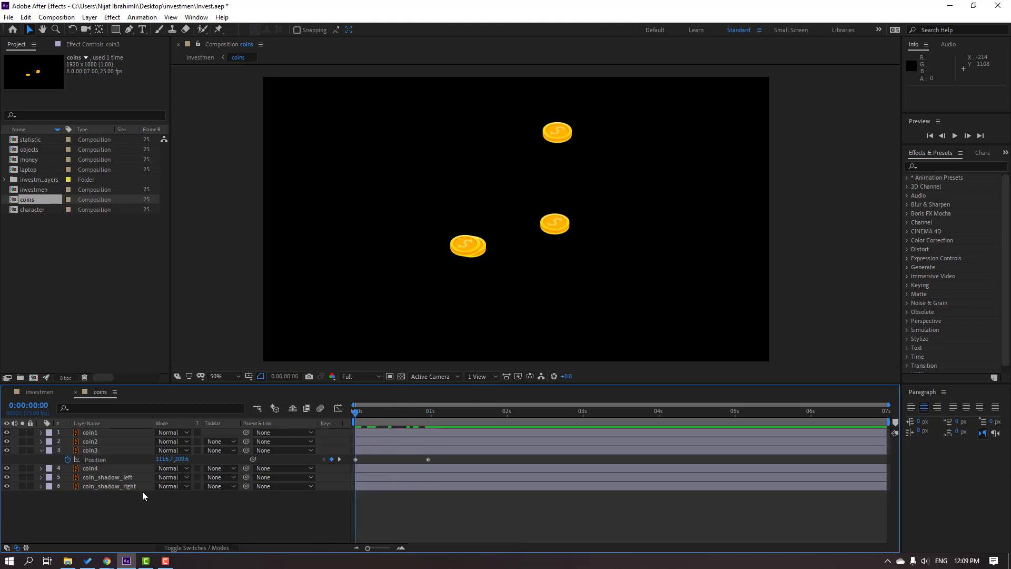
click(96, 452)
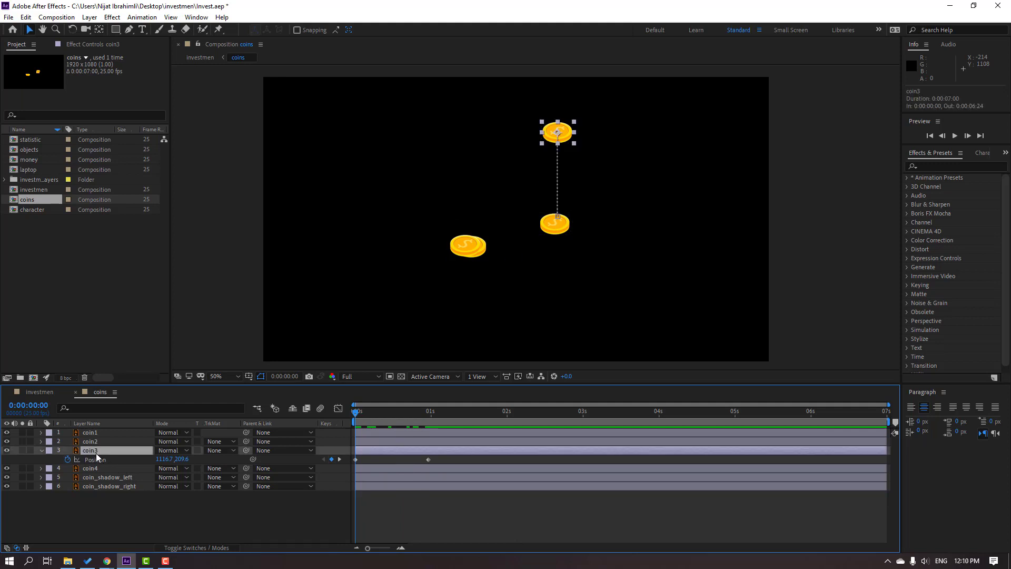
key(shift+s)
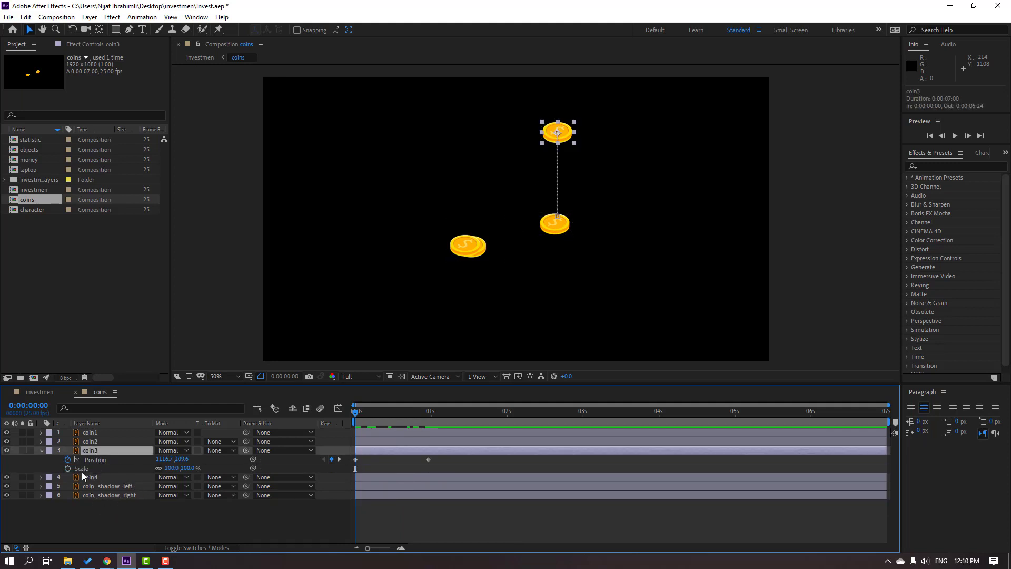
click(68, 469)
click(174, 468)
text(0)
key(Return)
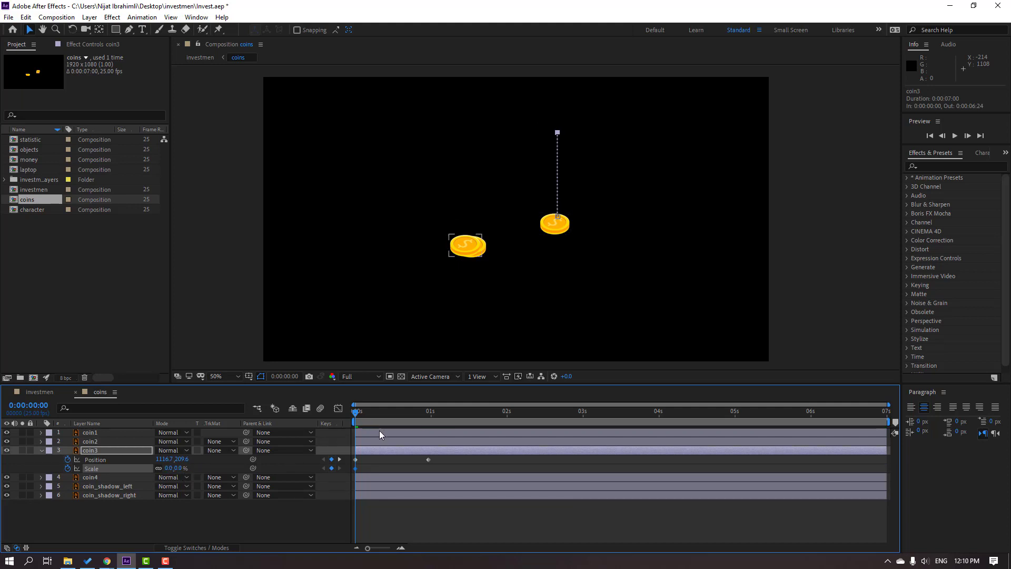
Add a Scale keyframe of 110% for coin3 at 0:00:00:04.
key(Page_Down)
key(Page_Down)
key(Page_Down)
key(Page_Down)
click(167, 469)
text(100)
key(BackSpace)
key(BackSpace)
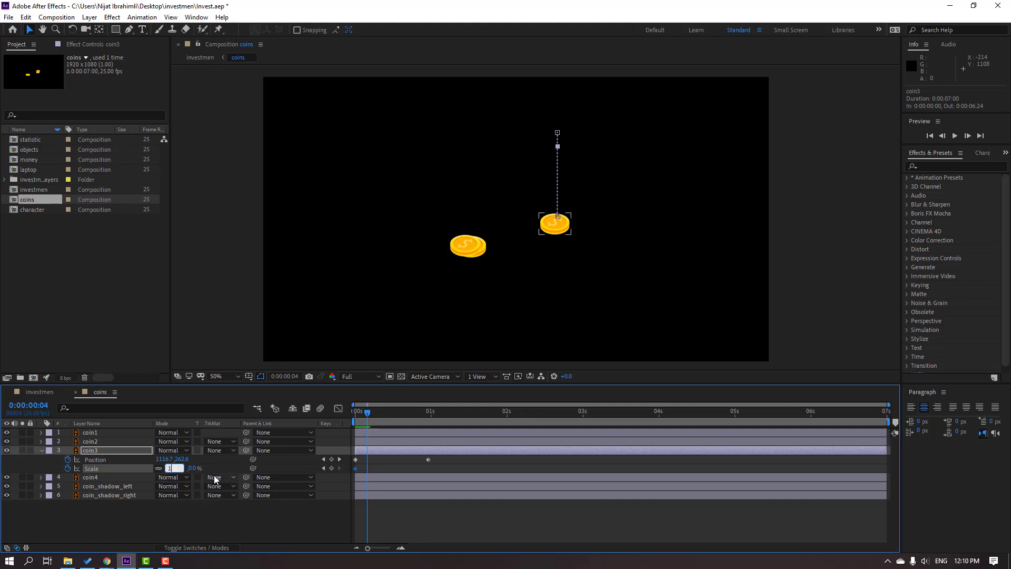
text(10)
key(Return)
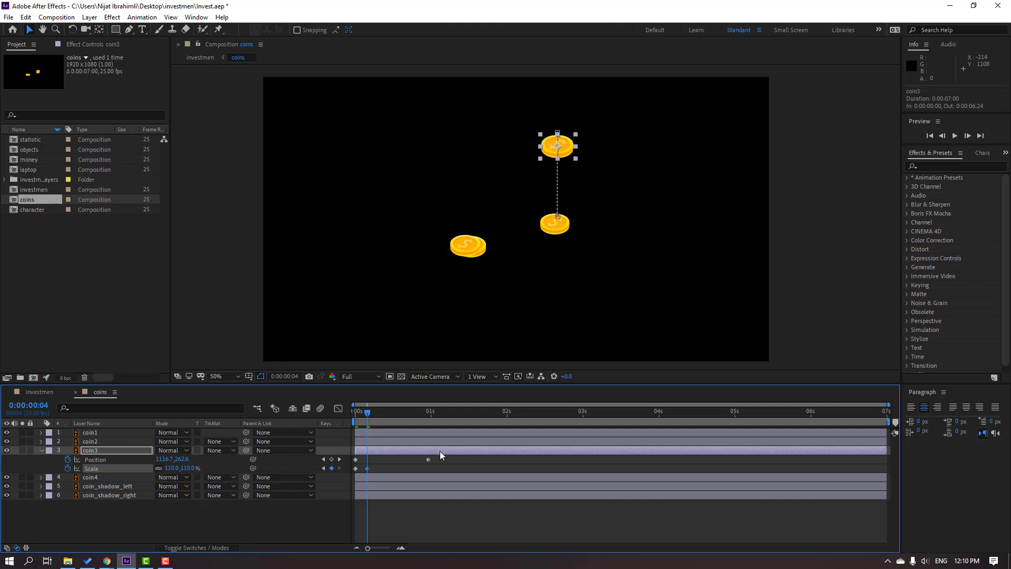
Add a Scale keyframe of 100% for coin3 at 0:00:00:07.
key(Page_Down)
key(Page_Down)
key(Page_Down)
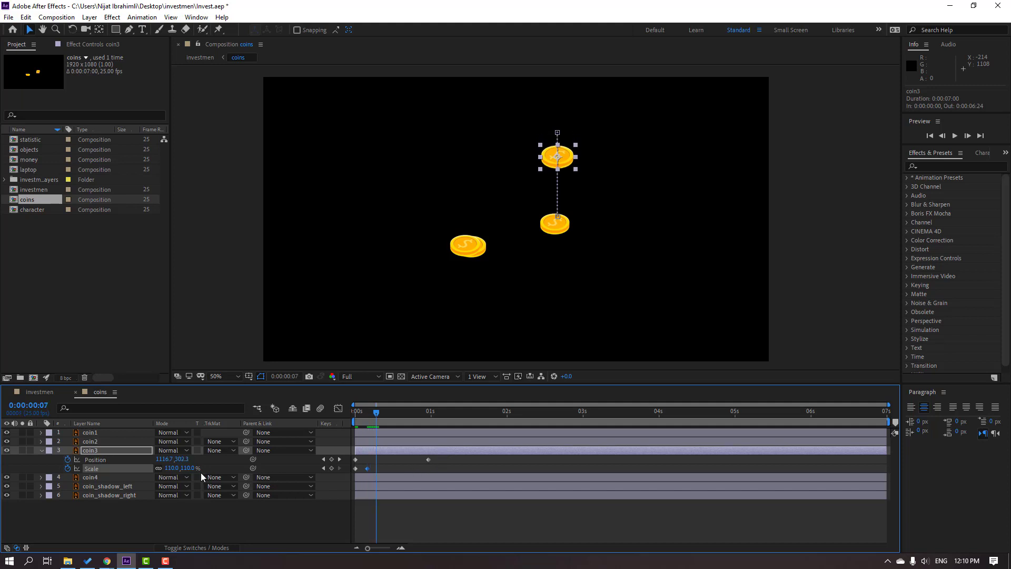
click(172, 471)
text(100)
key(Return)
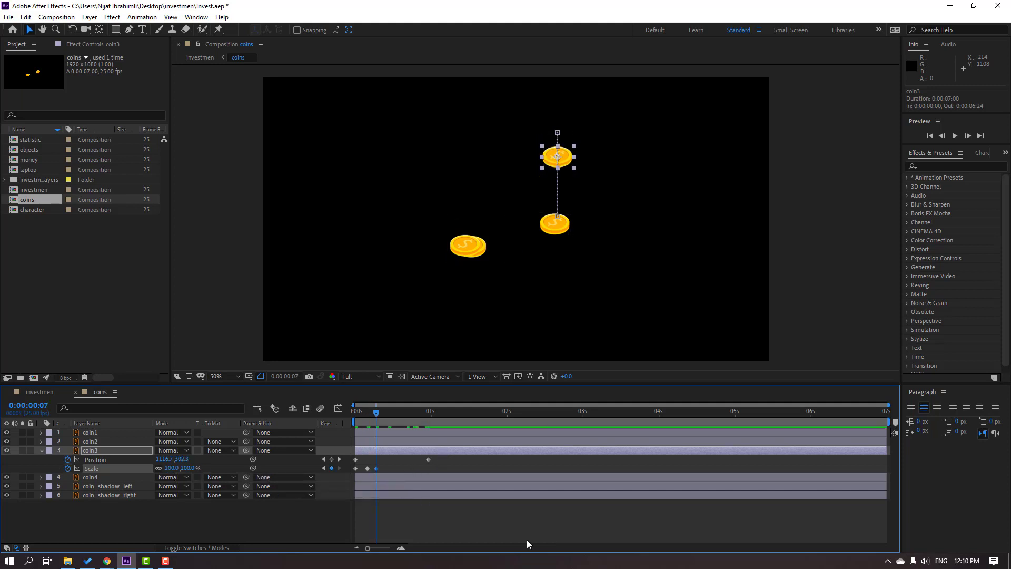
Preview the coin drop and shift both coin3 Position keyframes about five frames forward, with the last at 0:00:01:04.
click(510, 530)
key(space)
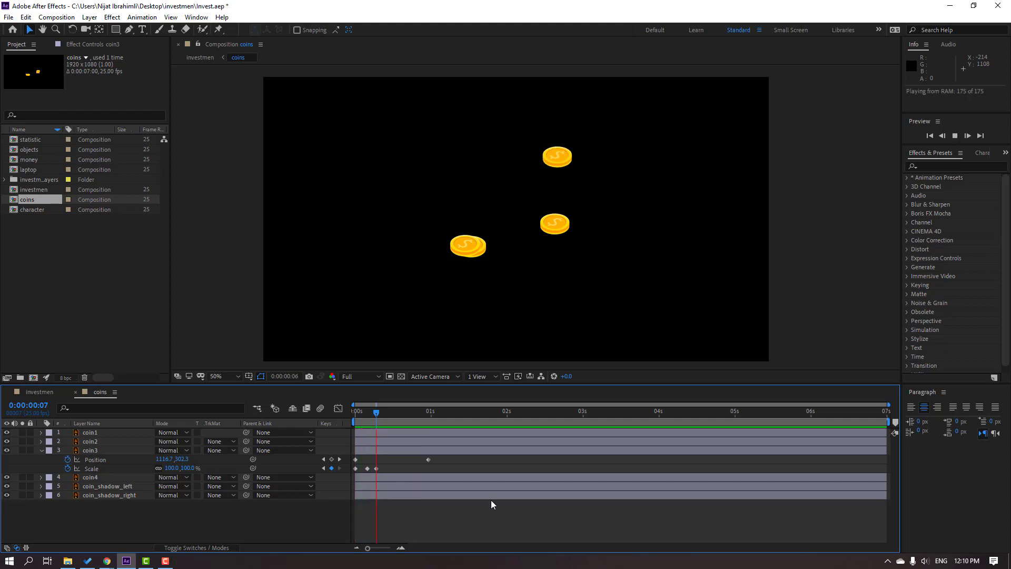
key(space)
drag(441, 460, 381, 465)
key(space)
key(space)
Apply Easy Ease to all Position and Scale keyframes of coin3 and preview the motion.
click(353, 466)
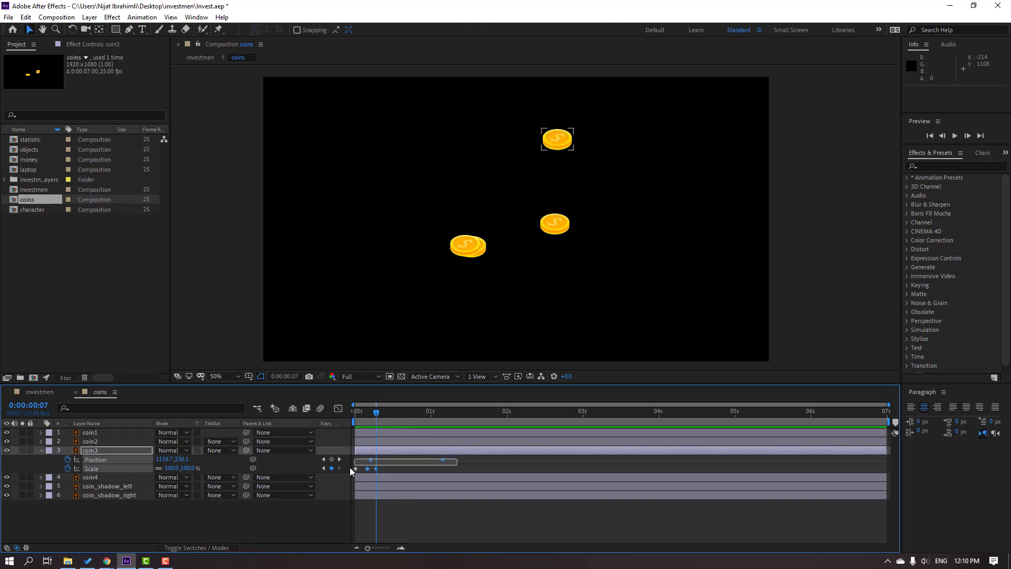
right_click(355, 471)
mouse_move(439, 467)
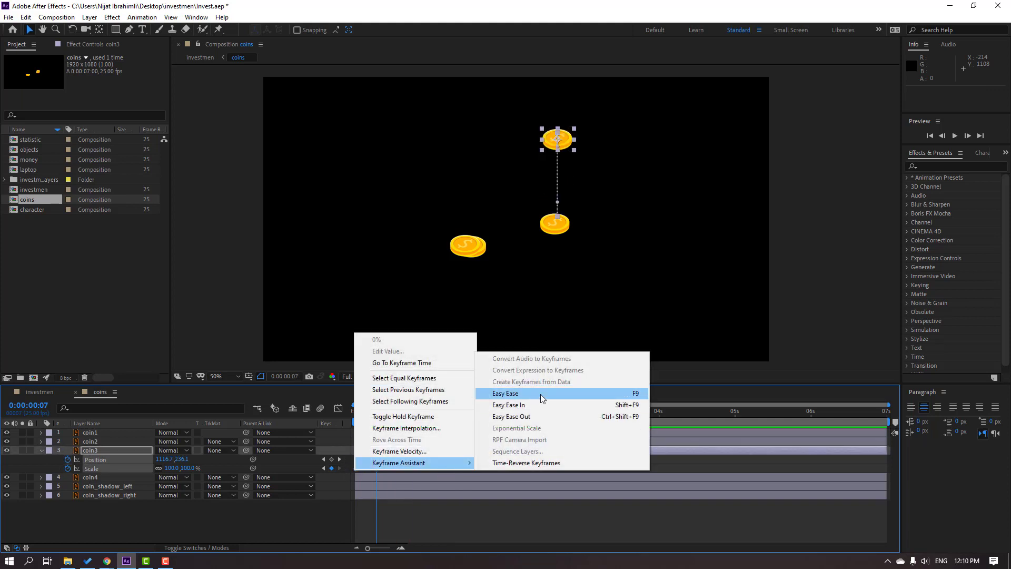
click(541, 395)
key(space)
key(space)
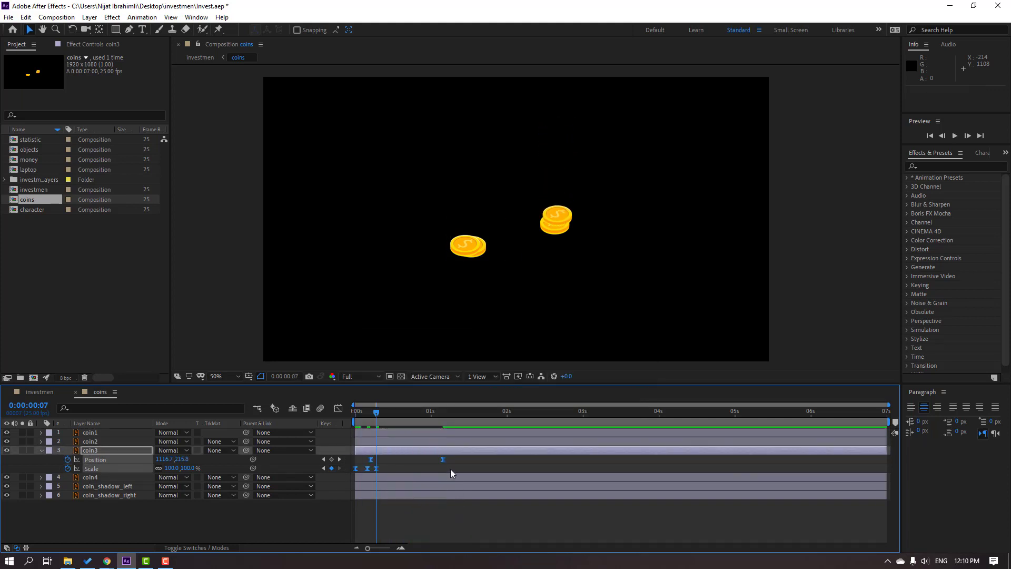
Reshape coin3's Position speed graph so the coin accelerates until just before the final keyframe, and preview the fall.
drag(459, 463, 388, 456)
click(338, 408)
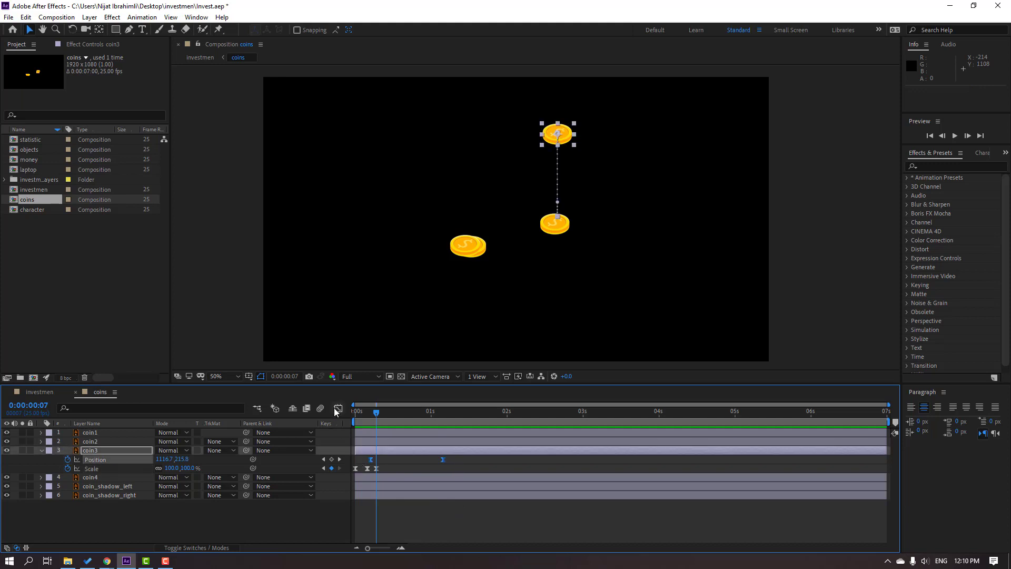
drag(437, 525, 415, 520)
key(space)
key(space)
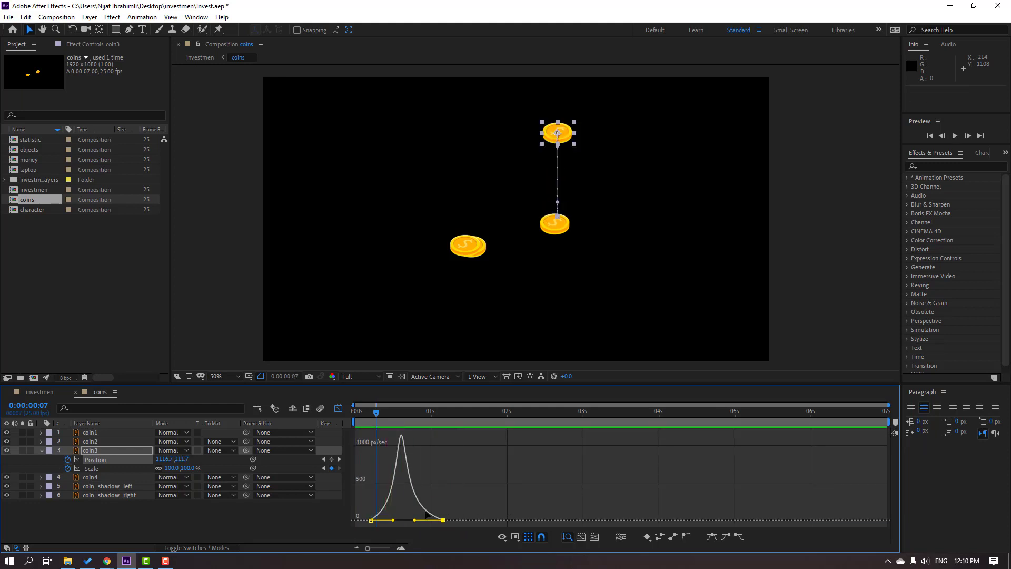
drag(415, 521, 442, 522)
key(space)
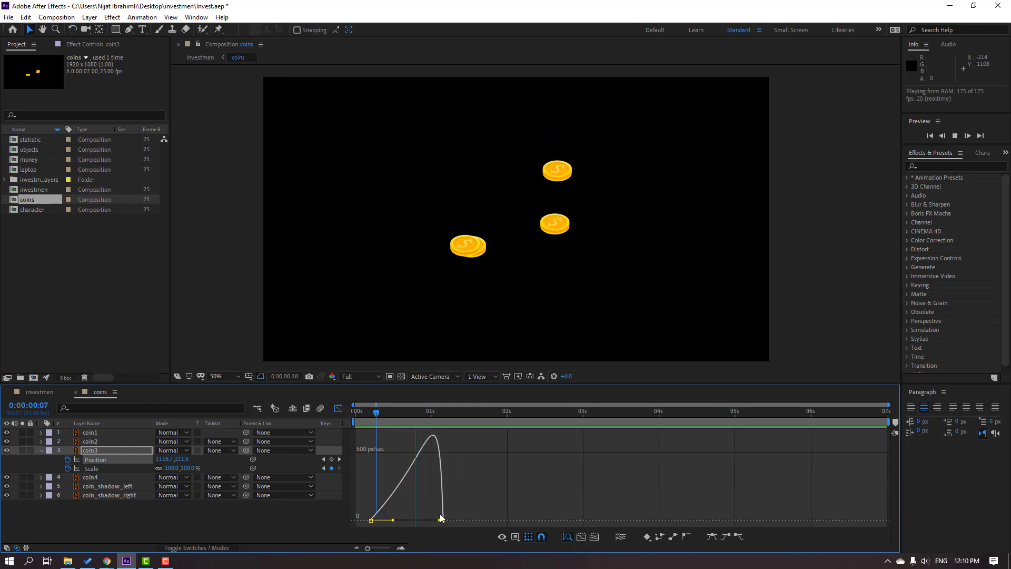
key(space)
Return to the keyframe view, move coin3's last Position keyframe to 0:00:00:16, and preview the shorter fall.
key(shift+F3)
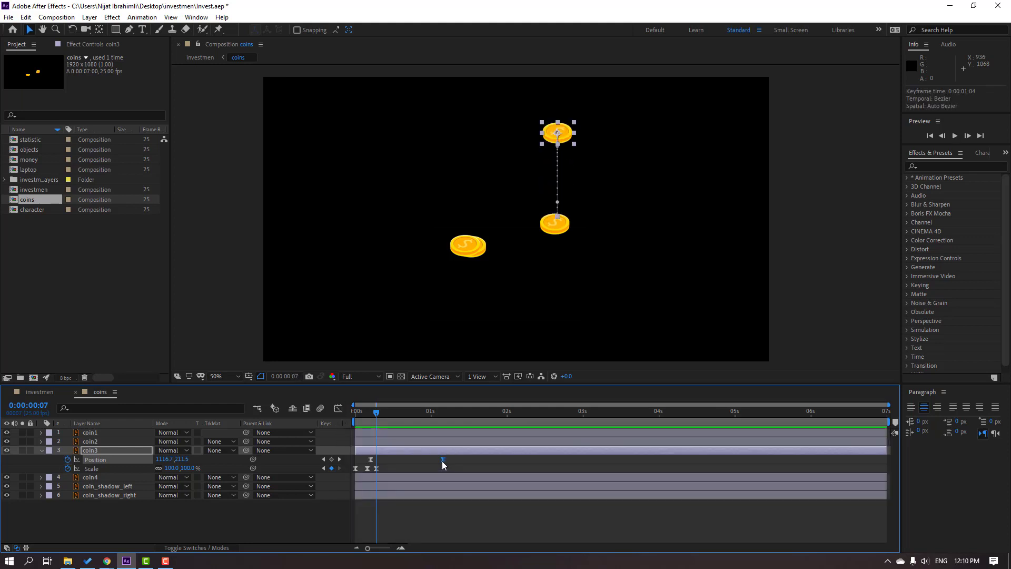
drag(419, 459, 403, 459)
key(space)
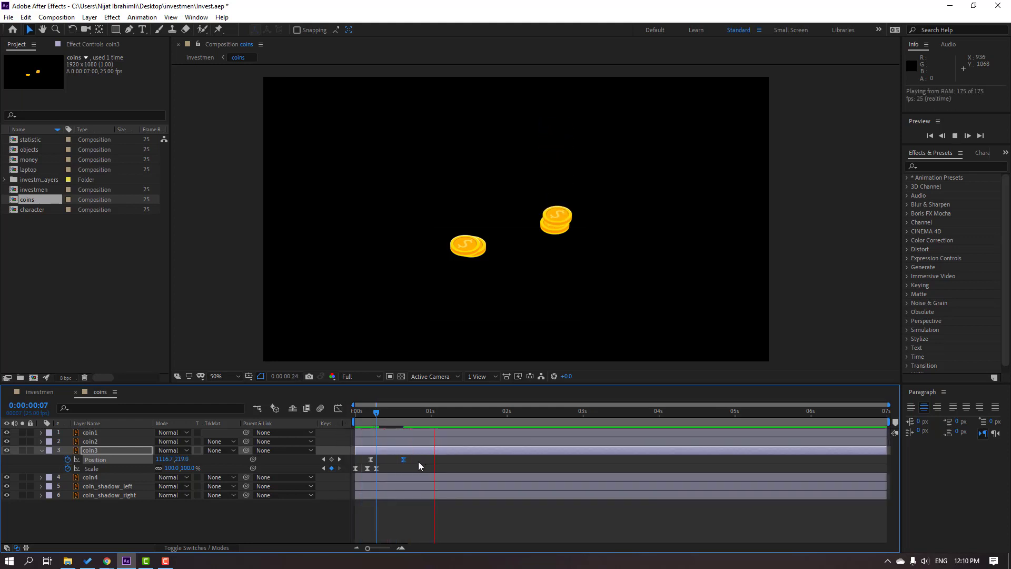
key(space)
Add a bounce Position keyframe three frames after landing, at 0:00:00:19, raising coin3 to Y 518.6.
key(period)
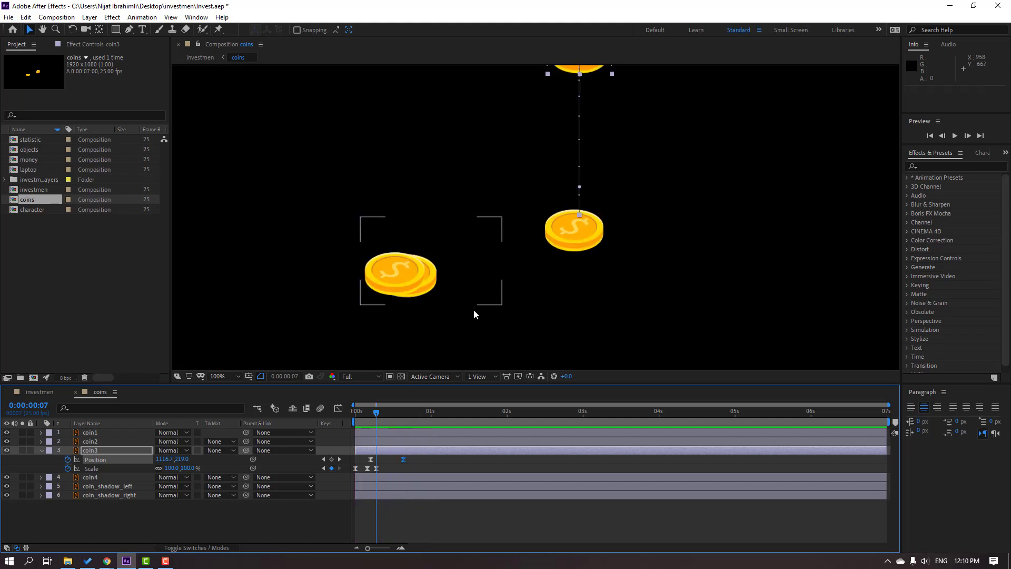
drag(383, 413, 401, 412)
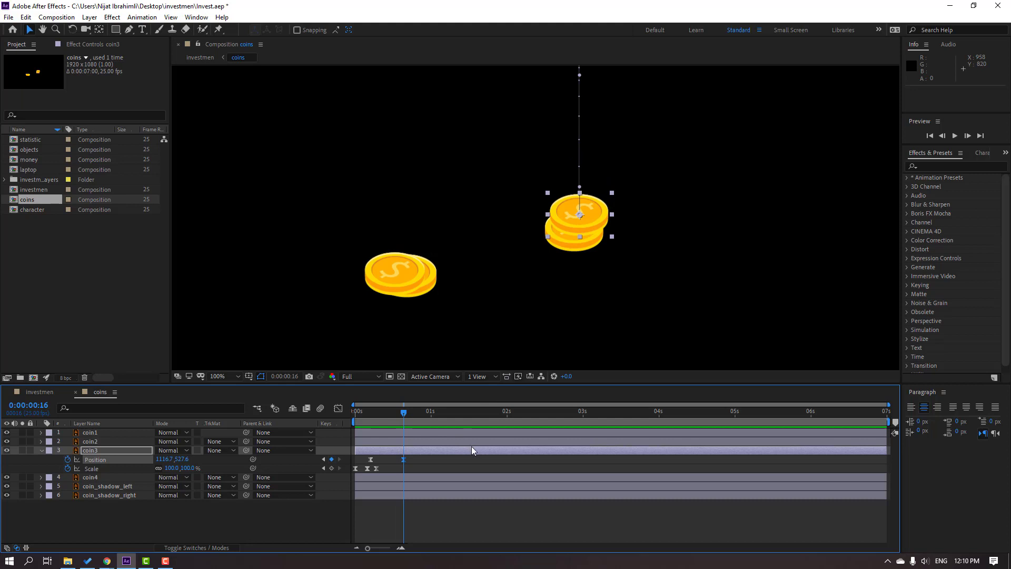
key(Page_Down)
key(Page_Down)
key(Page_Down)
key(Up)
key(Up)
key(Up)
key(Up)
key(Up)
key(Up)
key(Up)
key(Up)
key(Up)
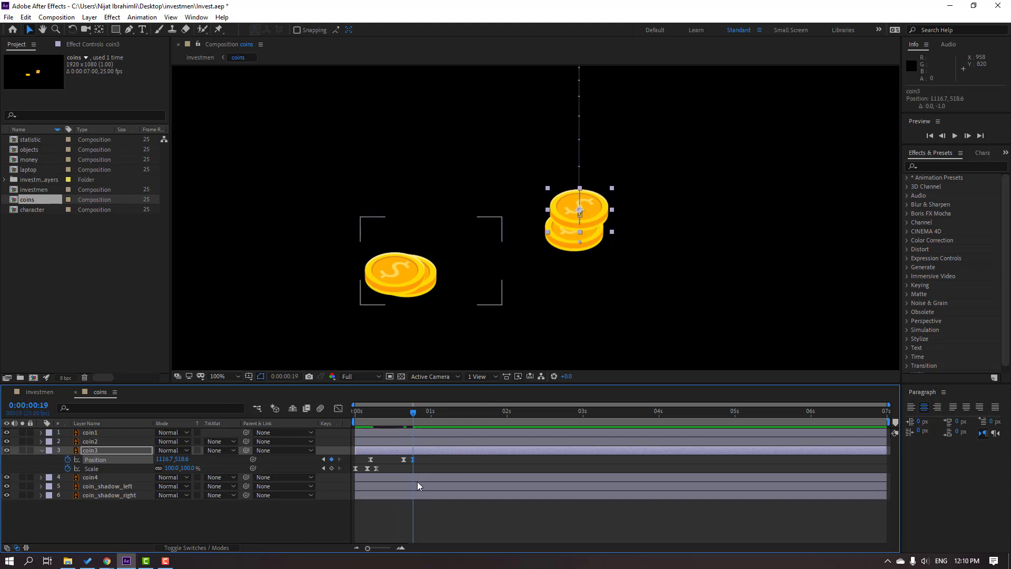
Add a settling Position keyframe at 0:00:00:22 that lowers coin3 to Y 529.6, and preview the bounce.
key(Page_Down)
key(Page_Down)
key(Page_Down)
key(Down)
key(Down)
key(Down)
key(Down)
key(Down)
key(Down)
key(Down)
key(Down)
key(Down)
key(Down)
key(Down)
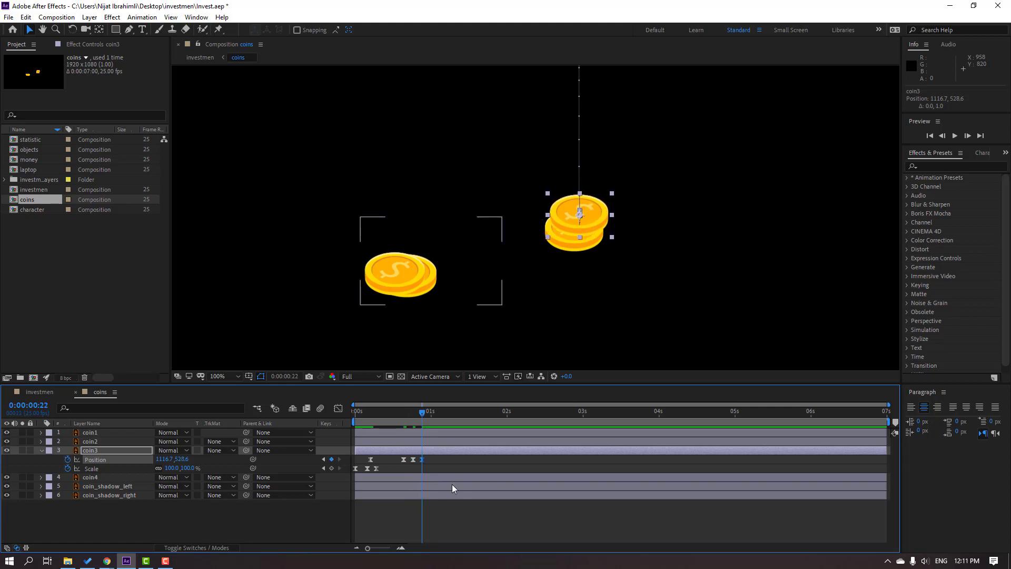
scroll(467, 283, down, 3)
key(space)
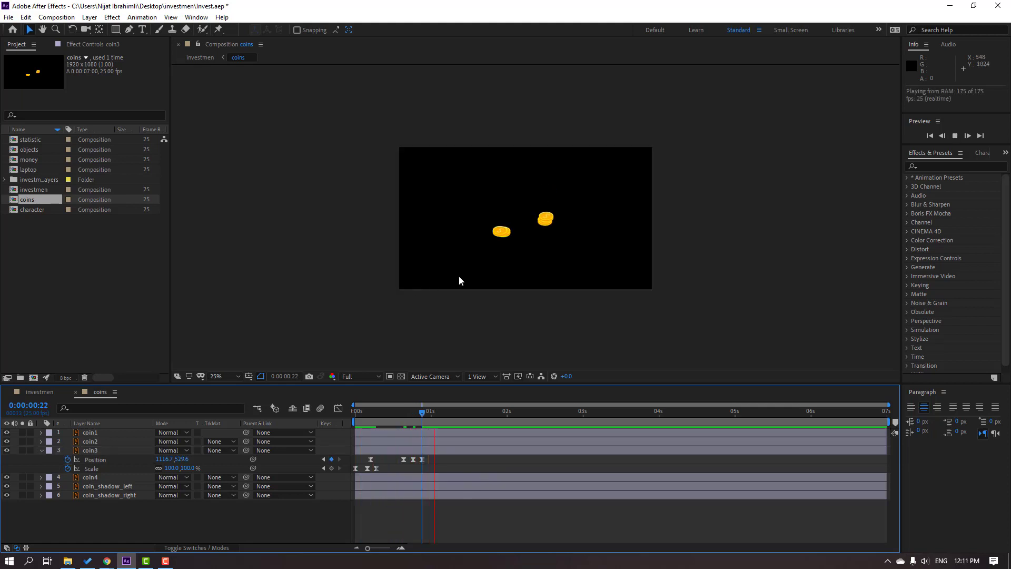
scroll(458, 276, up, 3)
key(space)
Compress coin3's last three Position keyframes closer together, starting from 0:00:00:16, to speed up the bounce.
mouse_move(406, 412)
mouse_down()
mouse_move(422, 410)
mouse_move(404, 410)
mouse_up()
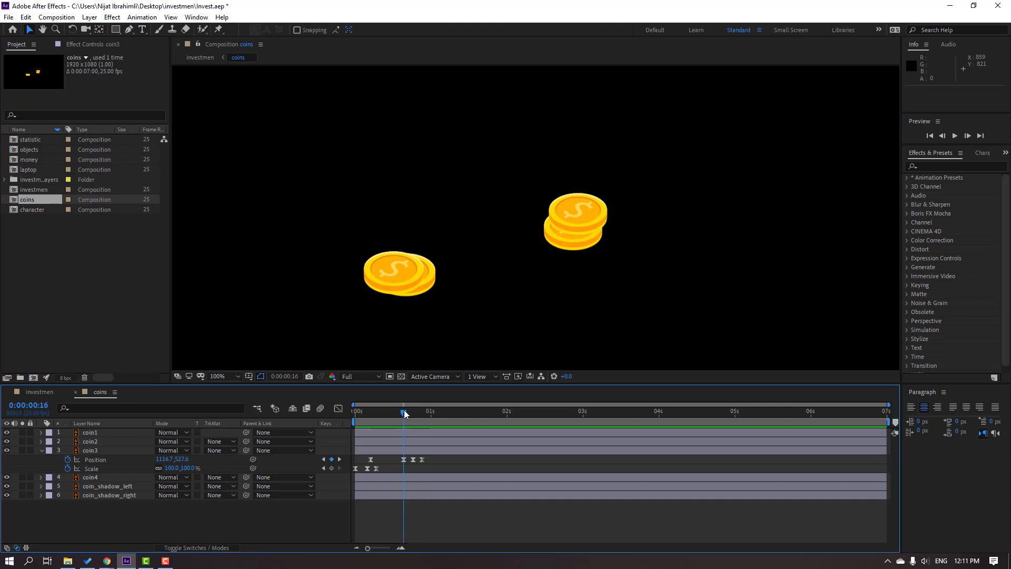
drag(437, 468, 388, 463)
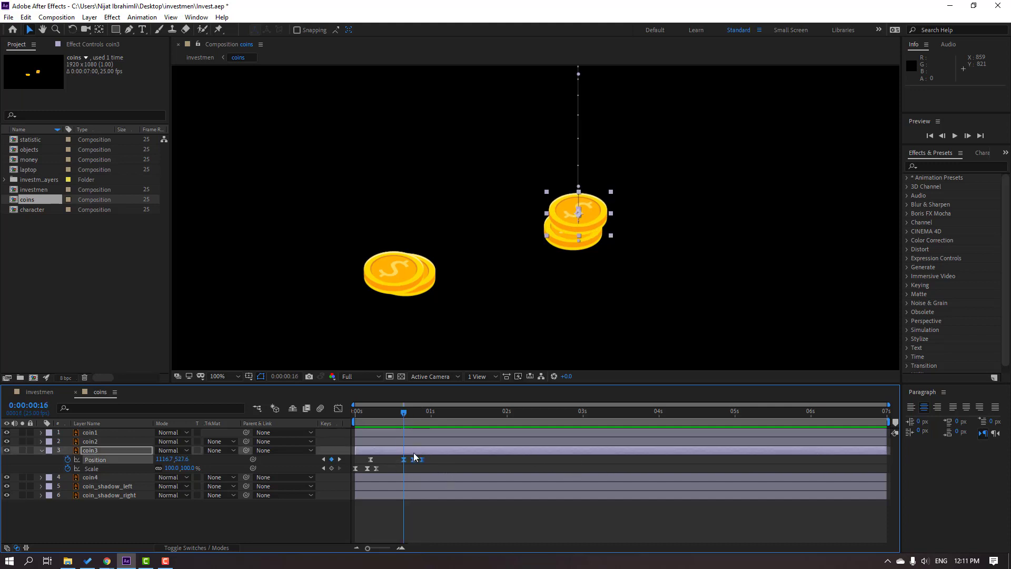
drag(421, 461, 416, 505)
click(430, 461)
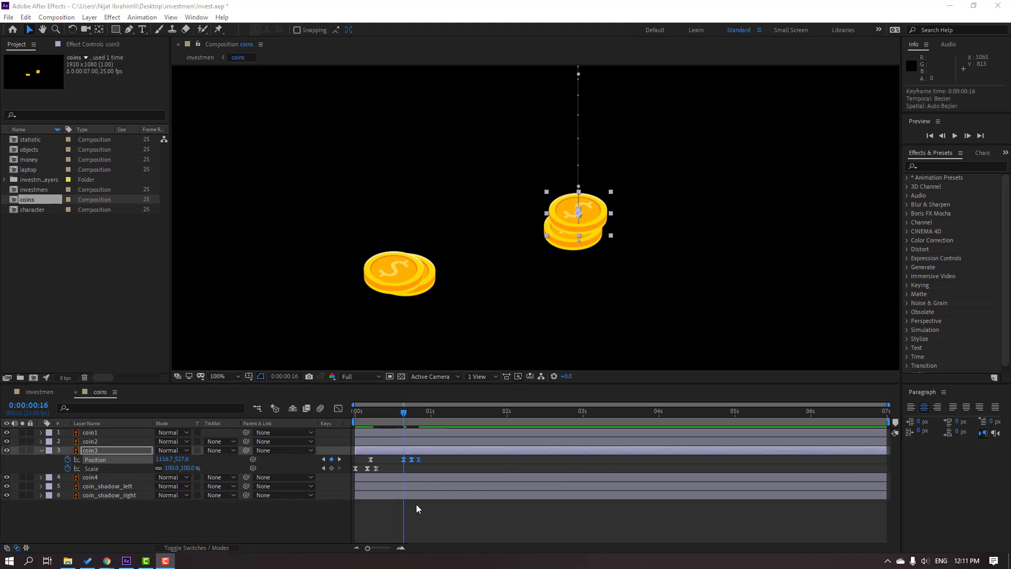
Set the spatial interpolation of coin3's last three Position keyframes to Linear and preview the fall and bounce.
click(429, 462)
drag(388, 466, 419, 460)
right_click(423, 459)
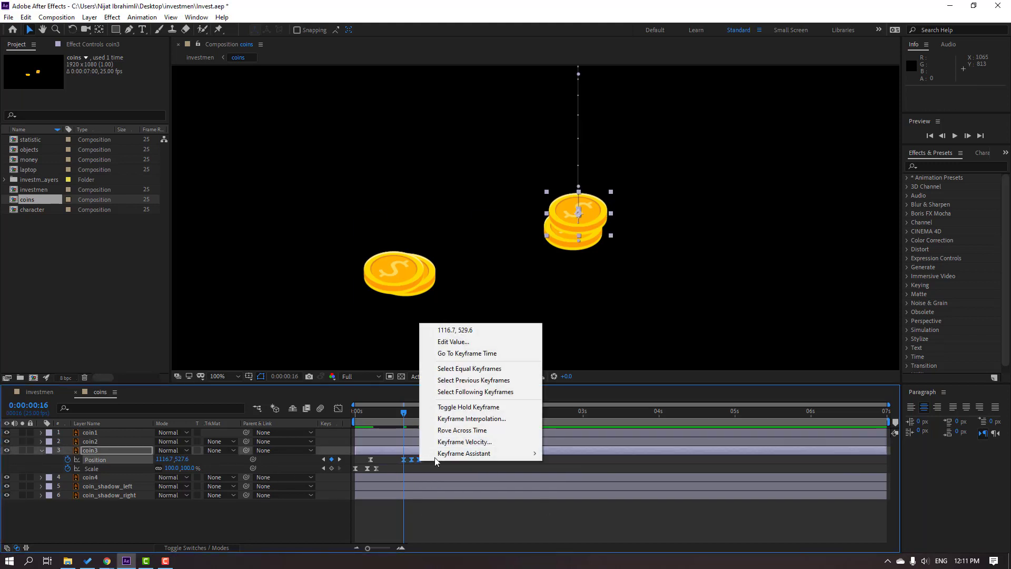
click(502, 418)
click(520, 264)
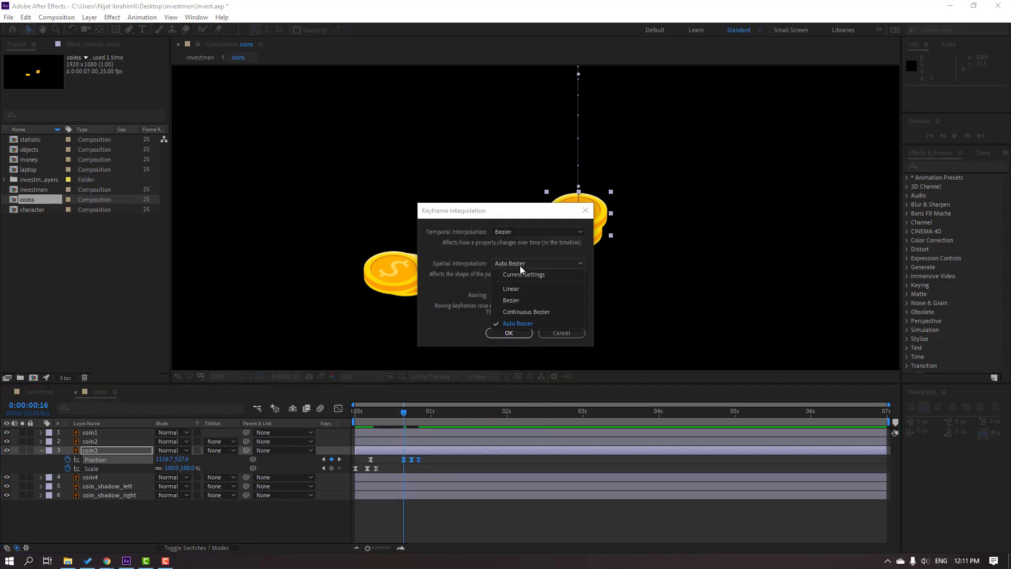
click(511, 288)
click(523, 333)
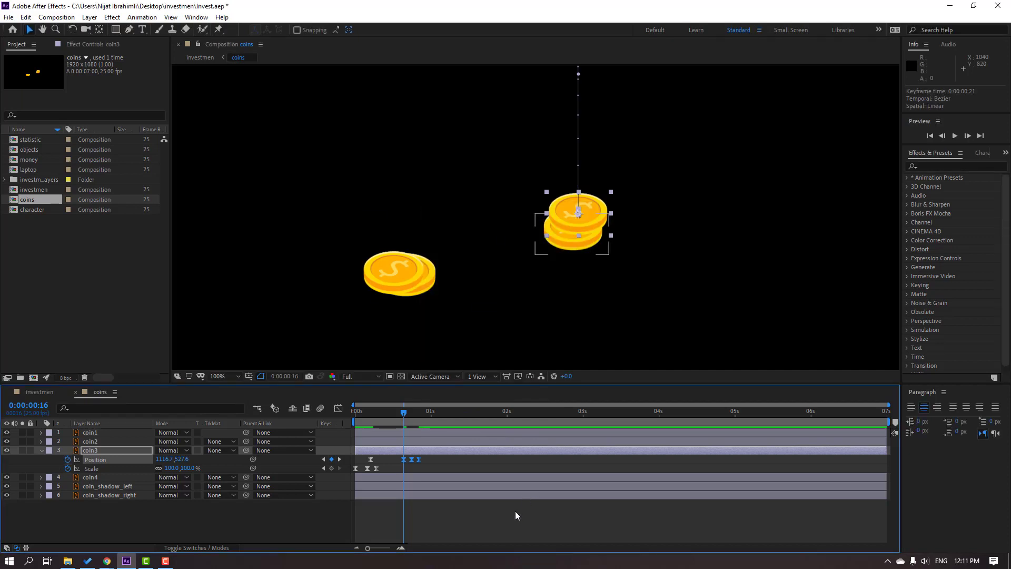
click(516, 509)
key(space)
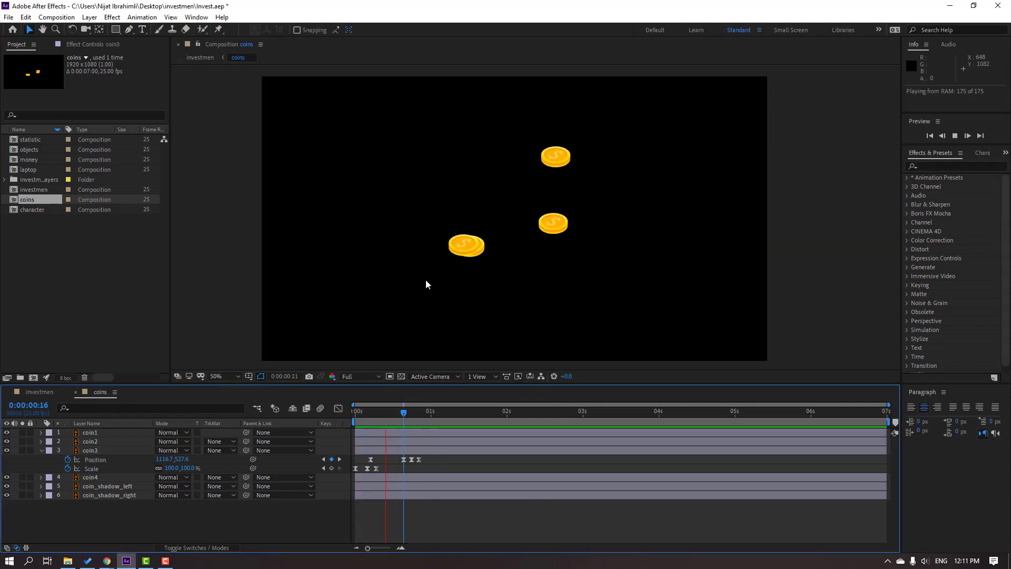
key(space)
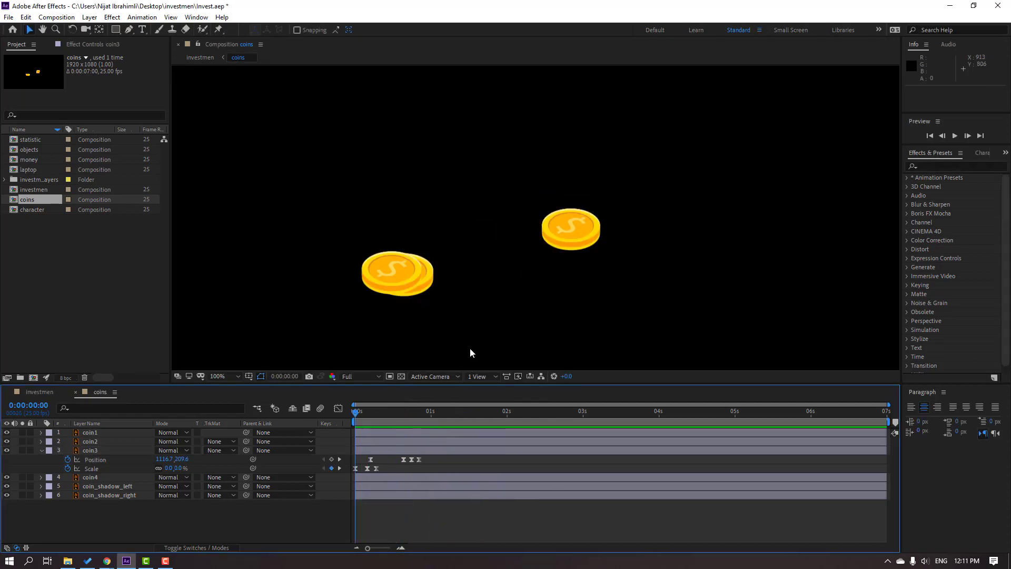
Duplicate the coin3 layer, delay the copy by about 8 frames, and preview the two coins falling.
key(comma)
key(Home)
drag(390, 411, 426, 416)
click(101, 450)
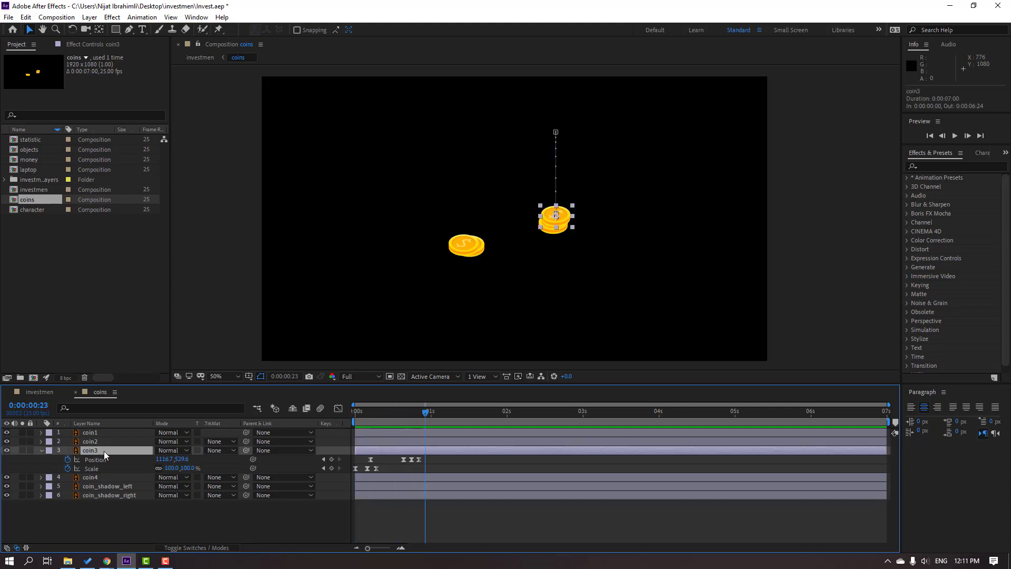
key(ctrl+d)
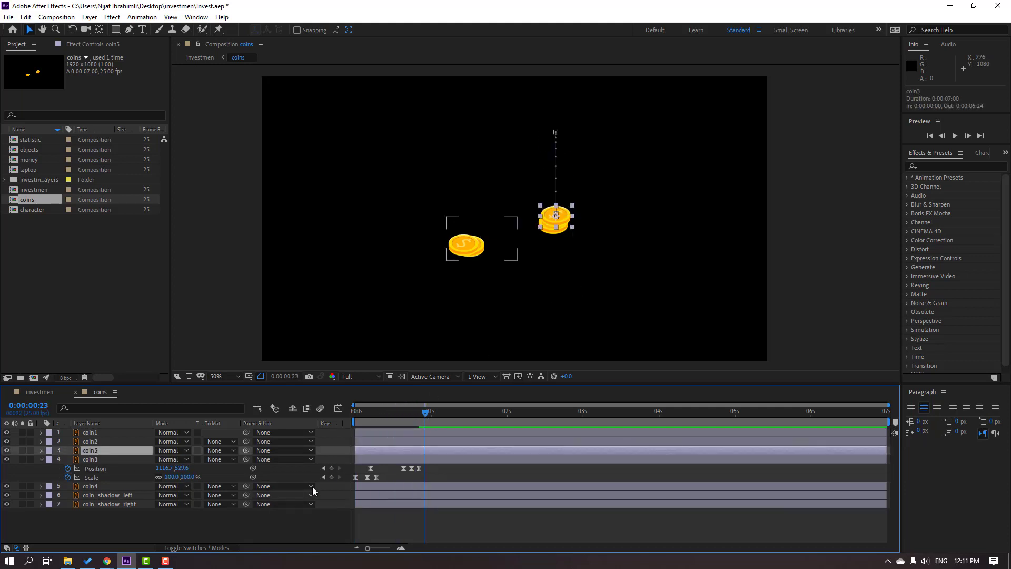
click(363, 413)
drag(374, 454, 387, 451)
key(space)
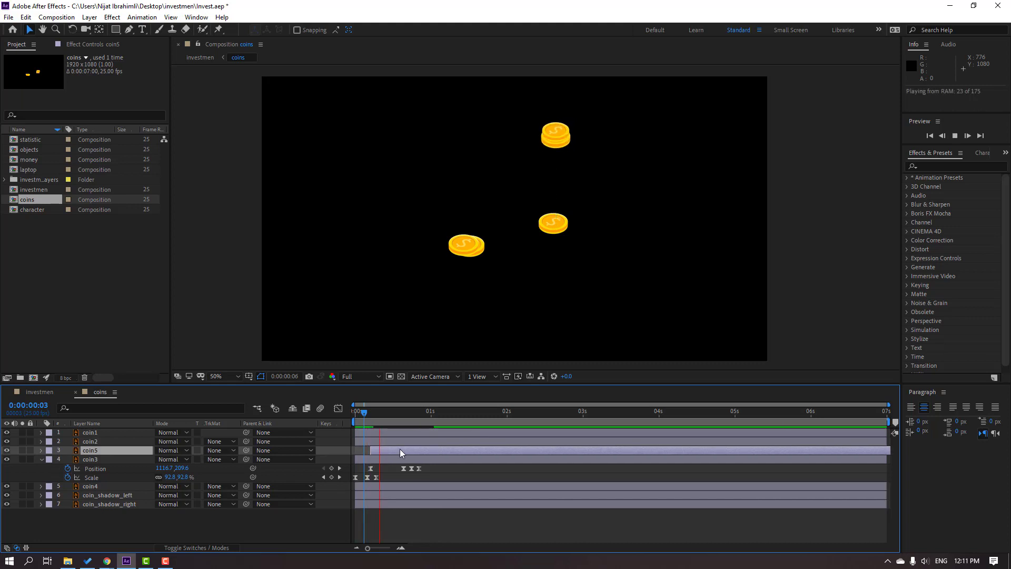
drag(390, 450, 394, 450)
key(space)
Raise all of coin5's Position keyframes together so it lands on top of coin3 at Y 496.6, and preview the stacking.
click(401, 414)
drag(401, 413, 443, 415)
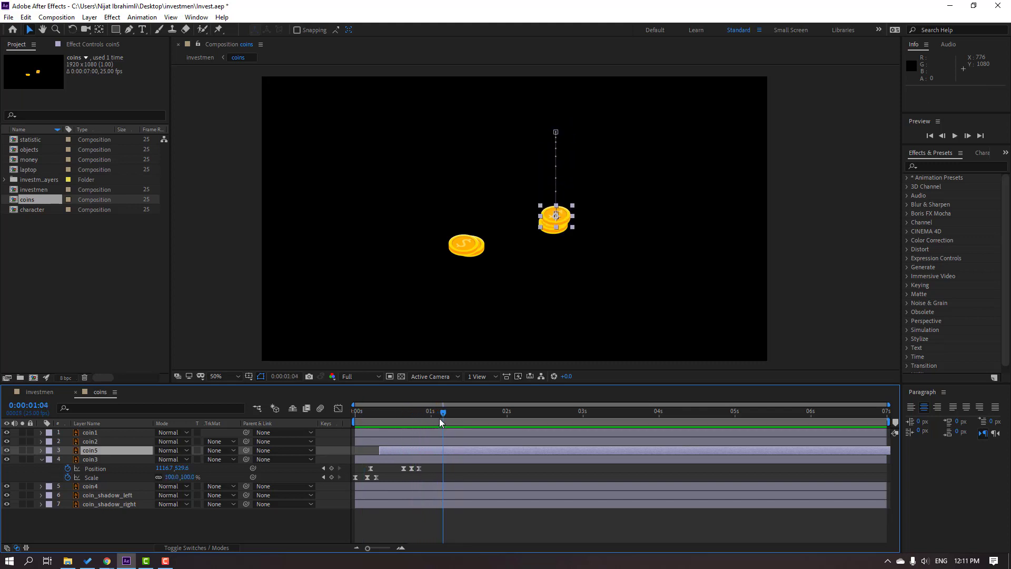
key(u)
drag(450, 464, 393, 456)
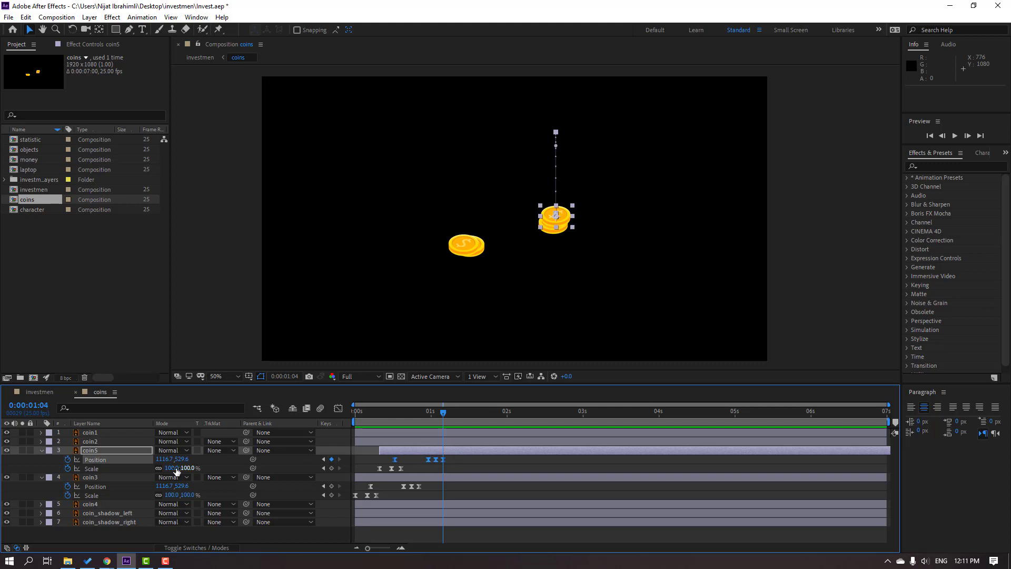
key(period)
key(period)
key(period)
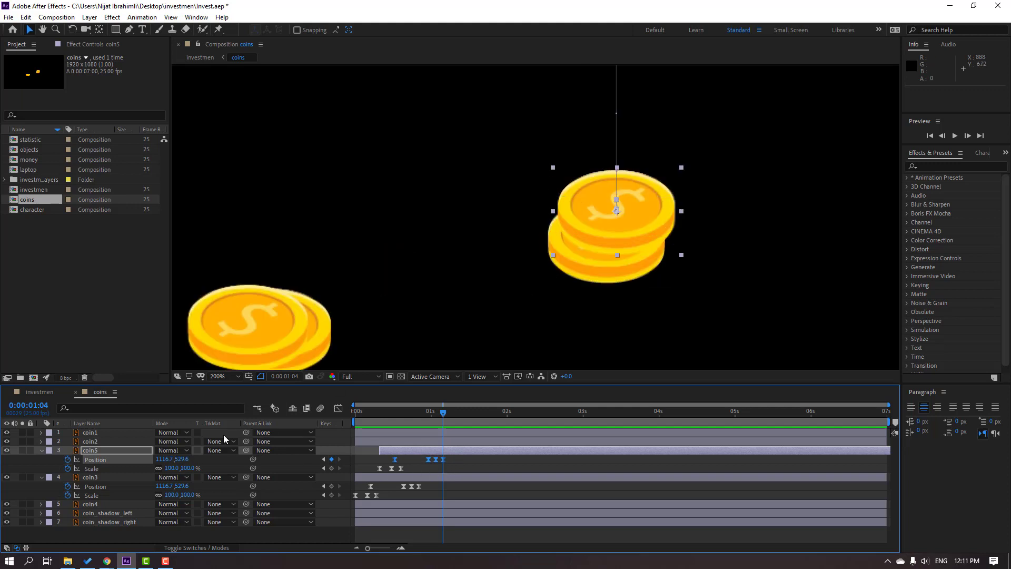
drag(183, 460, 200, 445)
key(comma)
key(comma)
key(comma)
key(space)
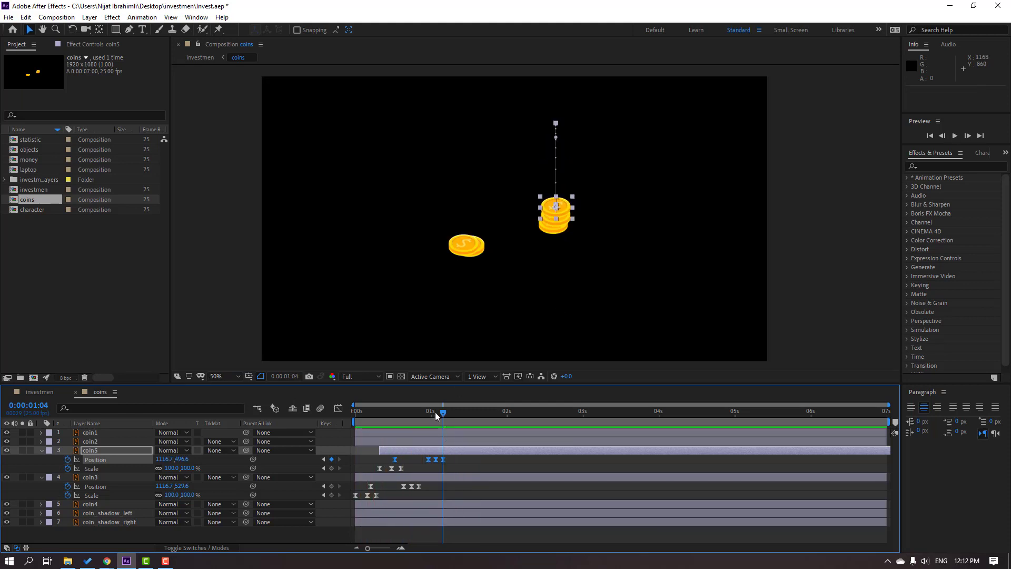
key(space)
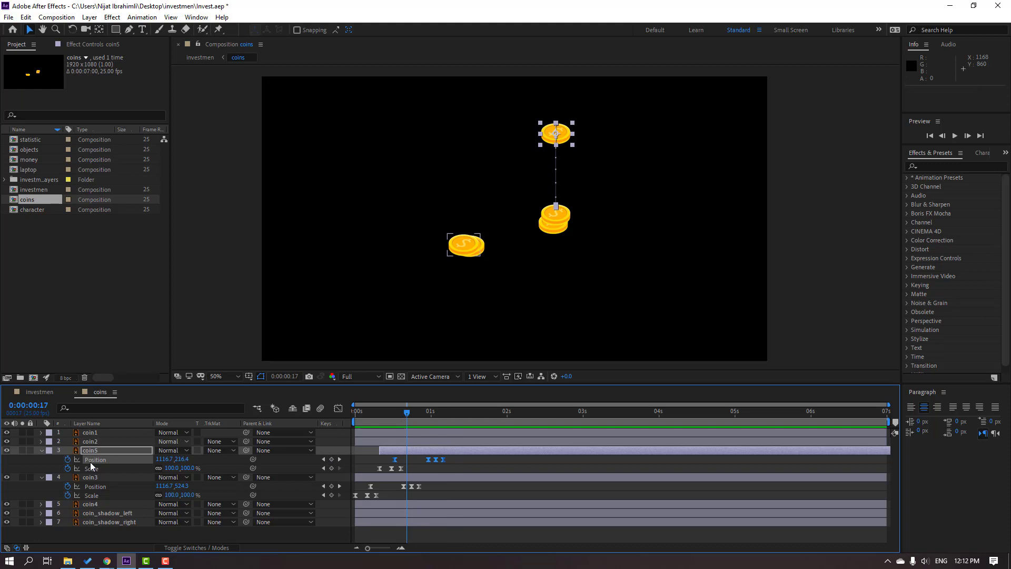
Collapse the coin layers' properties and pre-compose coin5 and coin3 into a composition named coin_falling.
click(40, 456)
key(u)
click(38, 462)
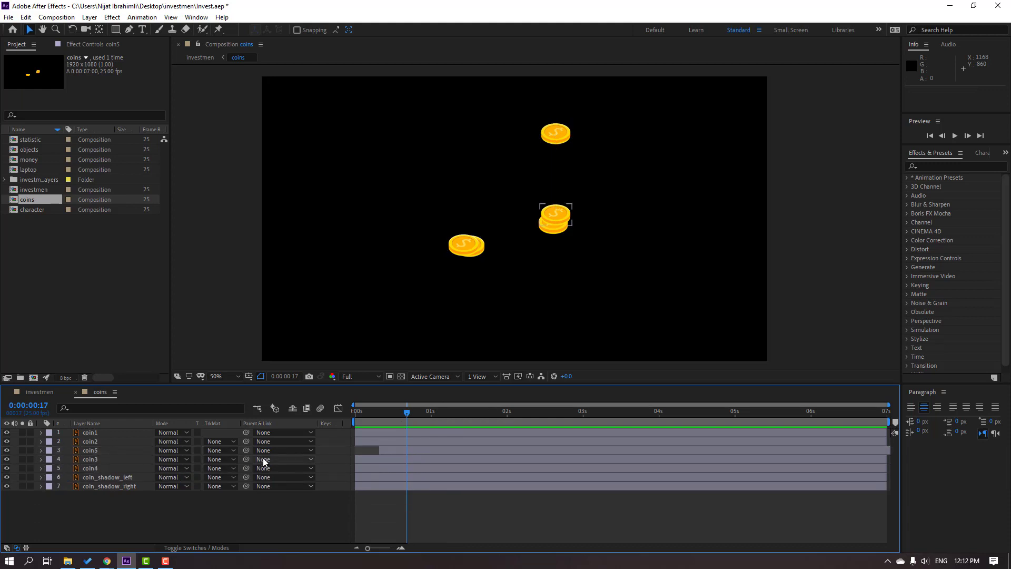
click(86, 457)
ctrl+click(402, 448)
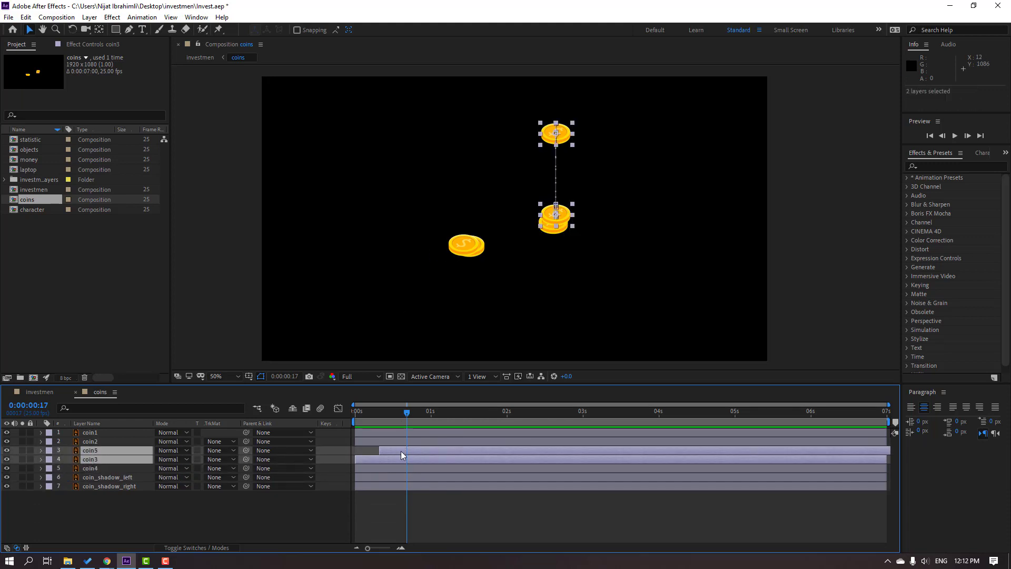
right_click(400, 451)
click(452, 405)
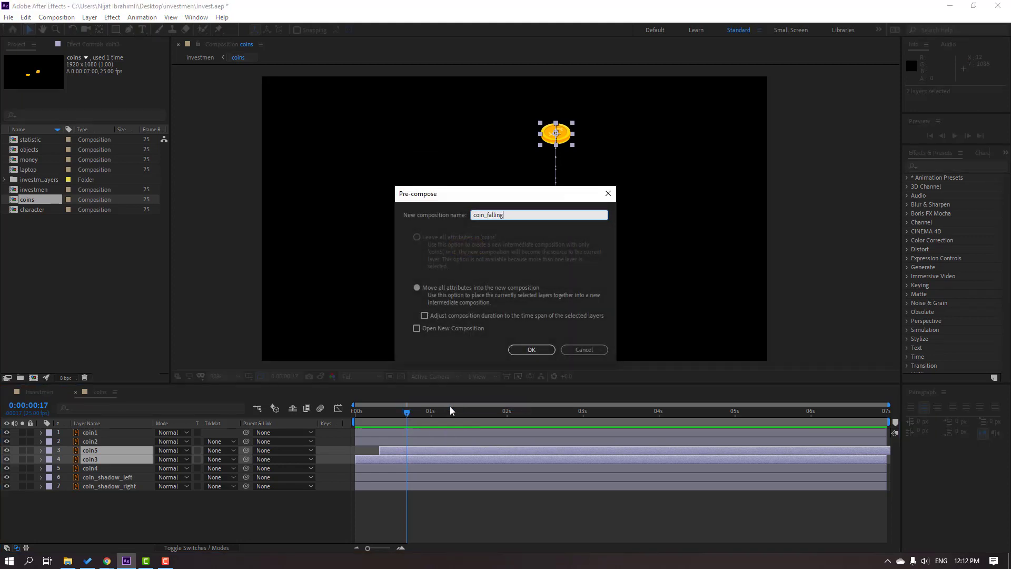
click(537, 351)
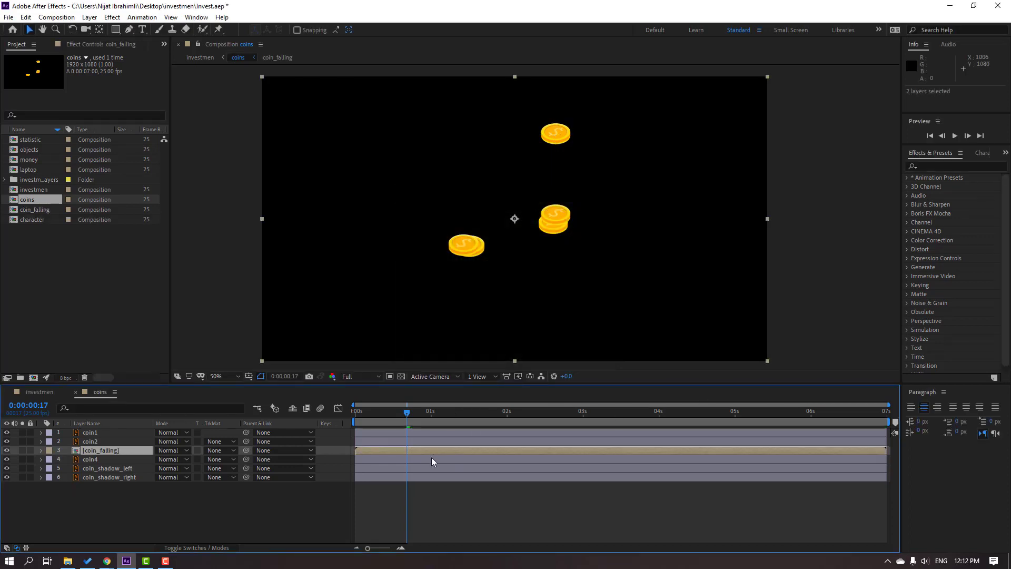
Duplicate the coin_falling layer and shift the copy to start at 0:00:00:13.
click(143, 449)
key(ctrl+d)
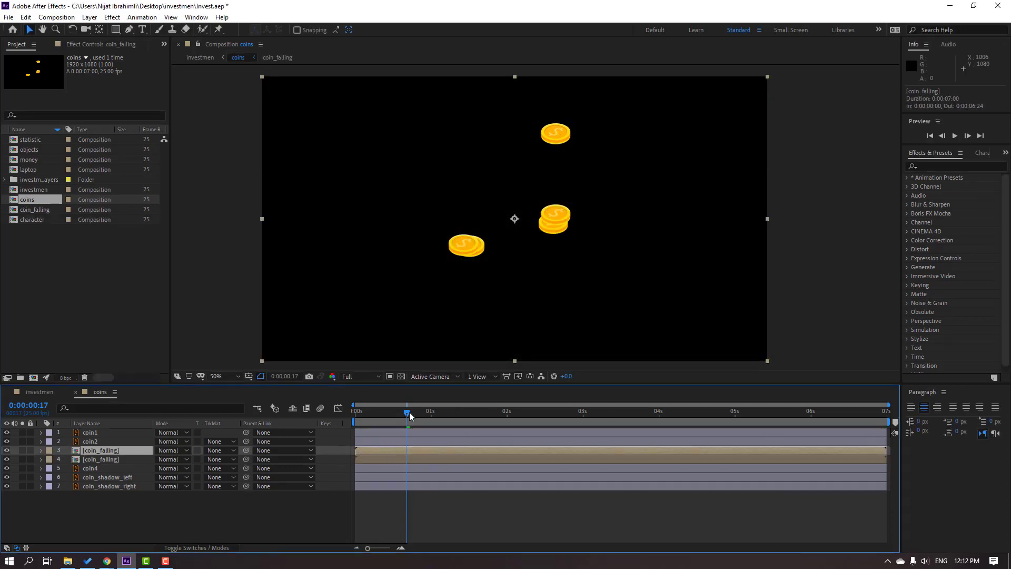
drag(409, 412, 419, 411)
drag(377, 451, 418, 448)
Raise the coin_falling copy to Position 960, 480 so its coins rest on the existing stack, and preview the animation.
drag(376, 419, 465, 423)
key(slash)
key(shift+Up)
key(shift+Up)
key(shift+Up)
key(shift+Up)
key(shift+Up)
key(shift+Up)
key(shift+Up)
key(shift+Up)
key(shift+Up)
key(shift+Up)
key(shift+Down)
key(shift+Down)
key(shift+Down)
key(shift+Down)
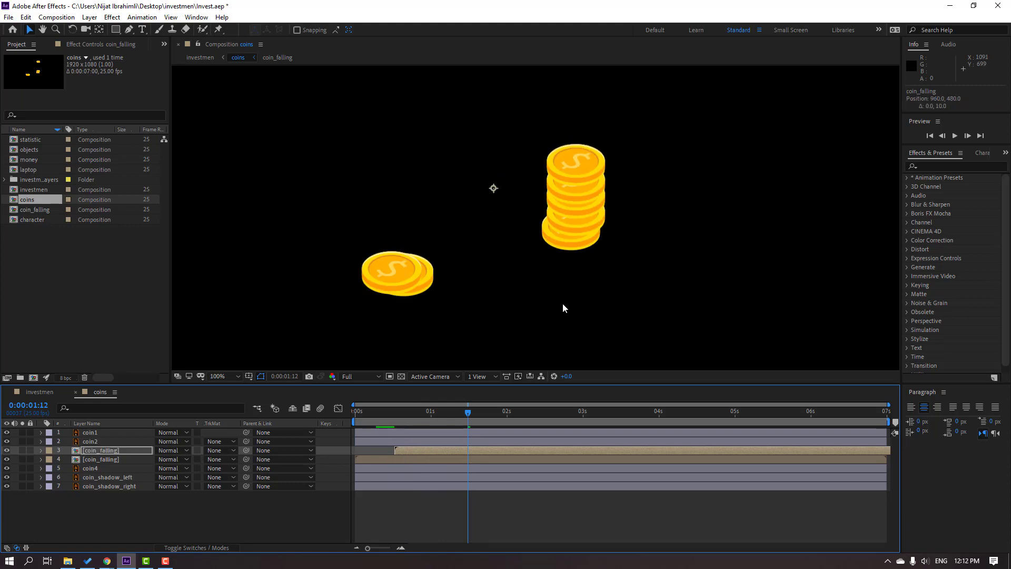
drag(480, 418, 517, 415)
key(comma)
key(space)
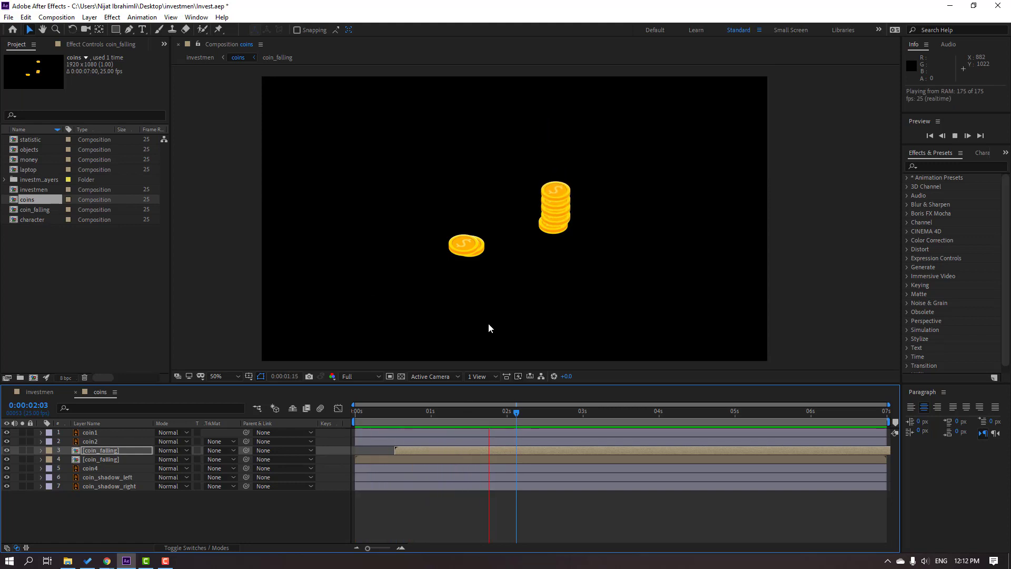
Duplicate the uppermost coin_falling layer again and shift the new copy to start at 0:00:01:02.
click(413, 452)
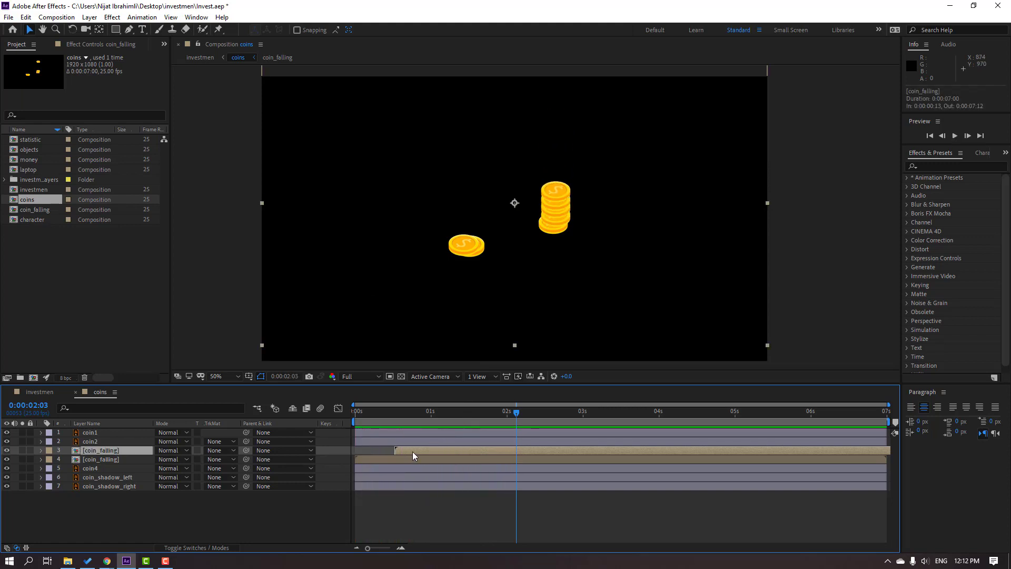
key(ctrl+d)
drag(415, 451, 469, 442)
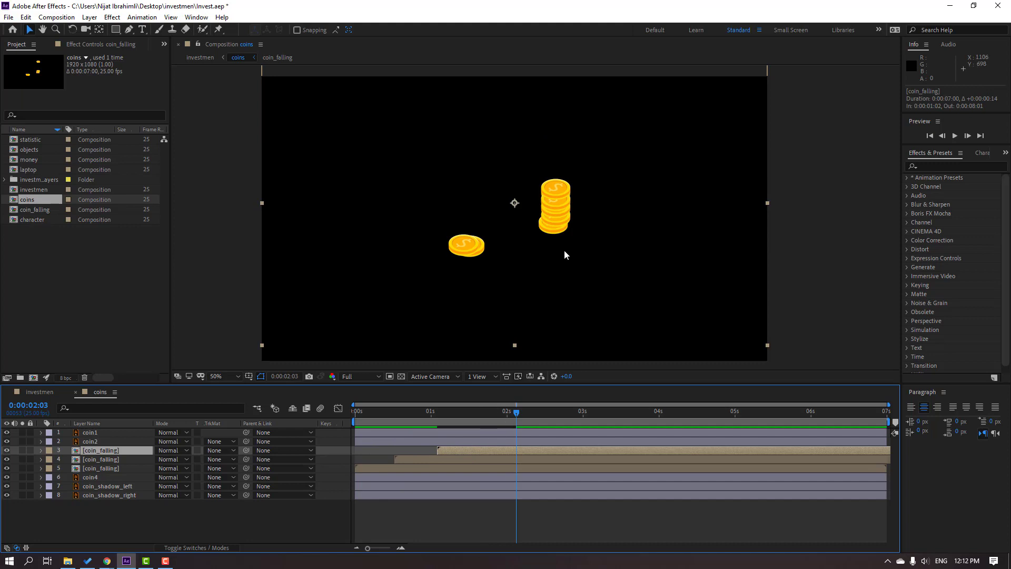
Raise the third coin_falling layer so its coins land on top of the taller stack, and preview the result.
scroll(560, 252, up, 2)
key(Up)
key(Up)
key(Up)
key(Up)
key(Up)
key(Up)
key(Up)
key(Up)
key(Up)
key(Up)
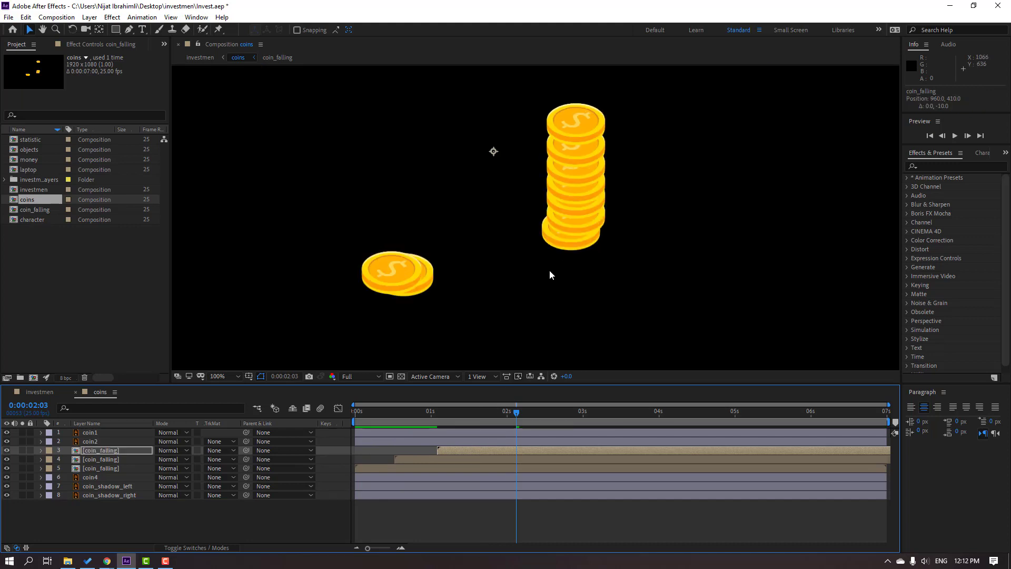
scroll(555, 269, down, 2)
key(space)
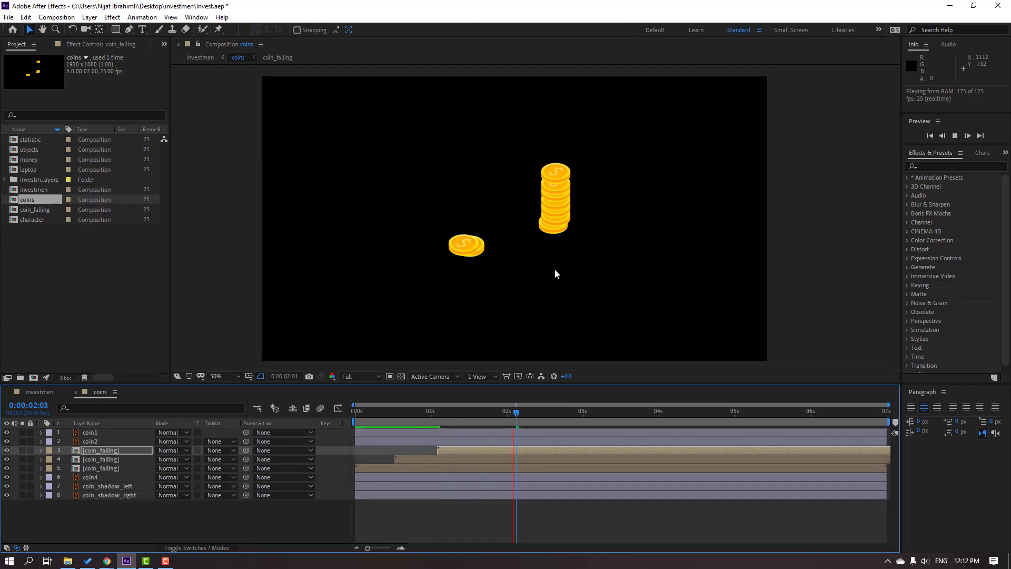
Space the coin_falling layers further apart in time and add two more copies starting at 0:00:04:00 and 0:00:06:06.
drag(446, 448, 496, 448)
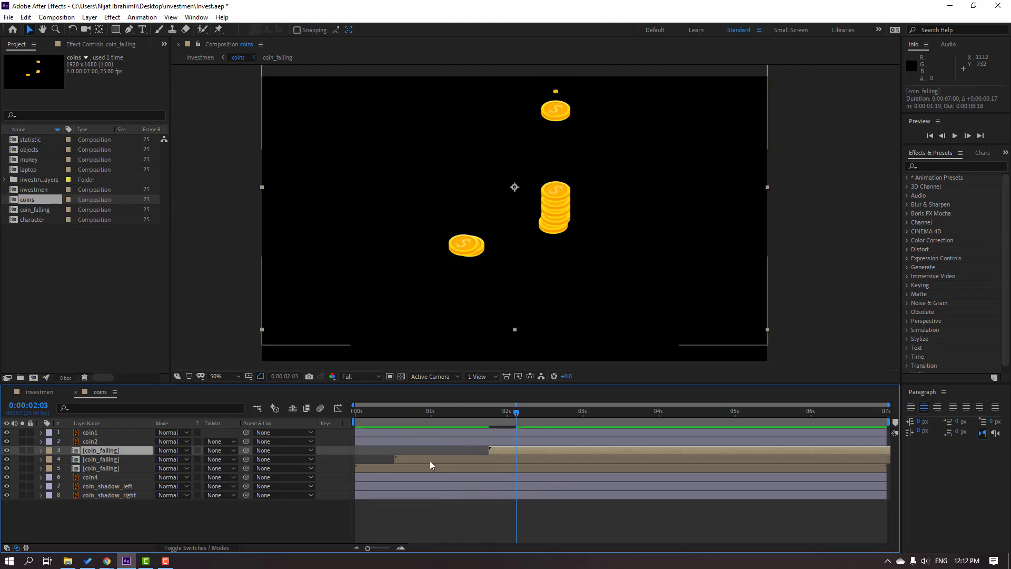
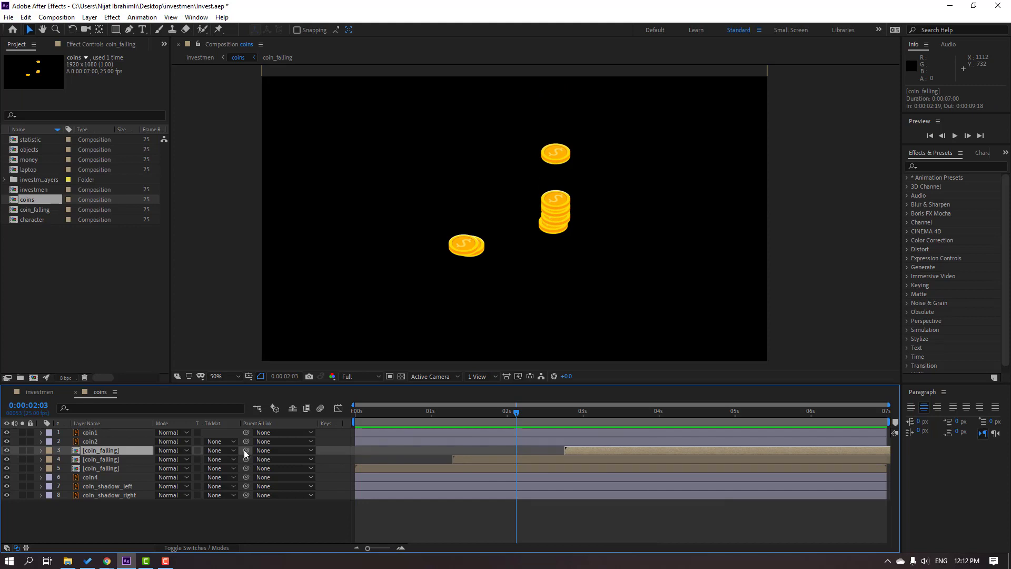
key(ctrl+d)
drag(586, 453, 843, 451)
key(ctrl+d)
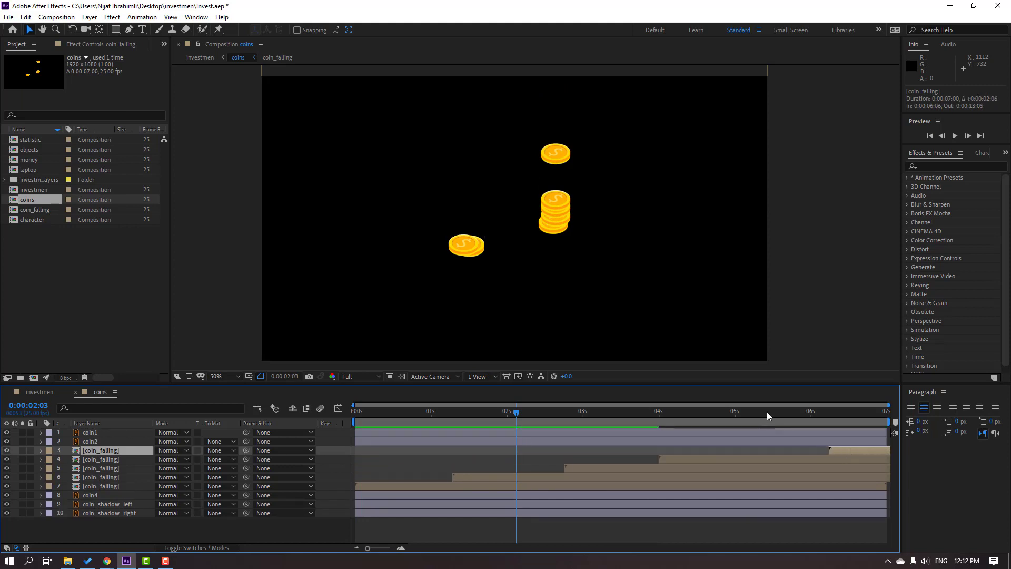
Raise the coin_falling layer that starts at 0:00:04:00 so its coins rest on top of the right stack.
drag(767, 412, 780, 412)
click(711, 461)
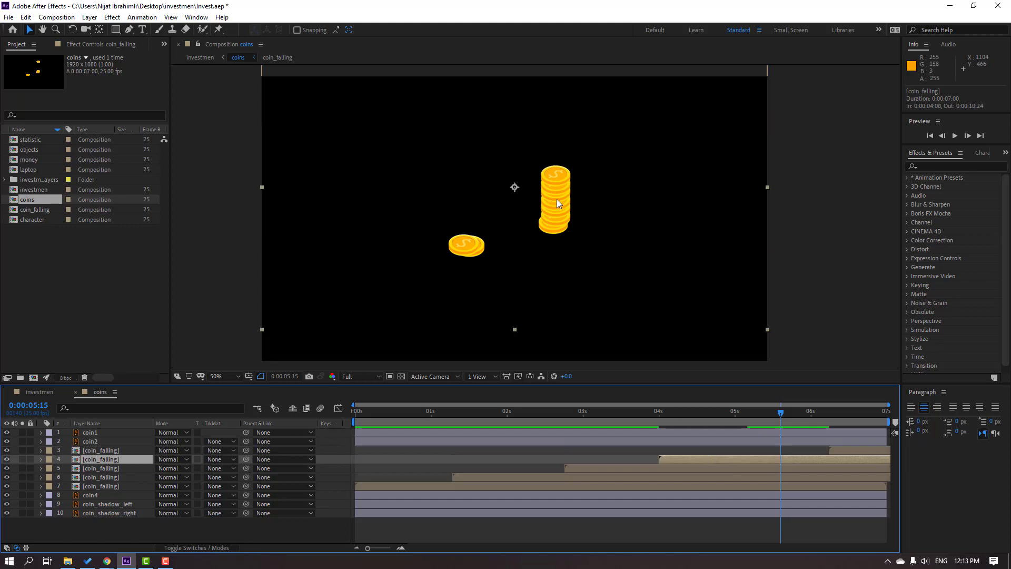
key(shift+Up)
key(shift+Up)
key(shift+Up)
key(shift+Up)
key(shift+Up)
key(shift+Up)
key(shift+Up)
key(shift+Up)
key(shift+Down)
key(shift+Down)
key(shift+Down)
key(Up)
key(Up)
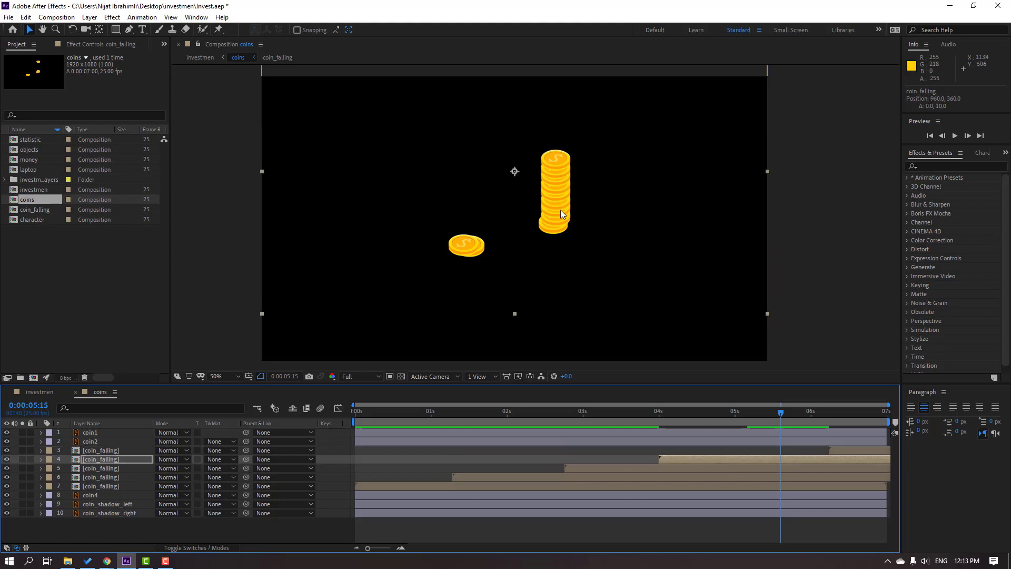
Delete the coin_falling copy that starts at 0:00:06:06 and preview the whole falling sequence.
click(842, 452)
drag(822, 412, 878, 413)
key(Delete)
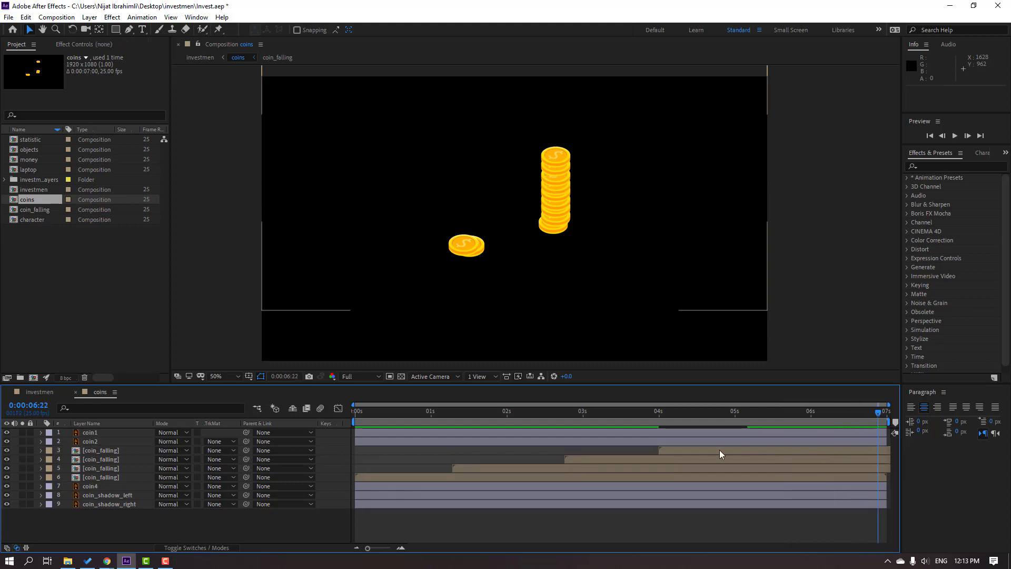
key(space)
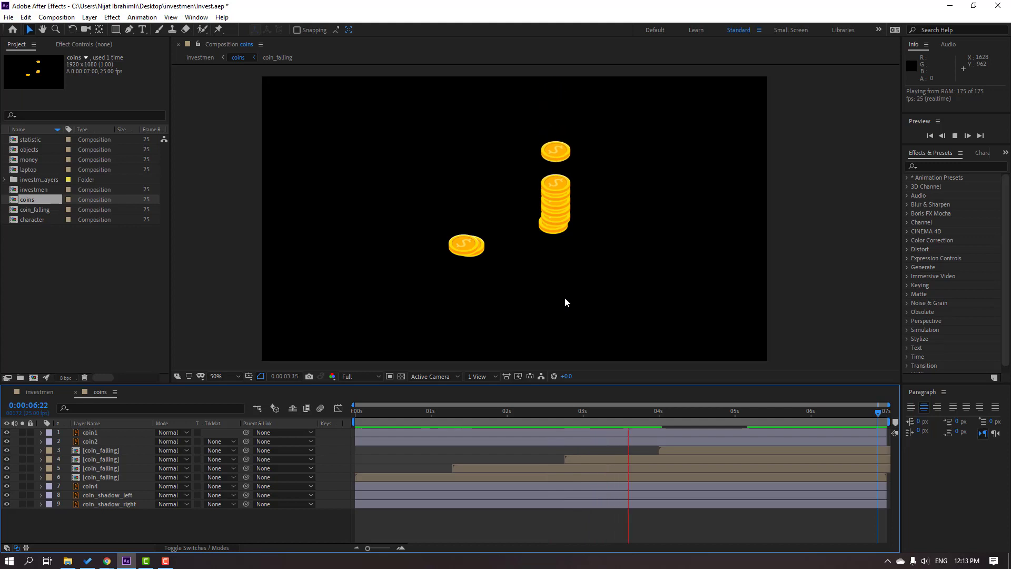
drag(660, 414, 625, 422)
click(651, 421)
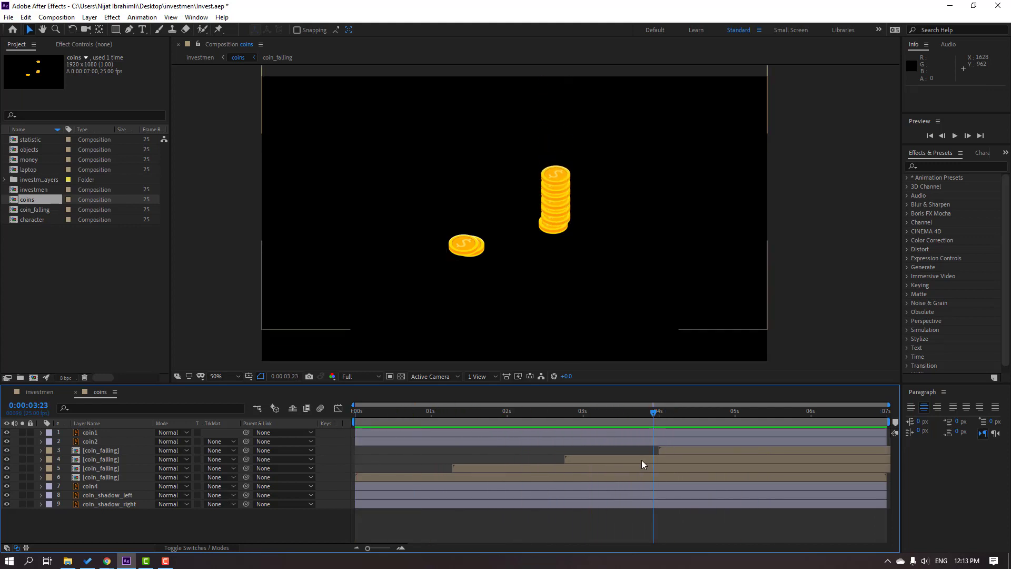
Duplicate the coin_falling layer that starts at 0:00:04:00, start the copy near the beginning of the timeline, and move it over the left stack.
click(679, 450)
key(ctrl+d)
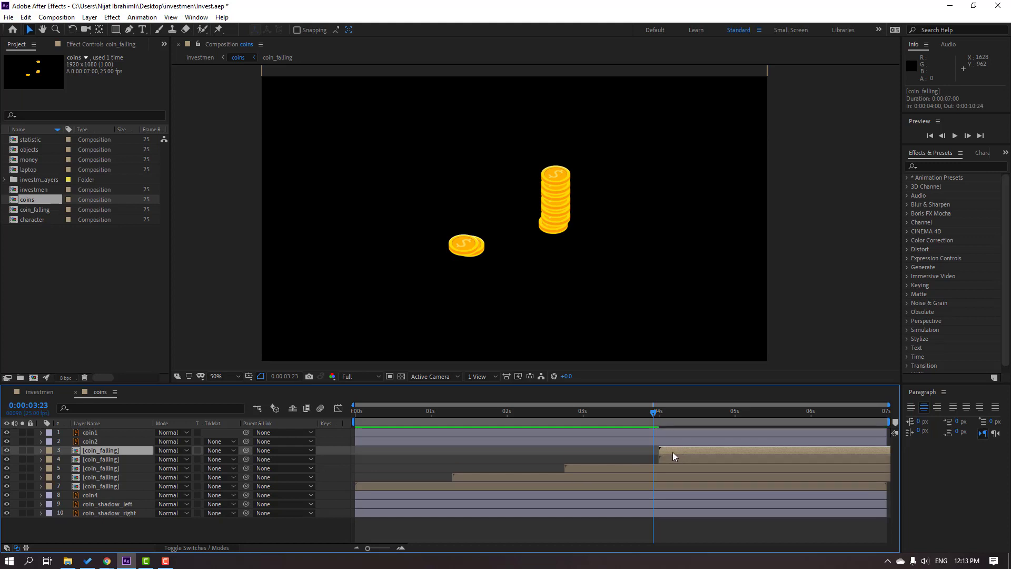
drag(672, 451, 413, 456)
drag(375, 418, 398, 414)
drag(538, 128, 448, 216)
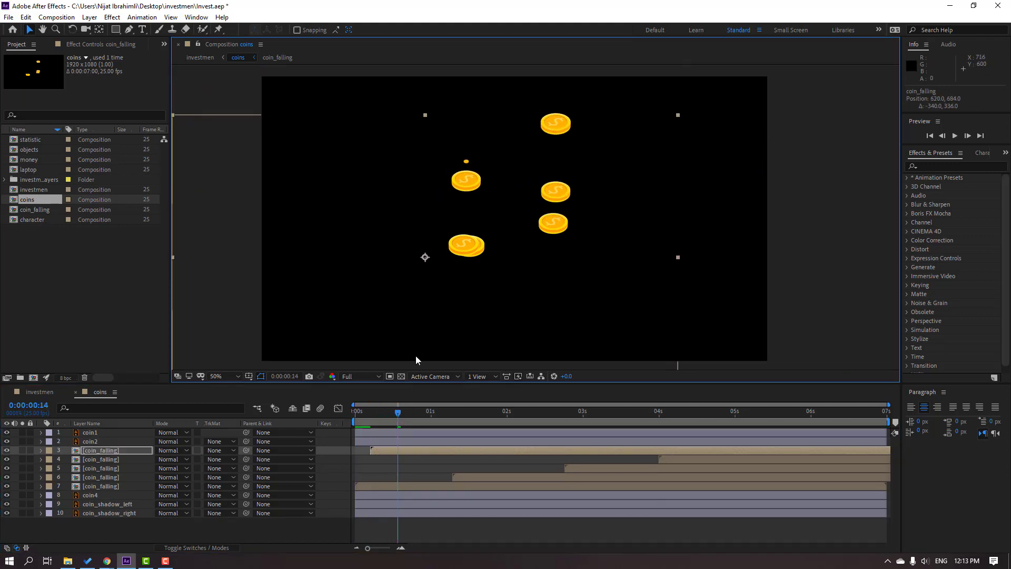
Place the new coin_falling layer above coin1, align its coins on the left stack, start it at 0:00:00:10, and preview it.
drag(399, 413, 452, 412)
key(period)
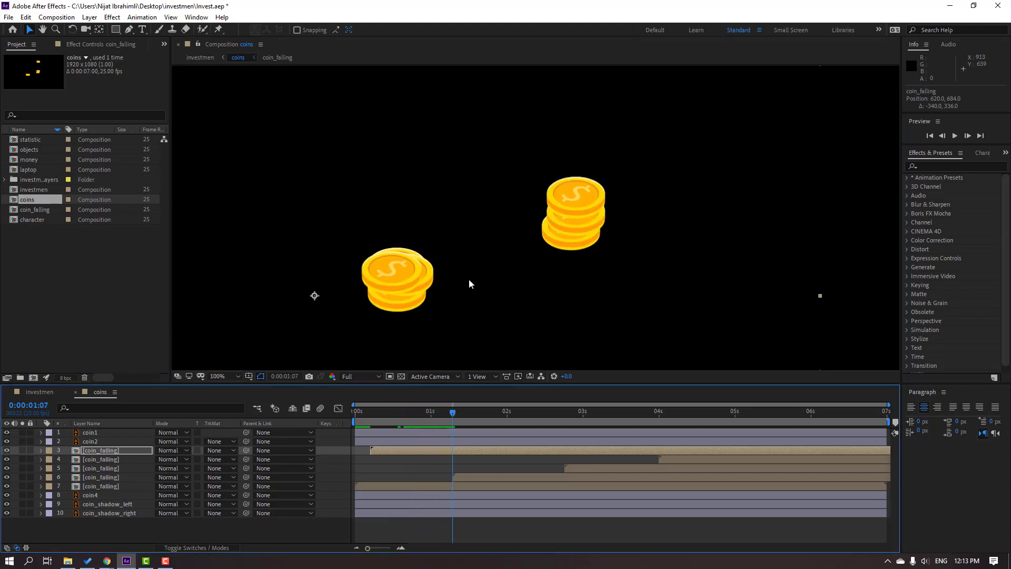
drag(392, 297, 383, 247)
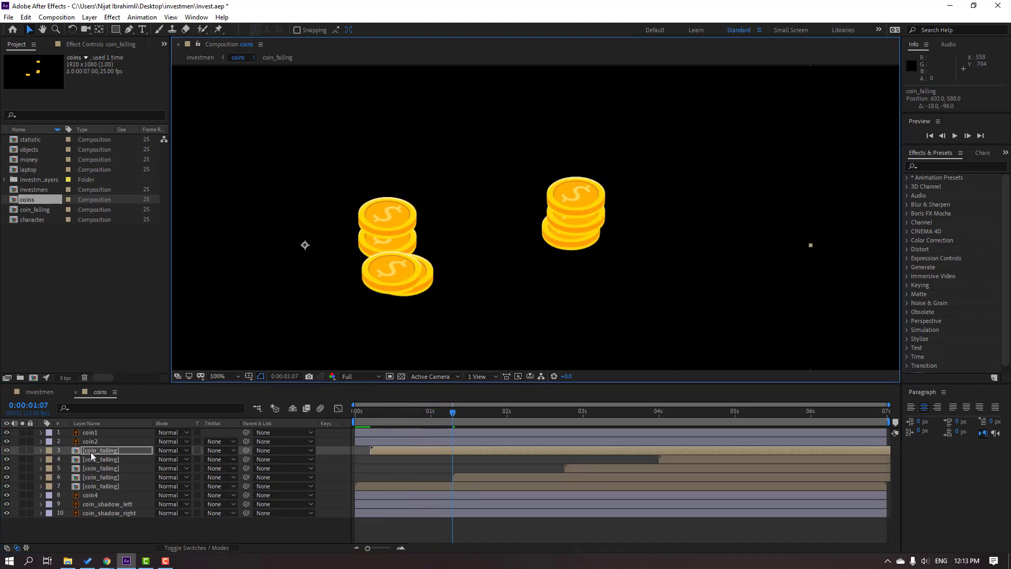
drag(91, 452, 99, 435)
drag(390, 243, 386, 262)
key(comma)
drag(358, 420, 416, 433)
key(space)
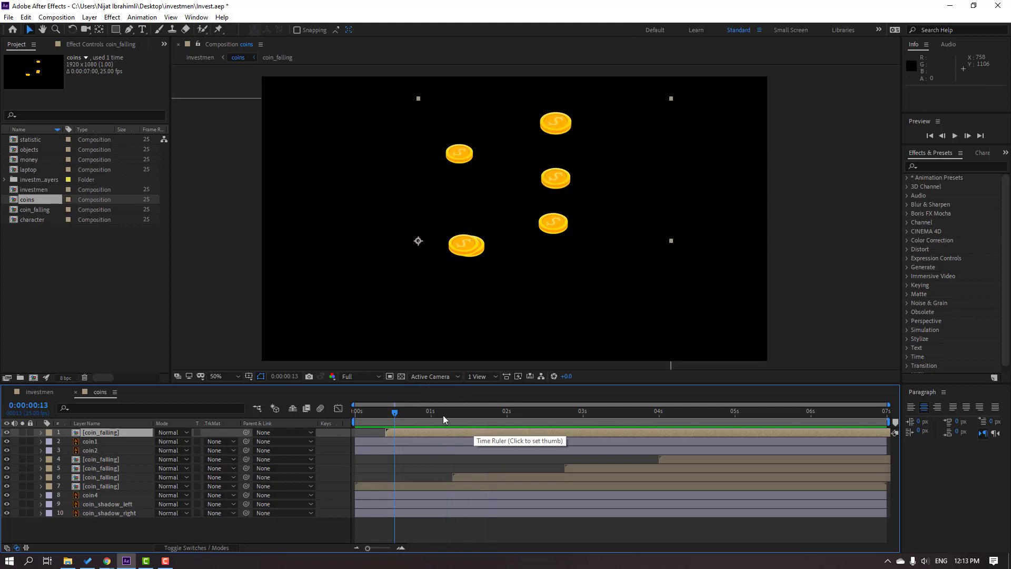
Duplicate the left stack's coin_falling layer and shift the copy to start slightly before one second.
click(435, 434)
key(ctrl+d)
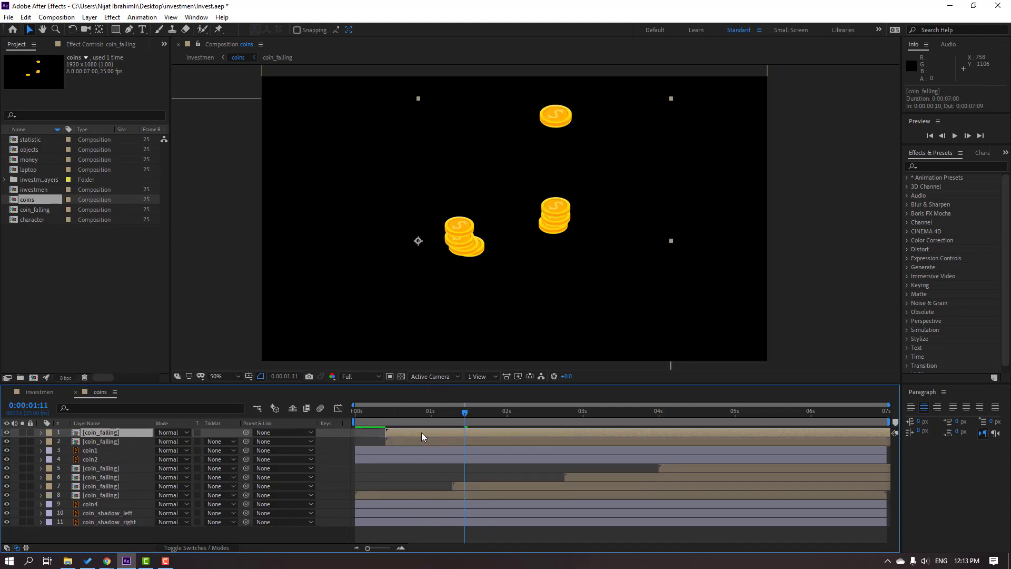
drag(421, 432, 516, 411)
Raise the copied coin_falling layer so its coins rest on top of the left stack, and preview the fall.
click(470, 298)
key(shift+Up)
key(shift+Up)
key(shift+Up)
key(shift+Up)
key(shift+Up)
key(shift+Up)
key(shift+Up)
key(shift+Up)
key(shift+Down)
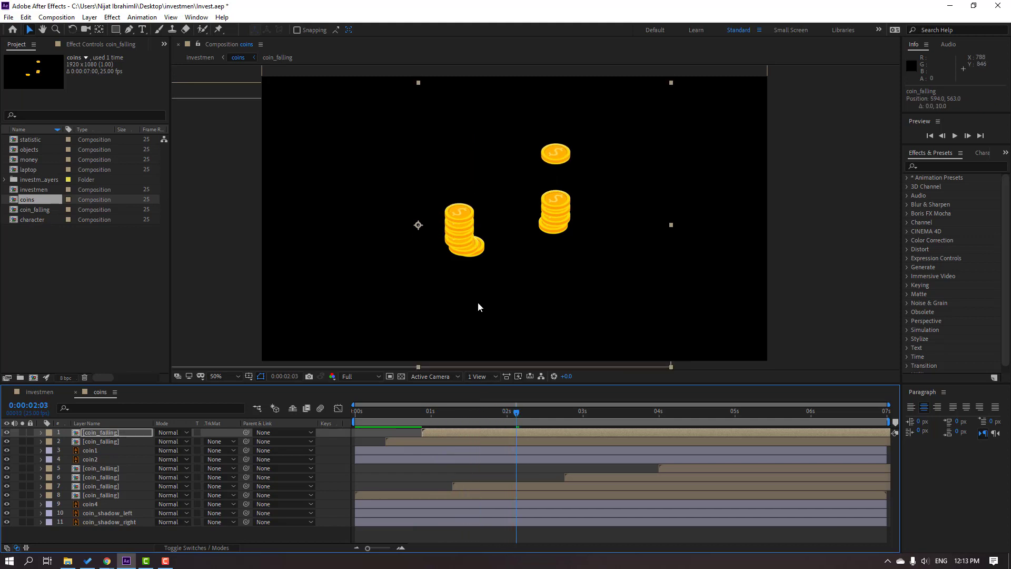
key(Down)
key(Up)
key(space)
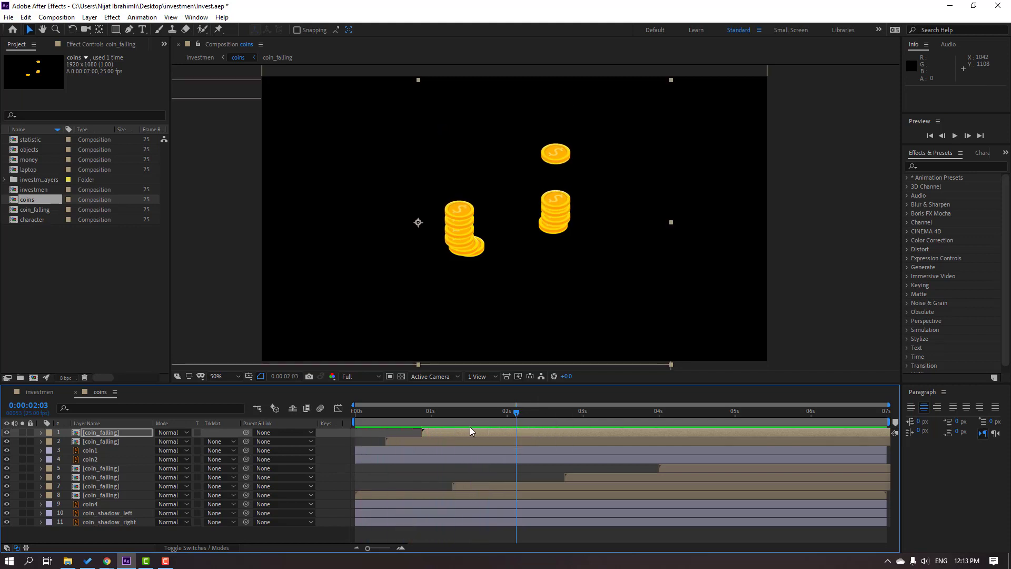
Shift the top coin_falling layer to start at about two seconds, then duplicate it with the copy starting at 0:00:03:18.
drag(469, 433, 546, 433)
key(space)
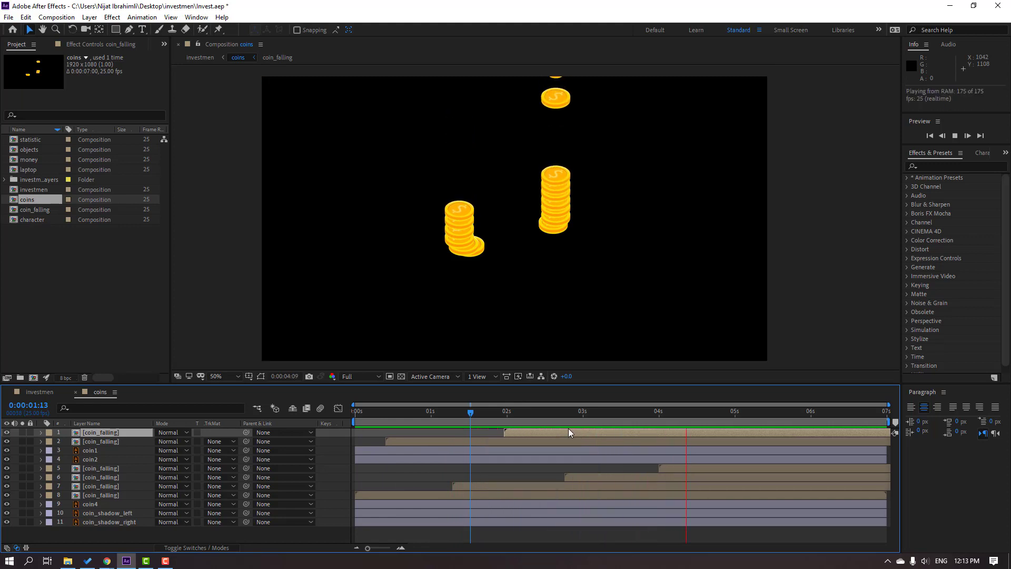
key(ctrl+d)
click(513, 419)
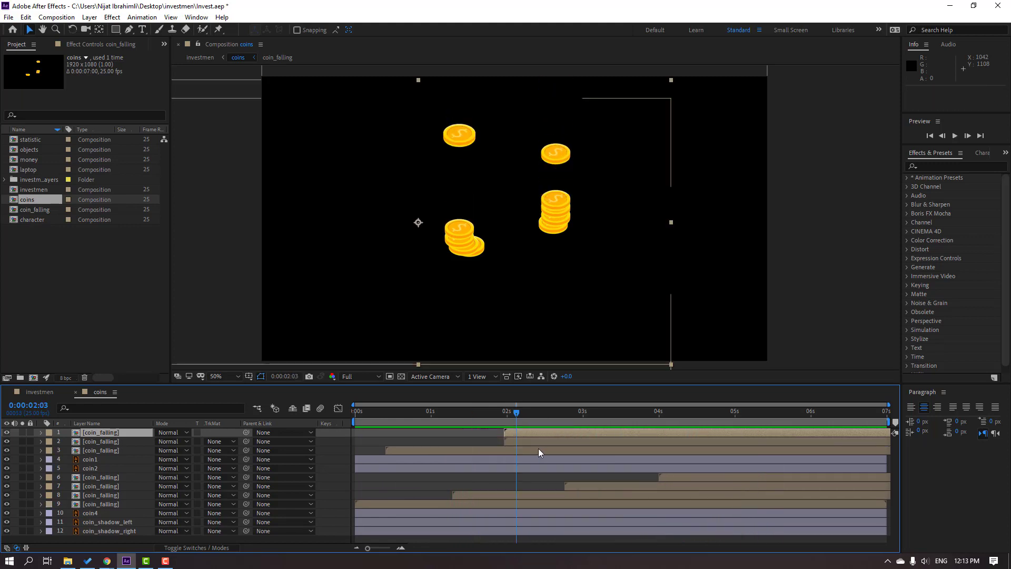
drag(529, 434, 665, 431)
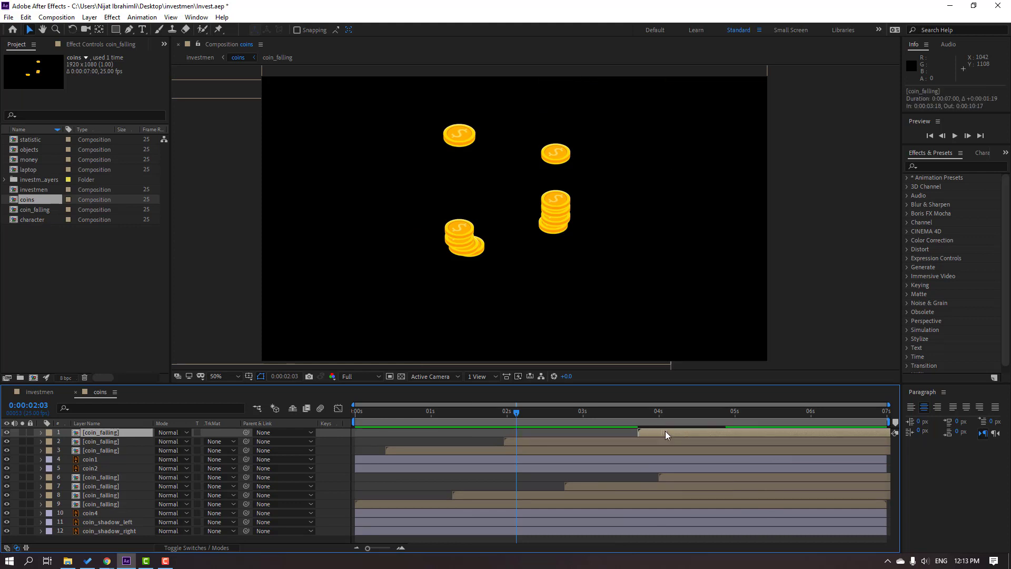
Raise the coin_falling copy that starts at 0:00:03:18 to about position 594, 489, on top of the left stack, and preview both stacks.
key(space)
key(period)
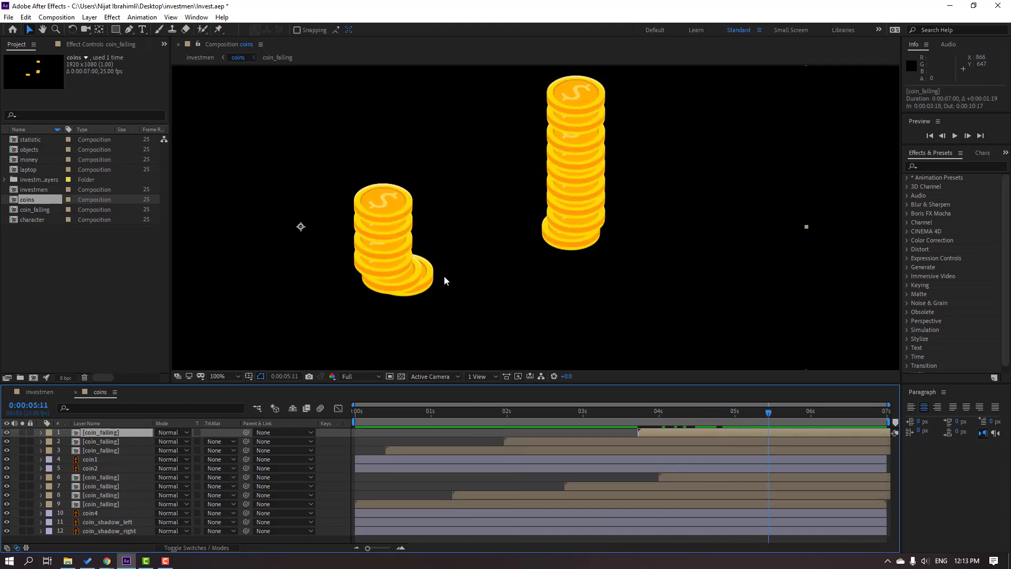
key(shift+Up)
key(shift+Up)
key(shift+Up)
key(shift+Up)
key(shift+Up)
key(shift+Up)
key(shift+Up)
key(shift+Up)
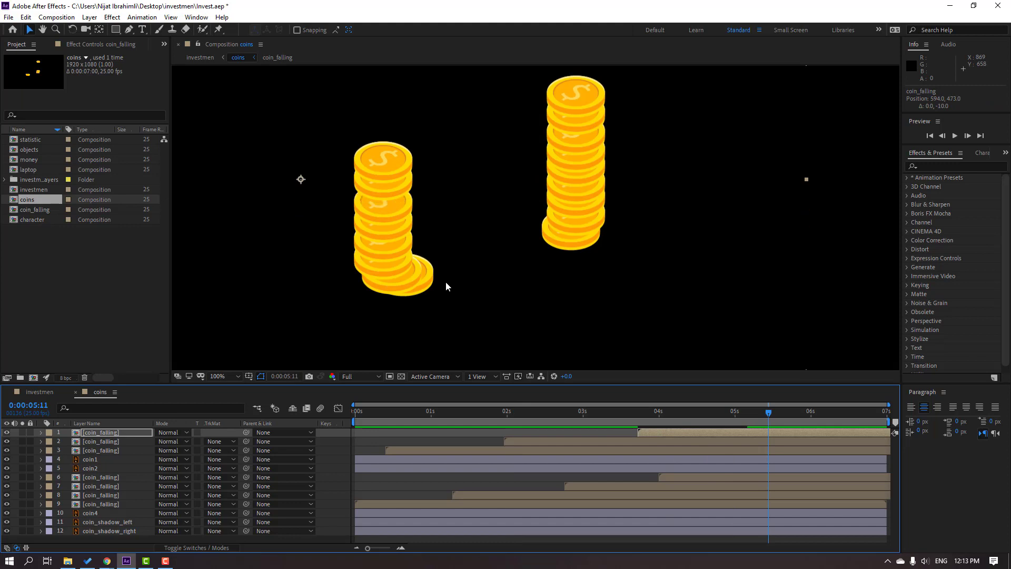
key(shift+Up)
key(shift+Down)
key(shift+Up)
key(comma)
key(space)
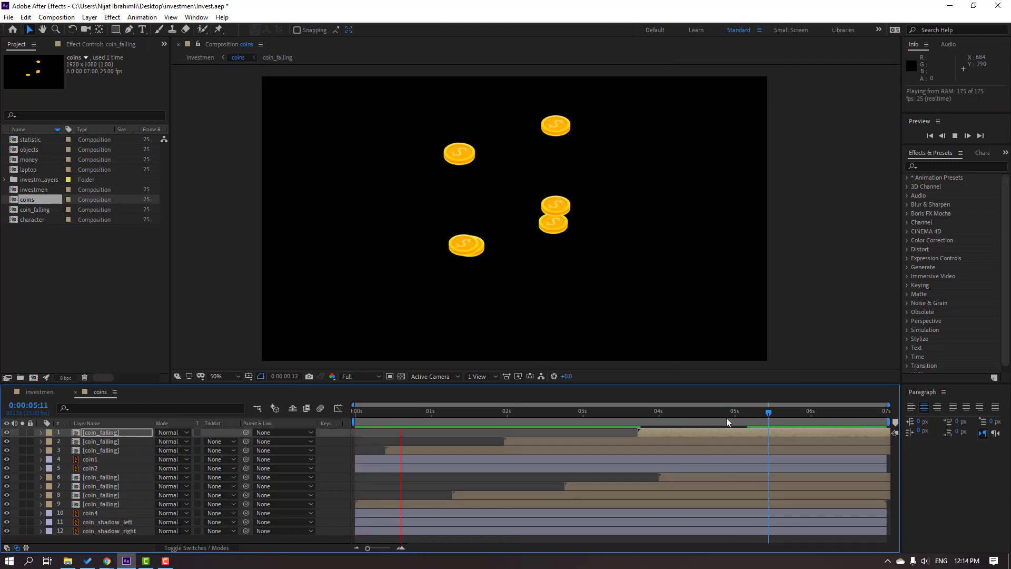
key(space)
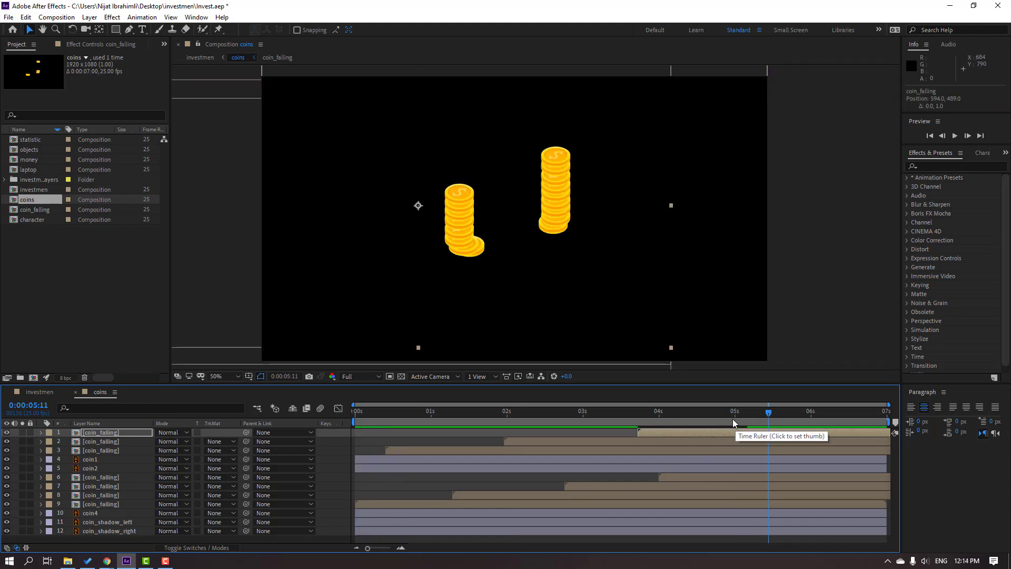
key(space)
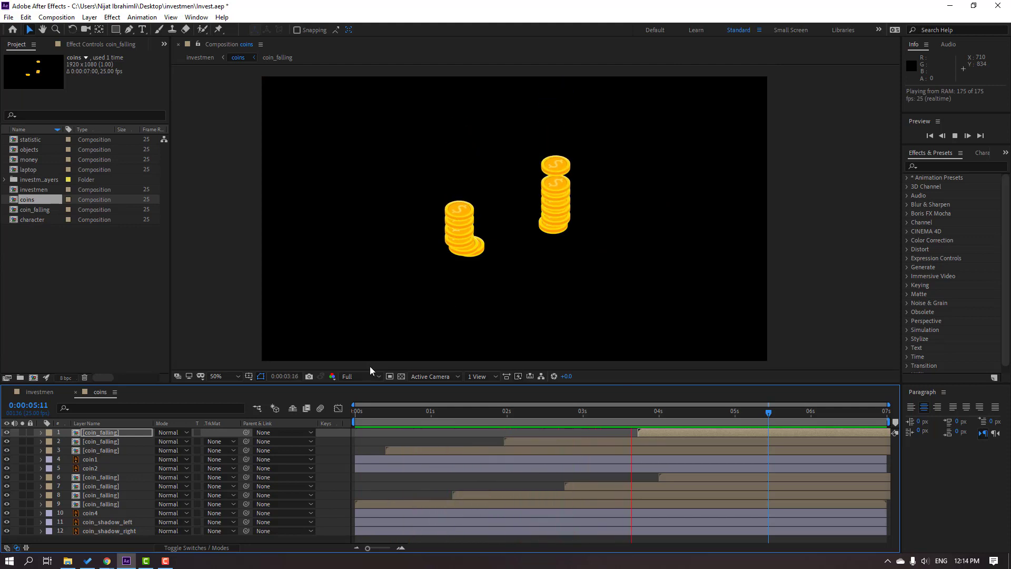
Return to the investmen composition and preview the falling coins within the full illustration.
click(53, 392)
key(space)
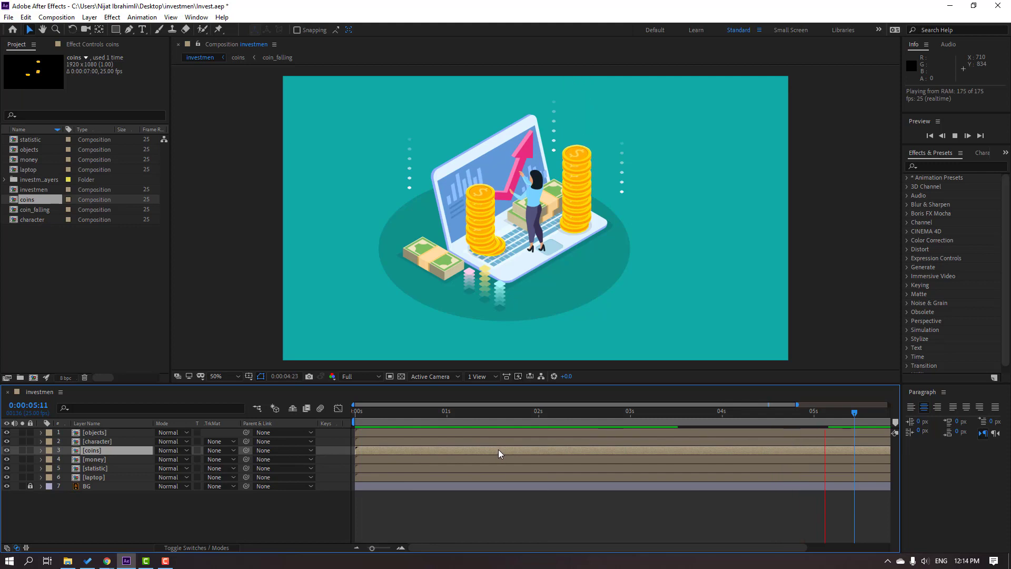
key(space)
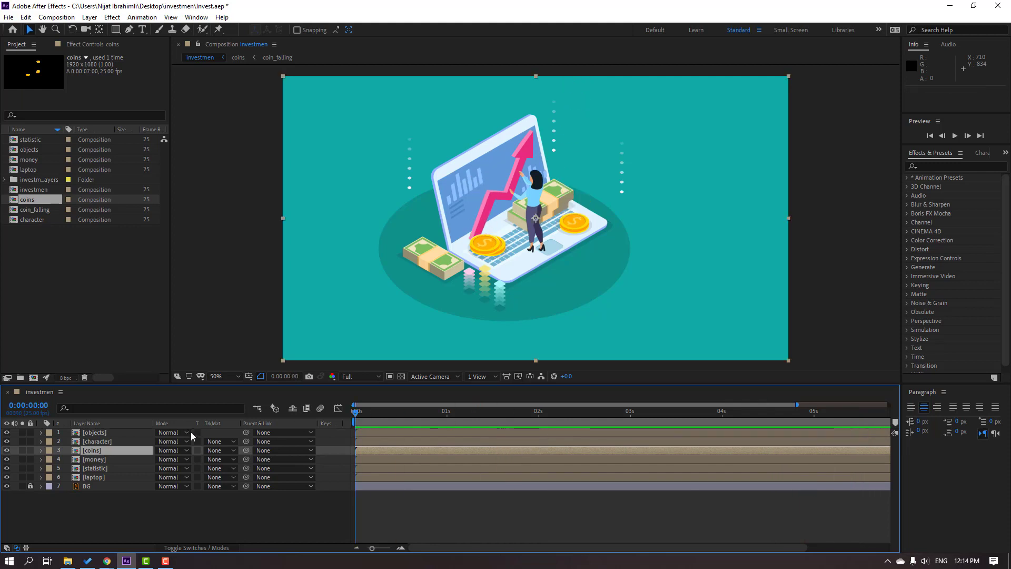
Open the character pre-composition and move the hand1 layer above the body layer.
click(107, 445)
double_click(106, 445)
scroll(516, 253, up, 4)
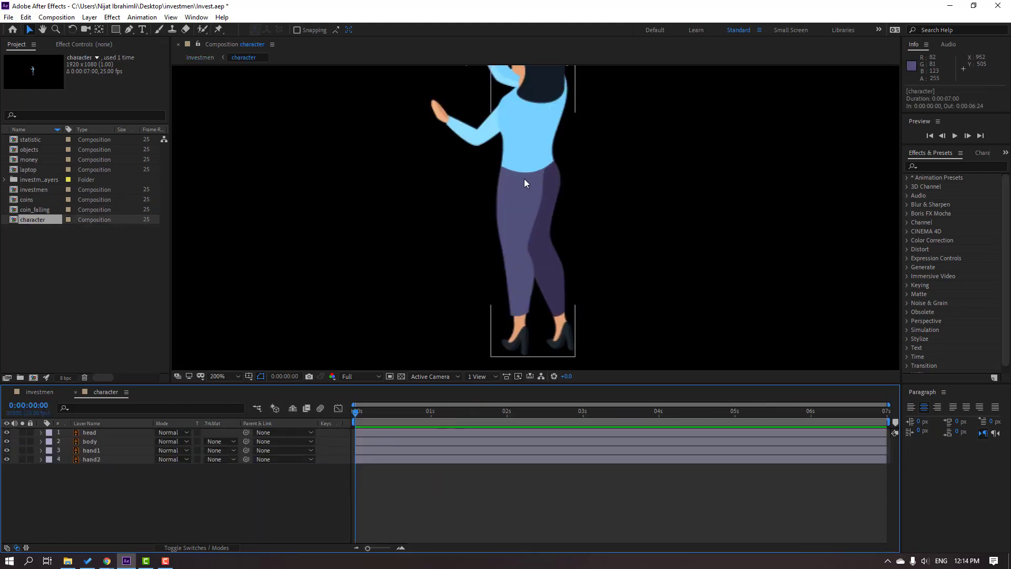
click(456, 138)
drag(518, 179, 500, 227)
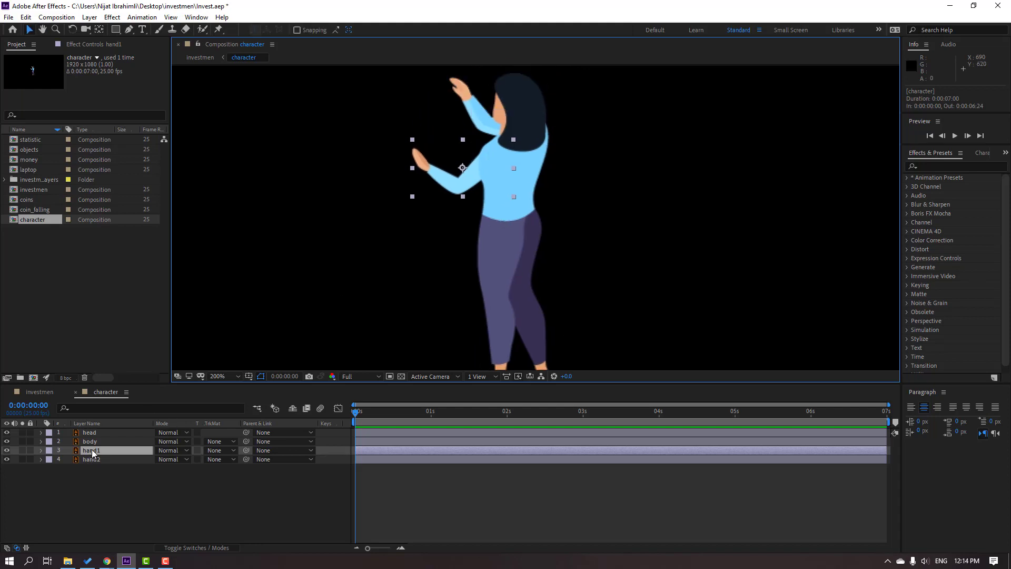
drag(92, 452, 92, 439)
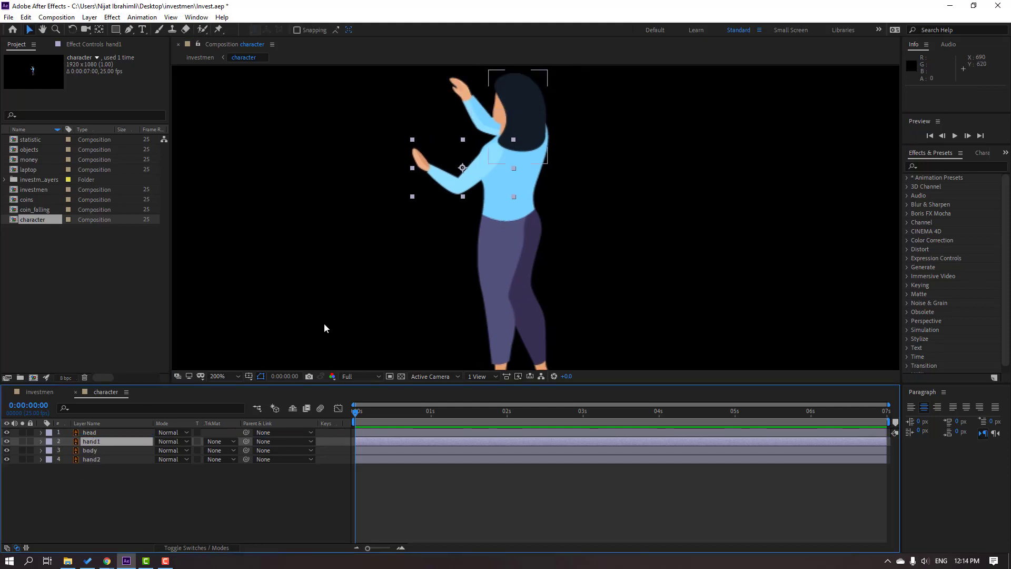
Move the hand1 layer's anchor point to the woman's shoulder.
scroll(501, 154, up, 2)
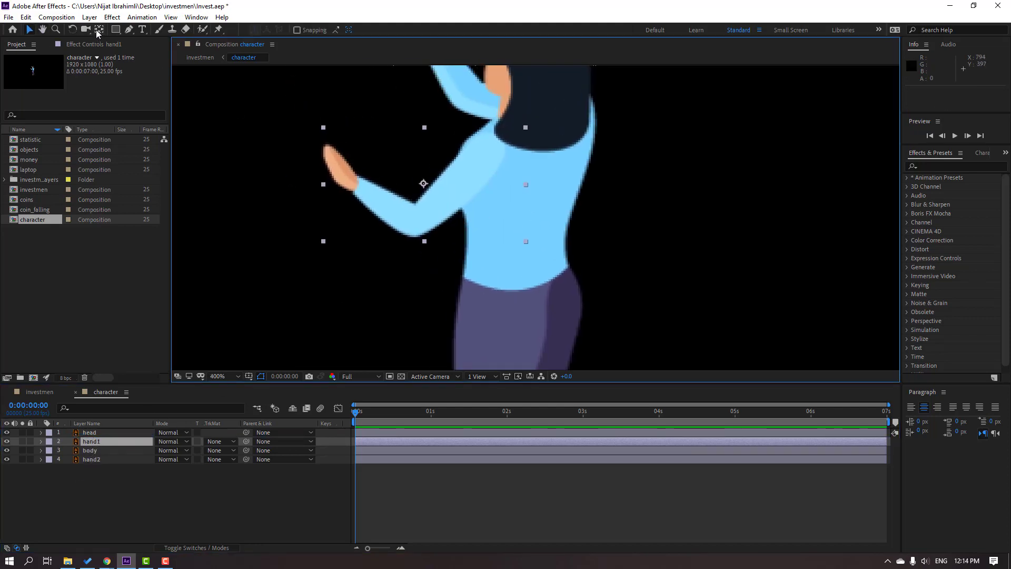
click(98, 30)
drag(431, 178, 484, 162)
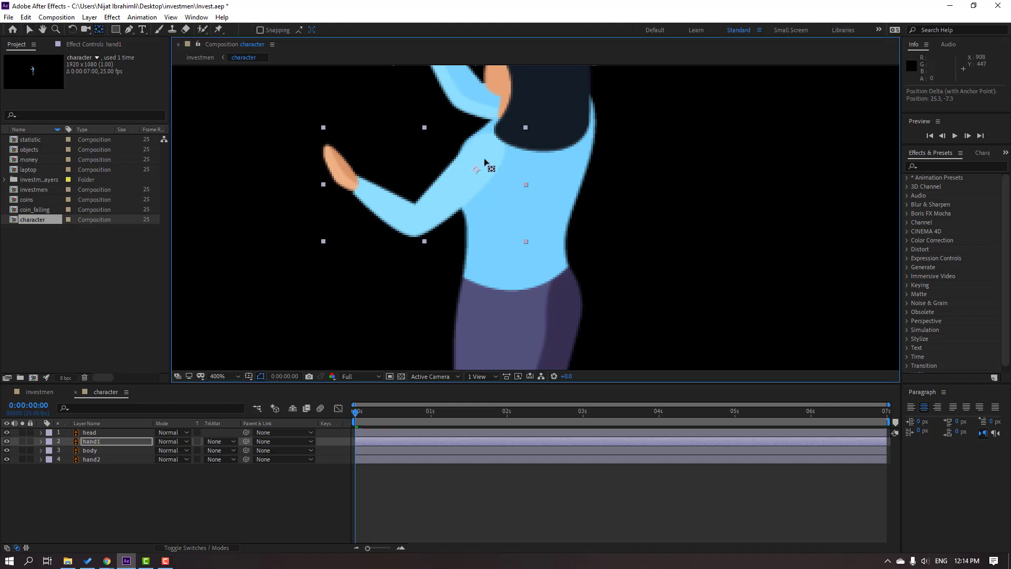
click(29, 30)
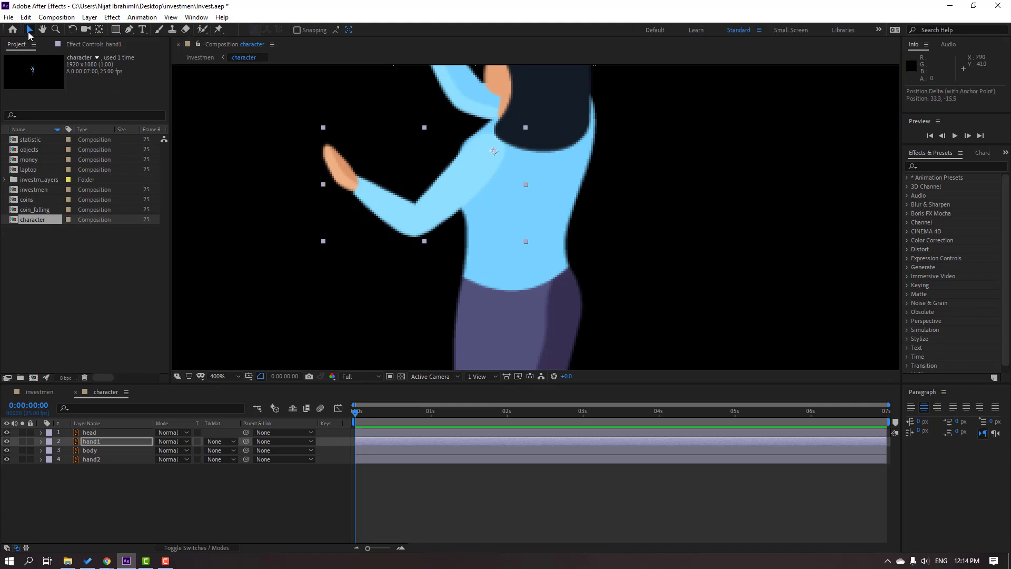
Solo the hand2 layer, move its anchor point to the shoulder end of the arm, and turn solo off.
click(98, 460)
click(22, 459)
drag(527, 188, 474, 245)
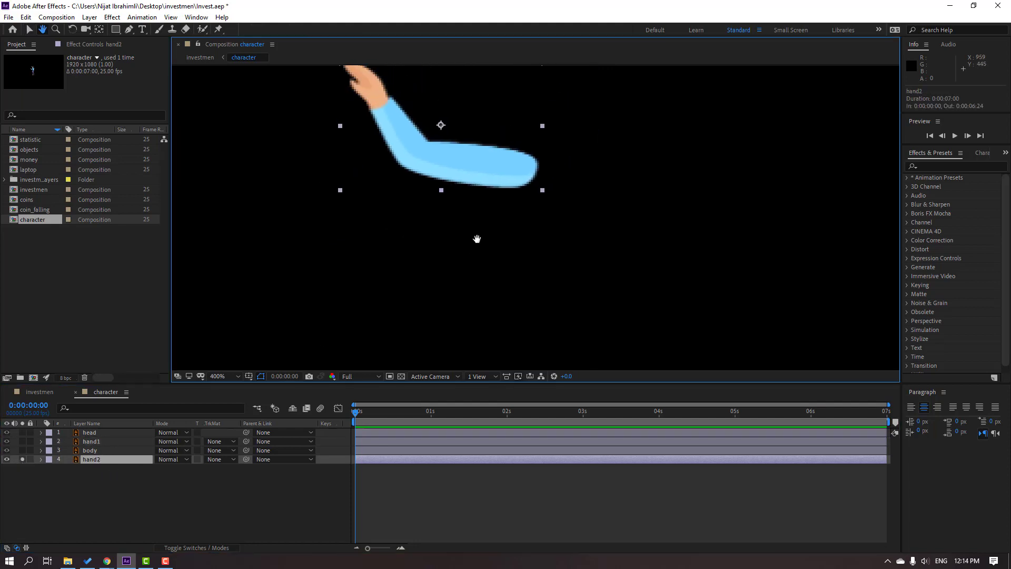
click(100, 30)
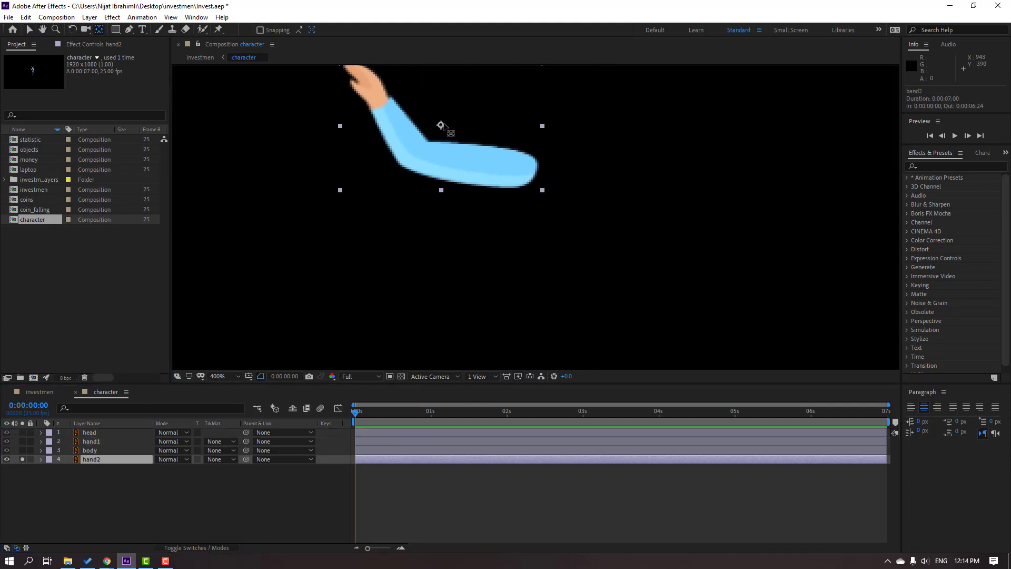
drag(442, 126, 511, 153)
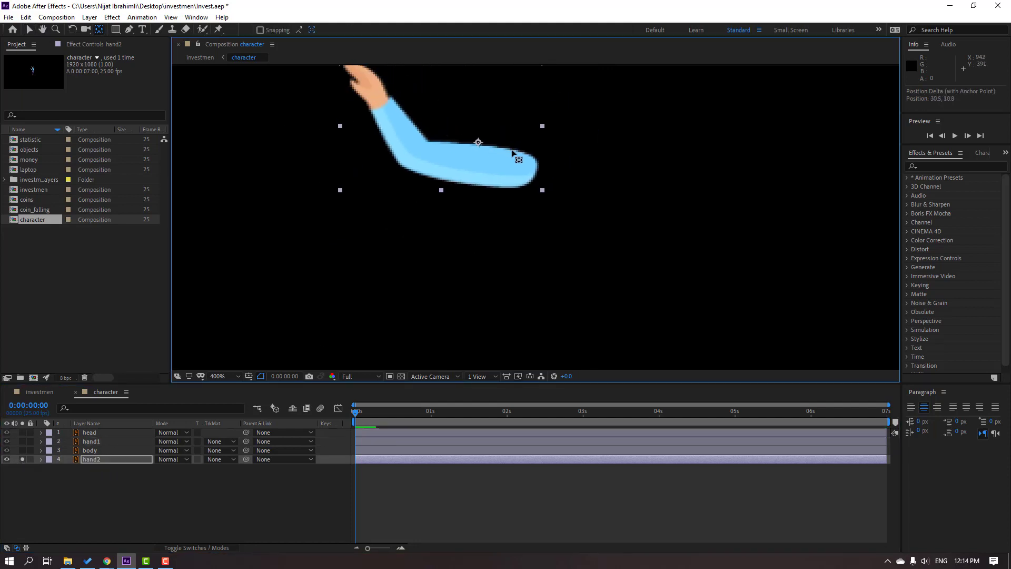
click(29, 31)
click(22, 459)
key(comma)
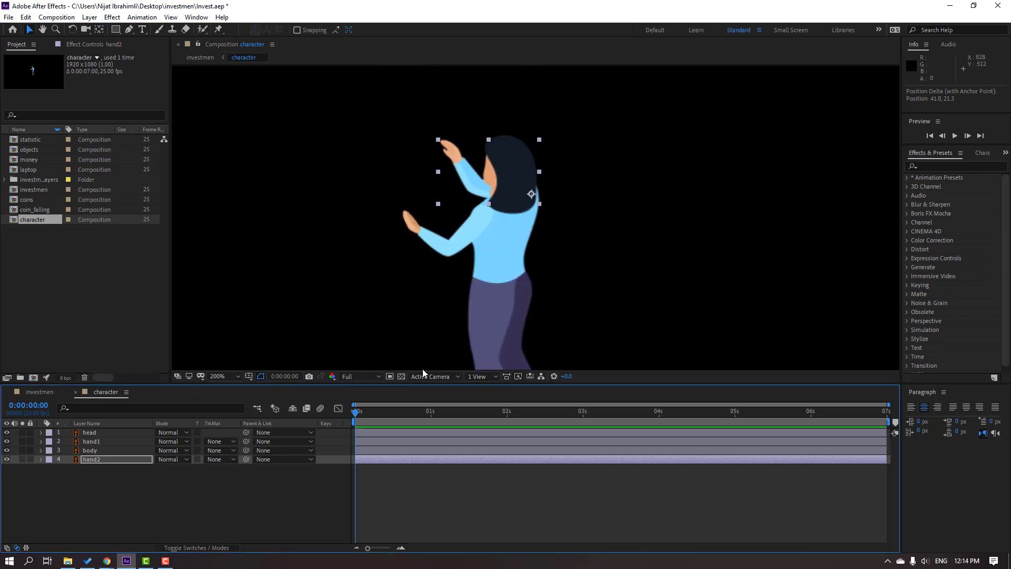
Add the expression wiggle(2,4) to the hand2 layer's rotation and preview the arm movement.
click(82, 474)
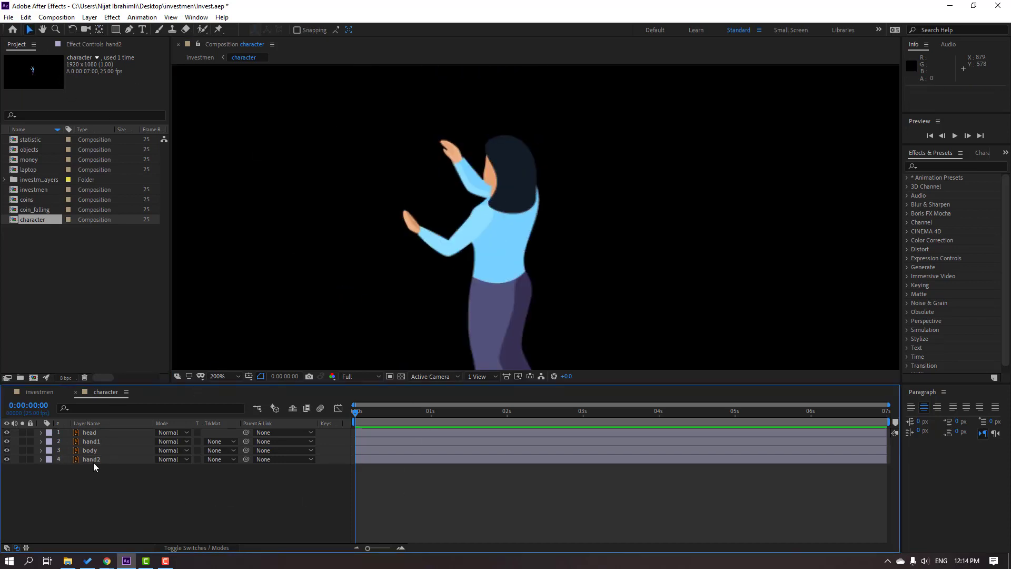
click(93, 461)
key(r)
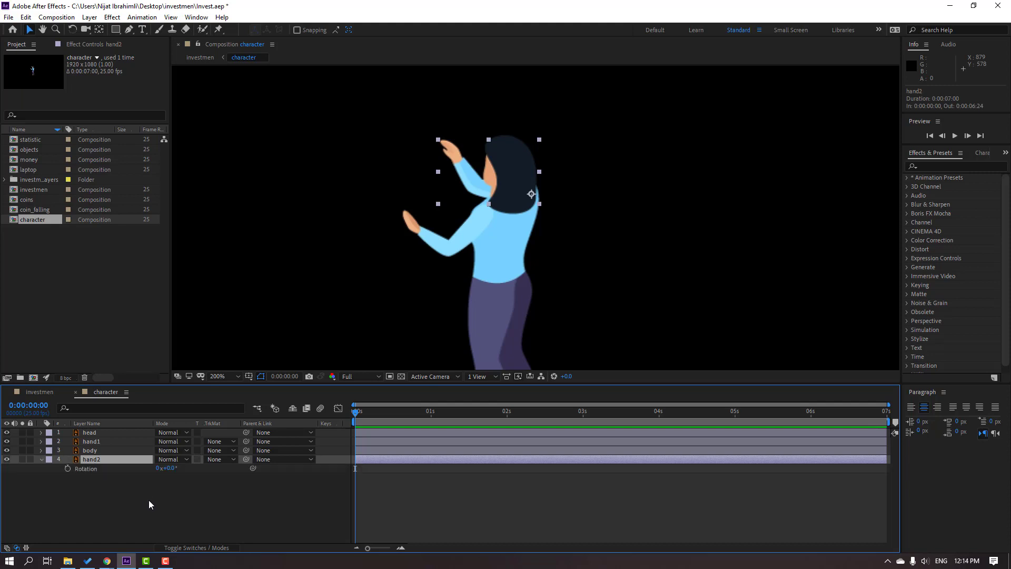
alt+click(68, 468)
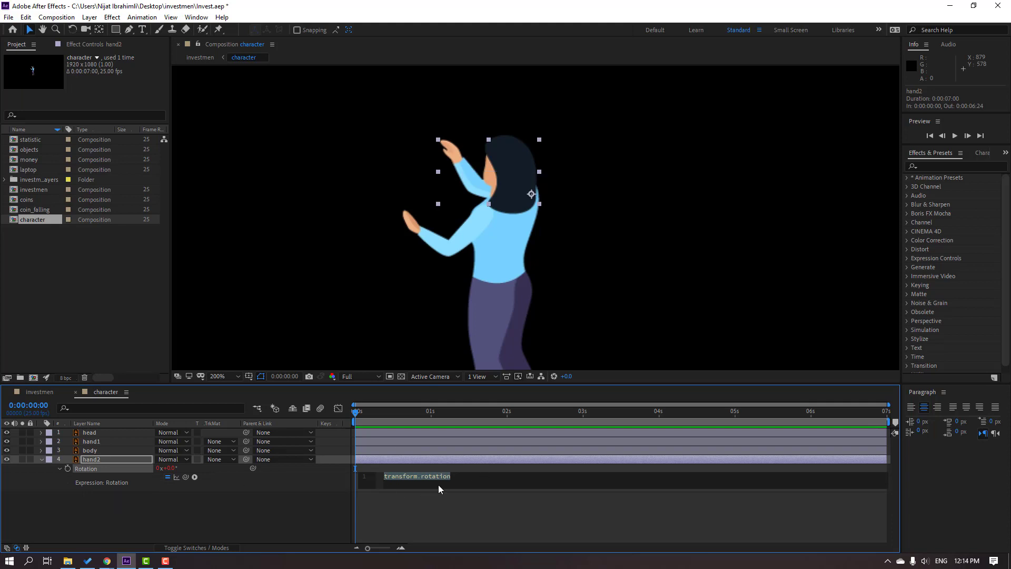
text(wiggle)
key(Return)
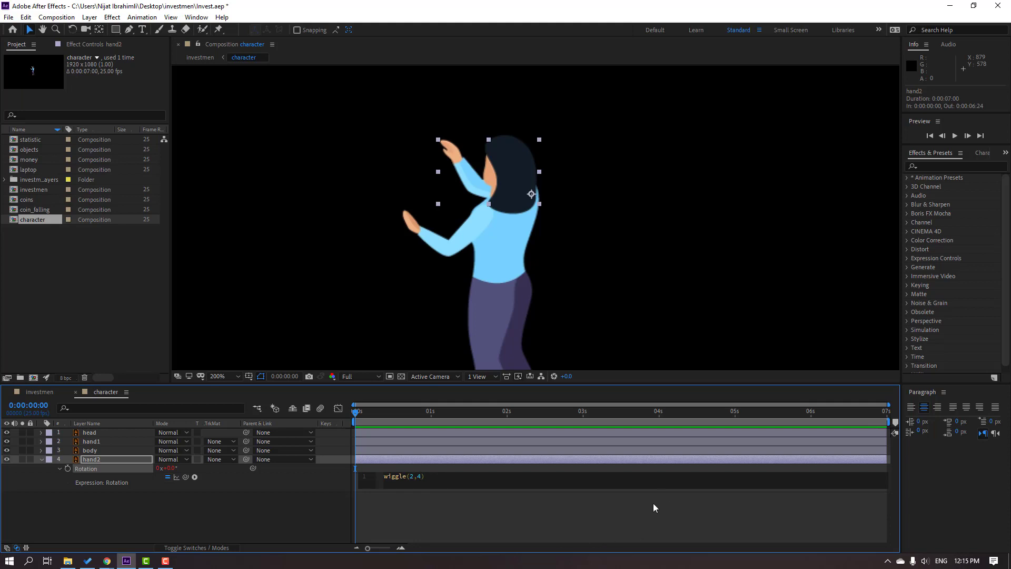
click(696, 522)
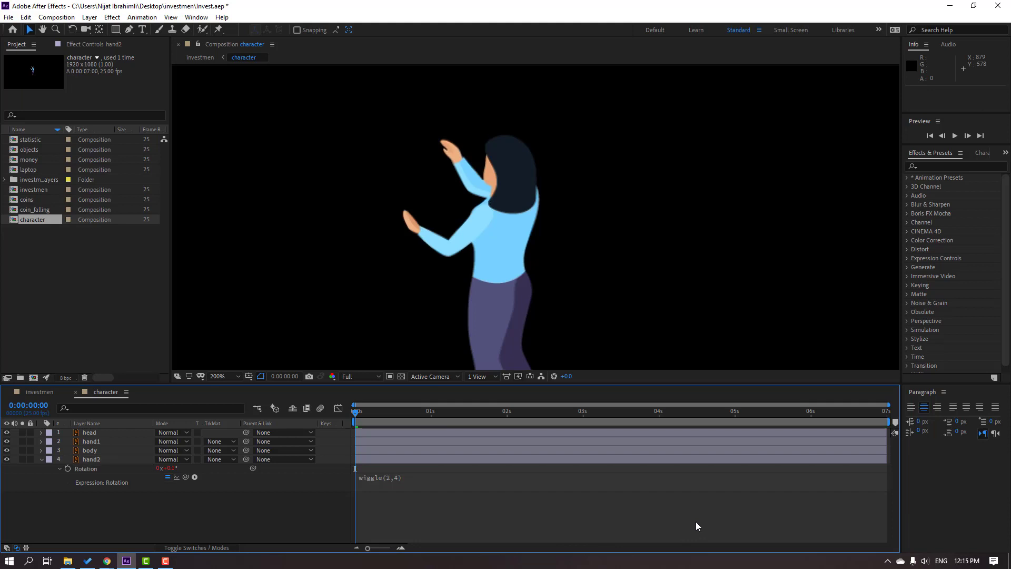
key(space)
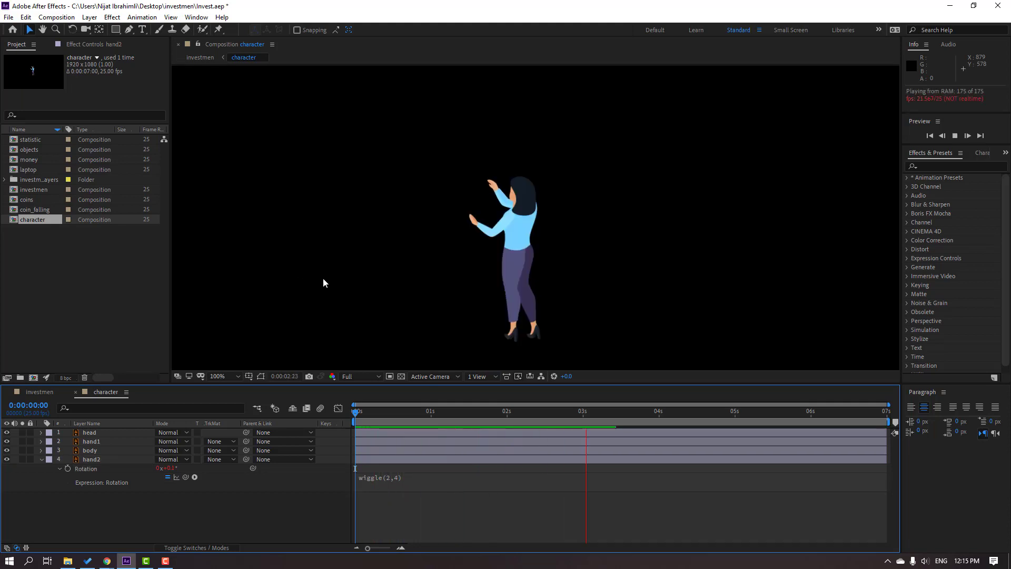
Change the hand2 layer's rotation expression to wiggle(2,9) and preview the stronger arm movement.
click(392, 485)
click(392, 486)
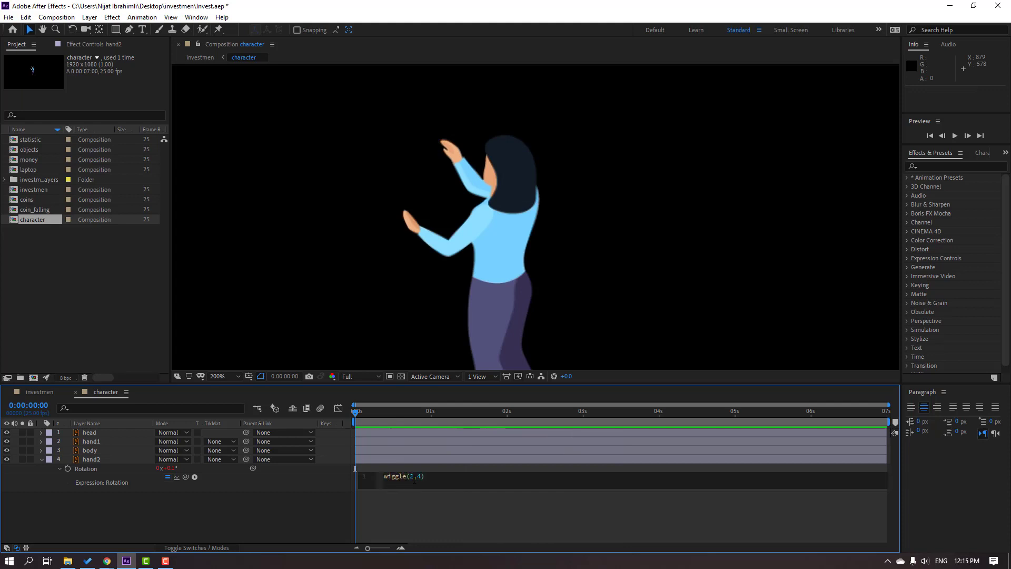
key(KP_Enter)
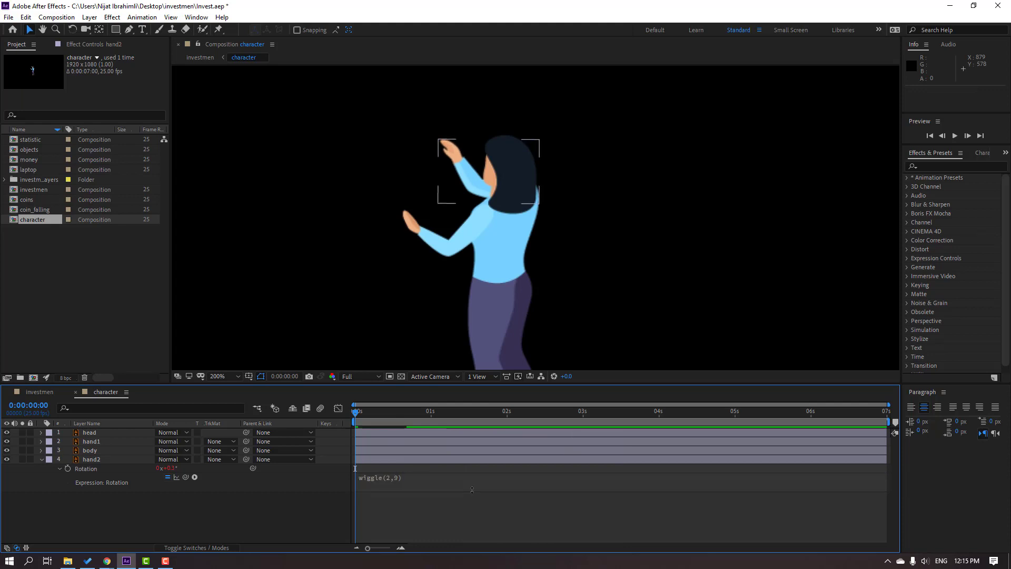
key(space)
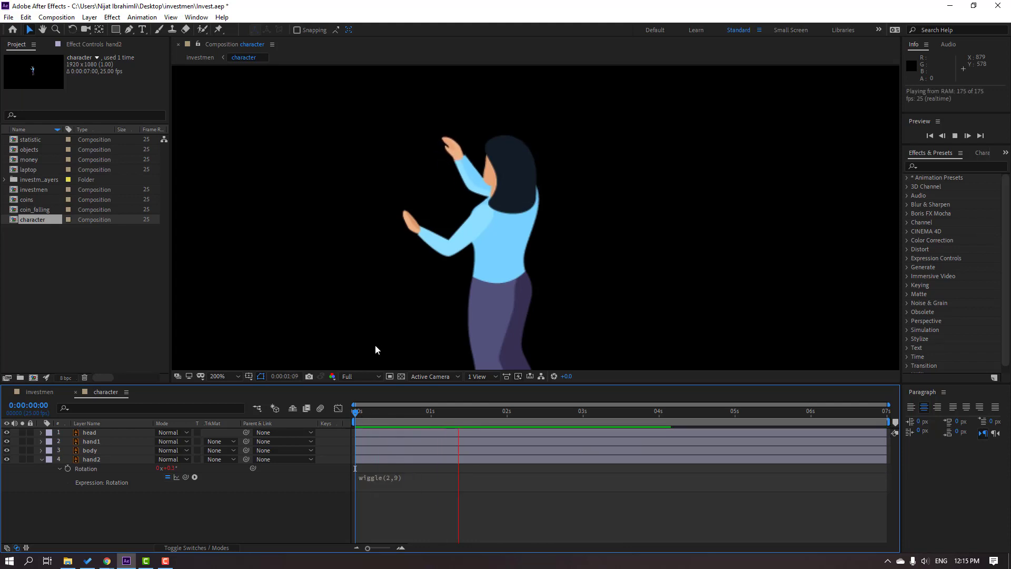
key(slash)
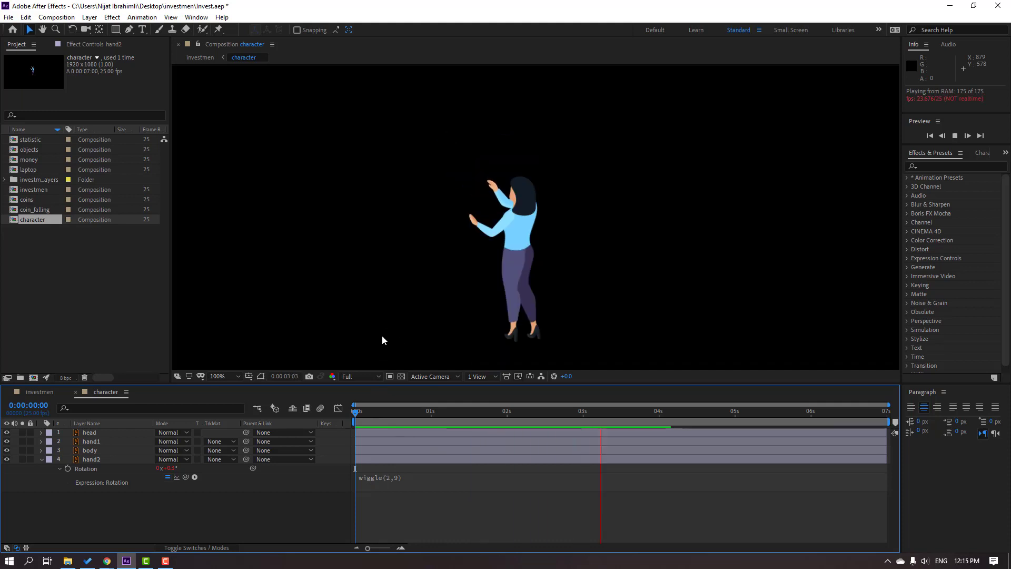
Copy the wiggle(2,9) expression from the hand2 layer's rotation and apply it to the hand1 layer's rotation.
click(387, 479)
click(398, 481)
key(ctrl+c)
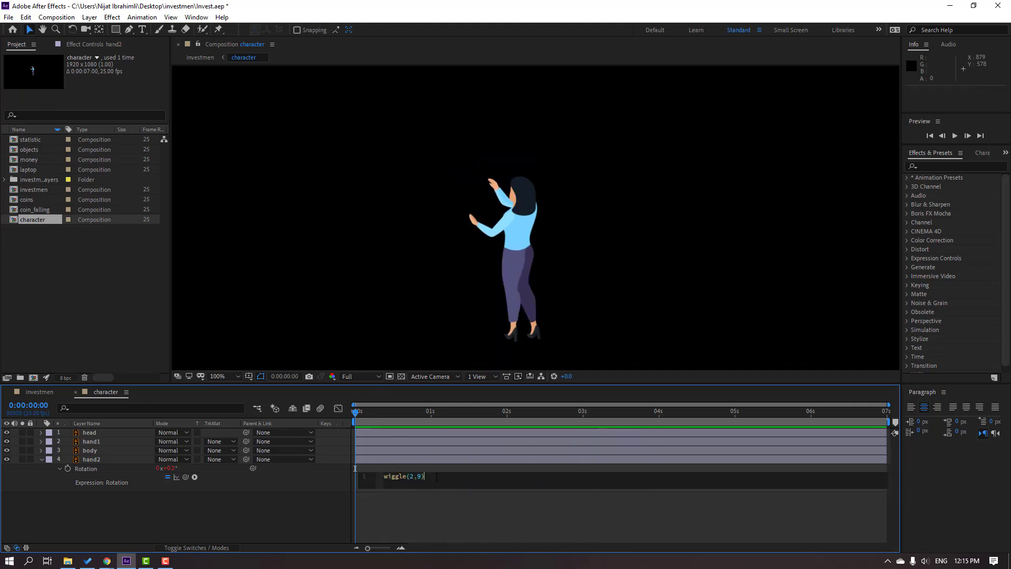
click(40, 460)
click(94, 444)
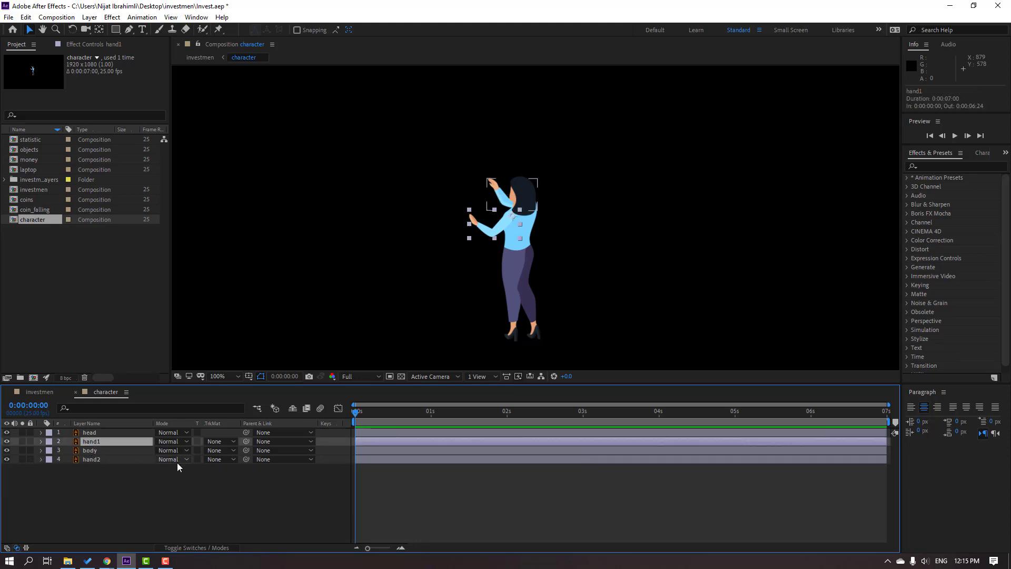
key(r)
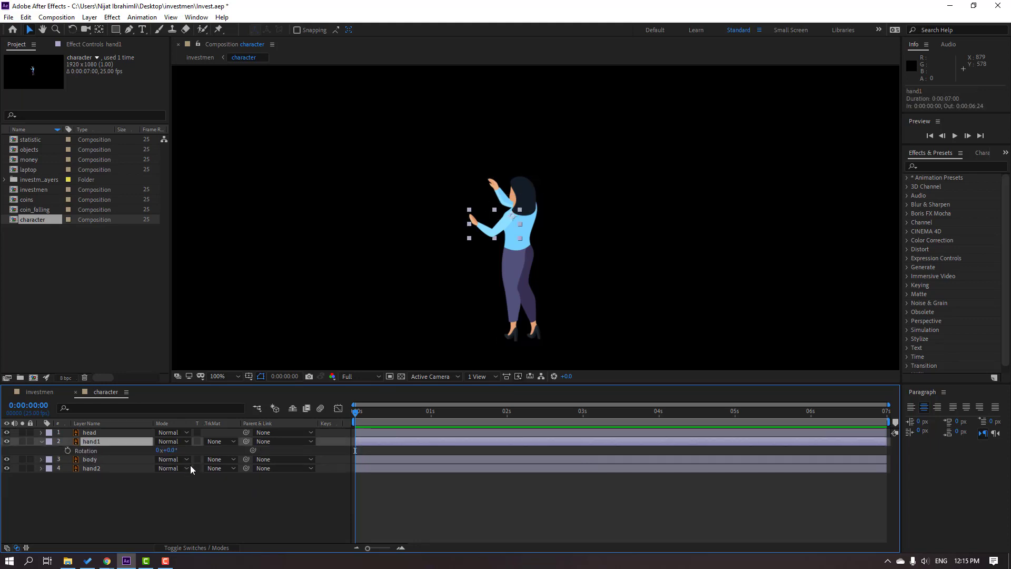
alt+click(67, 451)
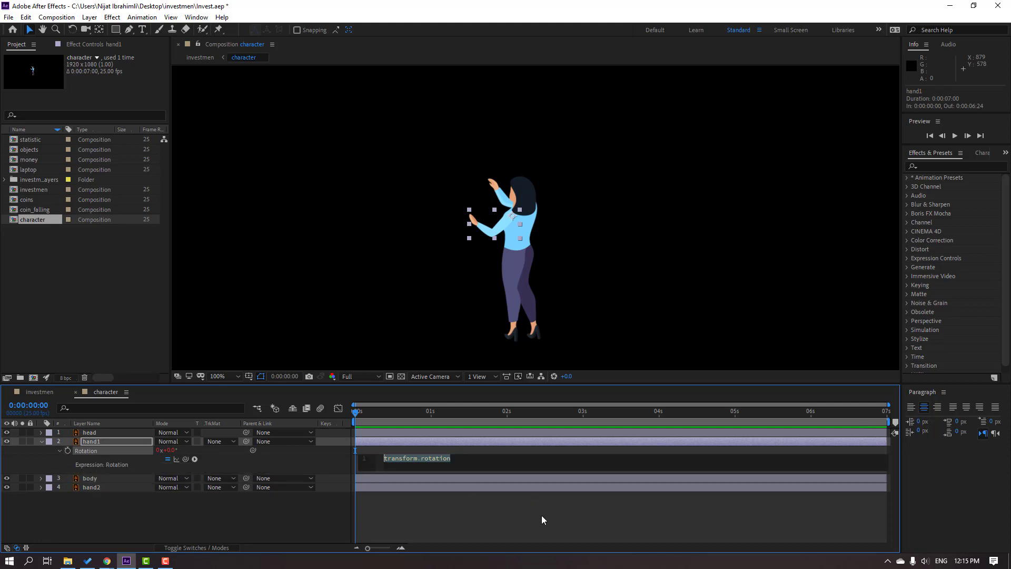
key(ctrl+v)
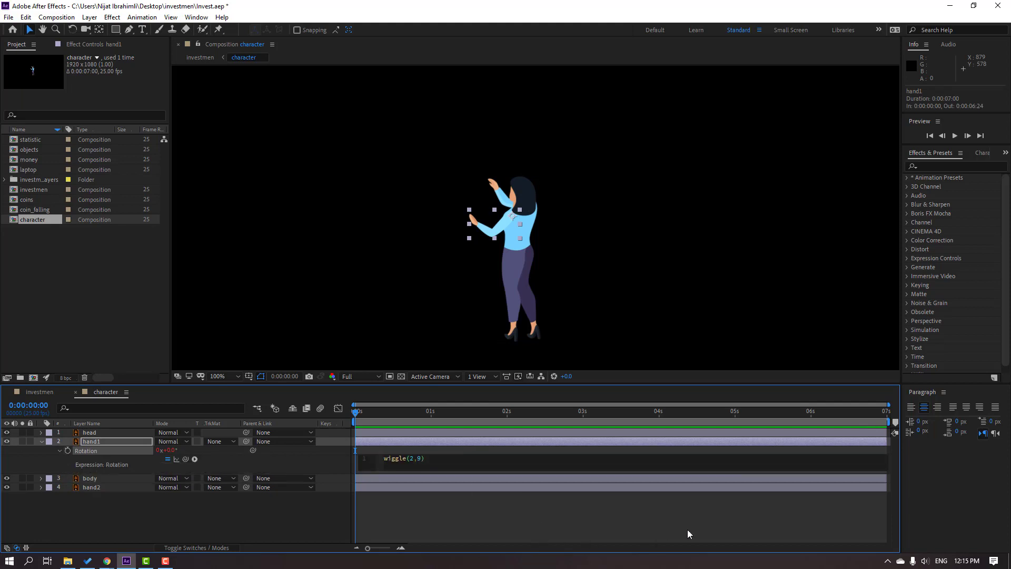
click(741, 513)
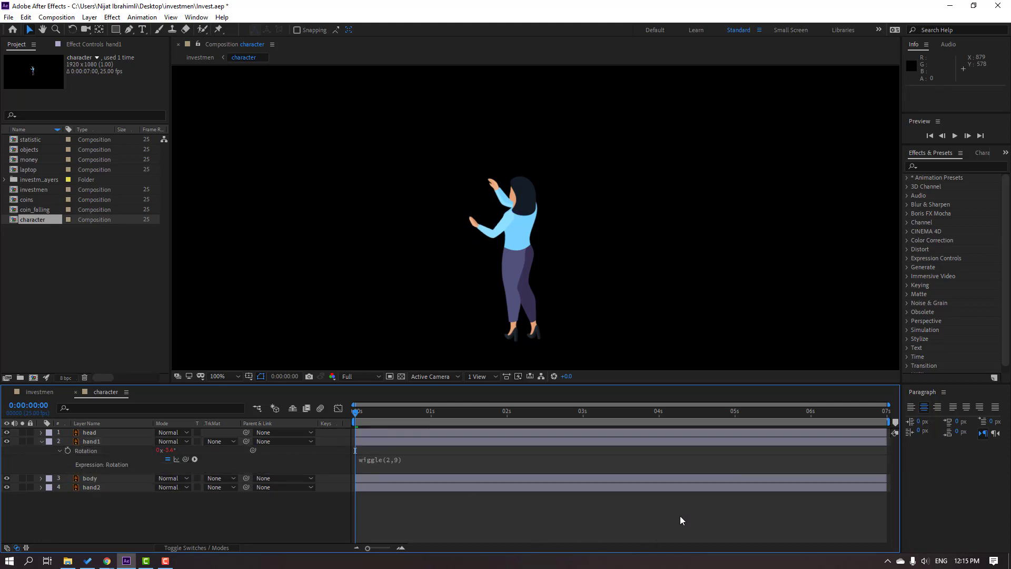
Preview the movement of both arms in the character composition and in the main investmen composition.
key(space)
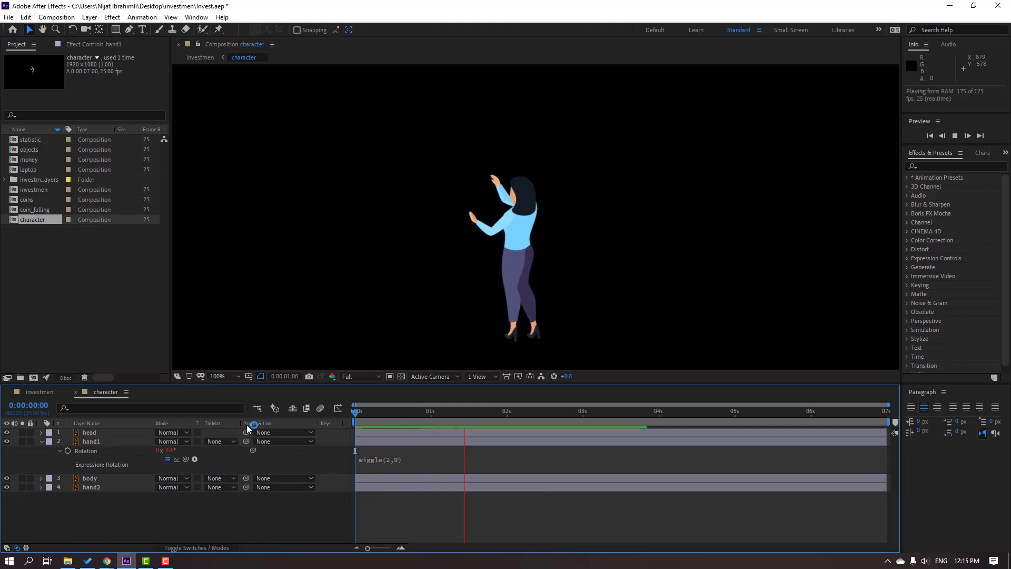
click(32, 392)
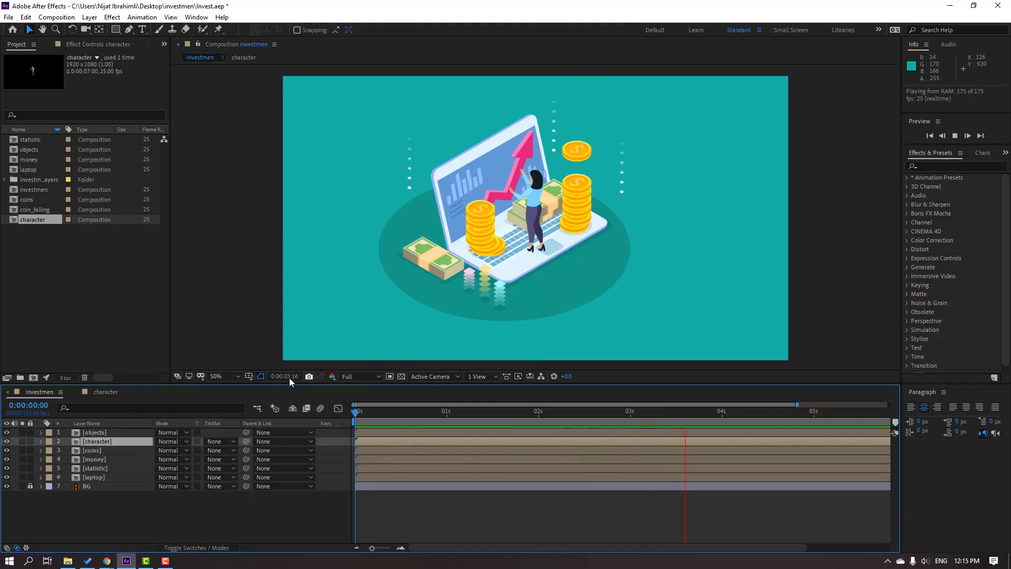
key(space)
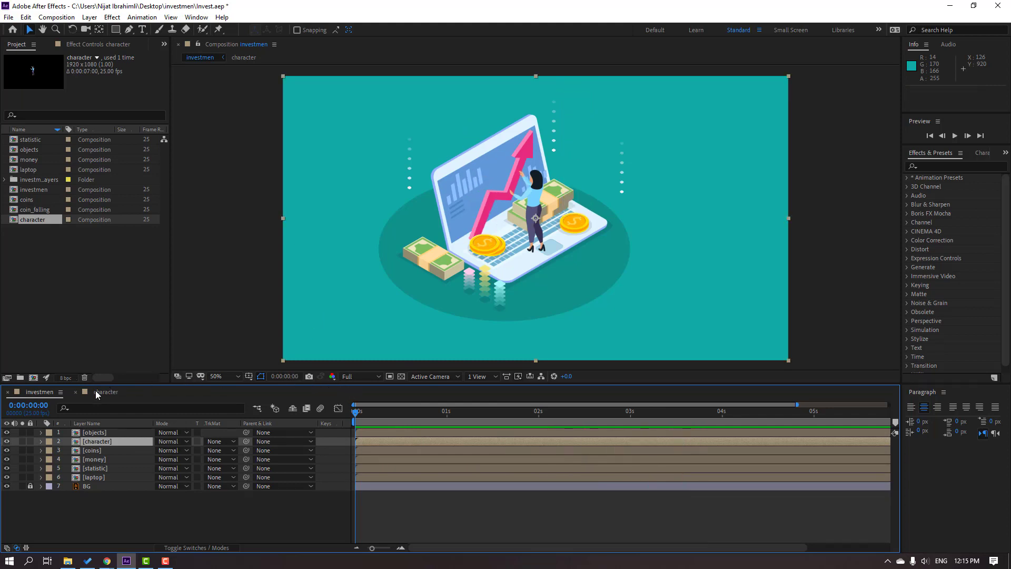
In the character composition, solo the head layer, move its anchor point slightly down toward the face, and turn solo off.
click(97, 392)
scroll(533, 235, up, 4)
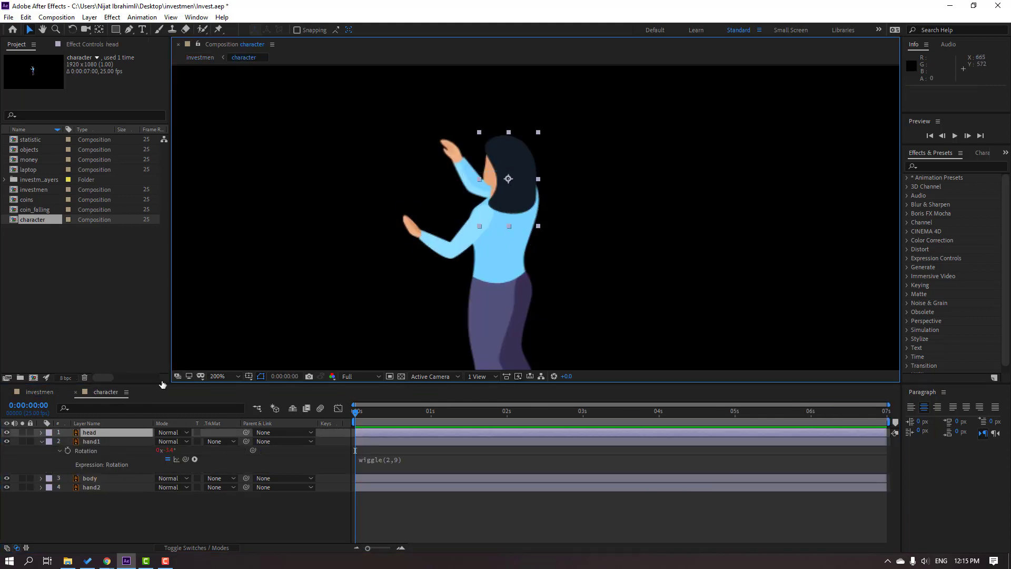
click(22, 433)
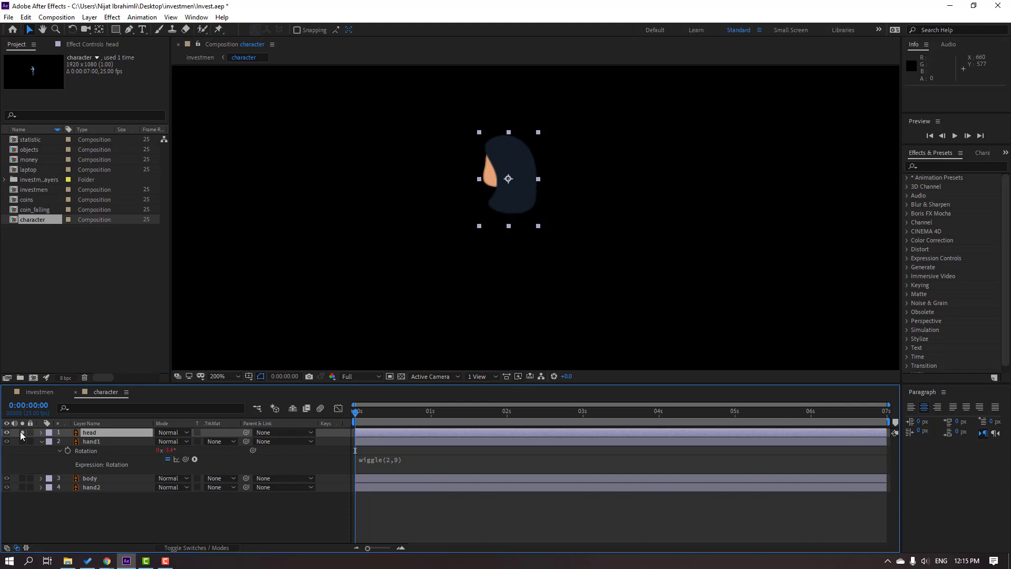
click(100, 31)
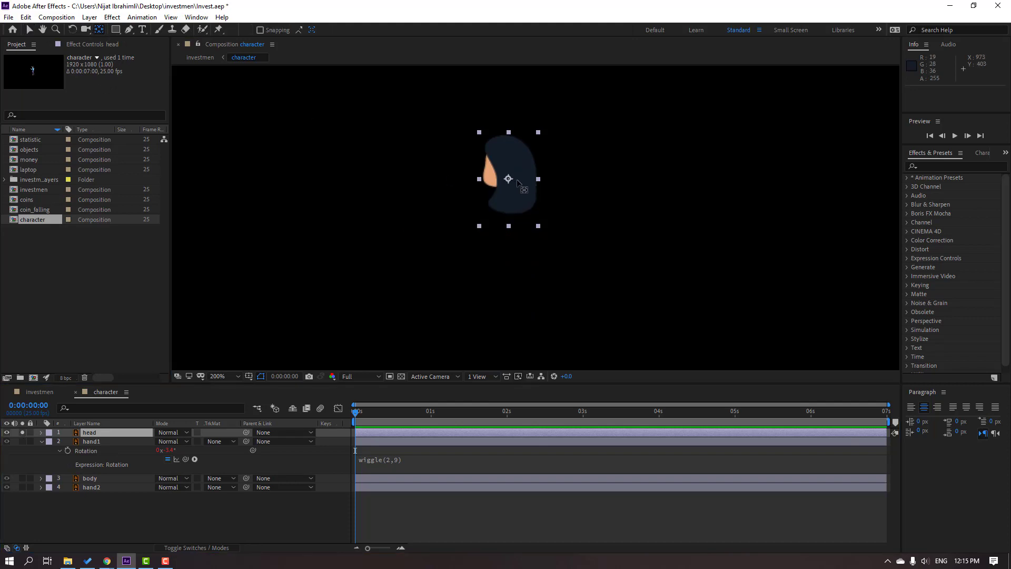
mouse_move(517, 179)
mouse_down()
mouse_move(522, 194)
mouse_move(510, 184)
mouse_up()
click(29, 30)
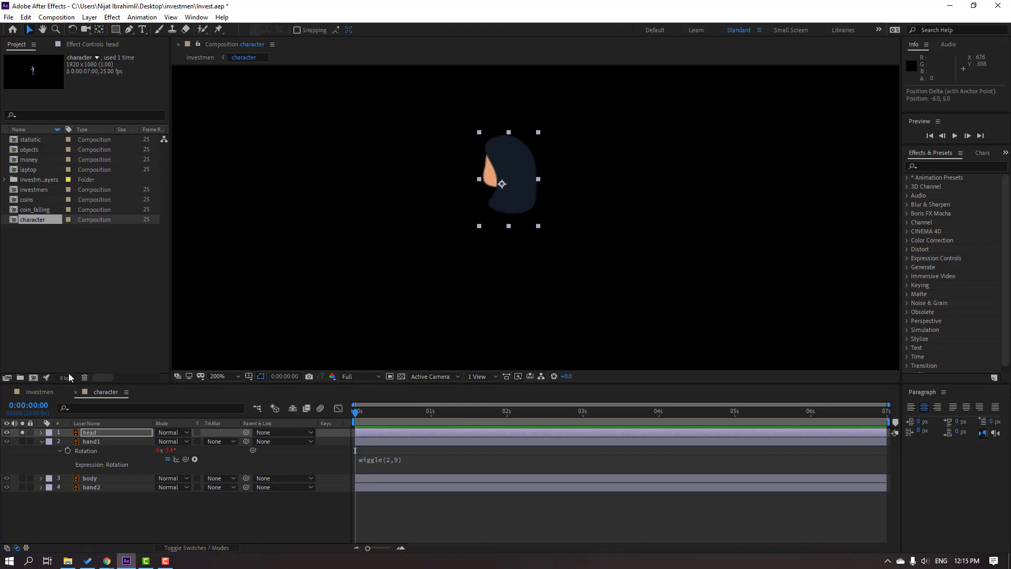
click(22, 432)
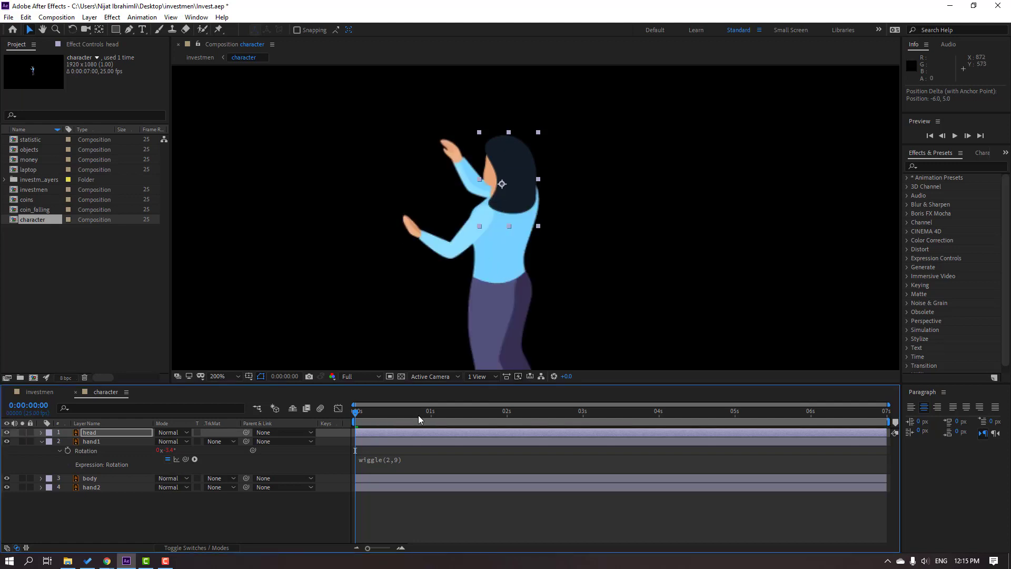
Apply the copied wiggle(2,9) expression to the head layer's rotation and preview the head movement.
key(r)
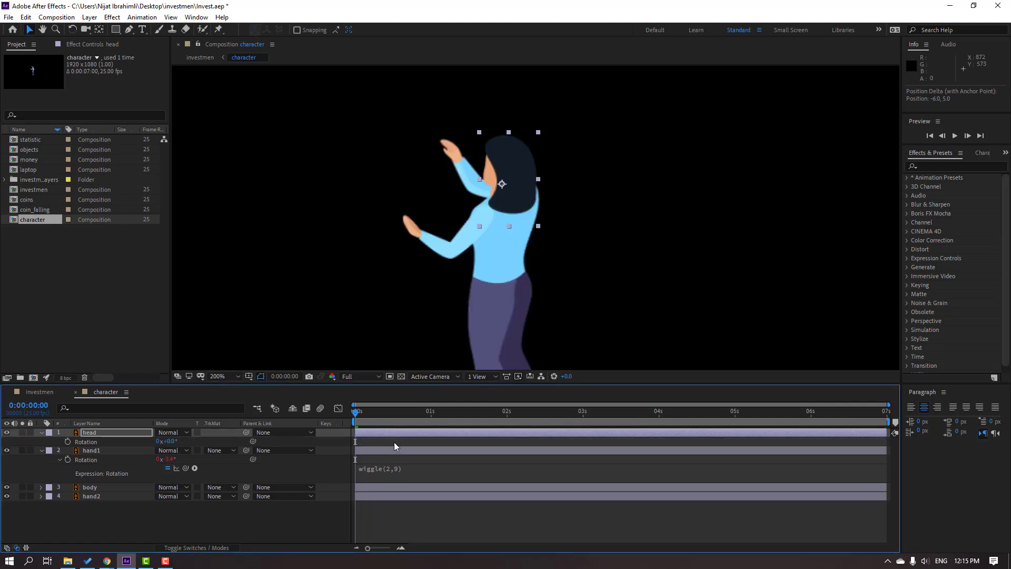
alt+click(68, 442)
key(ctrl+v)
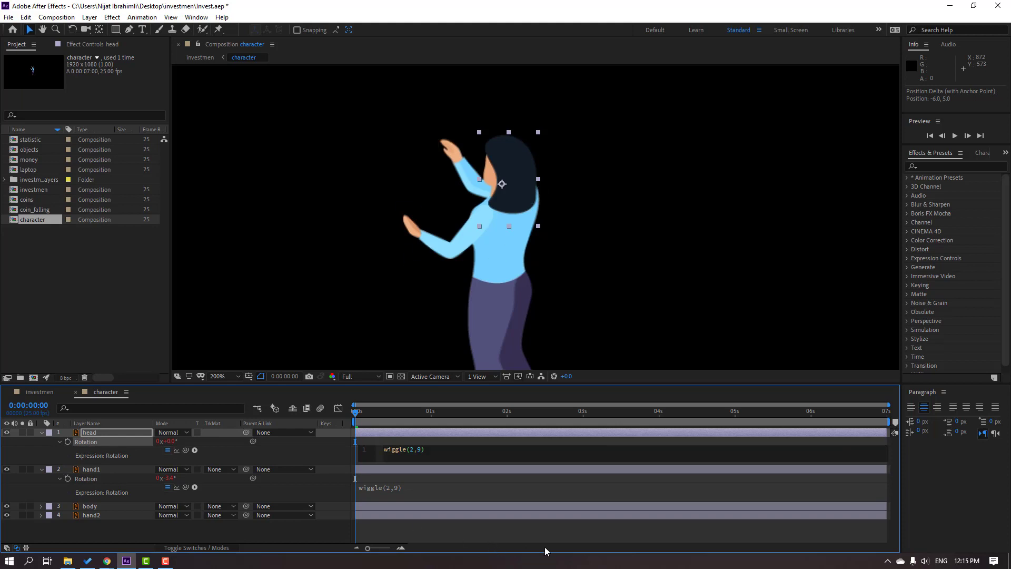
click(546, 541)
key(space)
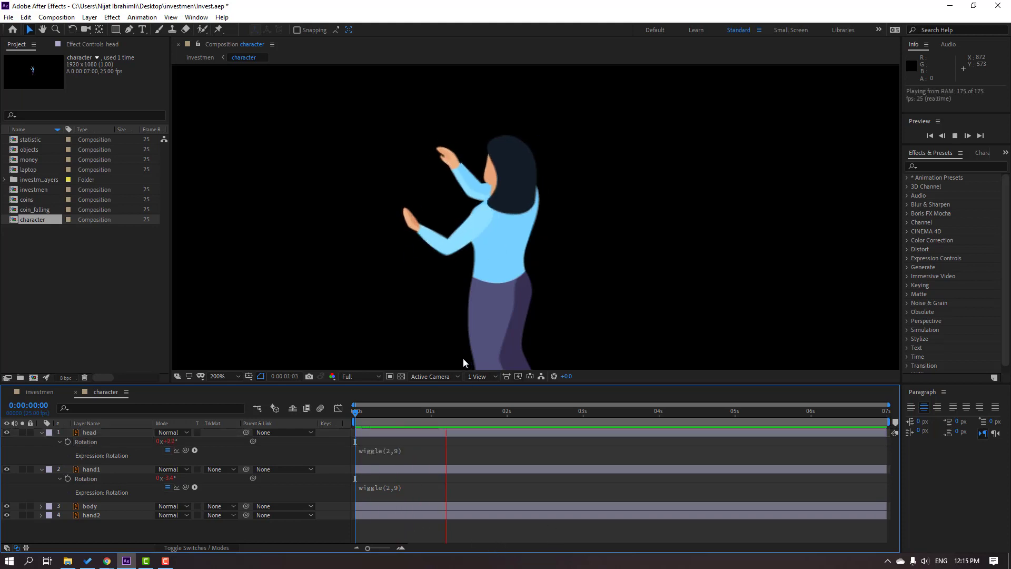
key(comma)
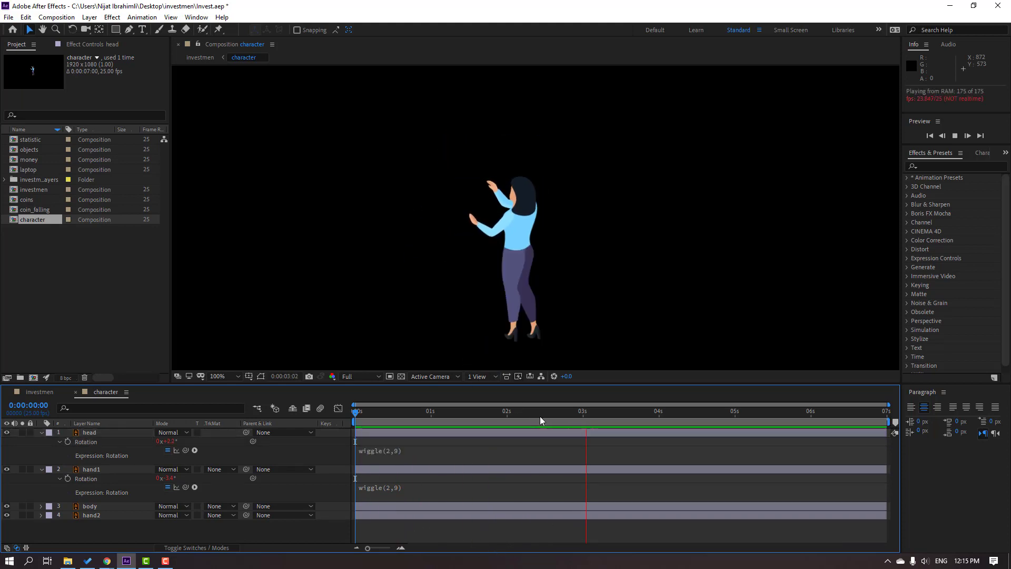
key(space)
Collapse the layer properties and parent the head, hand1 and hand2 layers to the body layer.
click(42, 433)
click(62, 447)
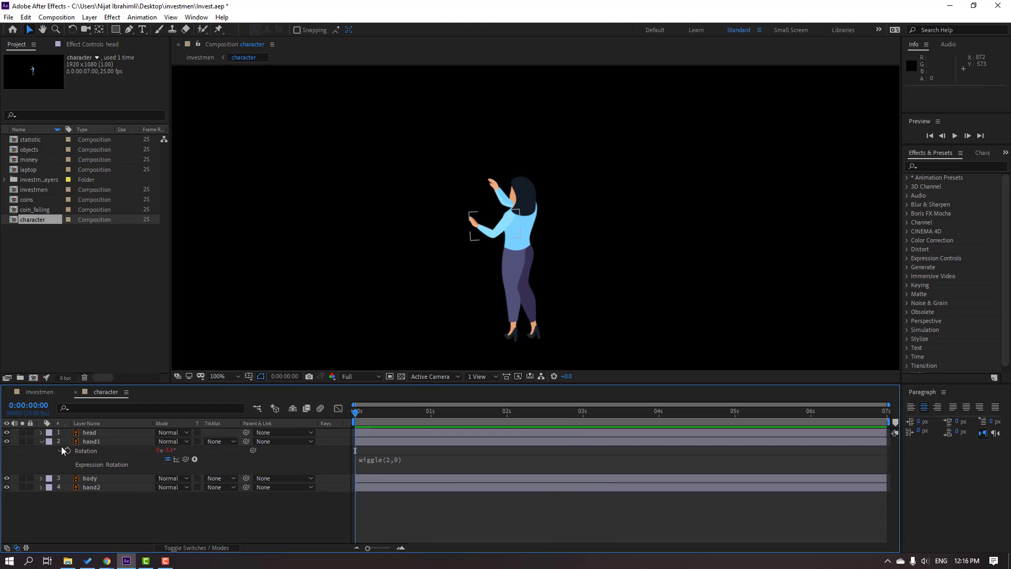
click(41, 442)
click(90, 432)
ctrl+click(105, 441)
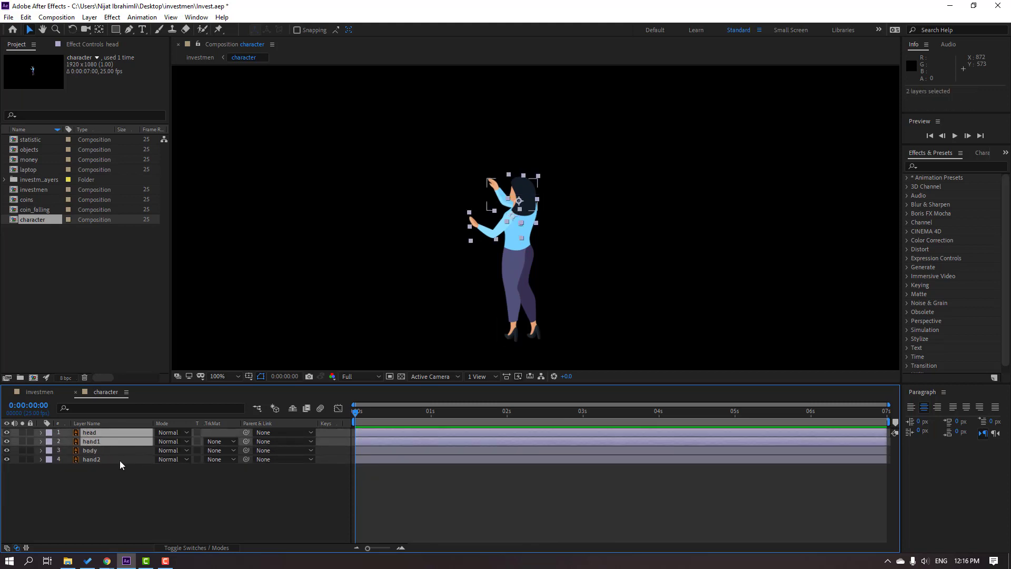
ctrl+click(119, 459)
drag(247, 433, 85, 453)
click(91, 454)
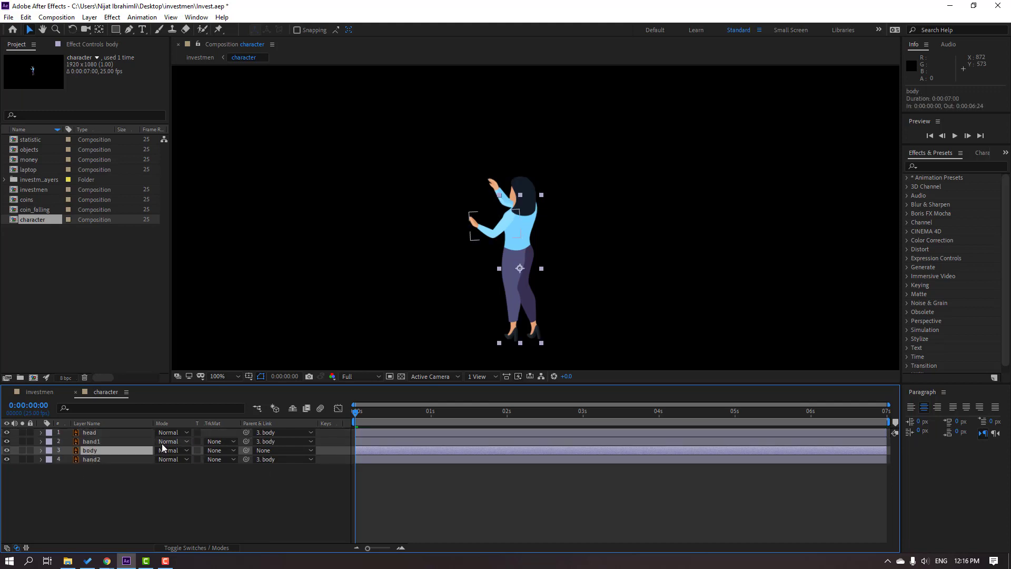
Preview the parented character, close its composition, and play the main investmen composition.
click(157, 490)
key(space)
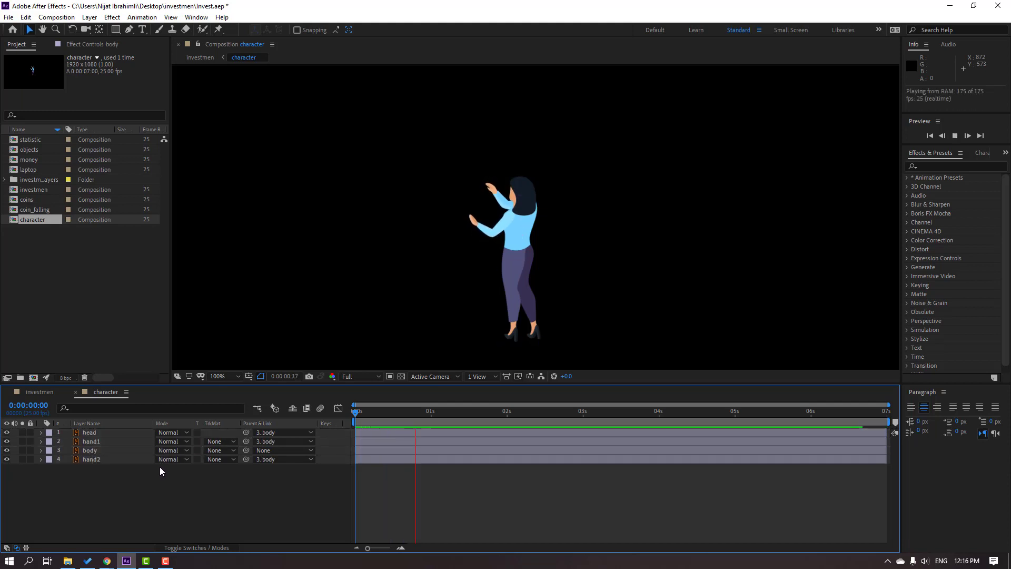
click(76, 392)
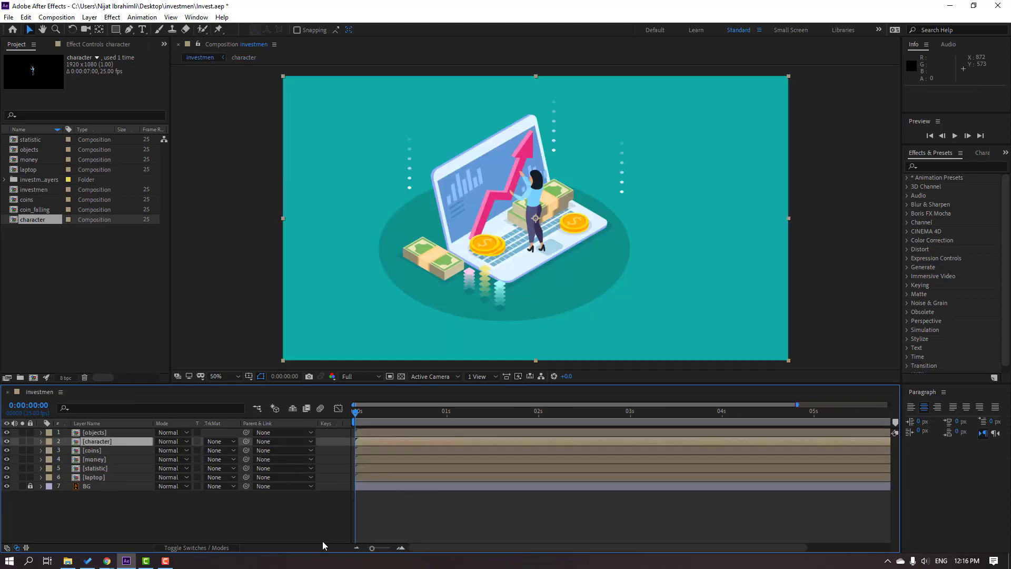
click(405, 525)
key(space)
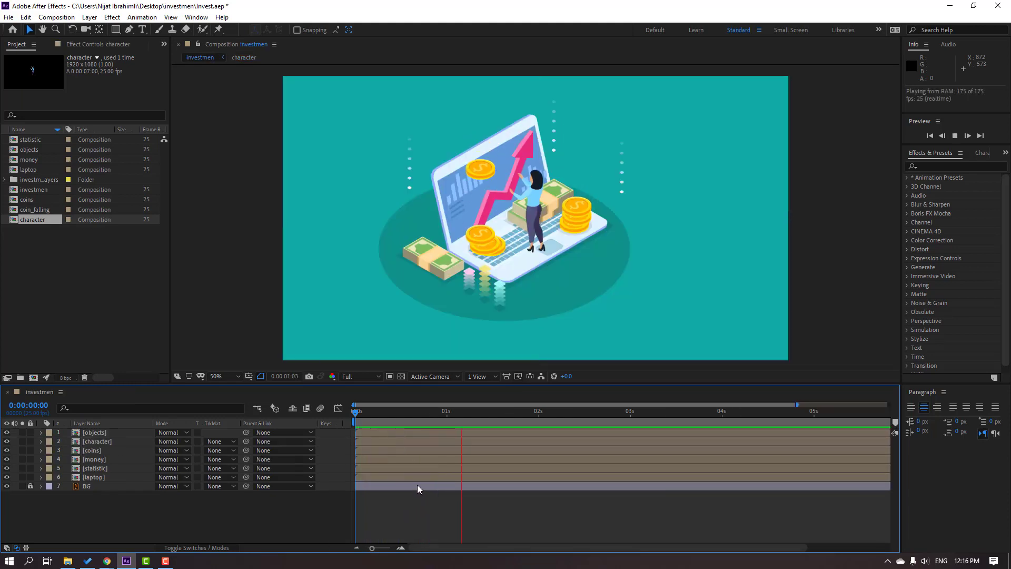
key(space)
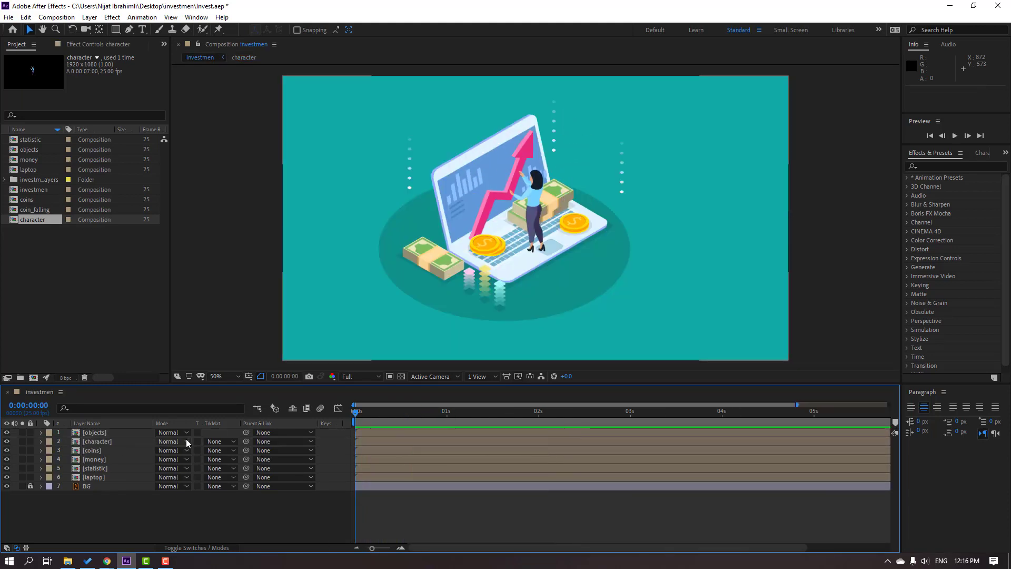
Open the objects pre-composition and move the object4 layer's anchor point to the base of the yellow stack.
double_click(98, 433)
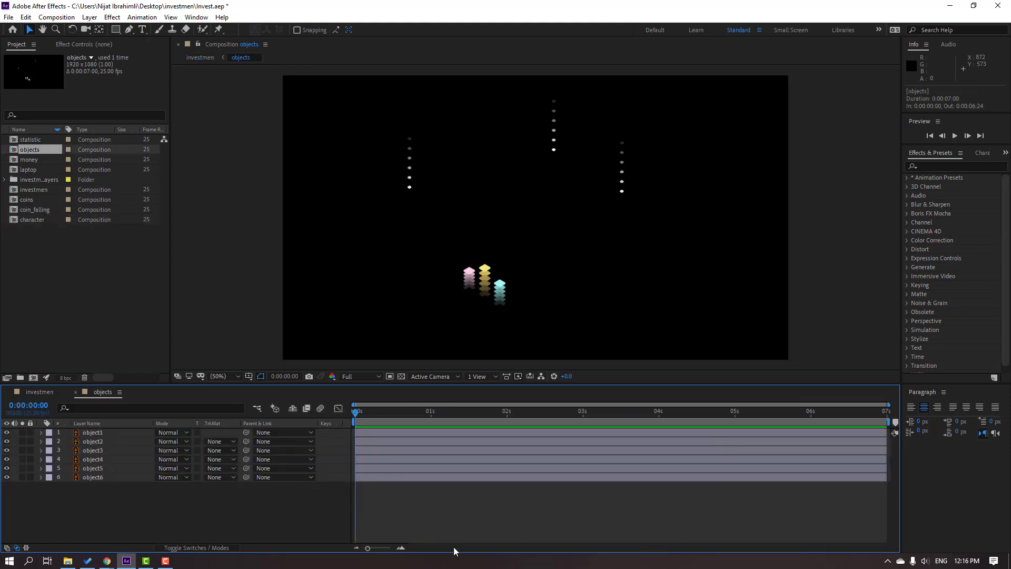
click(421, 215)
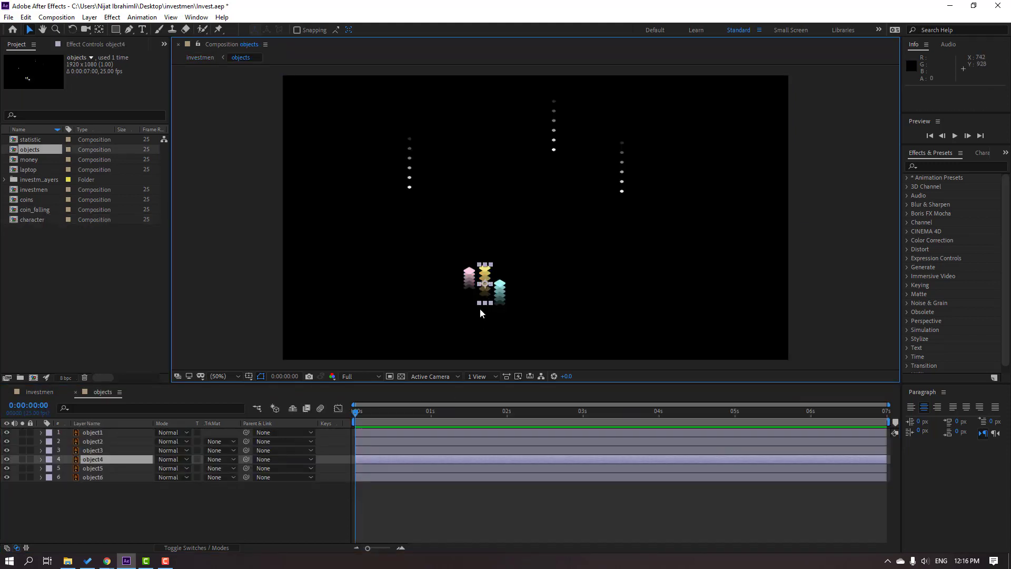
scroll(490, 289, up, 4)
drag(495, 235, 515, 192)
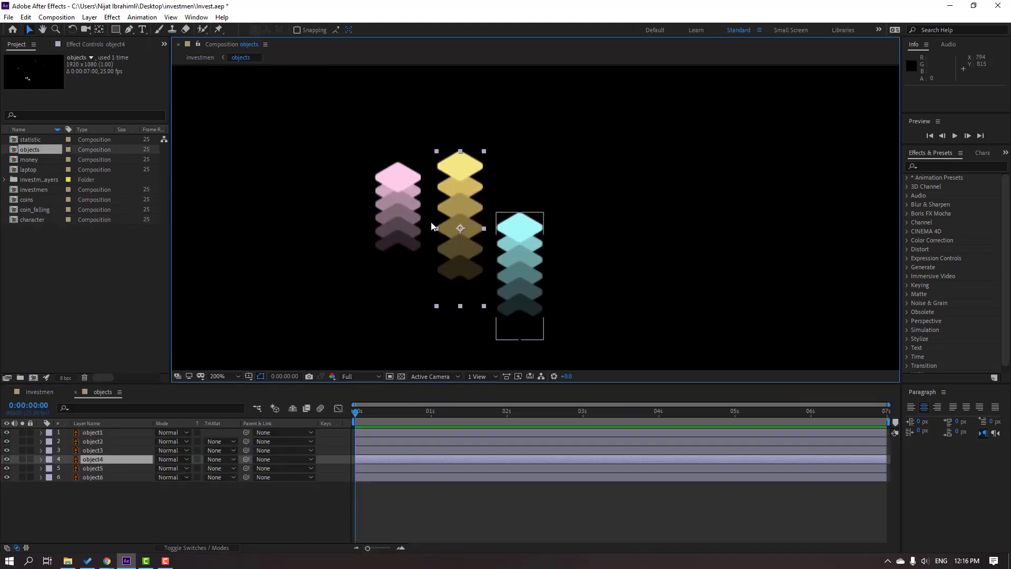
key(y)
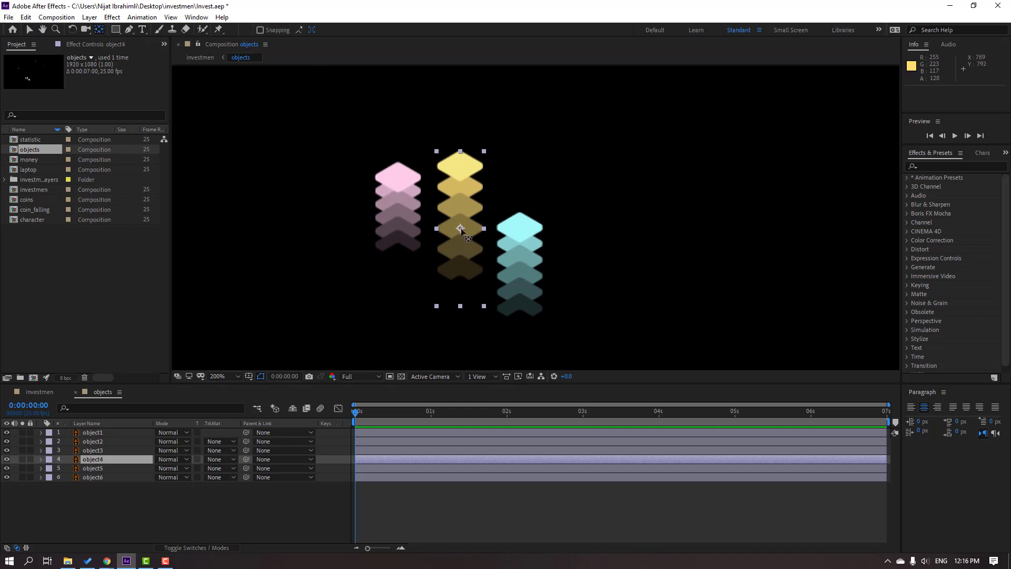
drag(460, 228, 459, 279)
Unlink object4's scale dimensions, enable scale keyframing at the start of the timeline, and set the vertical scale to 0%.
key(s)
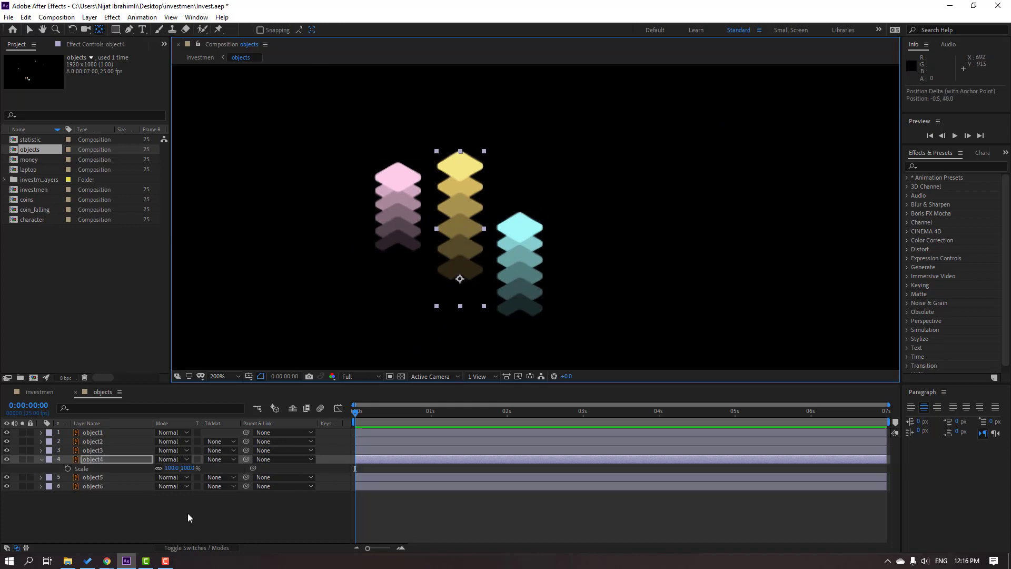
click(158, 468)
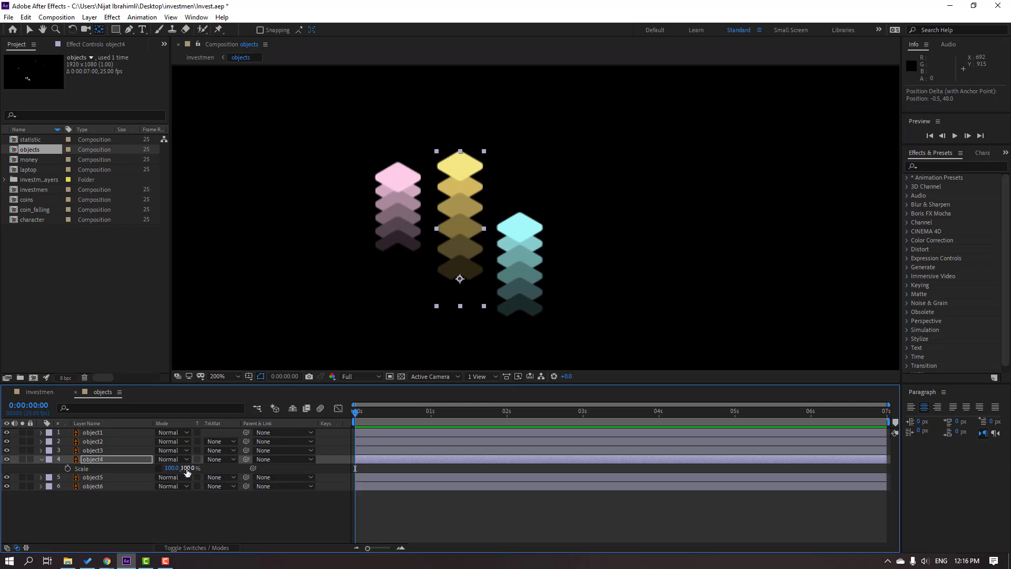
drag(188, 468, 174, 468)
key(ctrl+z)
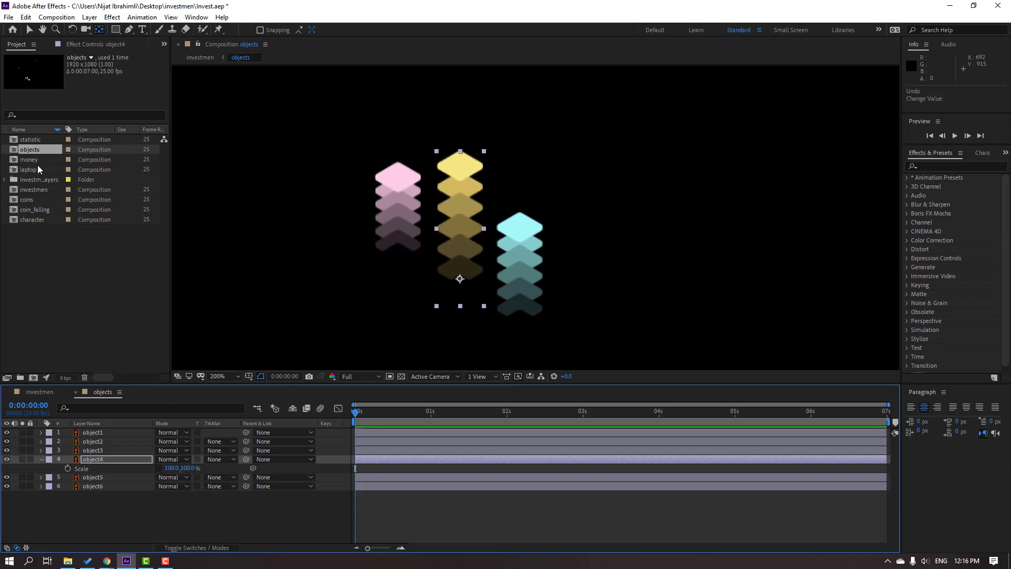
click(29, 31)
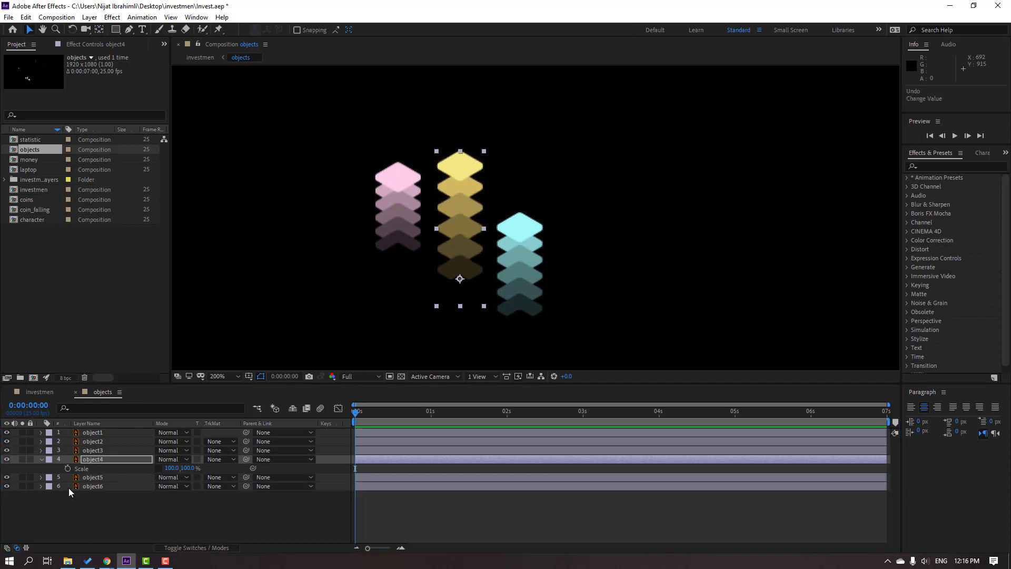
click(67, 468)
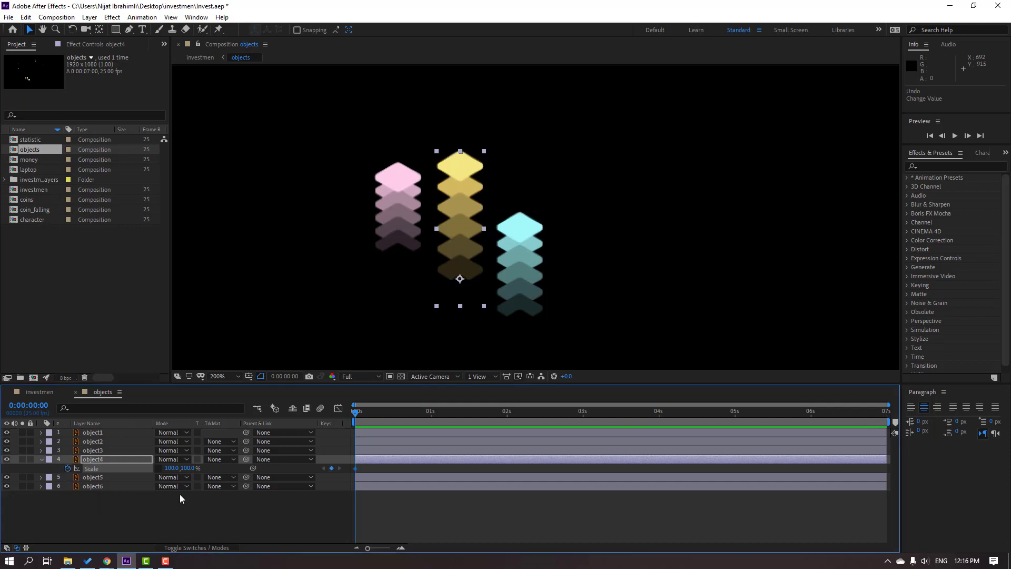
click(187, 468)
text(0)
key(Return)
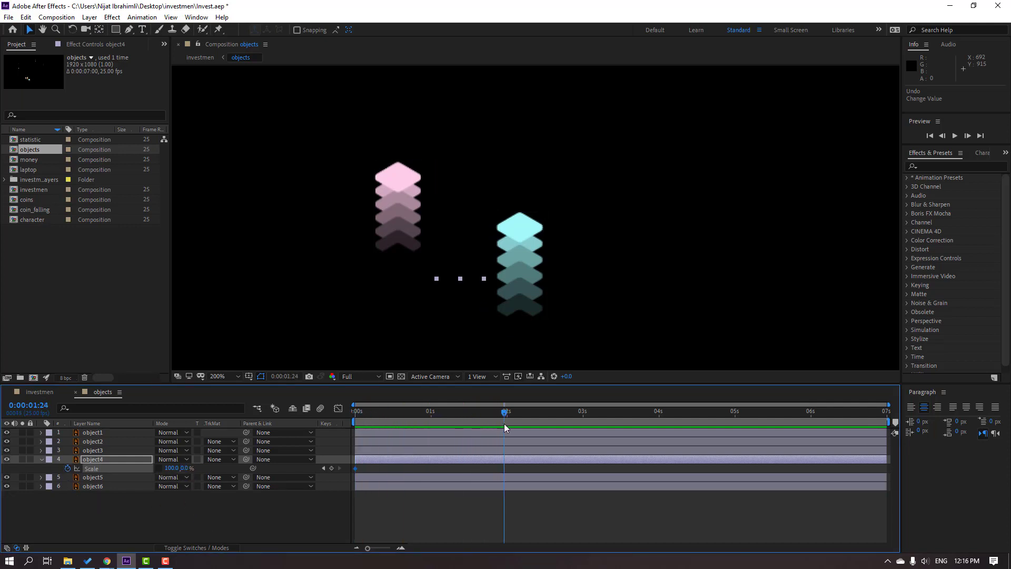
Keyframe object4's vertical scale at 100% at 0:00:02:00 and preview the growing yellow stack.
drag(496, 427, 508, 423)
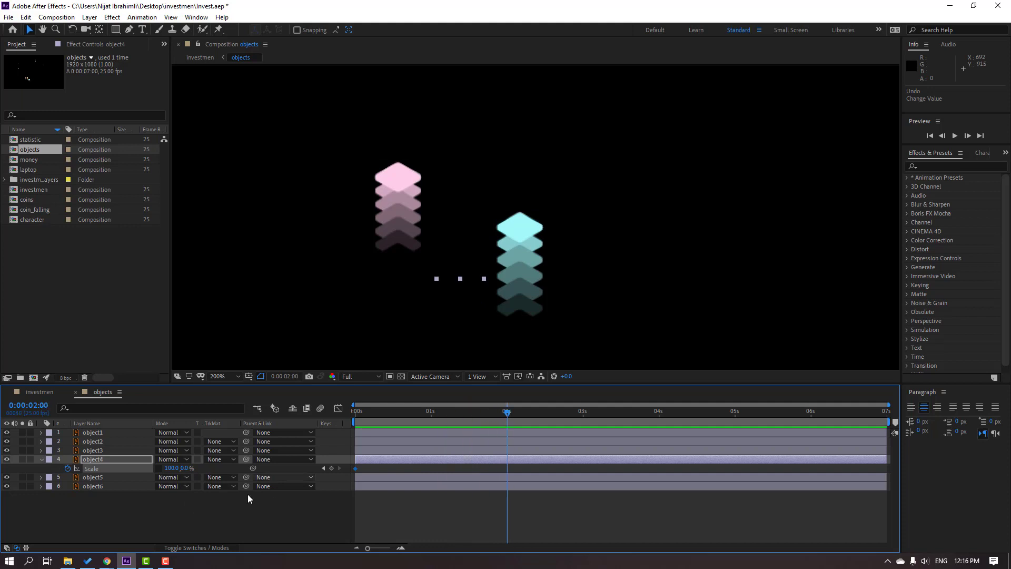
click(183, 468)
text(100)
key(Return)
key(space)
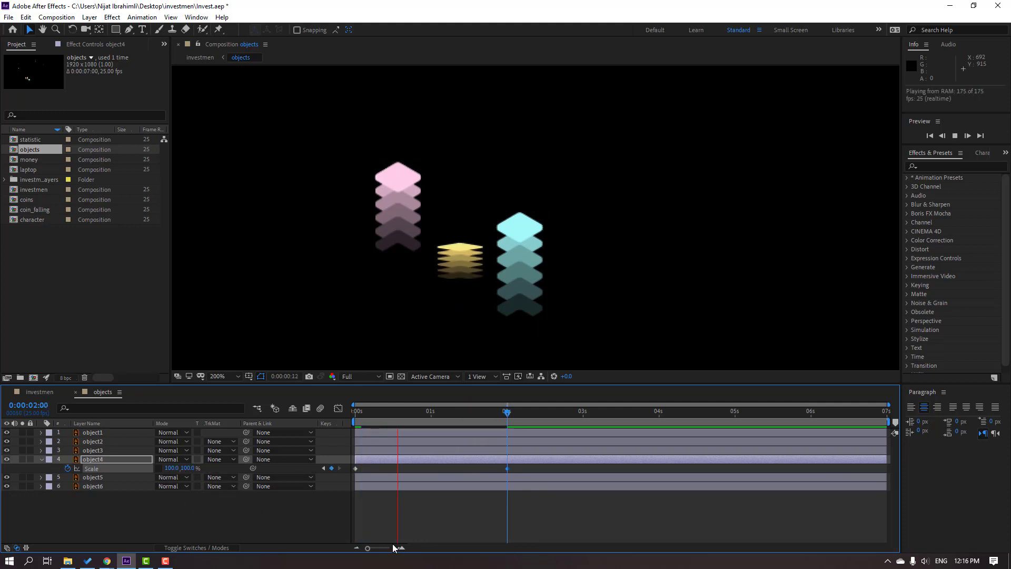
Apply Easy Ease to both of object4's scale keyframes.
drag(521, 468, 339, 486)
right_click(355, 468)
mouse_move(442, 460)
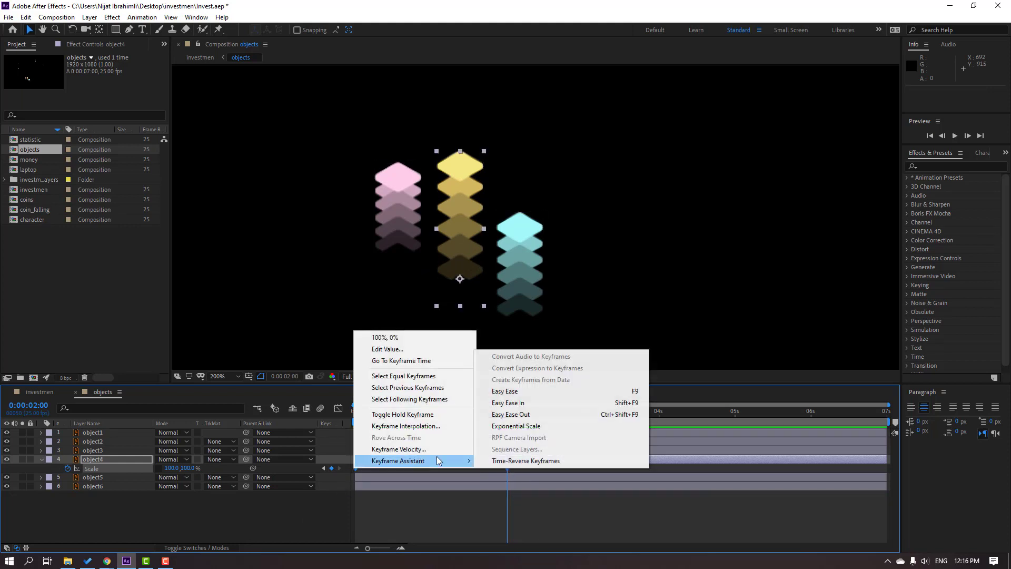
click(585, 392)
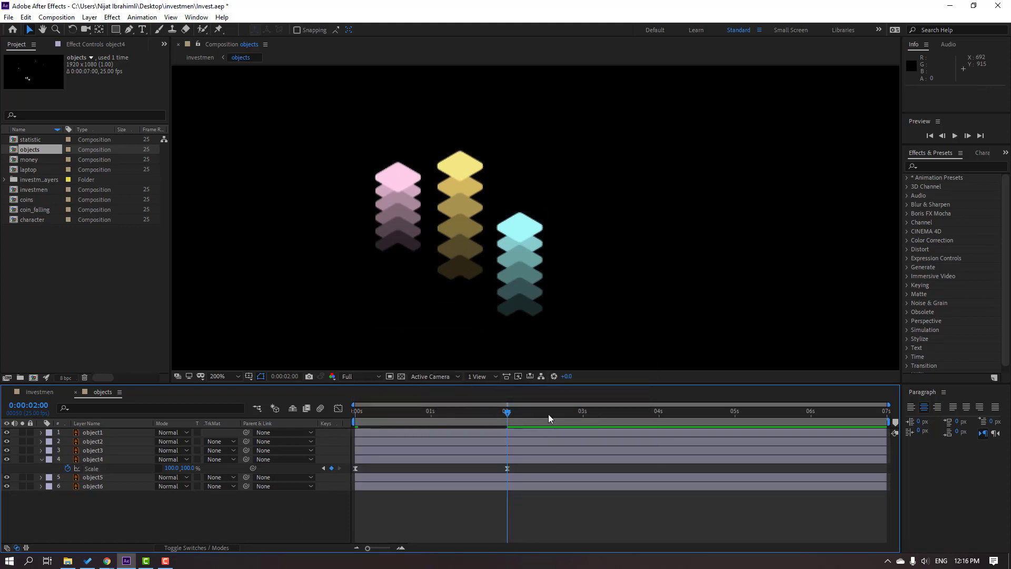
Copy object4's 0% scale keyframe to 0:00:04:00 and its 100% scale keyframe to 0:00:06:00.
drag(548, 414, 641, 418)
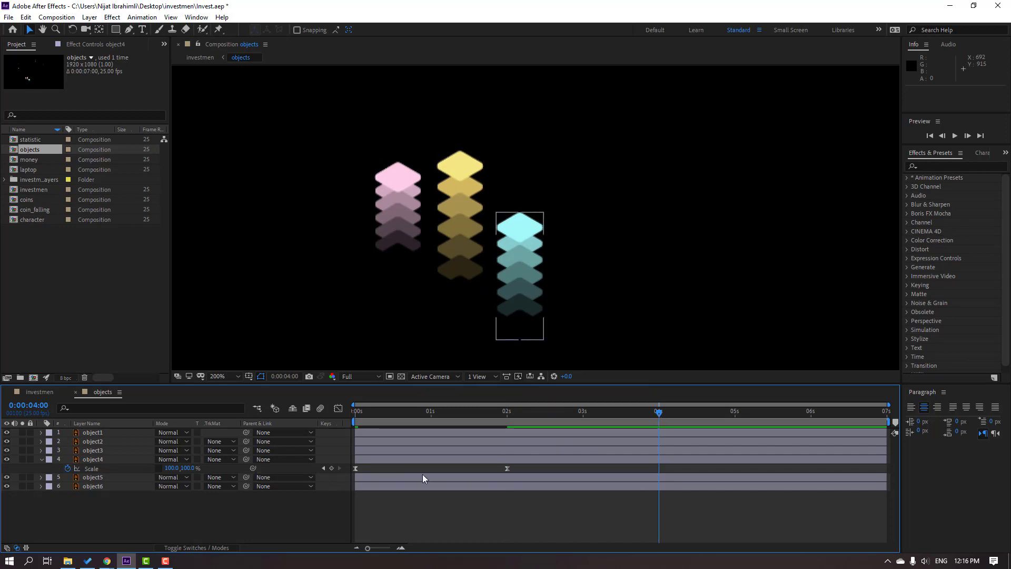
drag(373, 469, 340, 478)
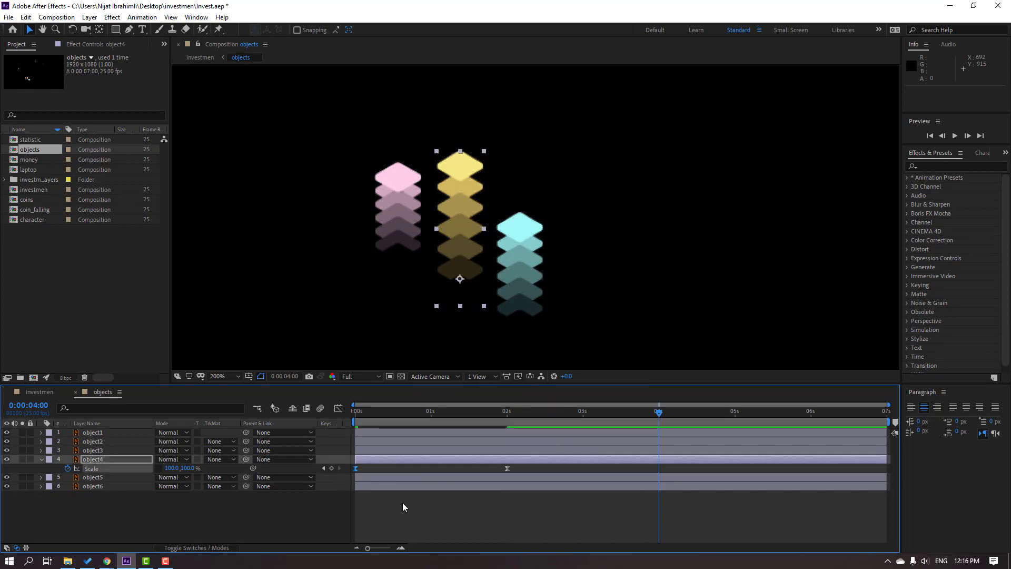
key(ctrl+v)
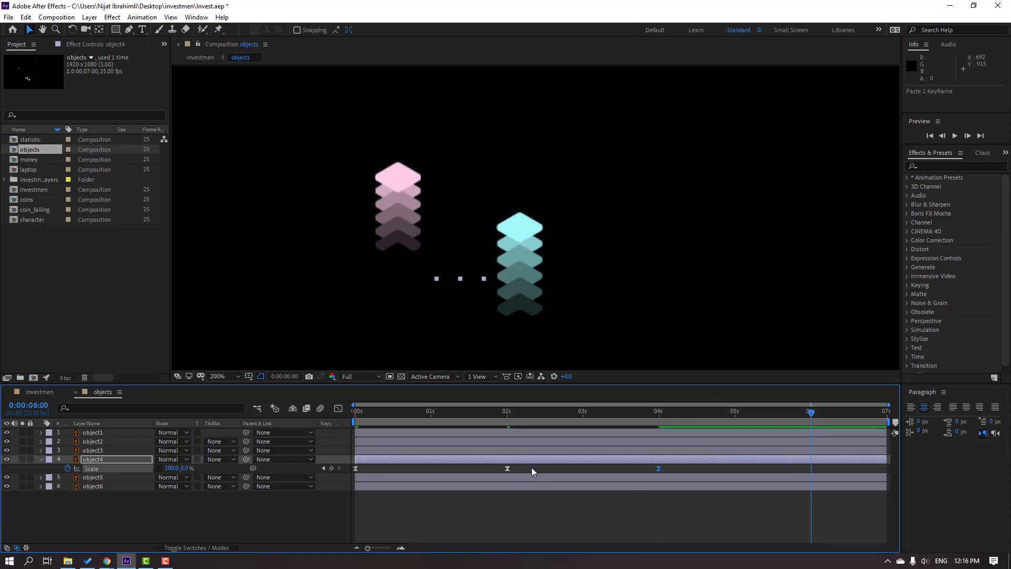
drag(532, 466, 488, 478)
key(ctrl+v)
Paste a copy of object4's 0% scale keyframe at 0:00:06:24, preview the loop, and return to the start.
drag(838, 417, 878, 422)
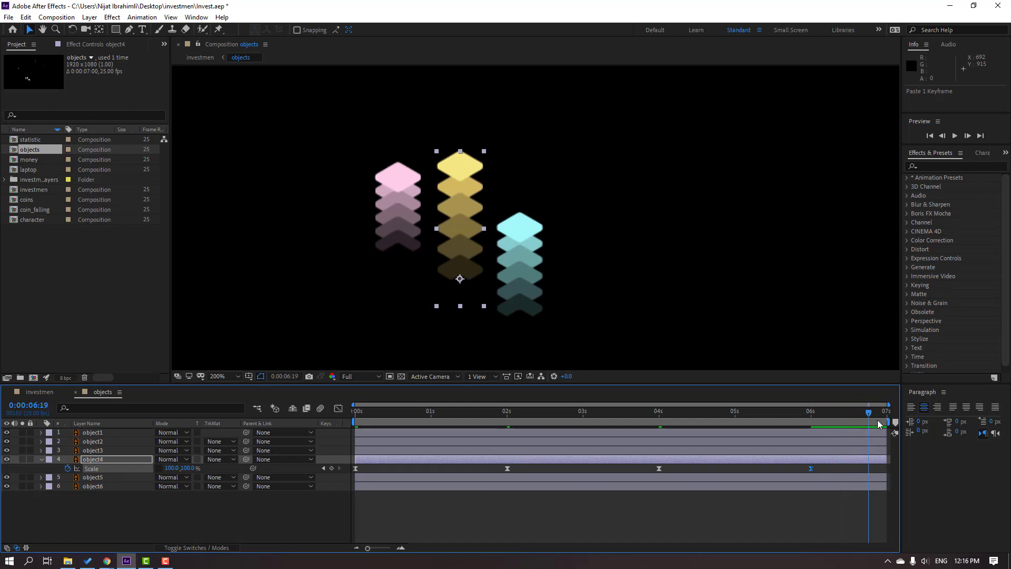
click(659, 468)
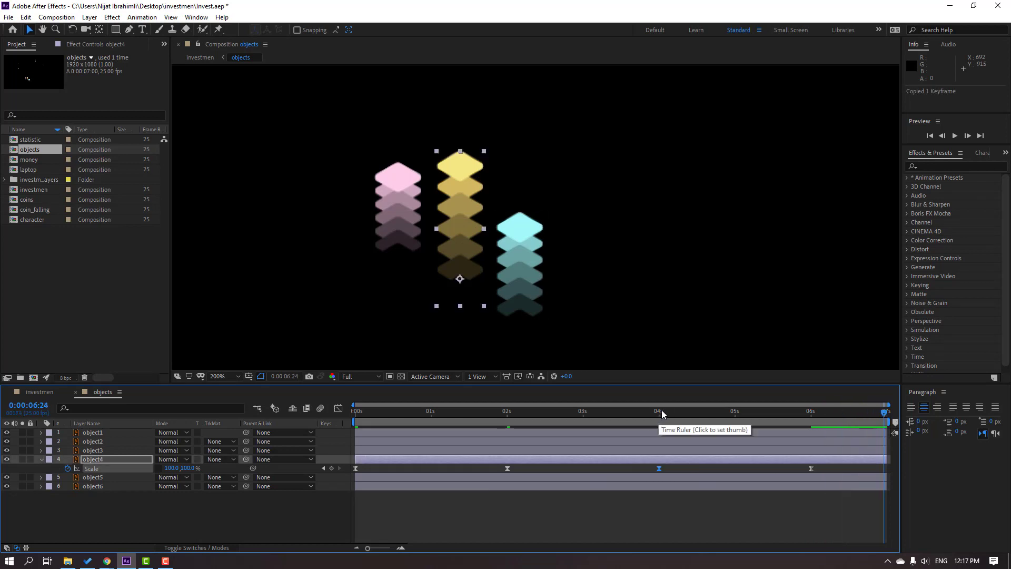
key(ctrl+v)
click(718, 529)
key(space)
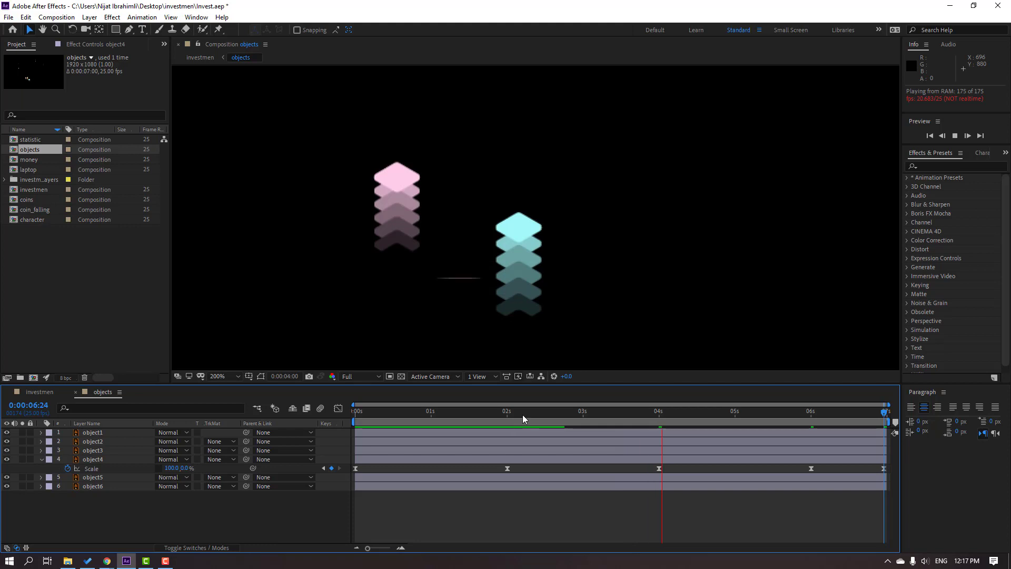
key(space)
key(Home)
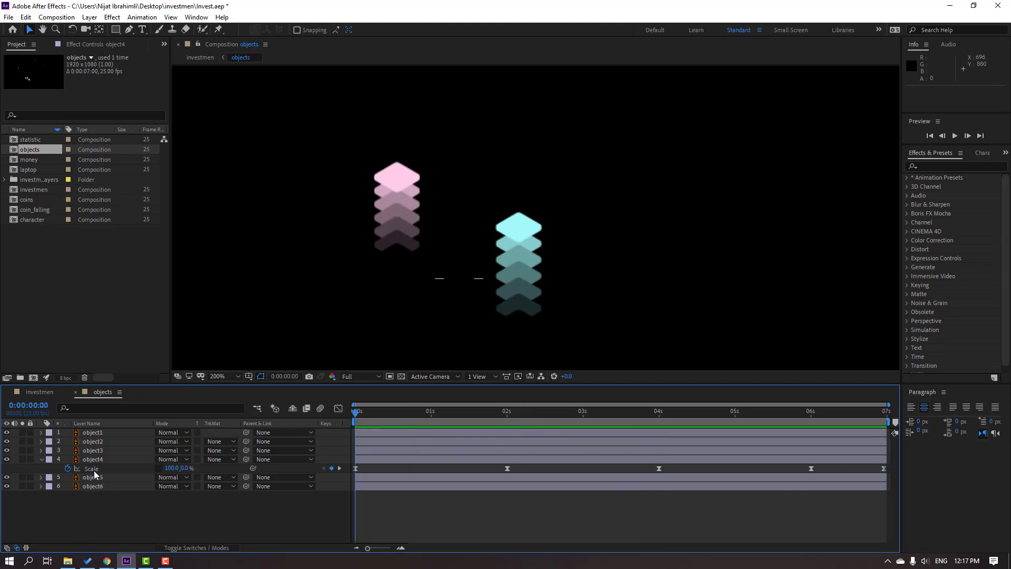
Copy all of object4's scale keyframes and paste them onto the object6 and object5 layers at the start.
click(94, 468)
key(ctrl+c)
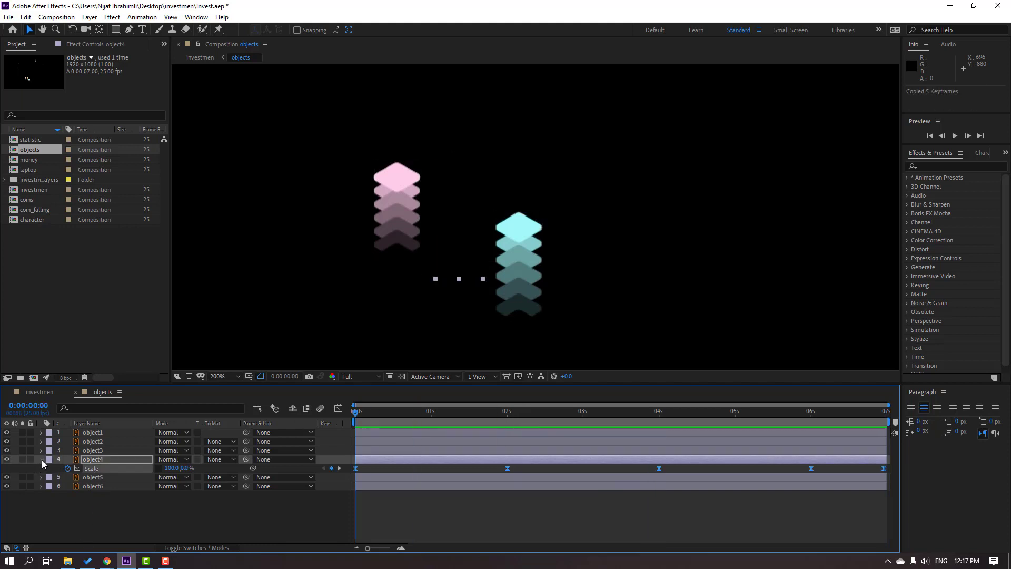
click(42, 460)
click(455, 476)
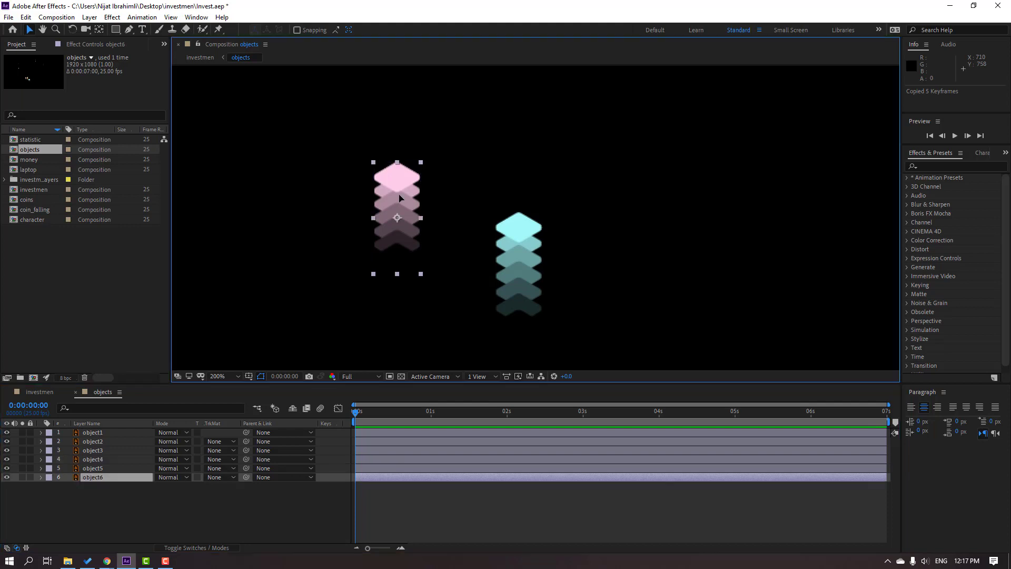
key(ctrl+v)
click(510, 282)
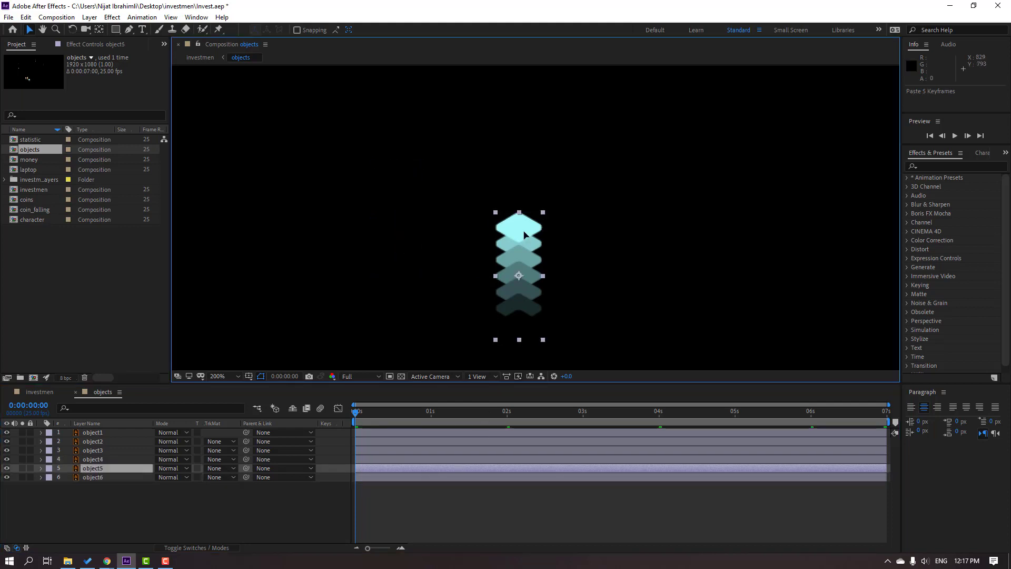
key(ctrl+v)
Move the anchor points of object5 and object6 to the bases of the cyan and pink stacks.
drag(357, 412, 510, 416)
click(99, 30)
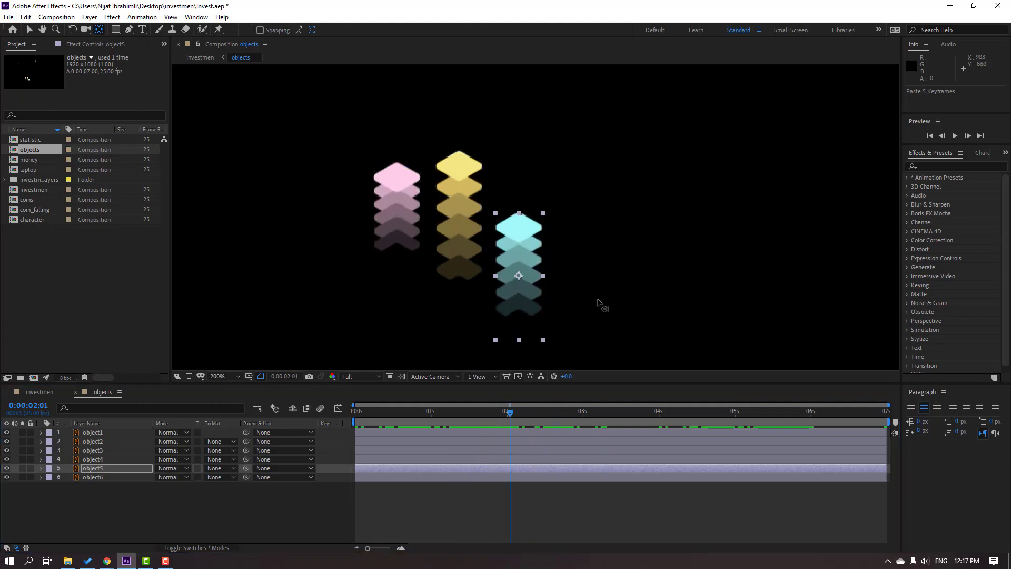
drag(520, 286, 520, 301)
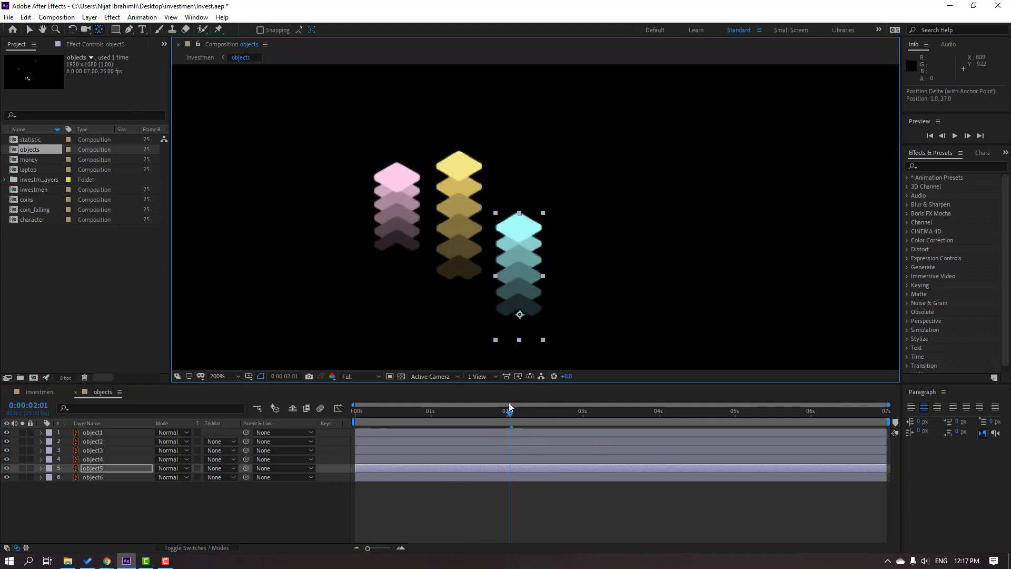
drag(510, 412, 532, 419)
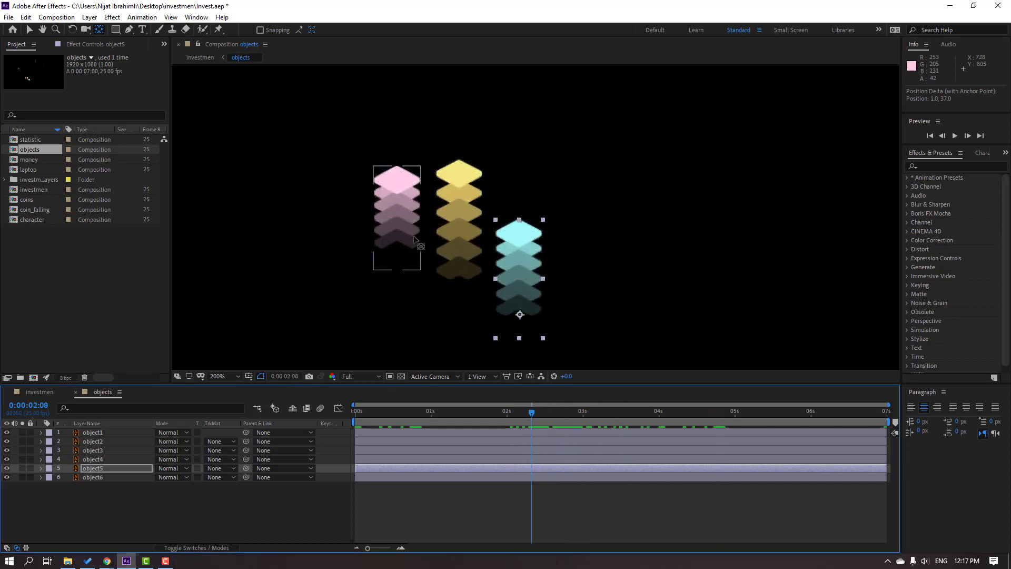
click(399, 217)
drag(398, 219, 397, 248)
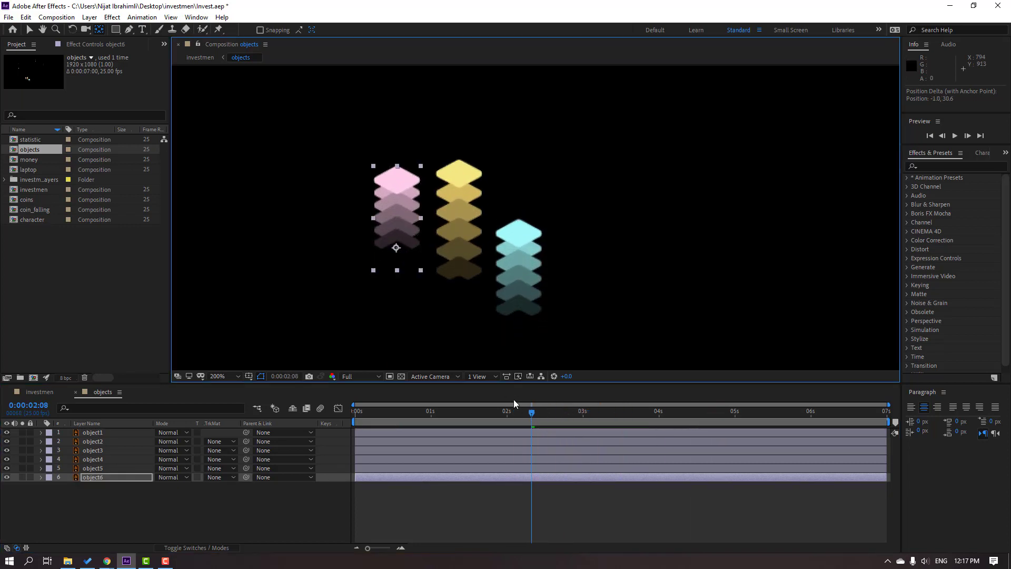
Preview the three scaling stacks in the investmen composition and in the objects composition.
drag(513, 402, 229, 398)
key(v)
key(/)
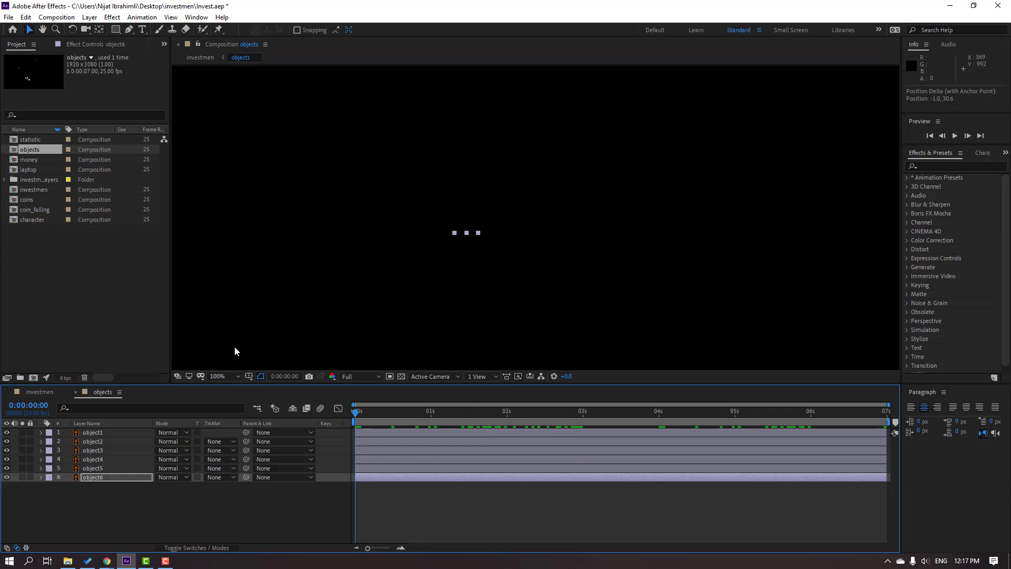
click(43, 391)
key(space)
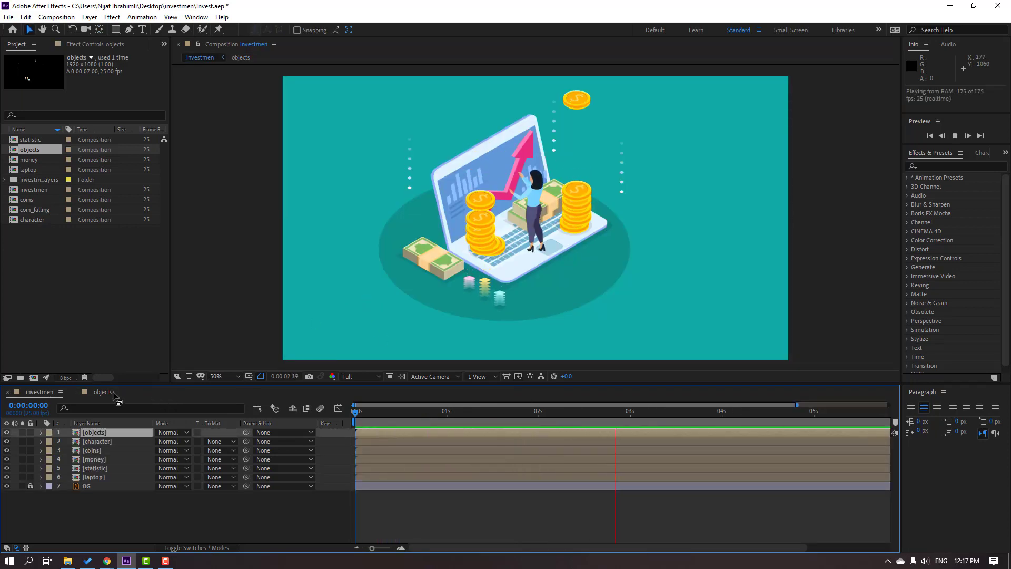
key(shift+period)
key(space)
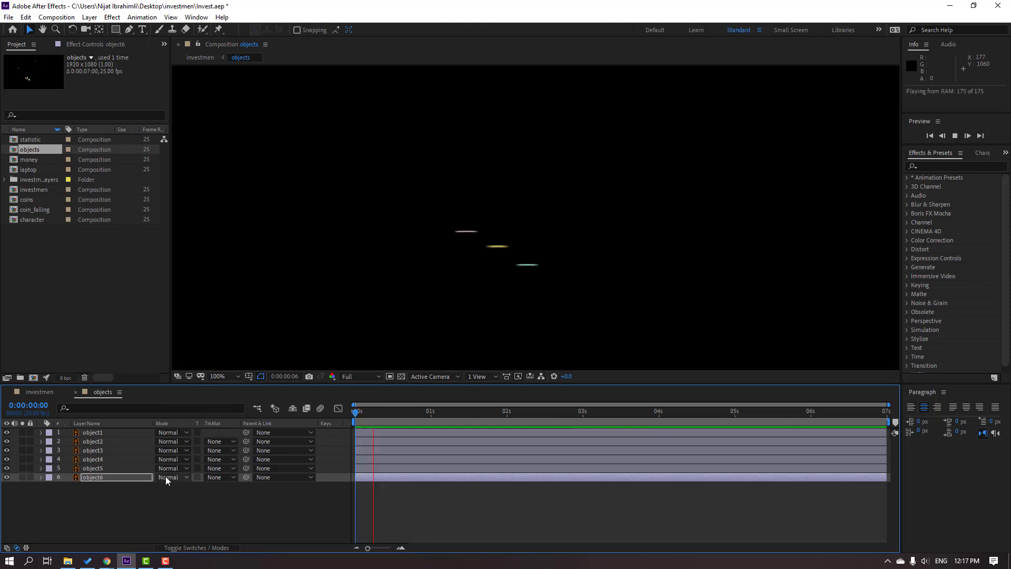
key(space)
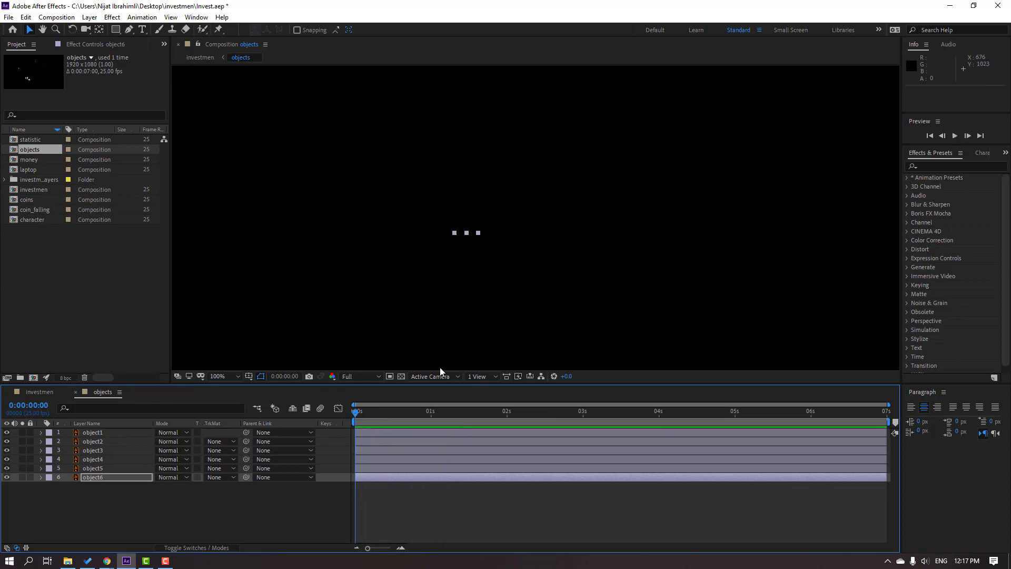
Stretch object6's scale keyframes proportionally so the second falls at about 2.6 s and the third at about 5.2 s, and preview the timing.
drag(474, 411, 492, 410)
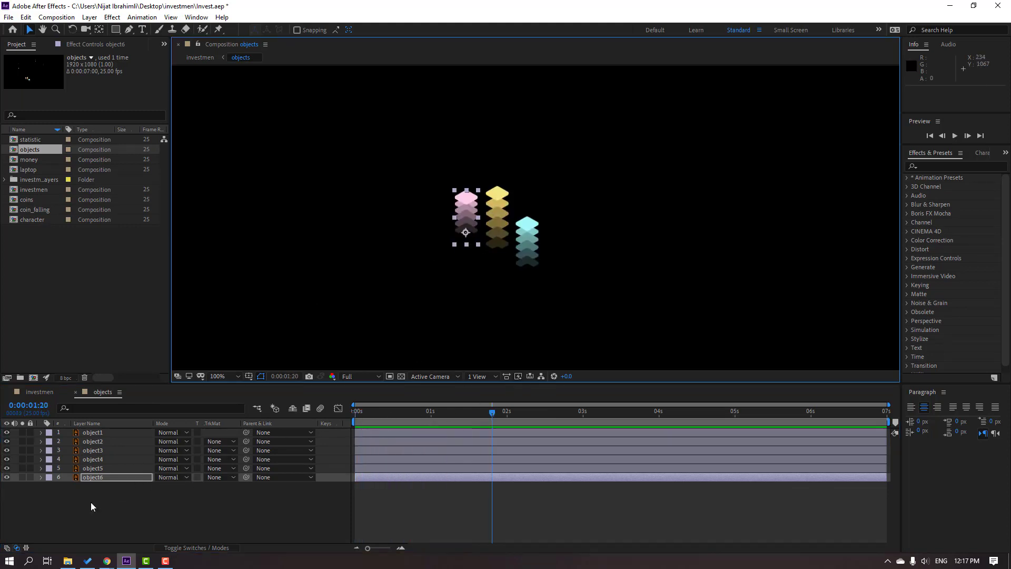
click(94, 479)
key(u)
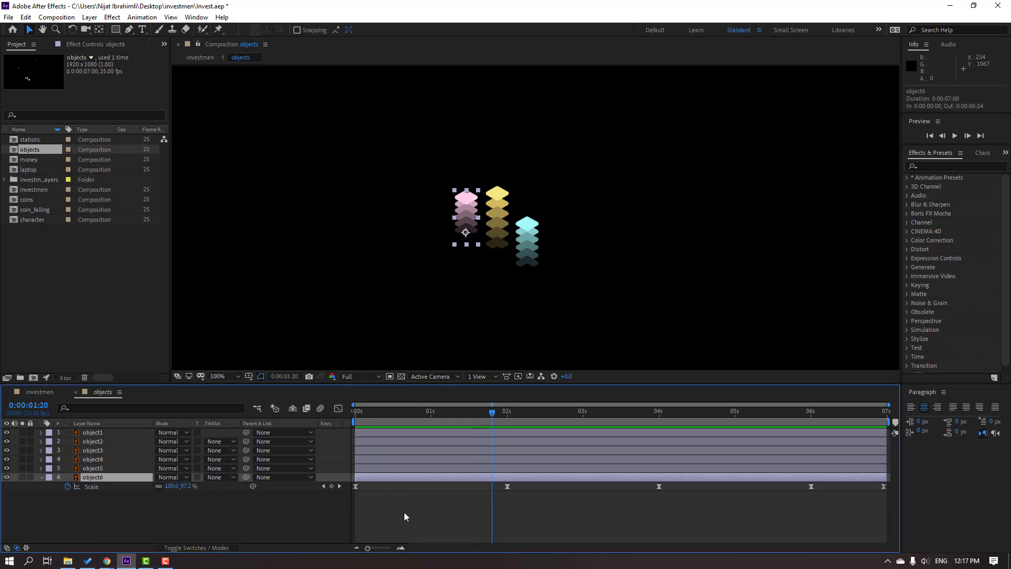
click(99, 488)
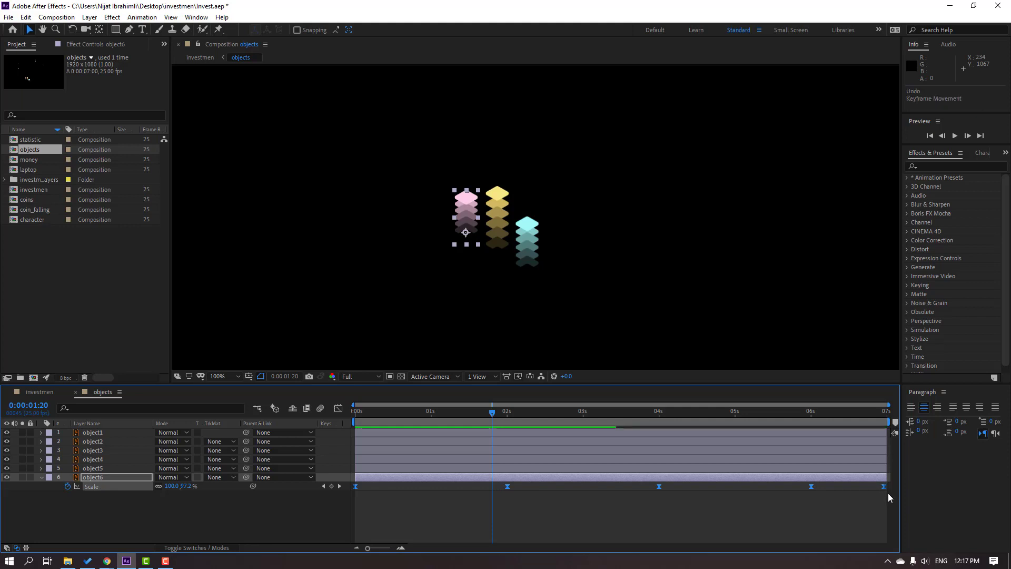
drag(882, 487, 1003, 488)
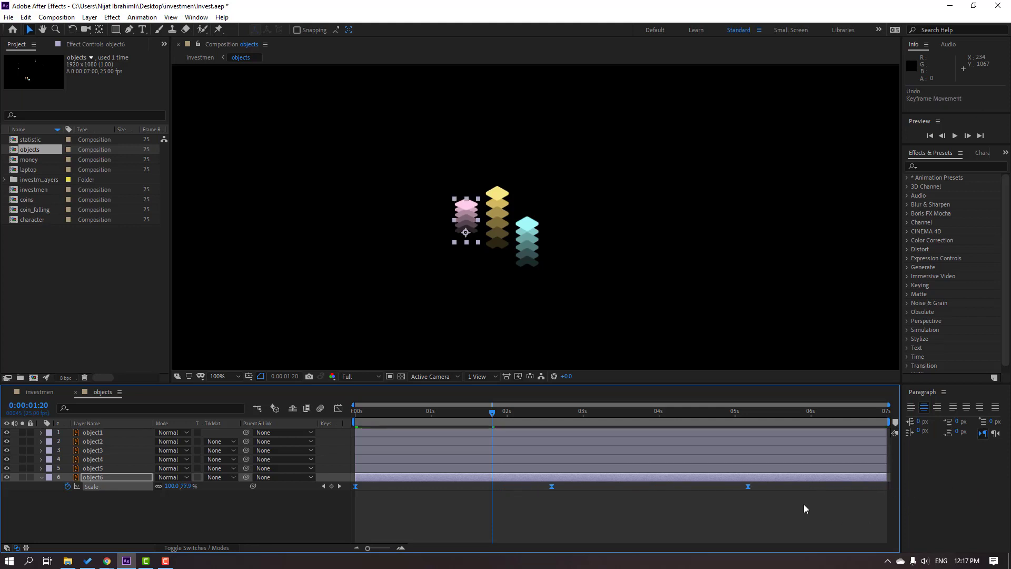
key(space)
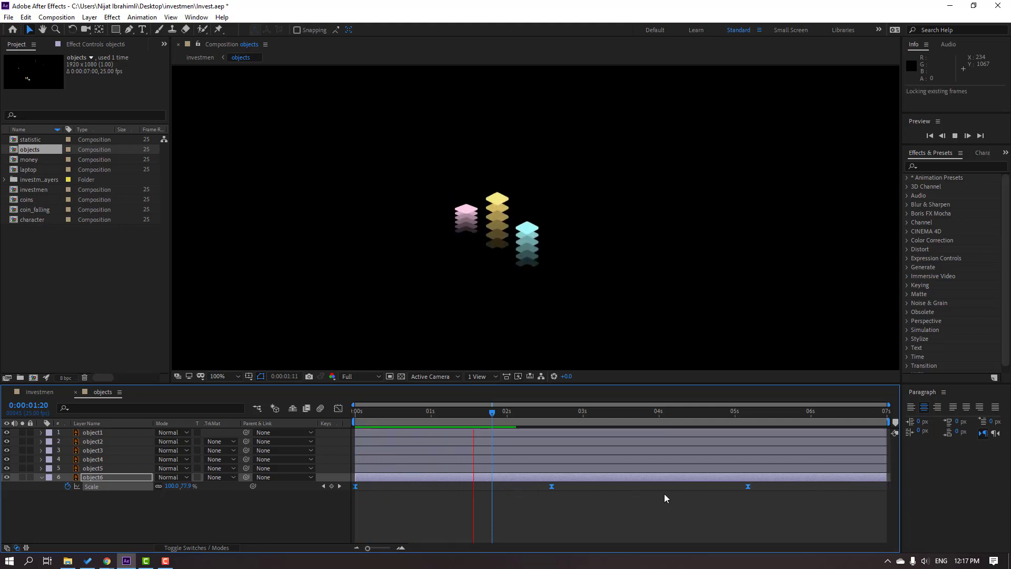
key(space)
drag(501, 413, 777, 415)
drag(700, 417, 248, 420)
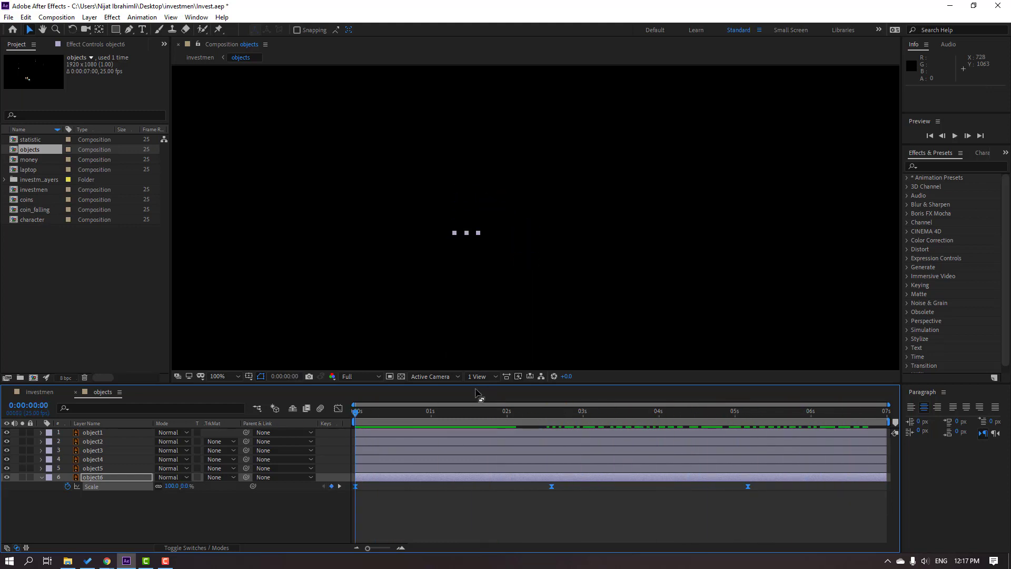
Shift object5's scale keyframes earlier so the second falls at 0:00:01:02, and move the last one back to about 7 s.
click(534, 413)
click(532, 245)
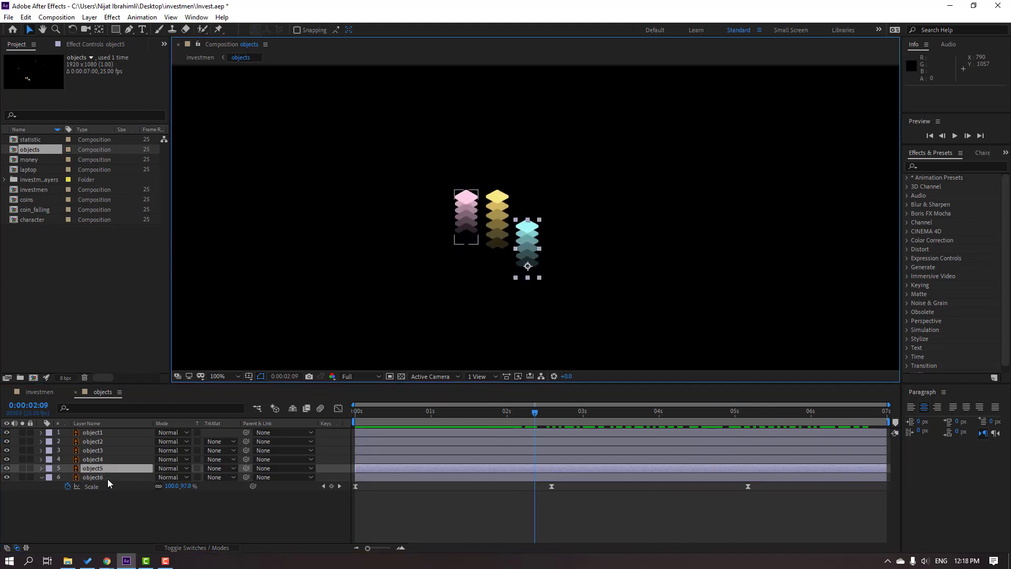
key(s)
drag(542, 412, 218, 418)
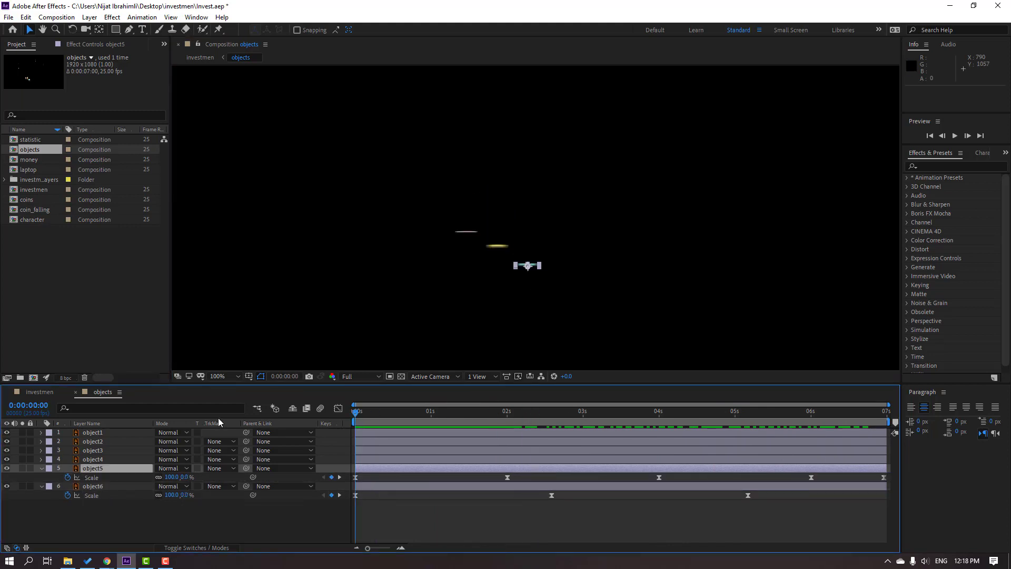
click(92, 478)
drag(507, 477, 437, 478)
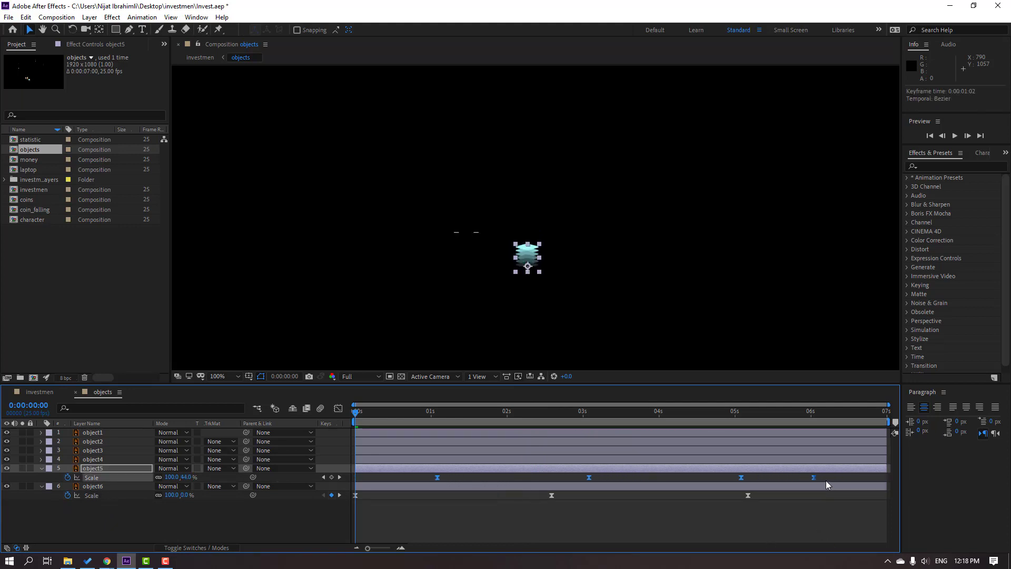
click(825, 480)
click(814, 477)
drag(875, 479, 883, 482)
Collapse the keyframed properties of all layers and preview the offset scaling of the three stacks.
key(ctrl+a)
key(u)
click(68, 497)
key(space)
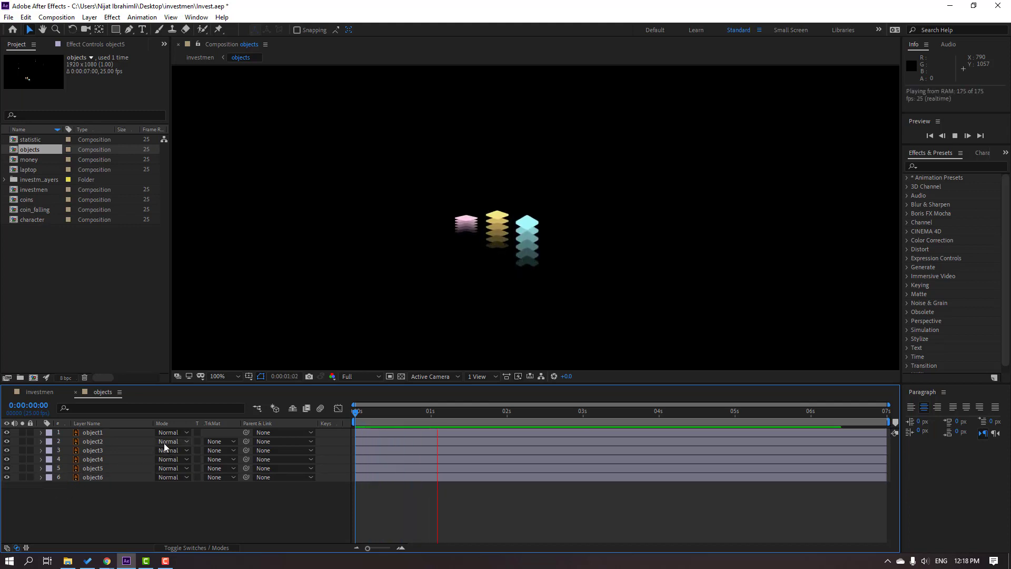
click(411, 416)
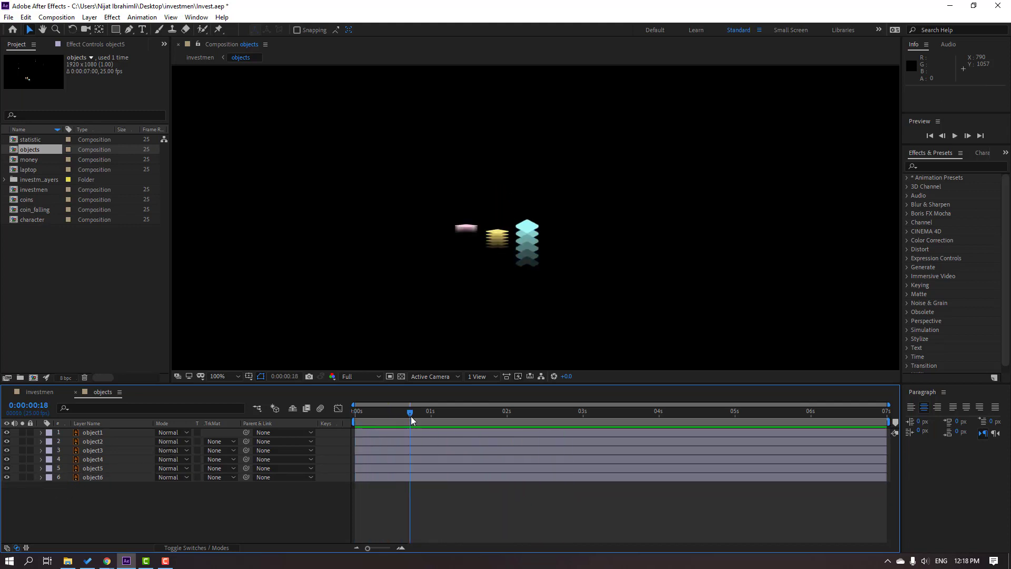
drag(411, 416, 457, 412)
Move the anchor points of object2, object1 and object3 to the tops of their dotted columns.
scroll(495, 277, down, 4)
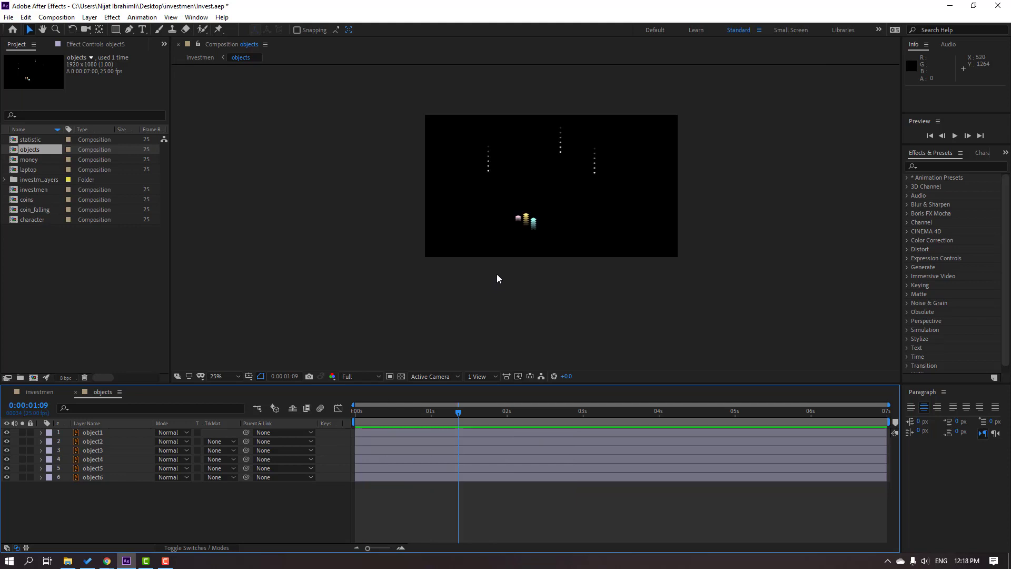
scroll(498, 278, up, 4)
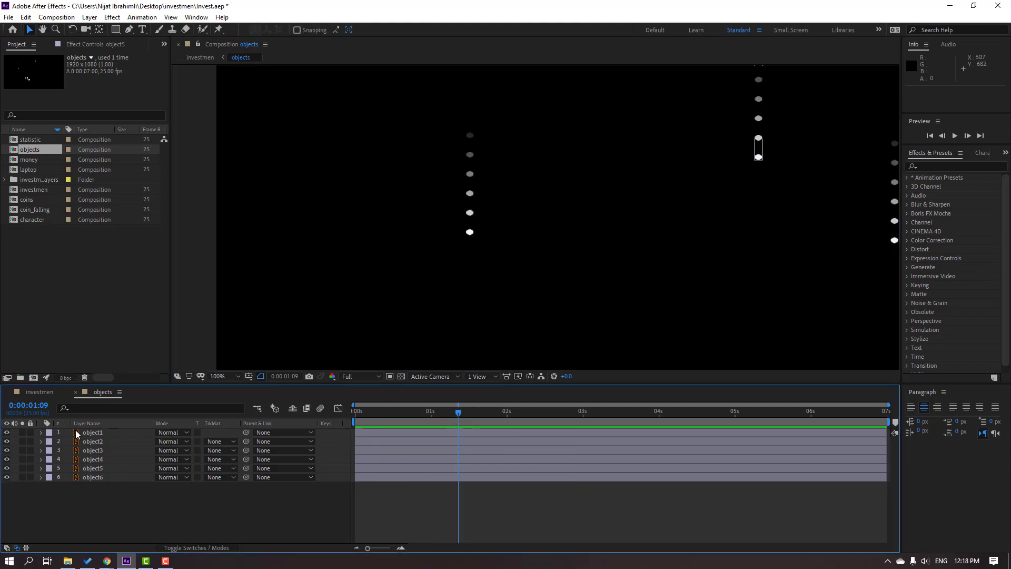
click(471, 194)
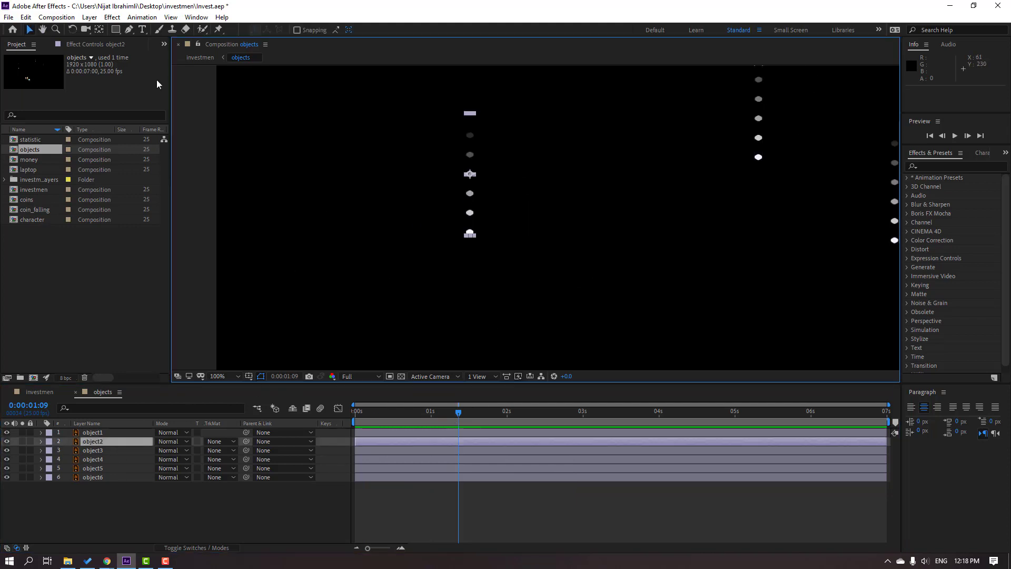
click(98, 30)
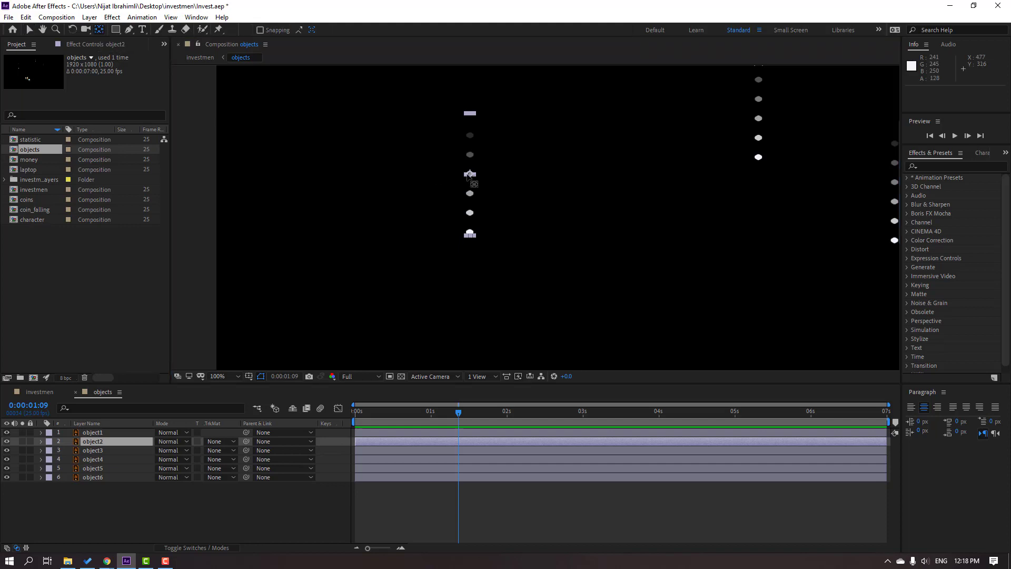
drag(470, 174, 472, 133)
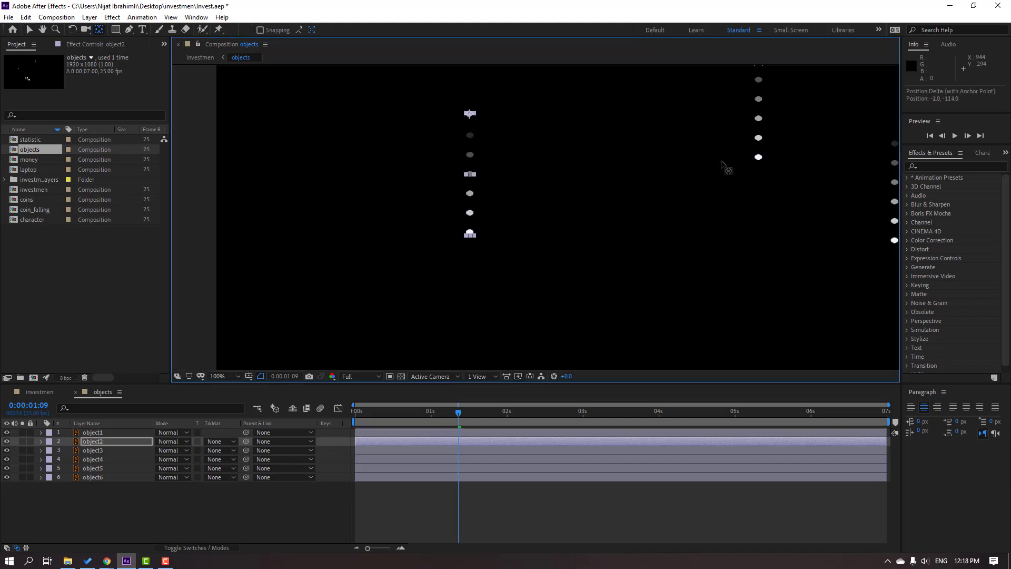
drag(725, 164, 533, 224)
click(550, 175)
drag(557, 156, 555, 106)
click(691, 250)
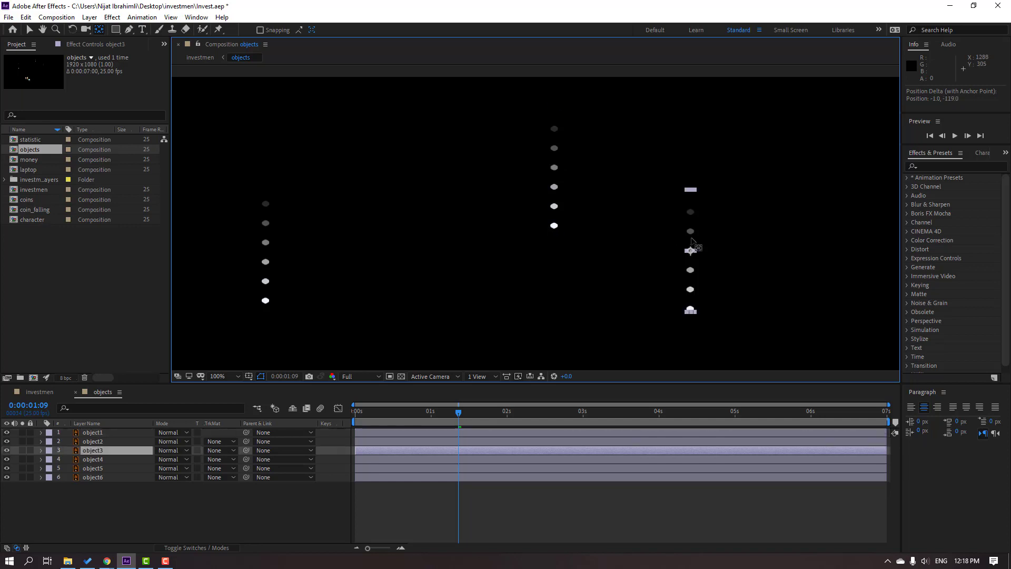
drag(690, 250, 690, 193)
key(v)
Open Animation Composer 3 and expand the Effects - 2D Layer folder of the Starter Presets.
click(195, 17)
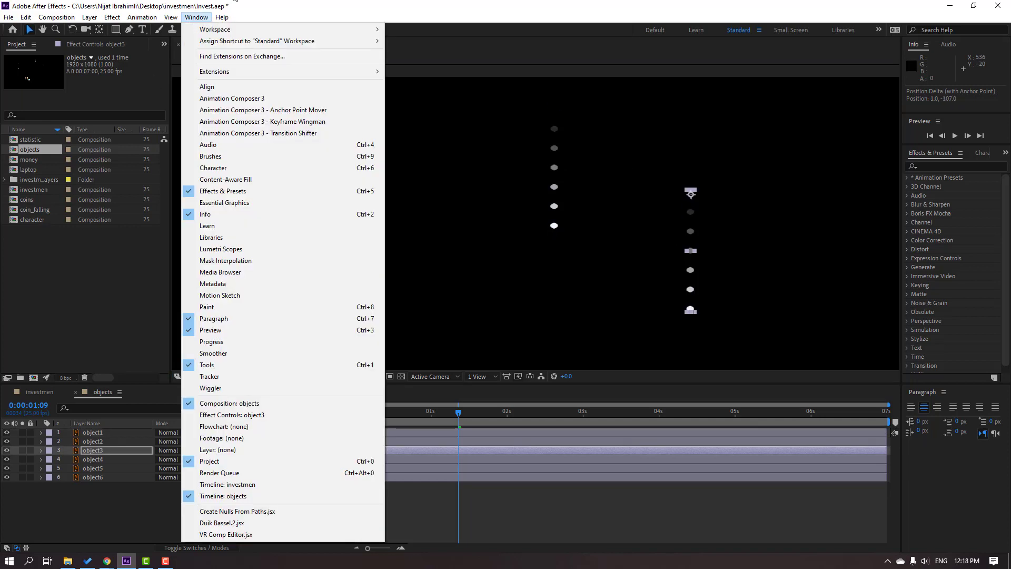
click(195, 17)
click(196, 17)
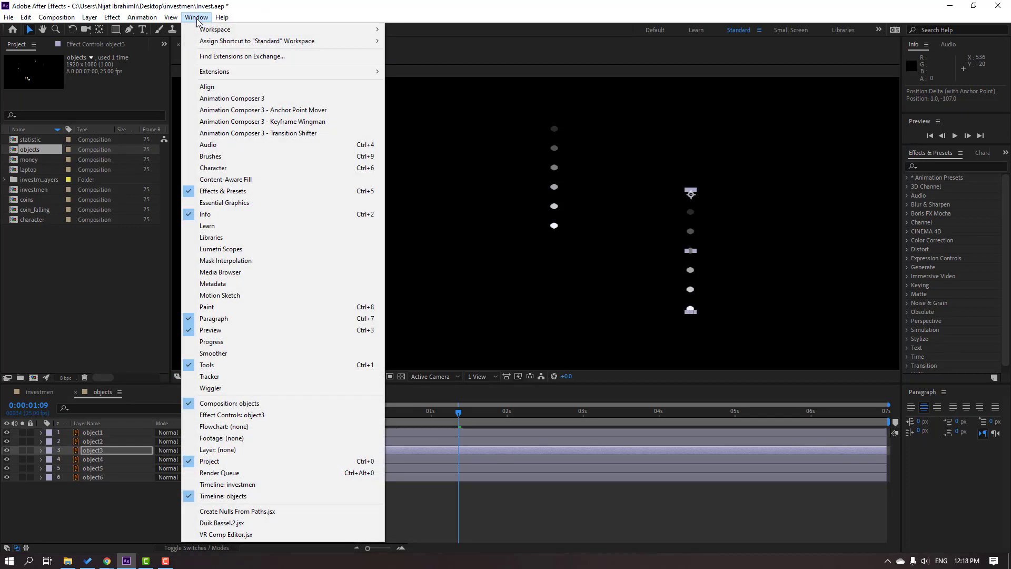
click(247, 99)
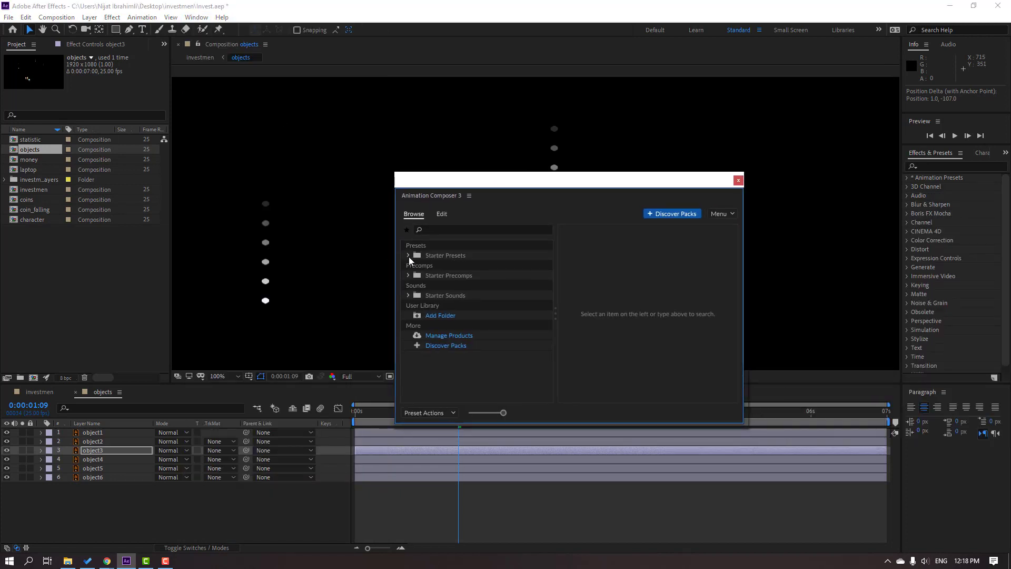
click(408, 256)
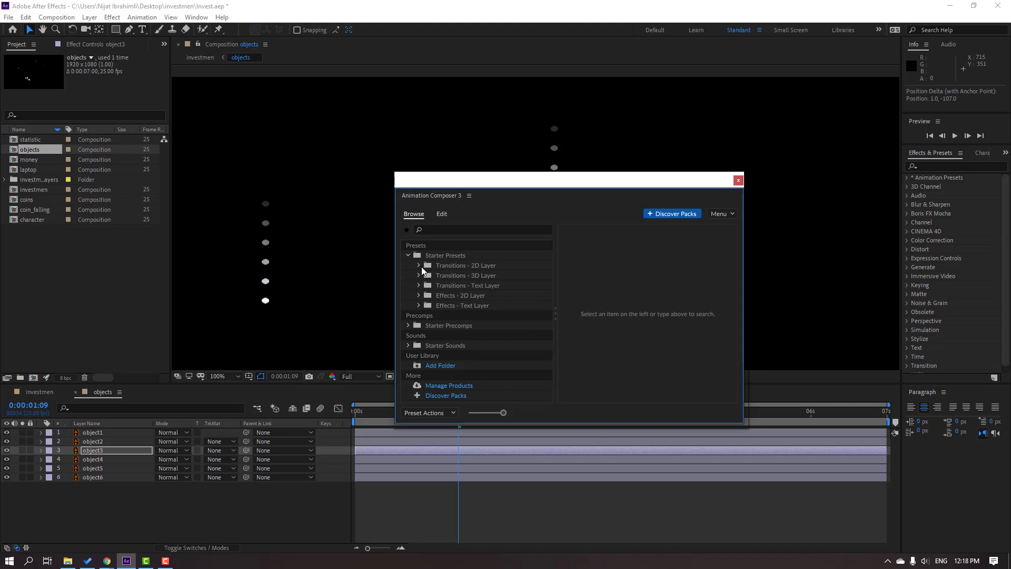
click(422, 296)
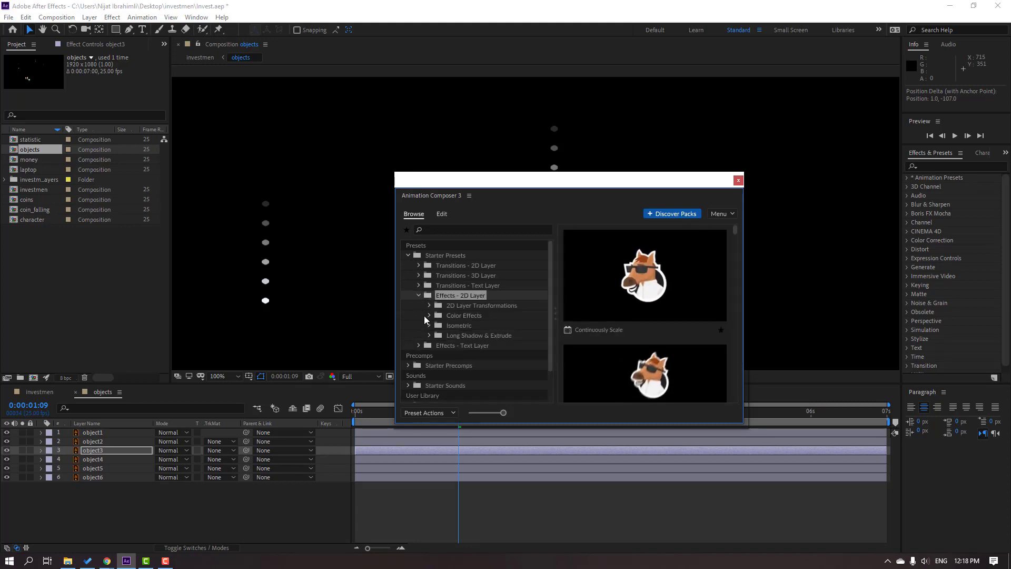
Look through the Color Effects presets, including Duotone, and the Isometric presets.
click(429, 315)
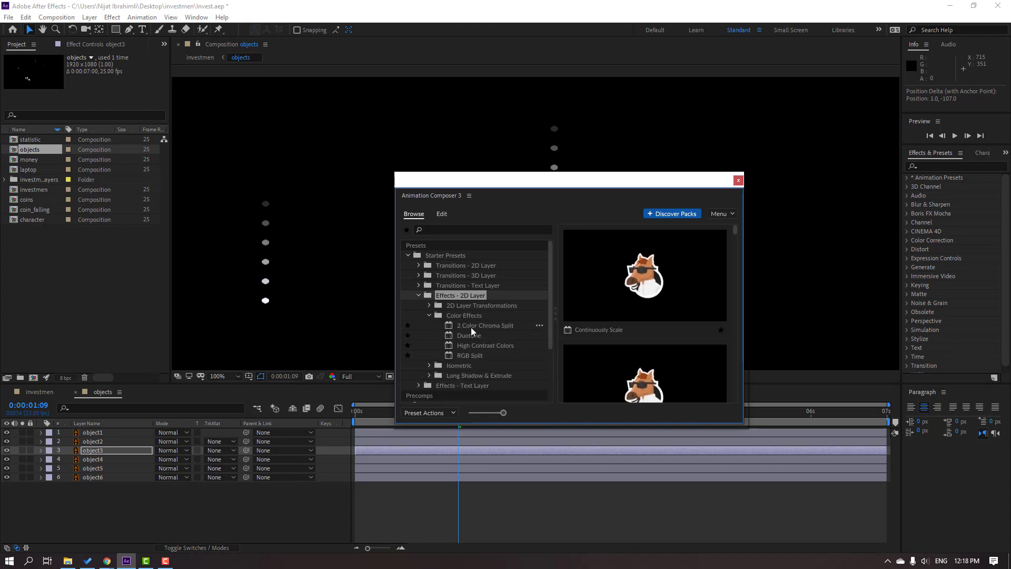
click(475, 335)
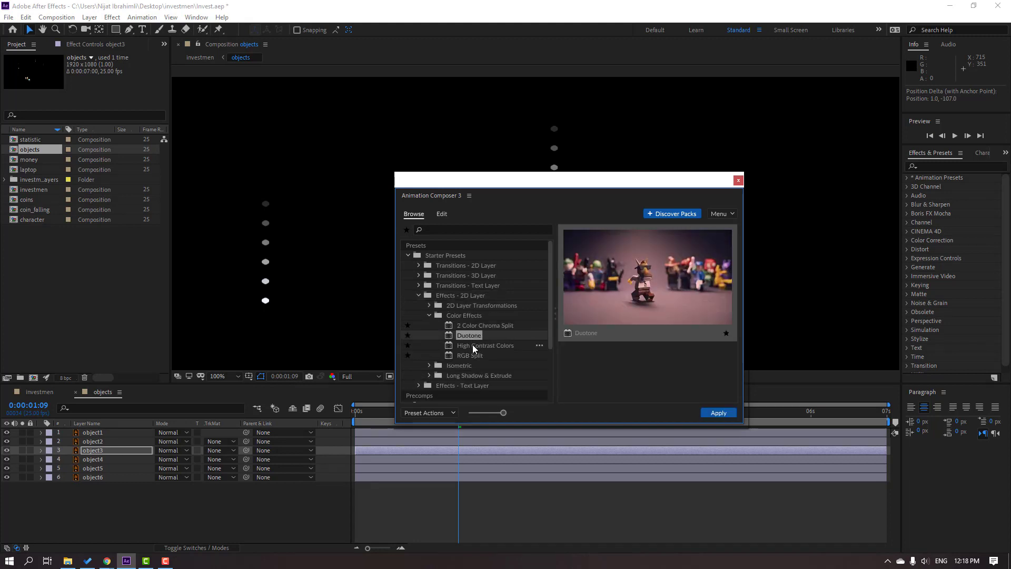
click(431, 316)
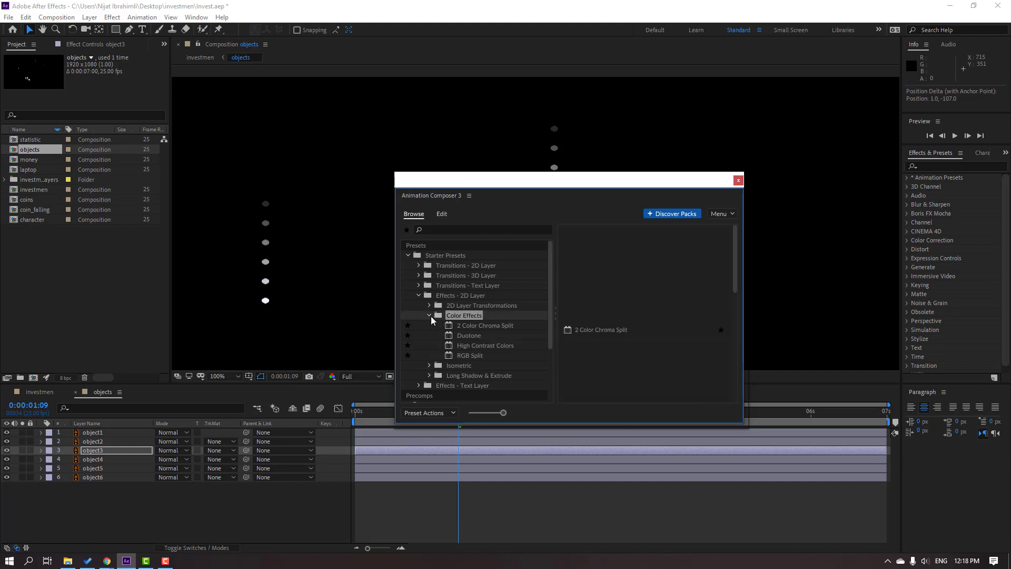
click(430, 316)
click(428, 323)
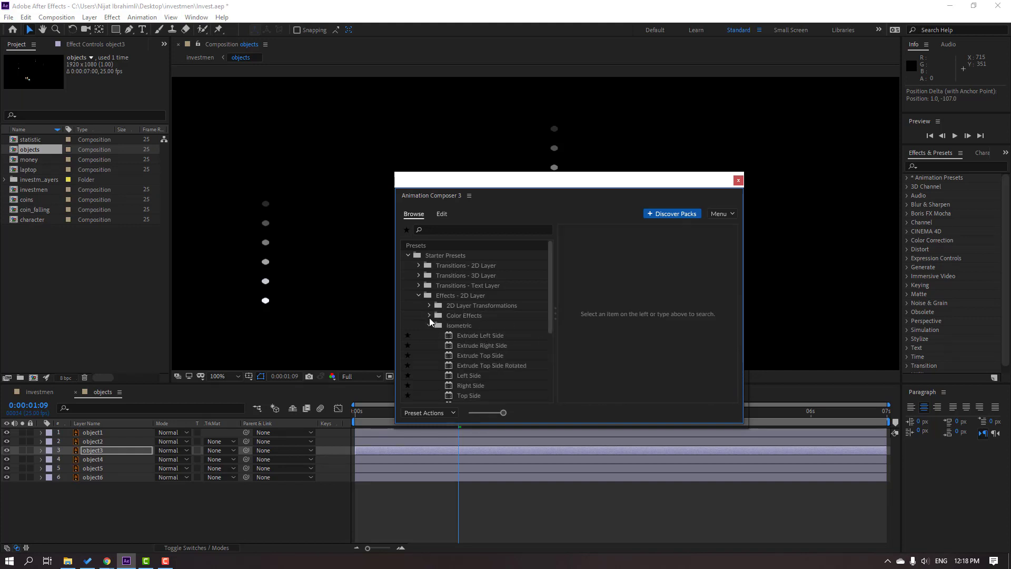
Examine the previews of the cosine, wave warp and wiggle presets among the 2D Layer Transformations.
click(429, 305)
click(470, 325)
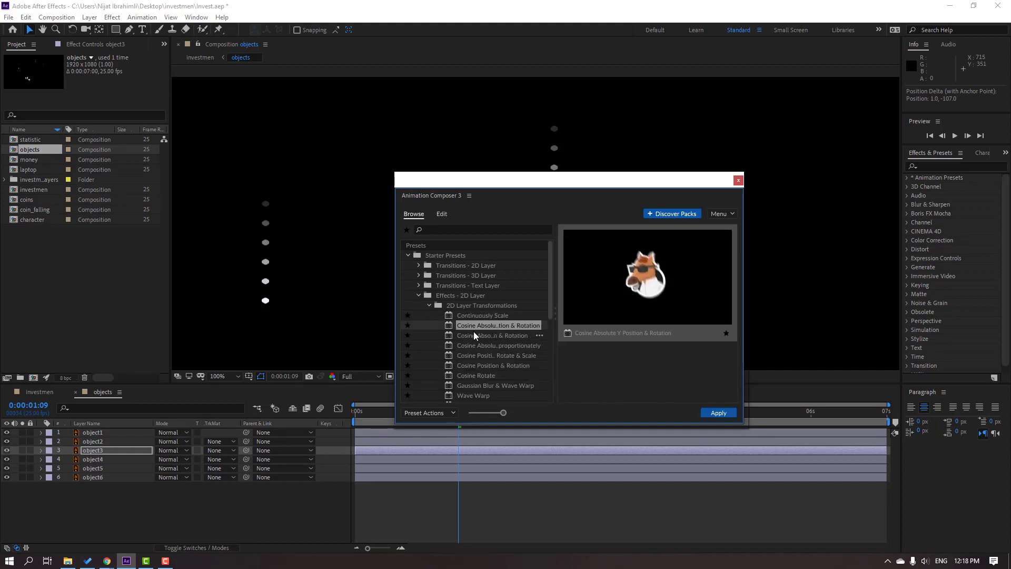
scroll(482, 358, down, 1)
click(484, 369)
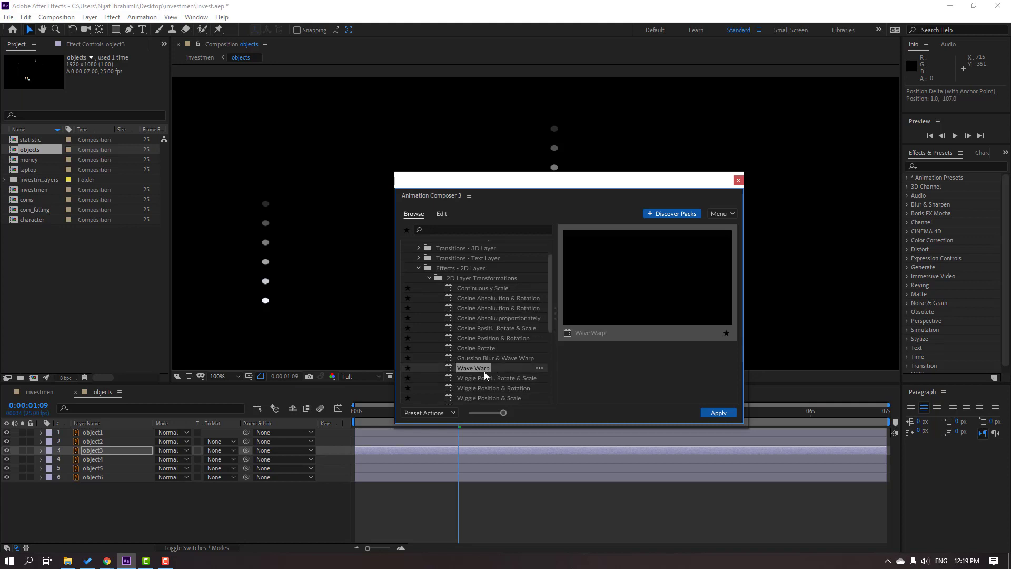
scroll(484, 365, down, 1)
click(481, 377)
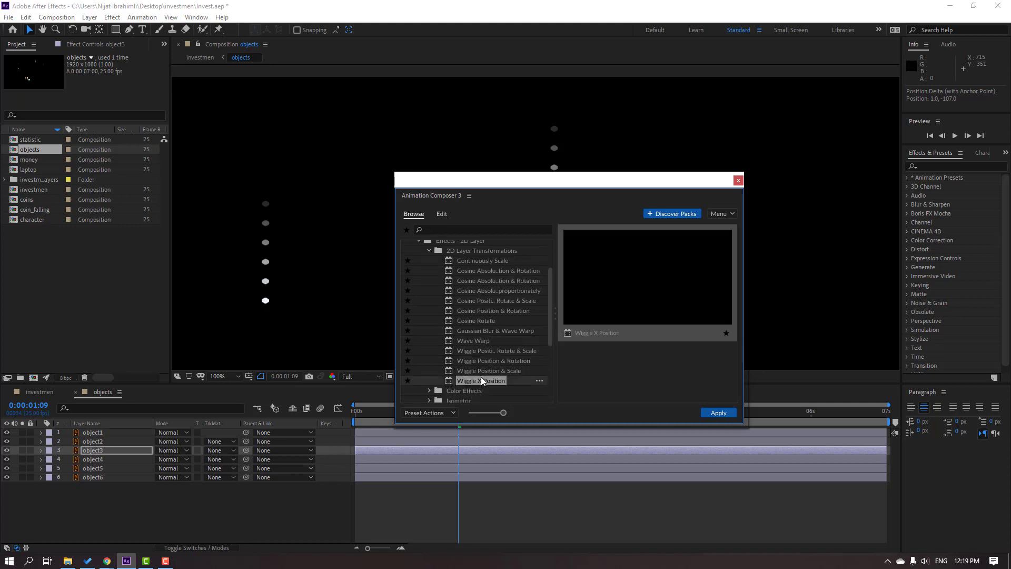
click(485, 372)
click(485, 360)
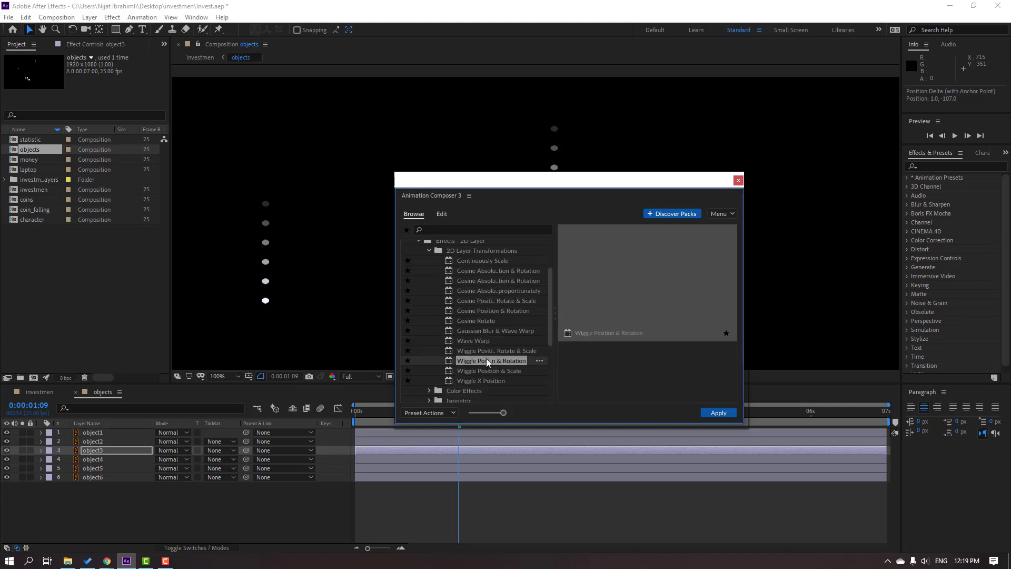
click(487, 351)
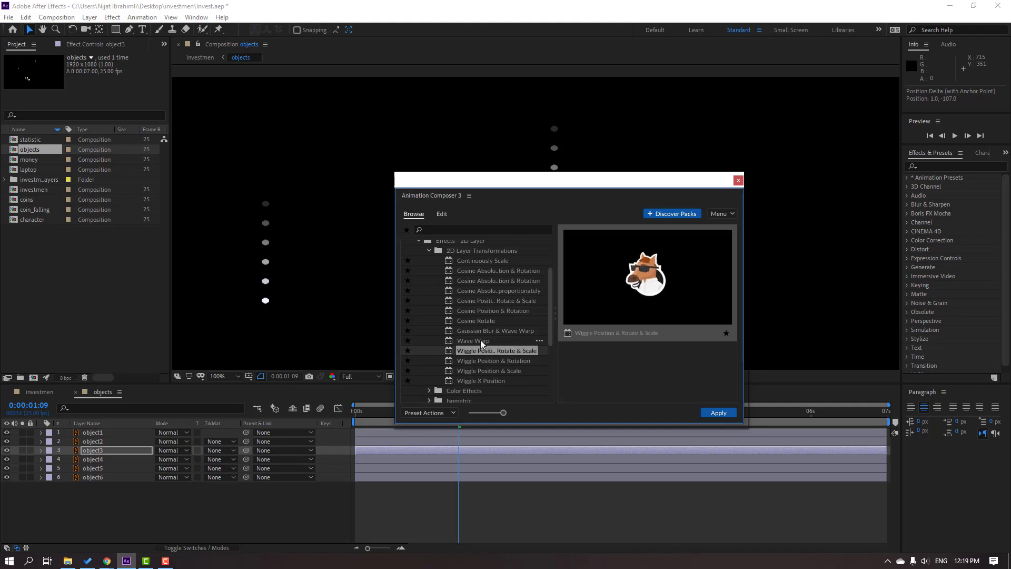
click(480, 340)
Apply the Gaussian Blur & Wave Warp preset to the object1, object2 and object3 layers.
click(481, 333)
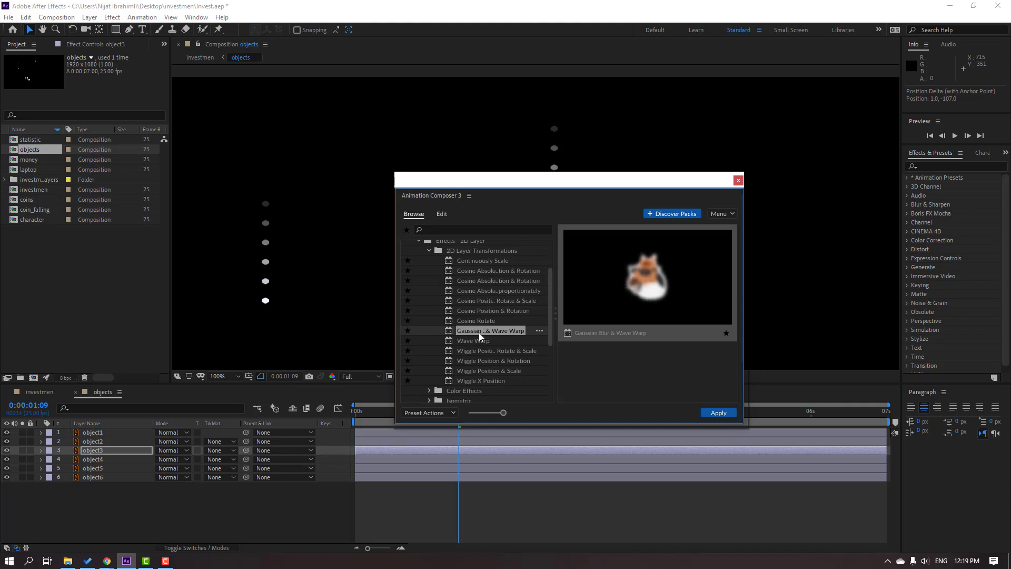
click(94, 449)
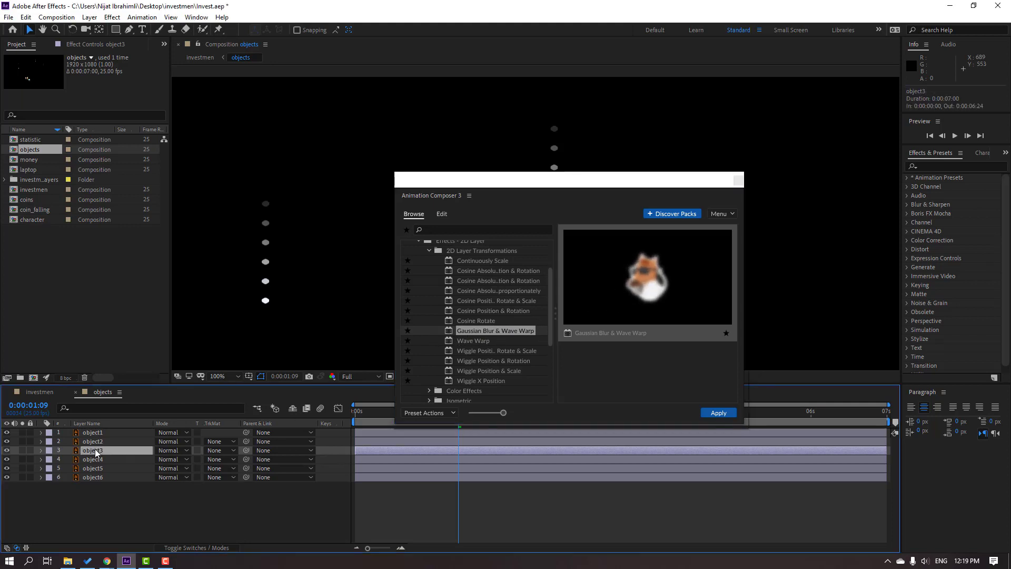
click(100, 433)
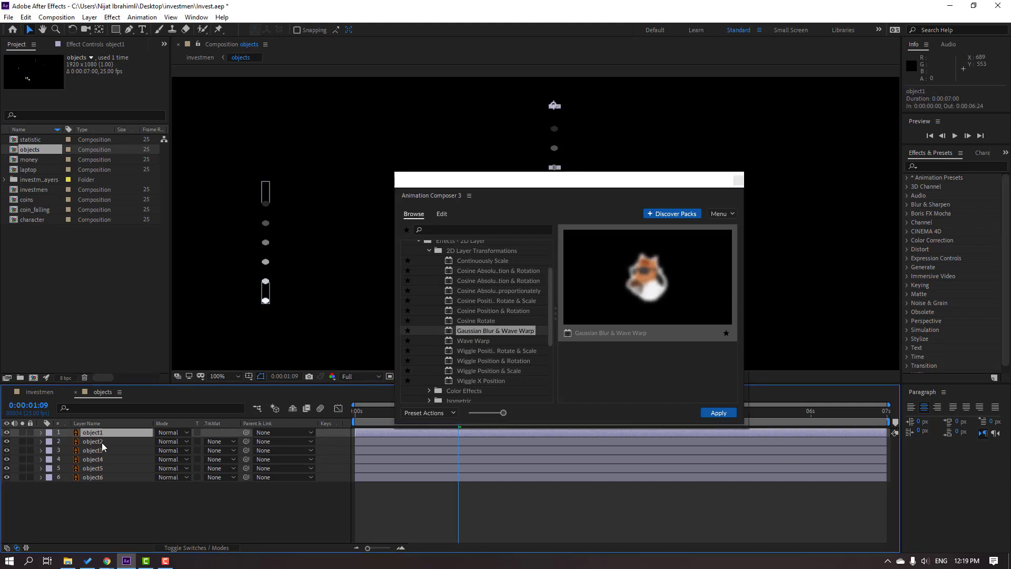
ctrl+click(101, 444)
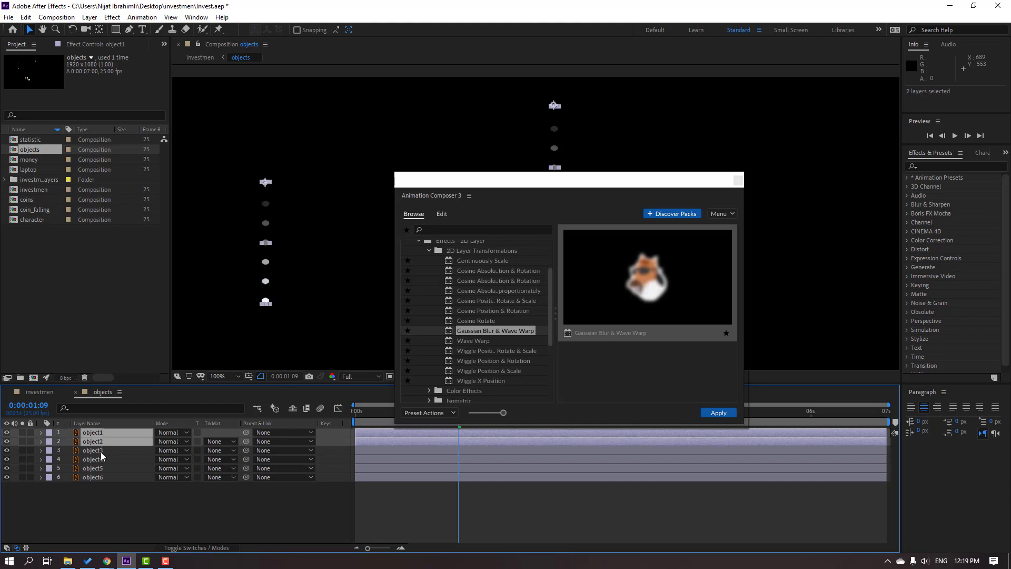
ctrl+click(100, 451)
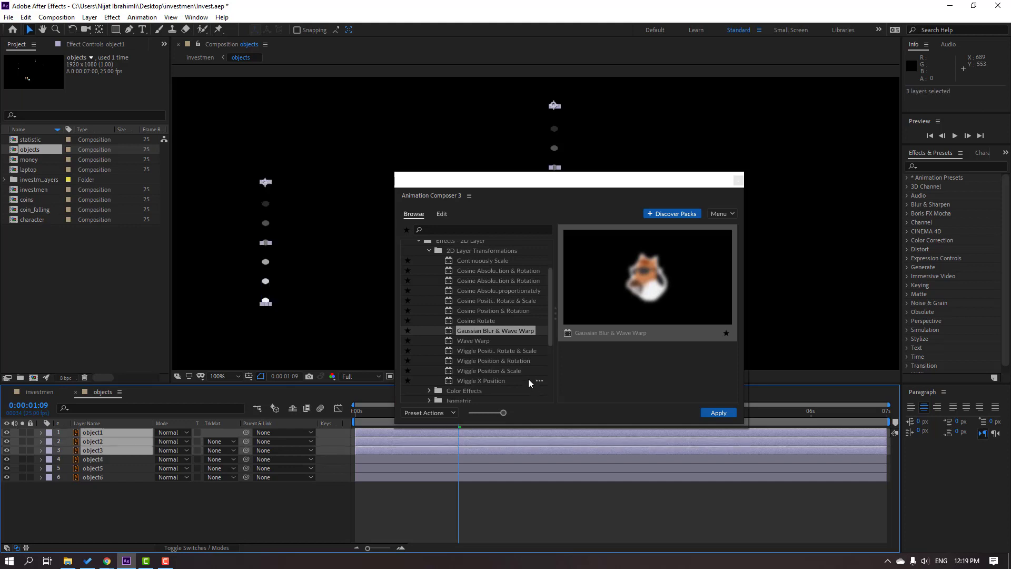
click(730, 416)
drag(551, 179, 634, 283)
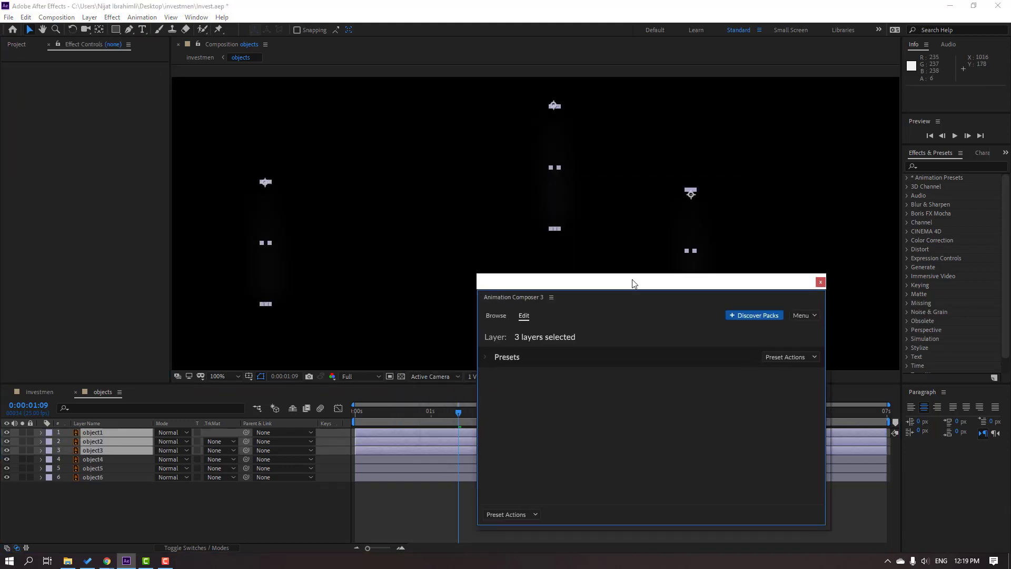
Preview the blurred, warping dot columns in the objects composition, and close Animation Composer.
click(394, 498)
key(space)
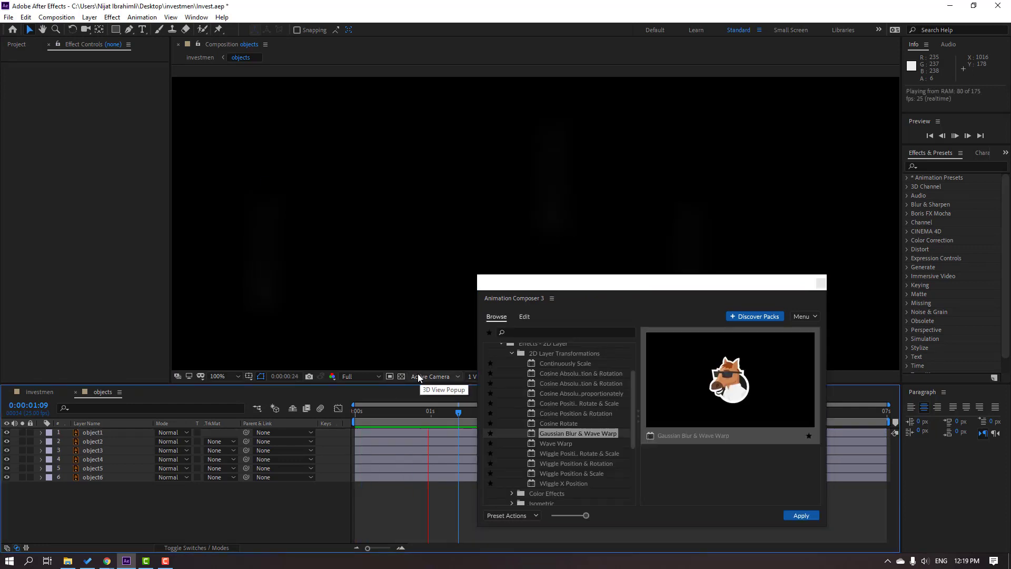
scroll(358, 317, down, 2)
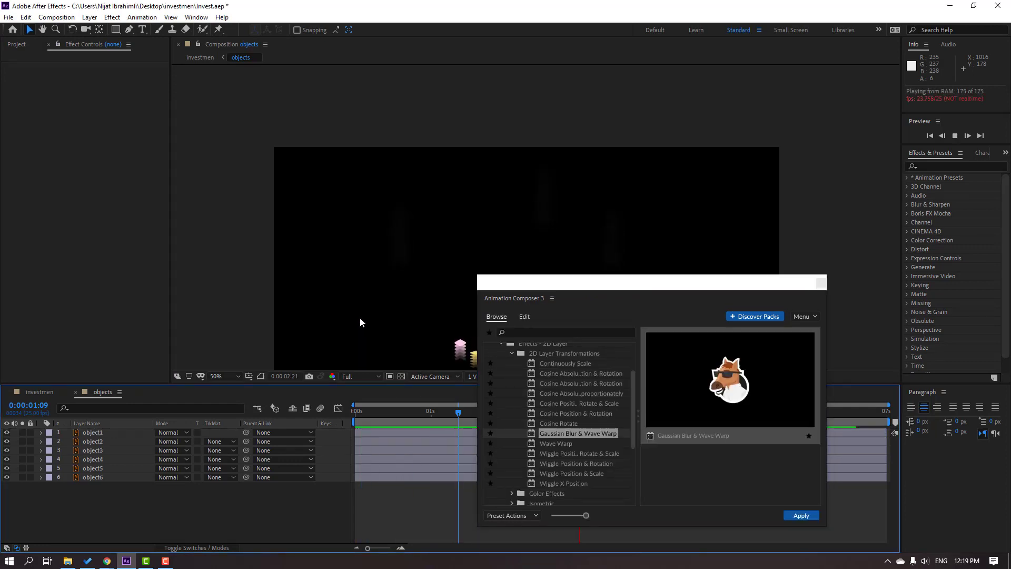
key(space)
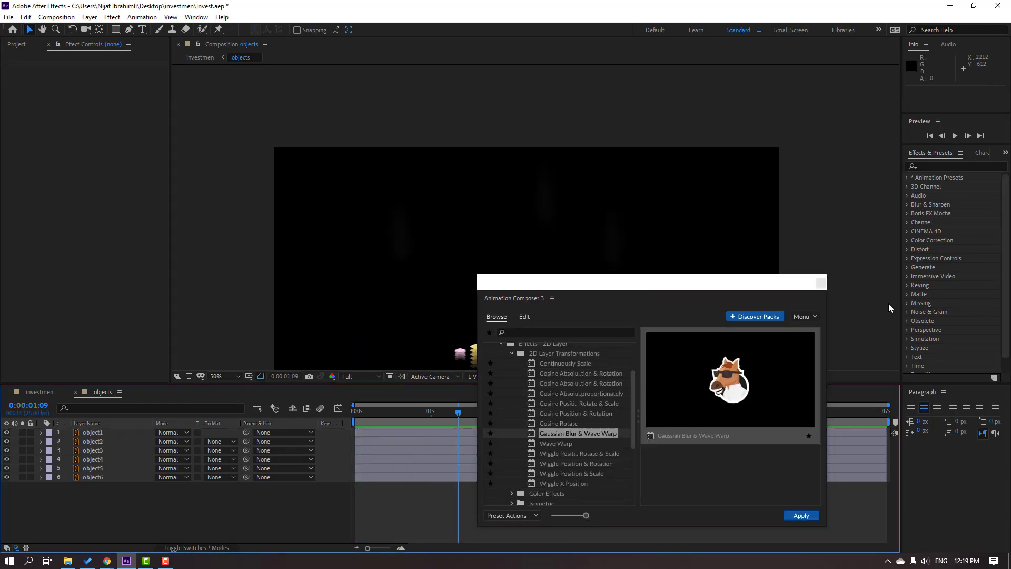
click(822, 284)
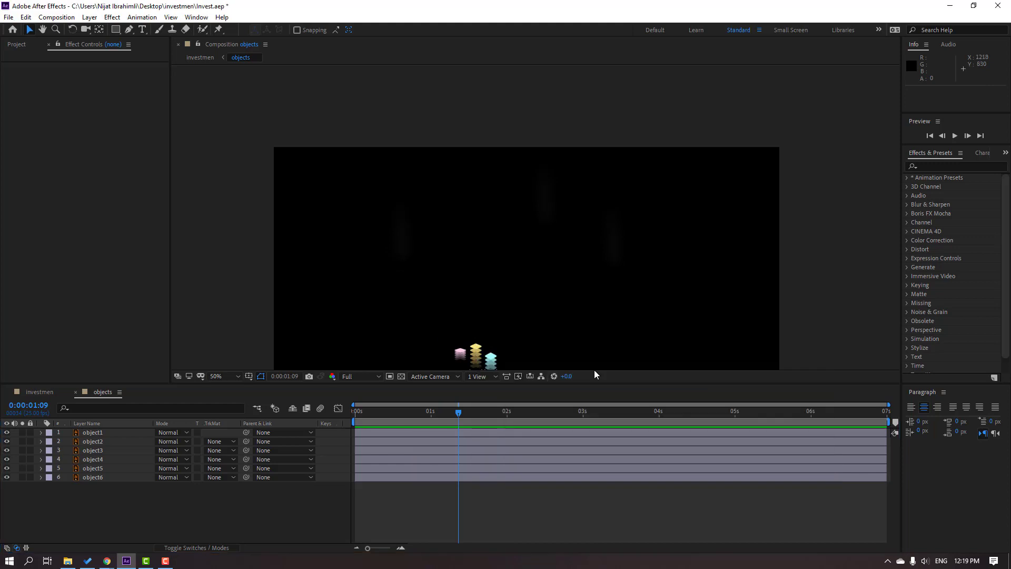
Examine the object1 effect settings and preview the blurred dot columns in the investmen composition, ending back in the objects composition.
click(109, 434)
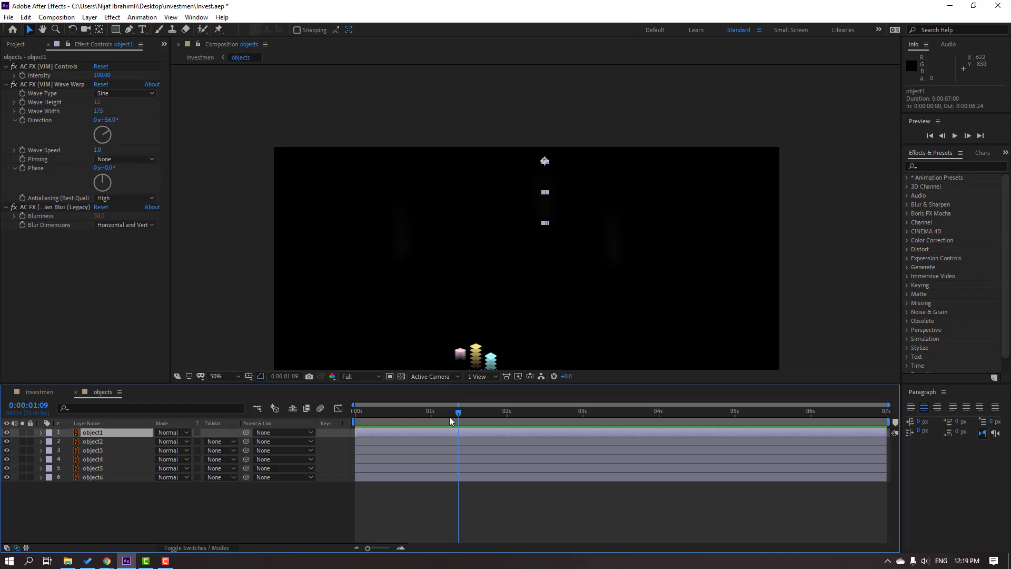
drag(450, 416, 403, 417)
click(39, 392)
key(space)
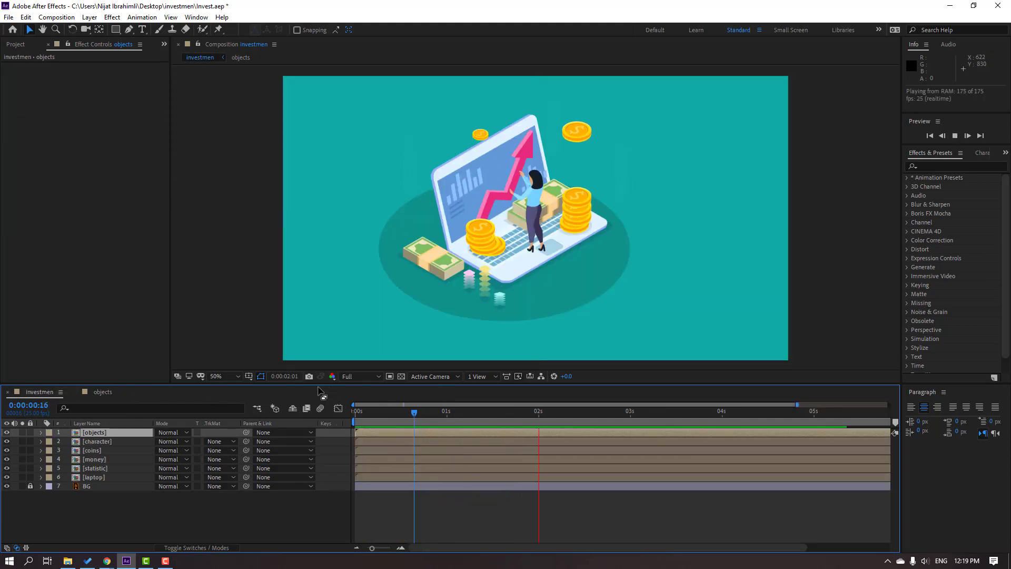
key(space)
click(101, 392)
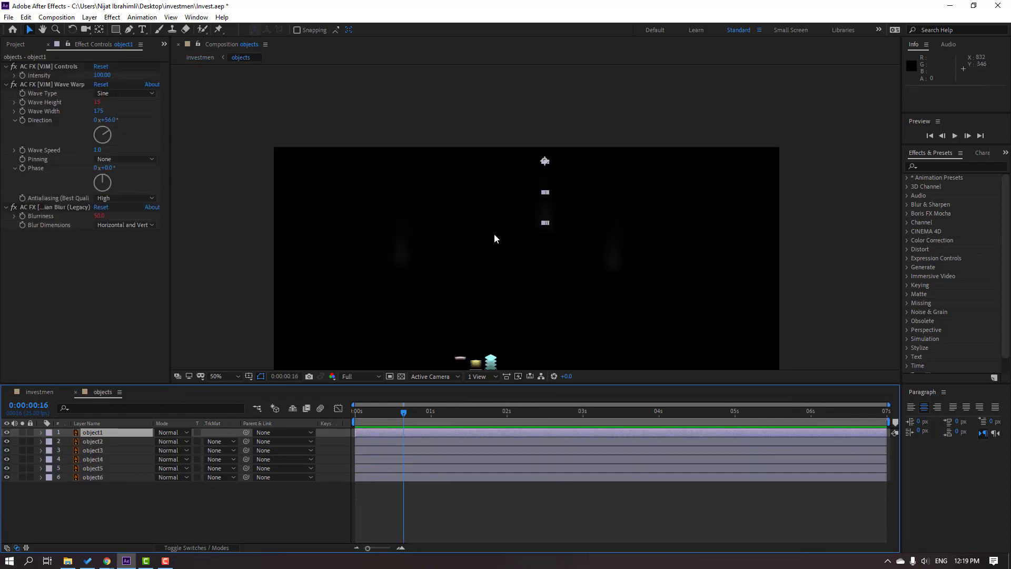
Set the Gaussian Blur's Blurriness on the object1 layer to 10, checking the dots in playback.
drag(425, 414, 411, 416)
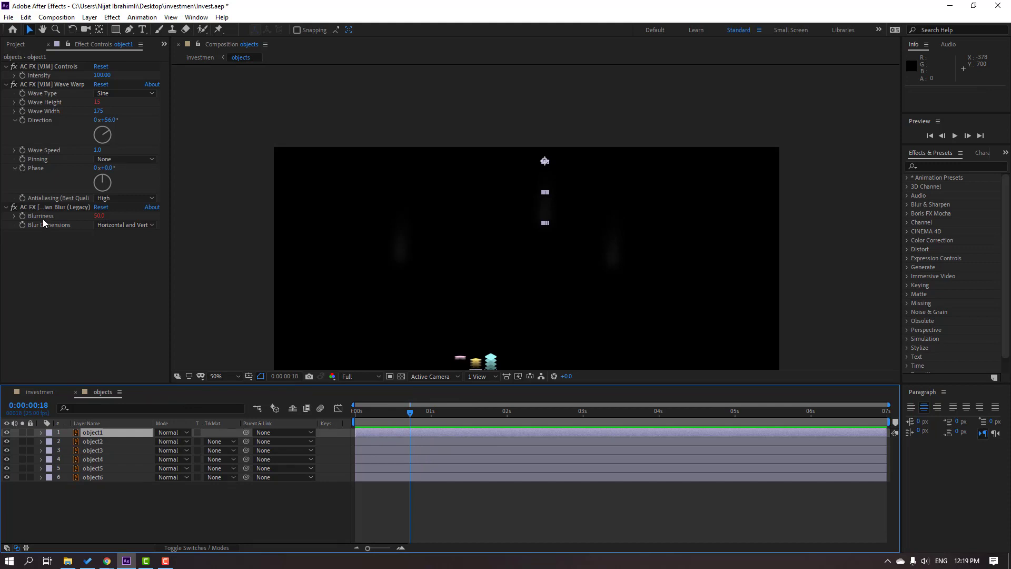
drag(98, 216, 67, 219)
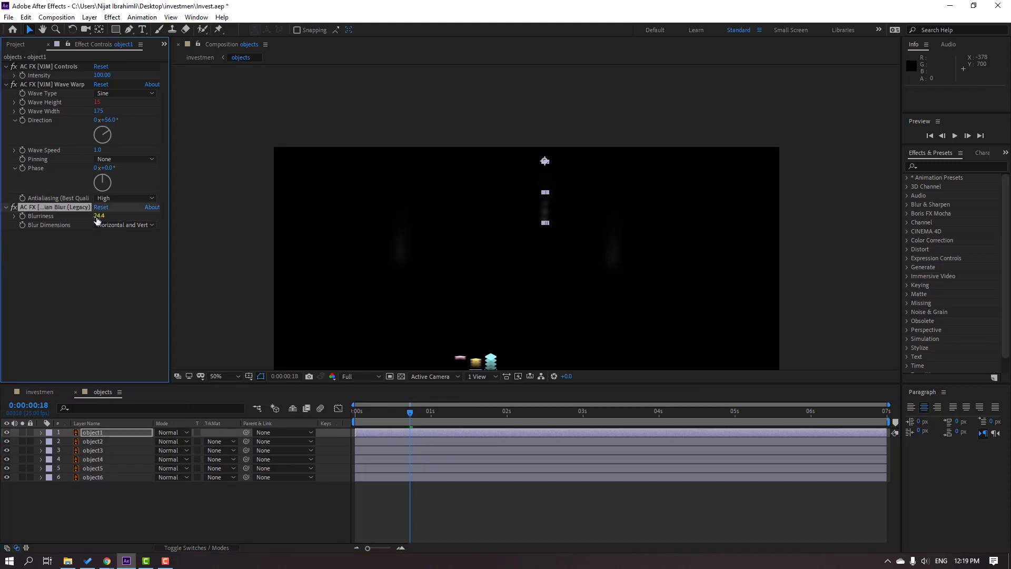
key(space)
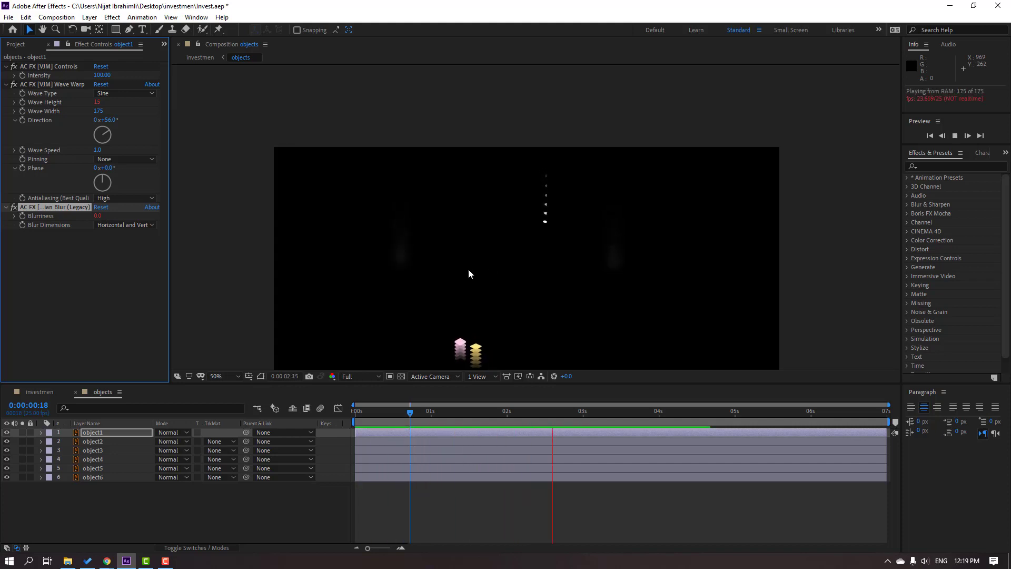
key(space)
click(98, 216)
text(10)
key(Return)
key(space)
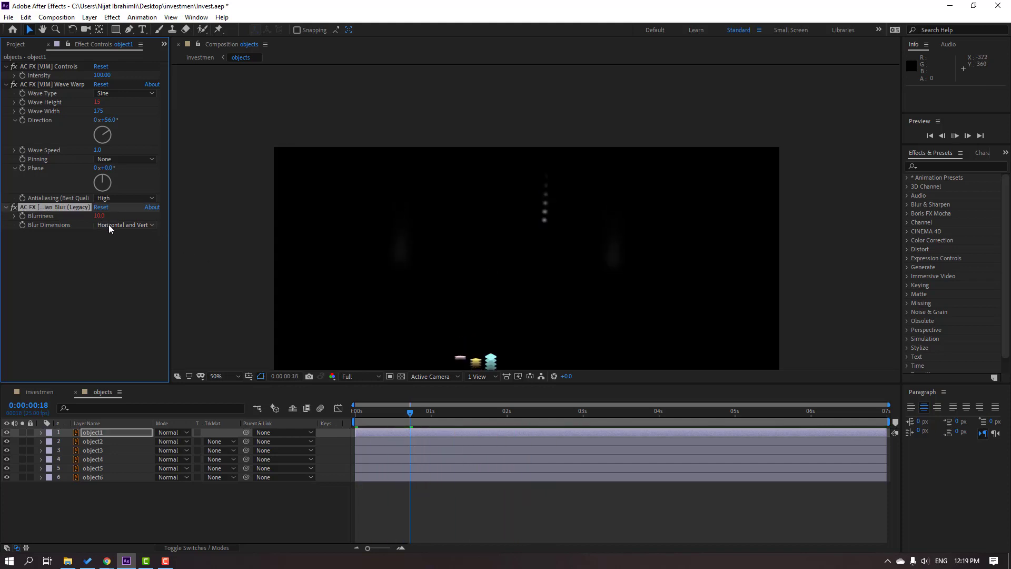
key(space)
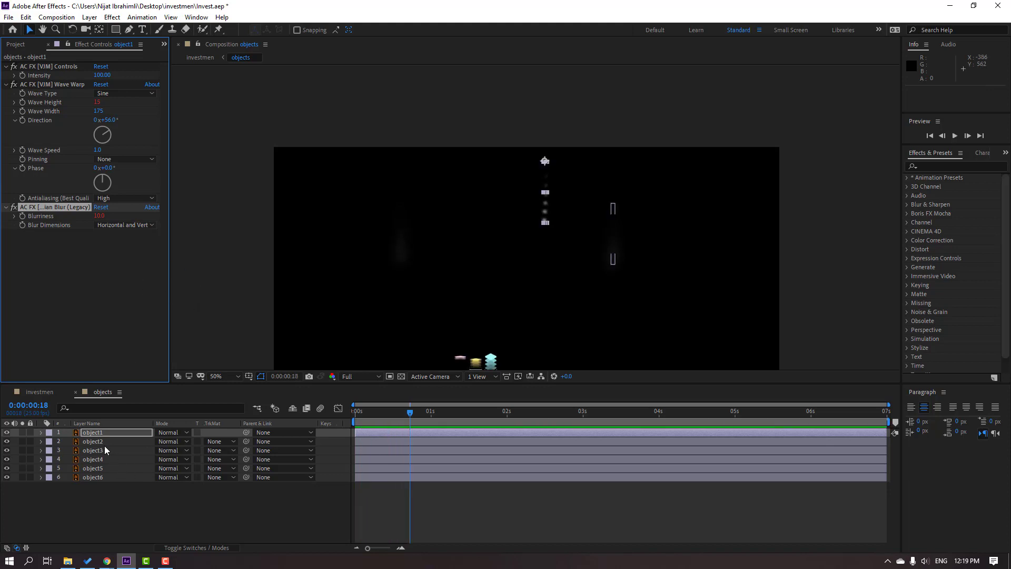
Set the Gaussian Blur's Blurriness on the object2 layer to 10.
click(102, 441)
click(98, 216)
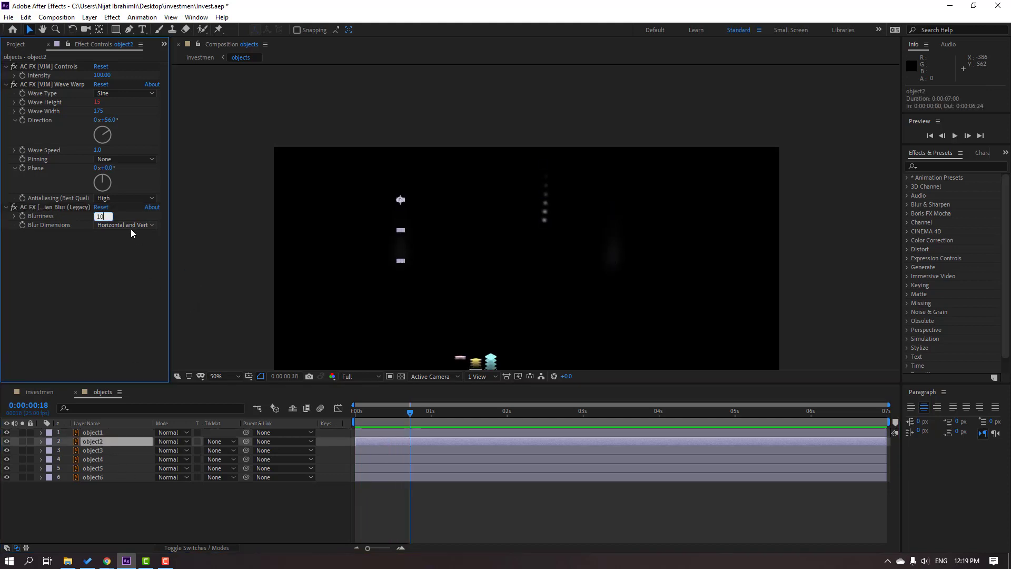
text(10)
key(Return)
key(space)
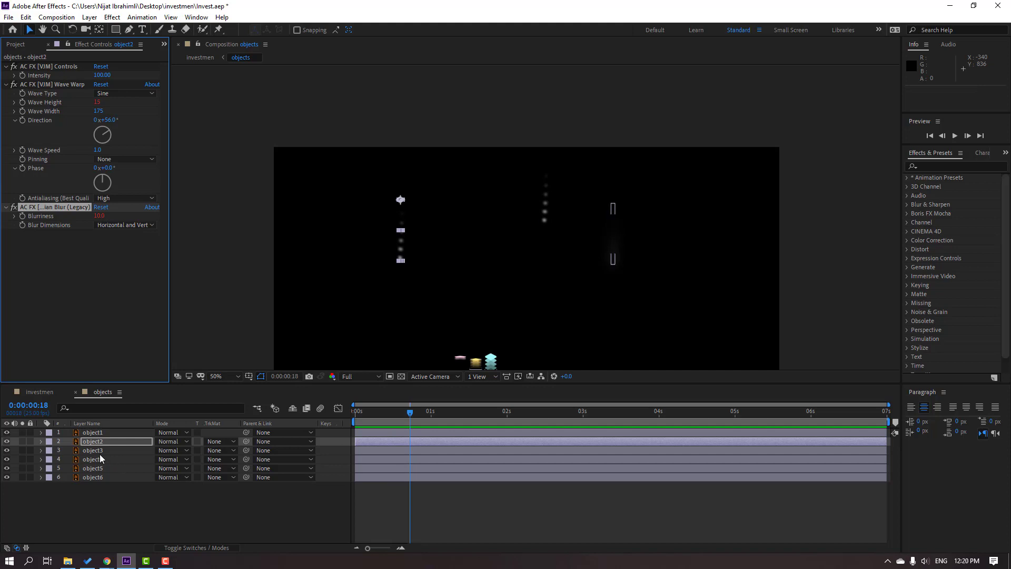
Set the Gaussian Blur's Blurriness on the object3 layer to 10 and preview the columns in the investmen composition.
click(99, 452)
click(99, 215)
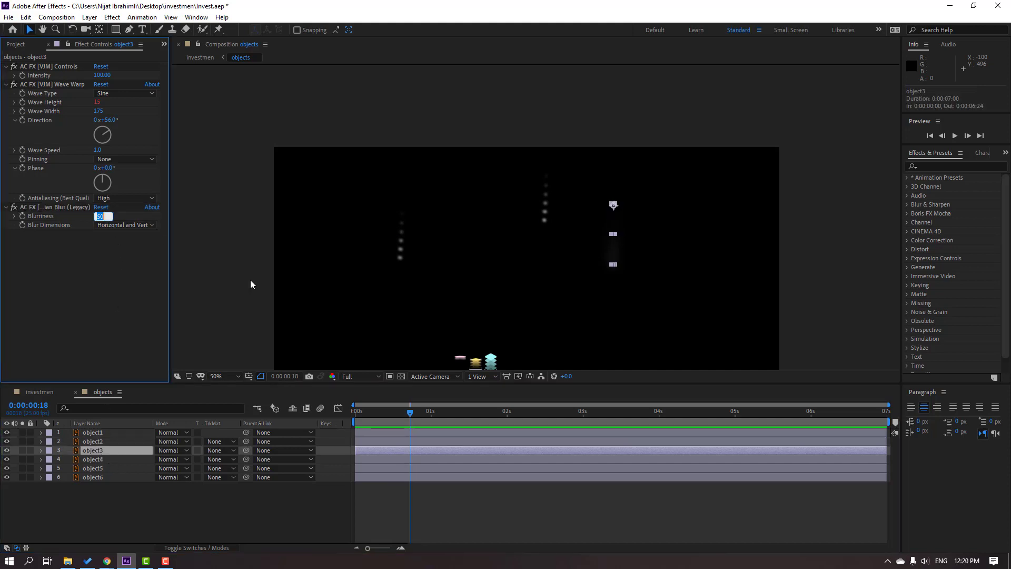
text(10)
key(Return)
key(space)
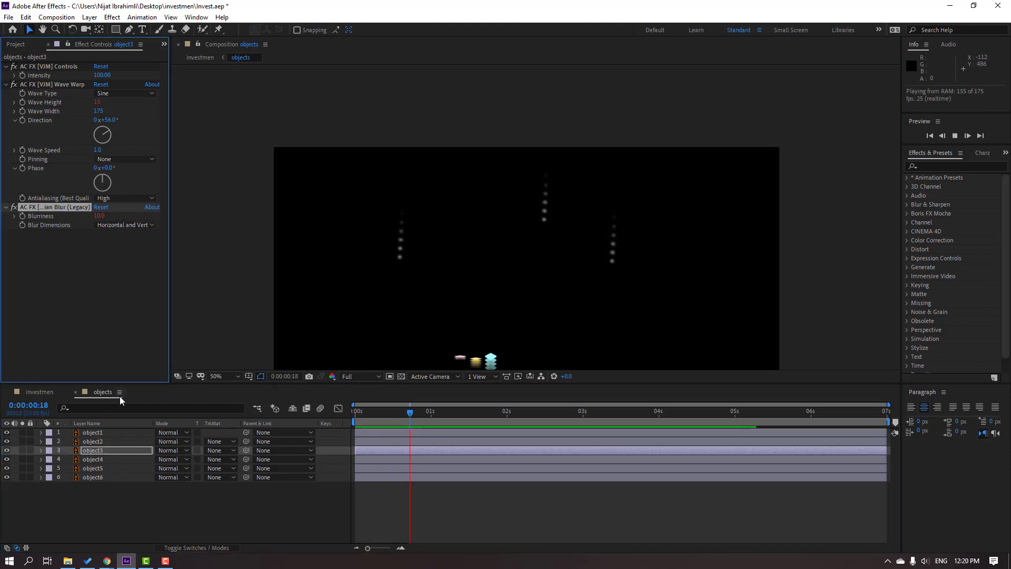
click(37, 393)
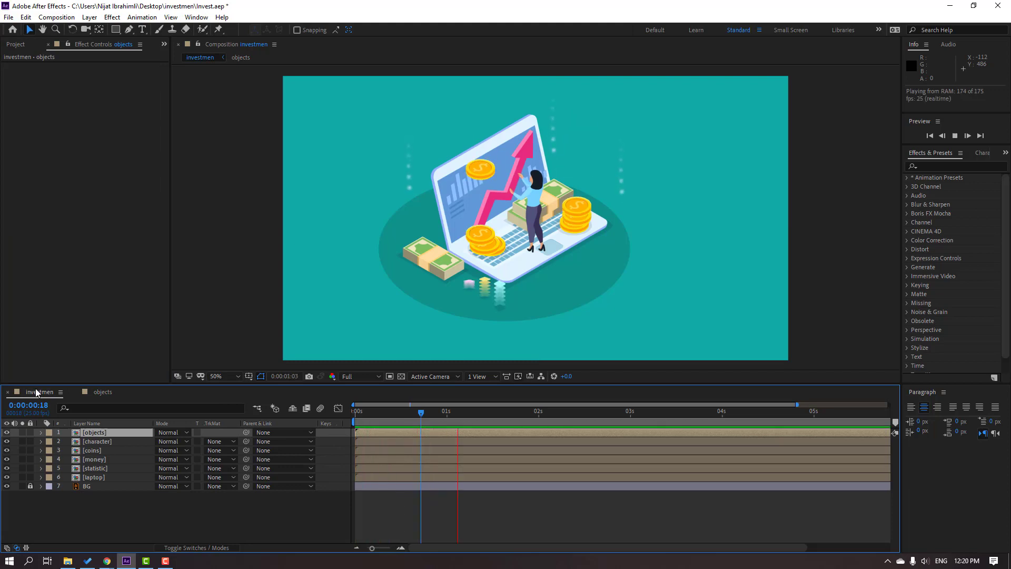
click(109, 396)
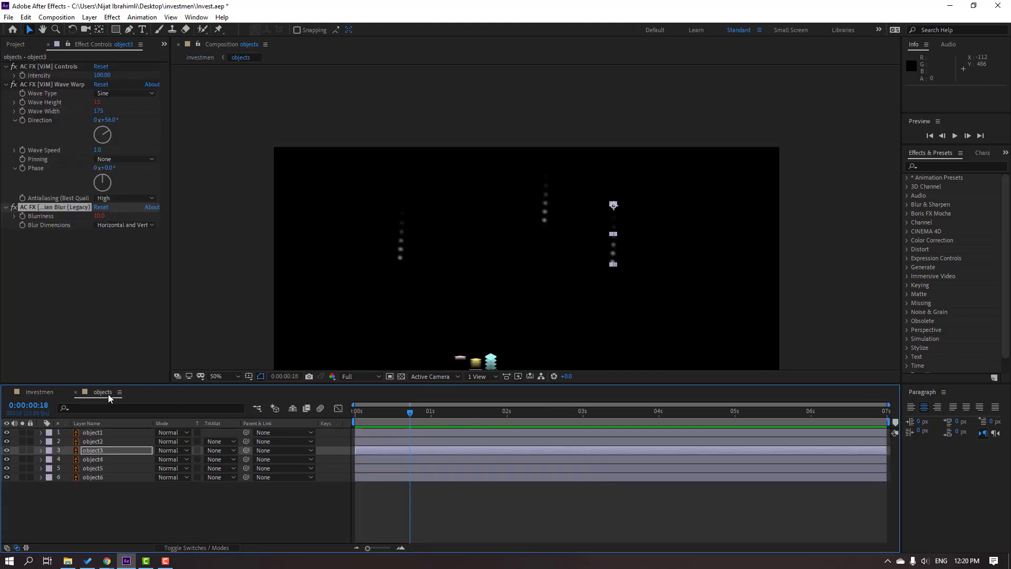
Set the Wave Warp Direction on the object3 layer to 80° and play the result.
click(99, 450)
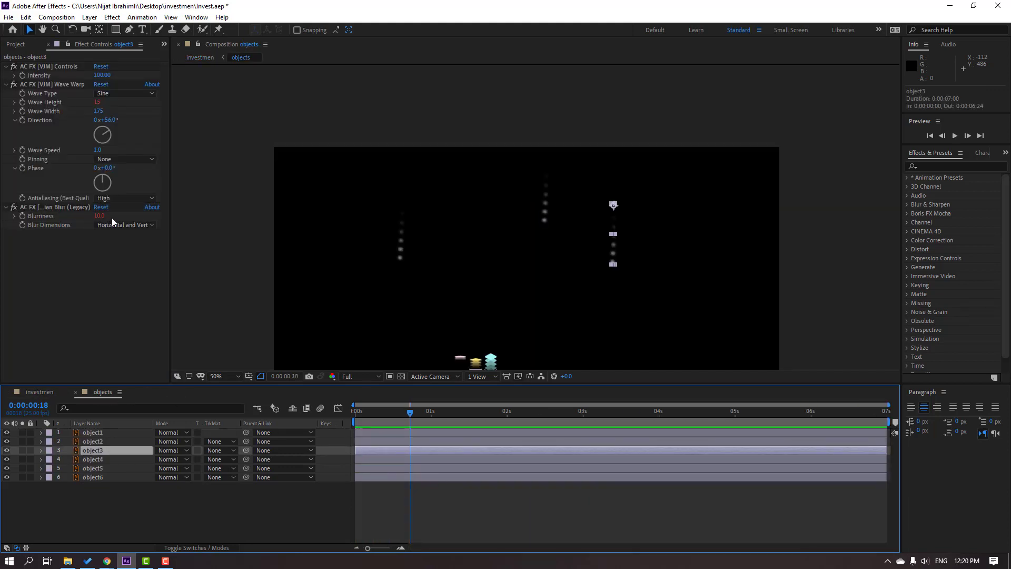
click(108, 120)
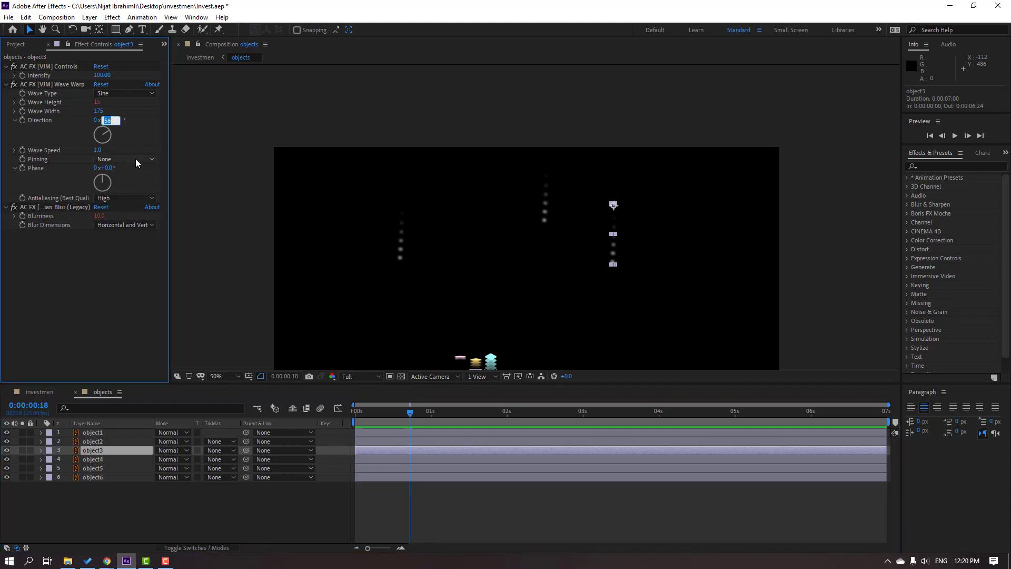
text(80)
key(Return)
key(space)
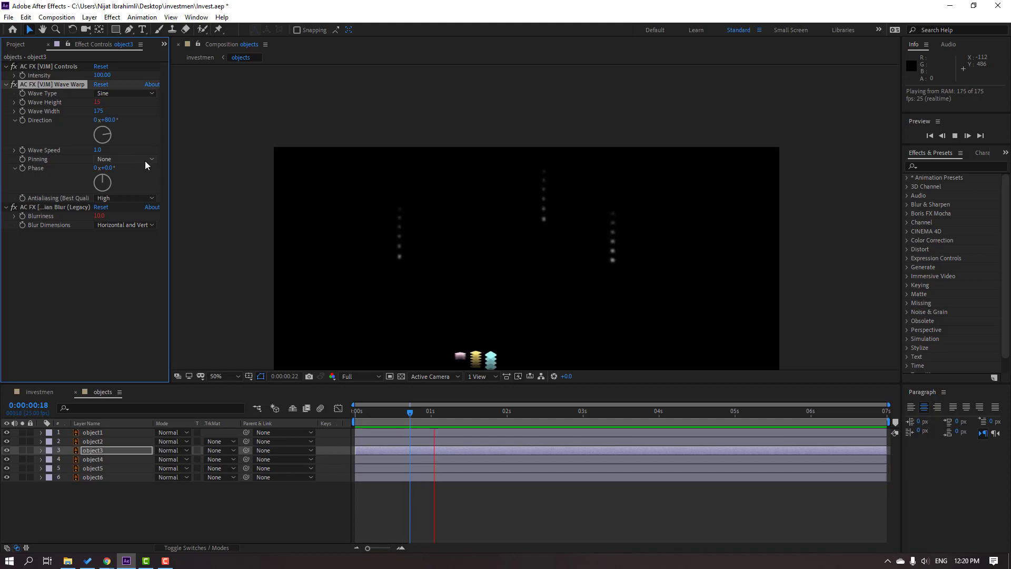
Set the Wave Warp Direction on the object2 layer to -56° and play the result.
click(99, 442)
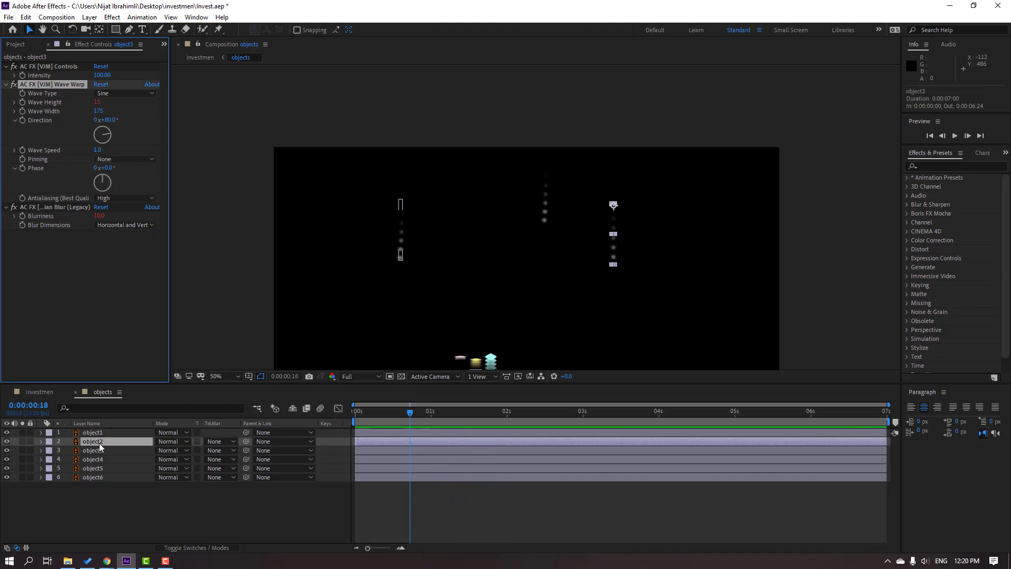
click(109, 120)
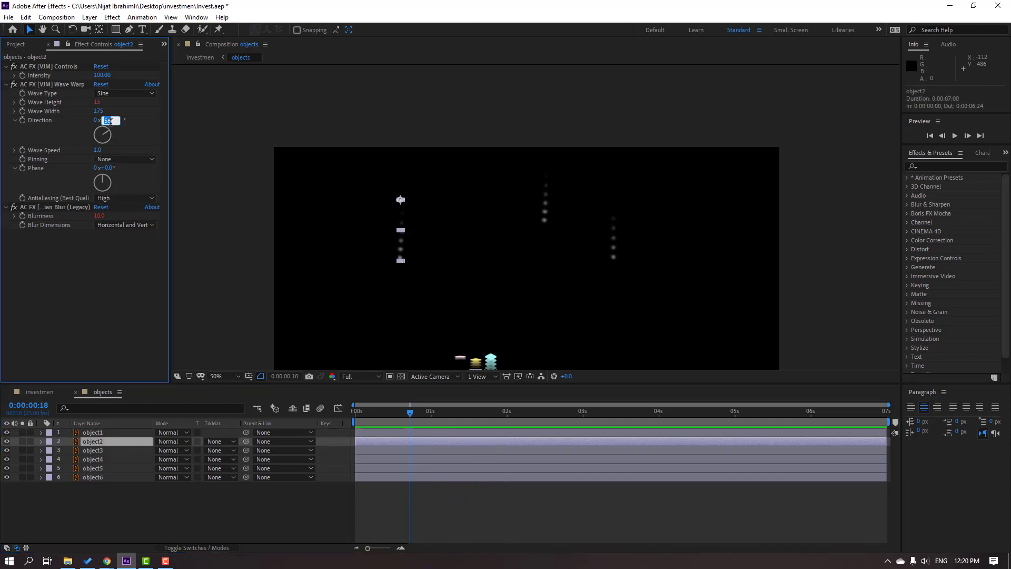
key(Return)
key(space)
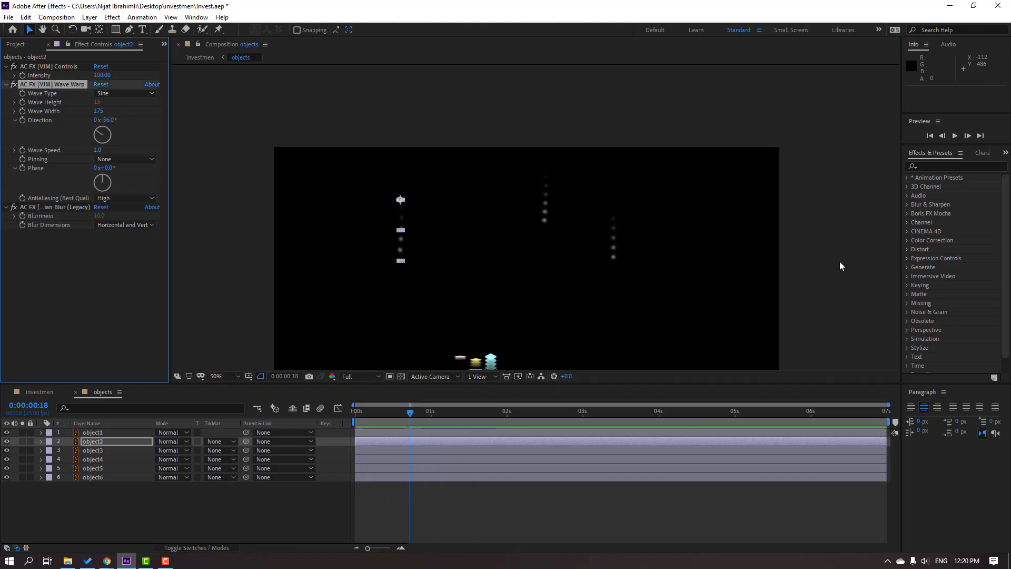
Find the Glow effect and apply it to the three dotted columns, the object1, object3 and object2 layers.
click(948, 168)
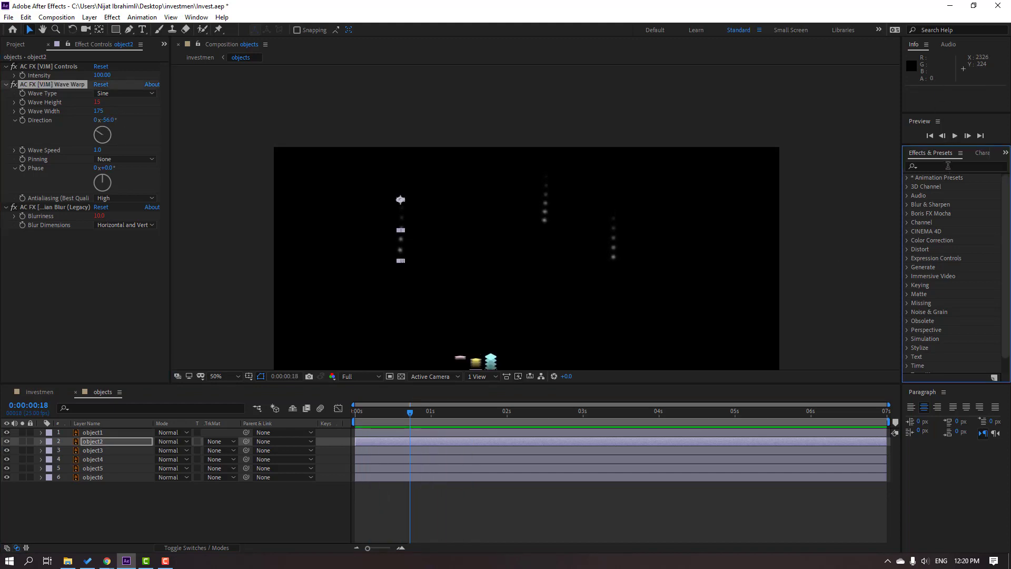
click(948, 166)
text(glow)
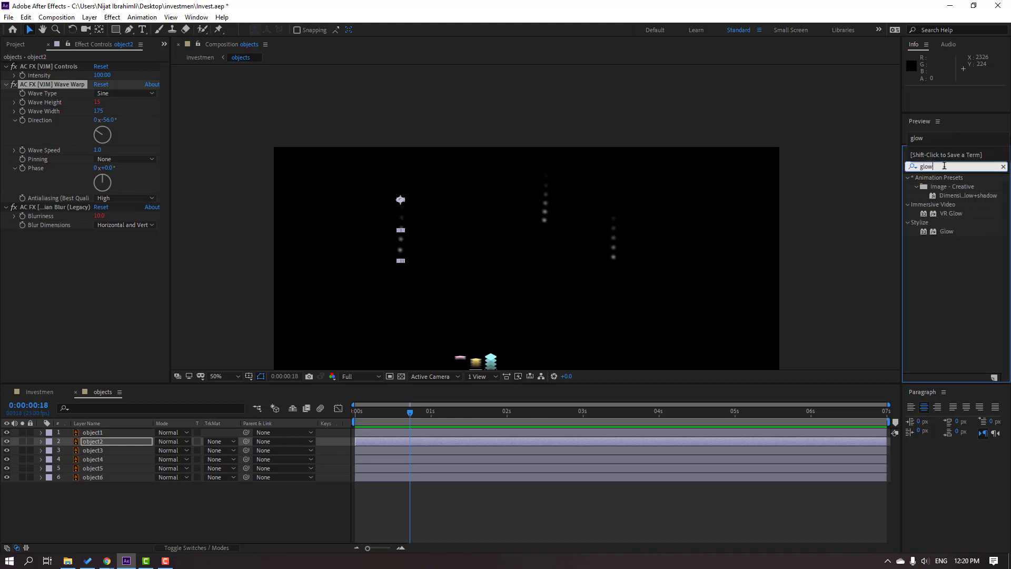
drag(942, 232, 549, 232)
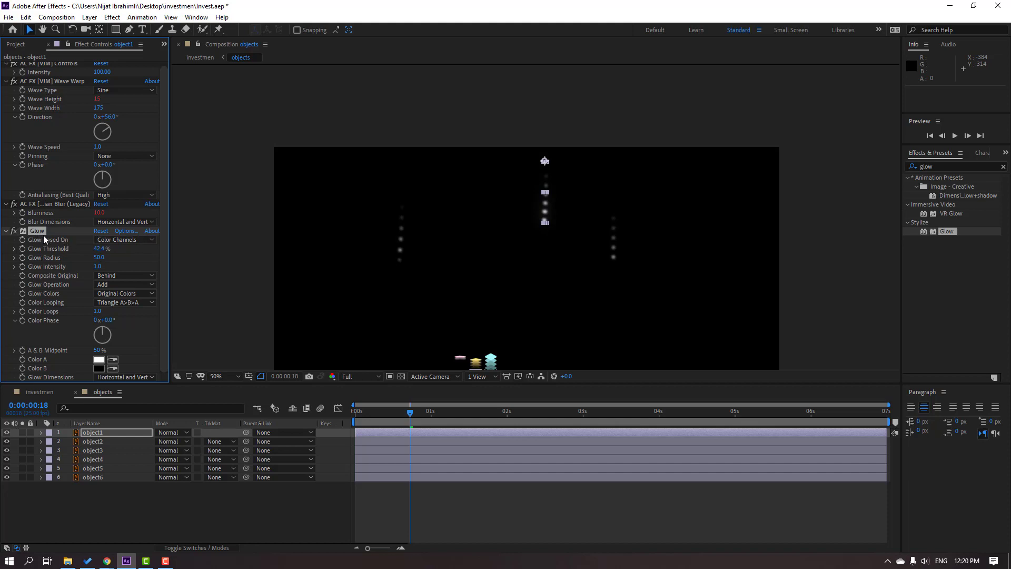
click(618, 233)
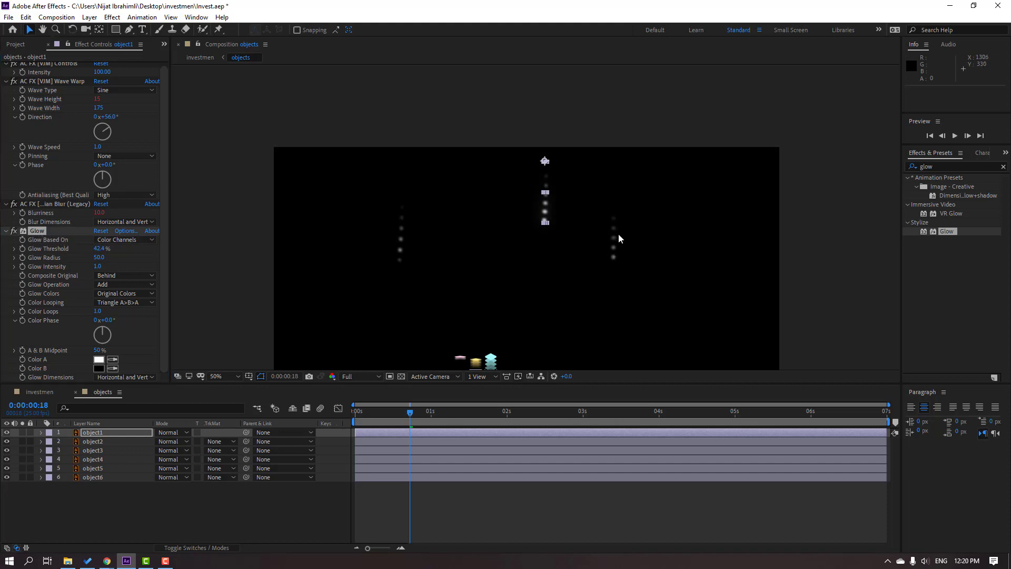
click(403, 240)
key(ctrl+alt+shift+e)
Apply the Glow effect to the blue, yellow and pink diamond stacks, the object5, object4 and object6 layers.
scroll(568, 328, up, 2)
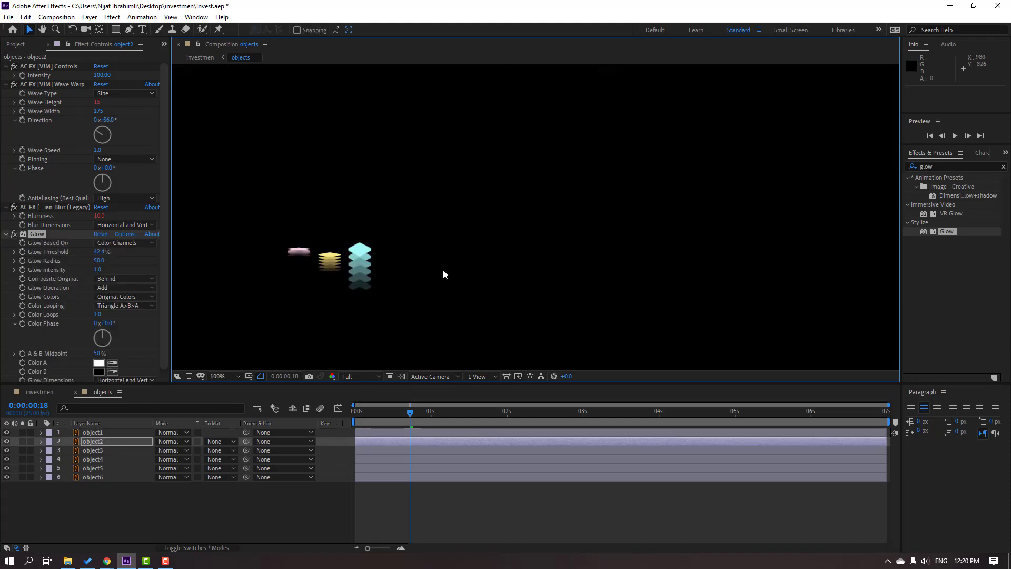
drag(427, 409, 466, 411)
click(355, 262)
key(ctrl+alt+shift+e)
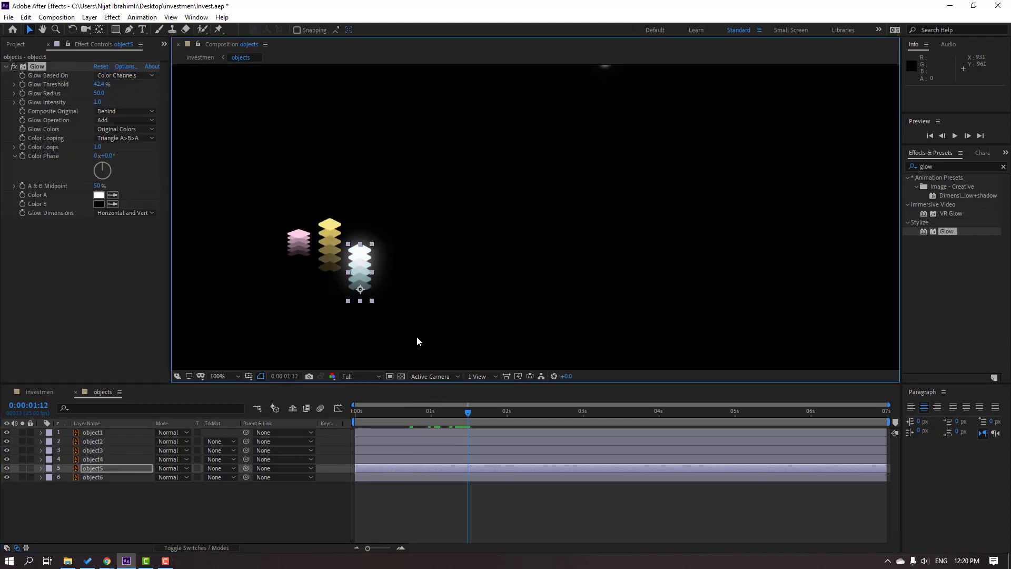
click(336, 235)
click(298, 242)
key(ctrl+alt+shift+e)
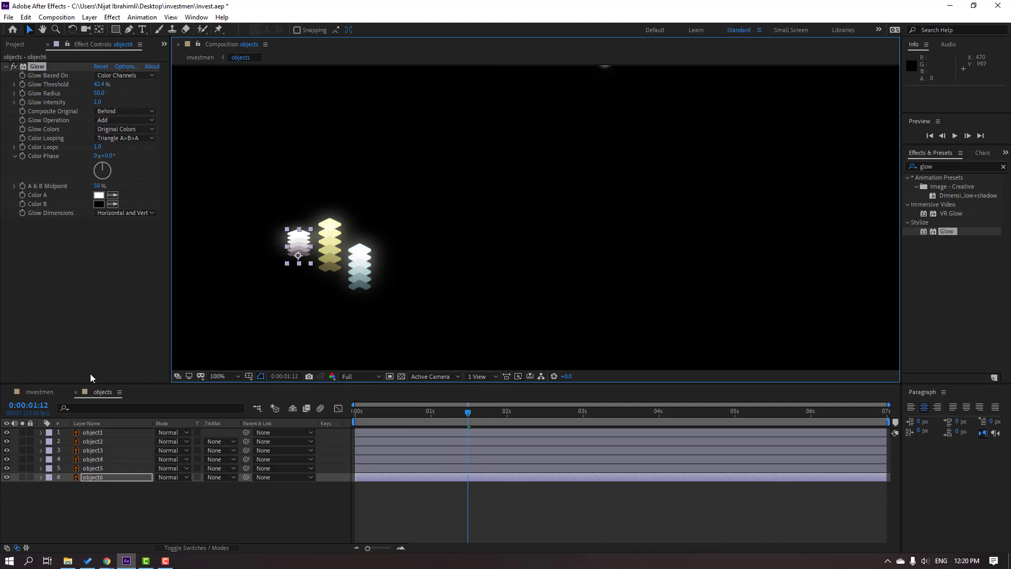
Preview the glowing columns and diamond stacks in the investmen composition.
click(40, 393)
key(space)
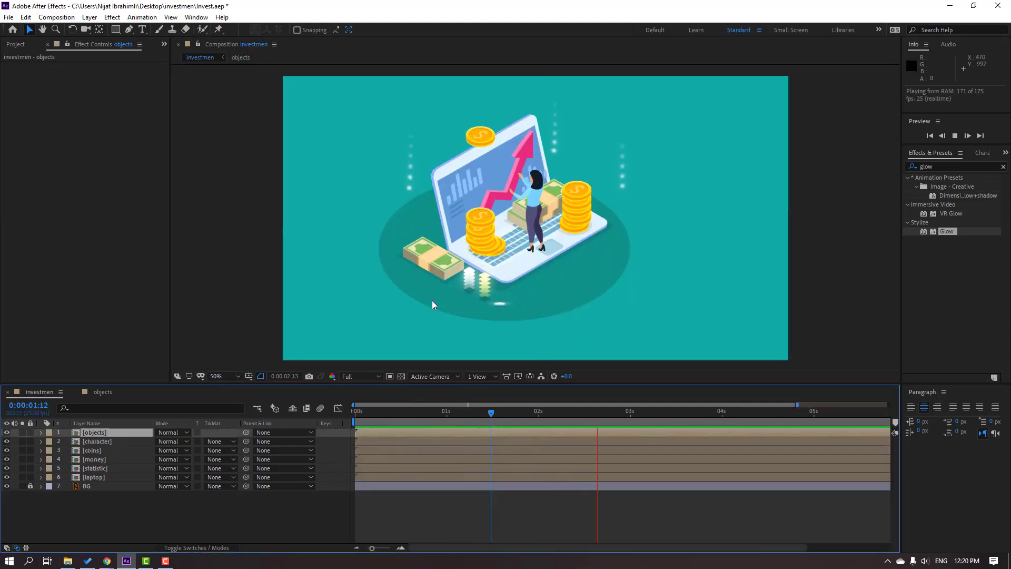
scroll(432, 300, down, 2)
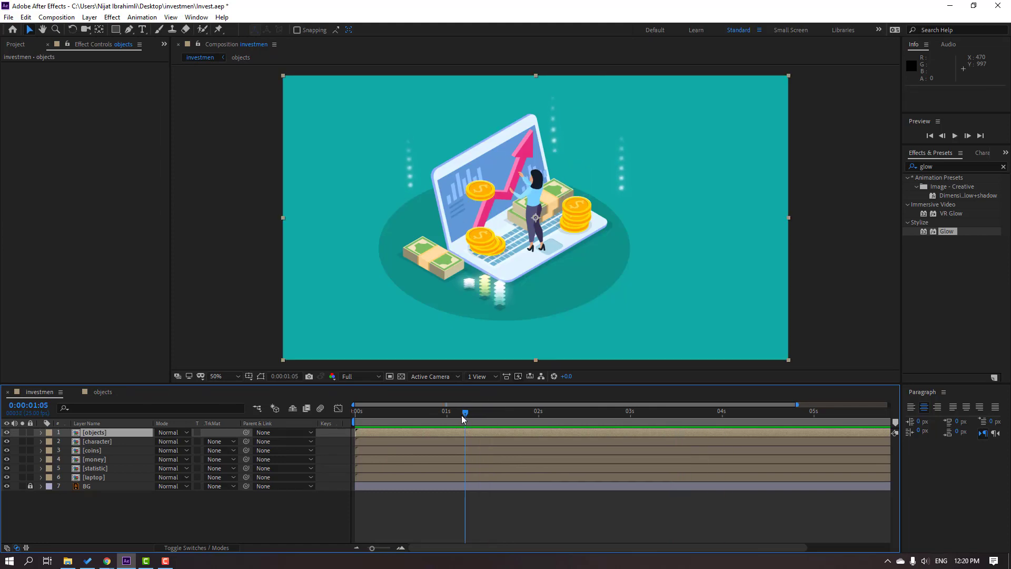
click(268, 537)
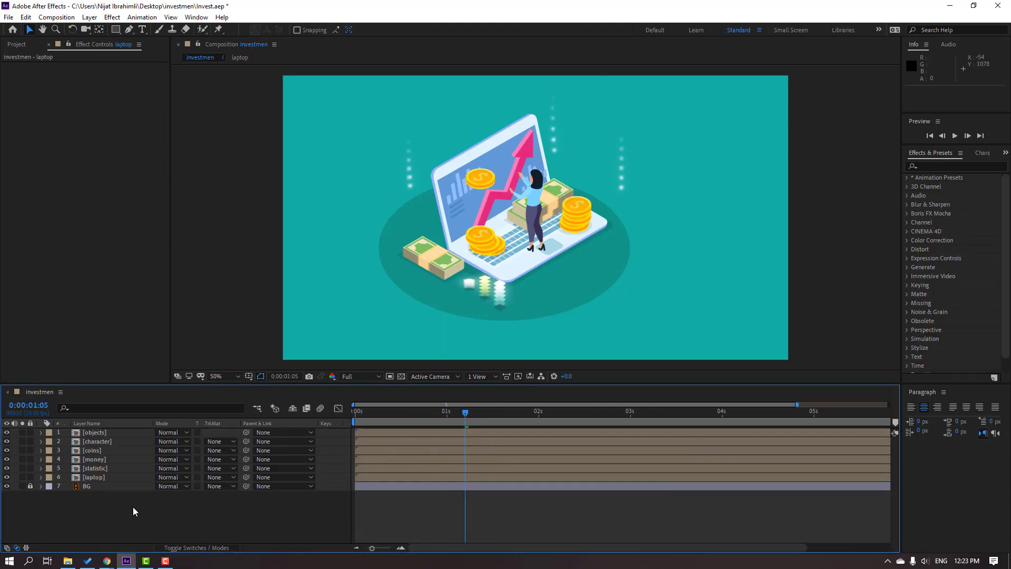
Open the laptop composition, apply CC Bender to the laptop1 layer and set its Amount to 6.
double_click(98, 477)
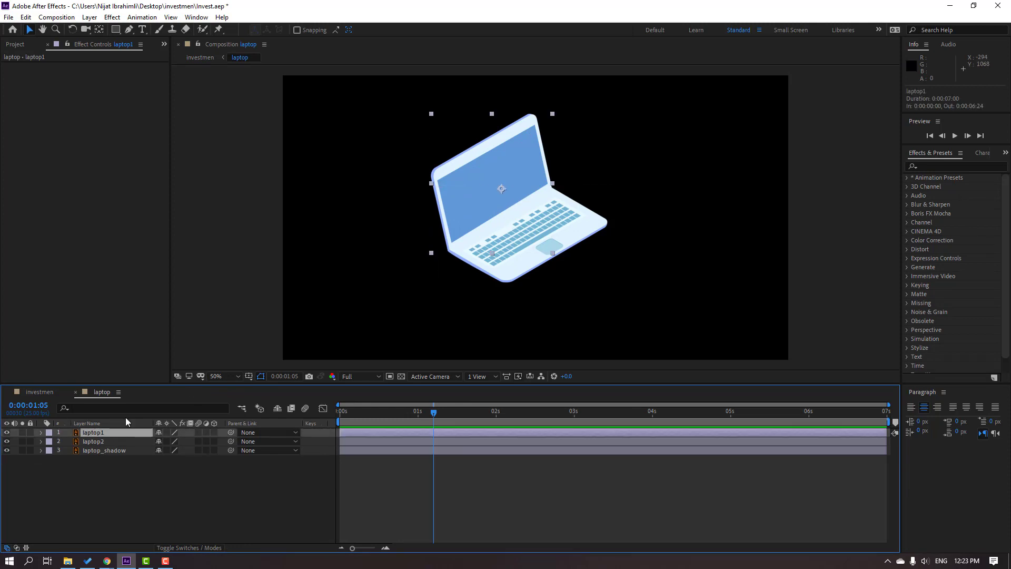
click(969, 165)
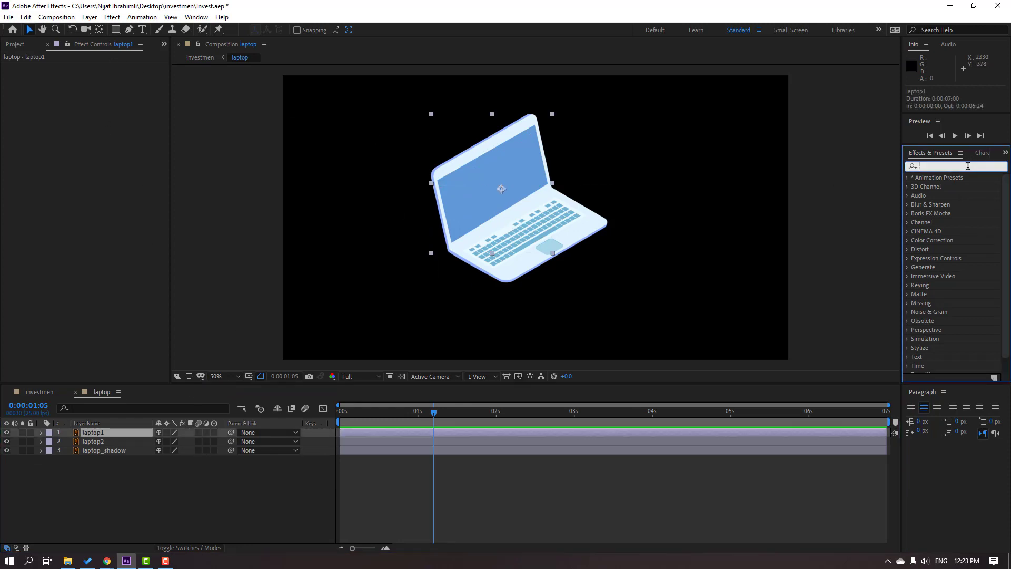
text(bend)
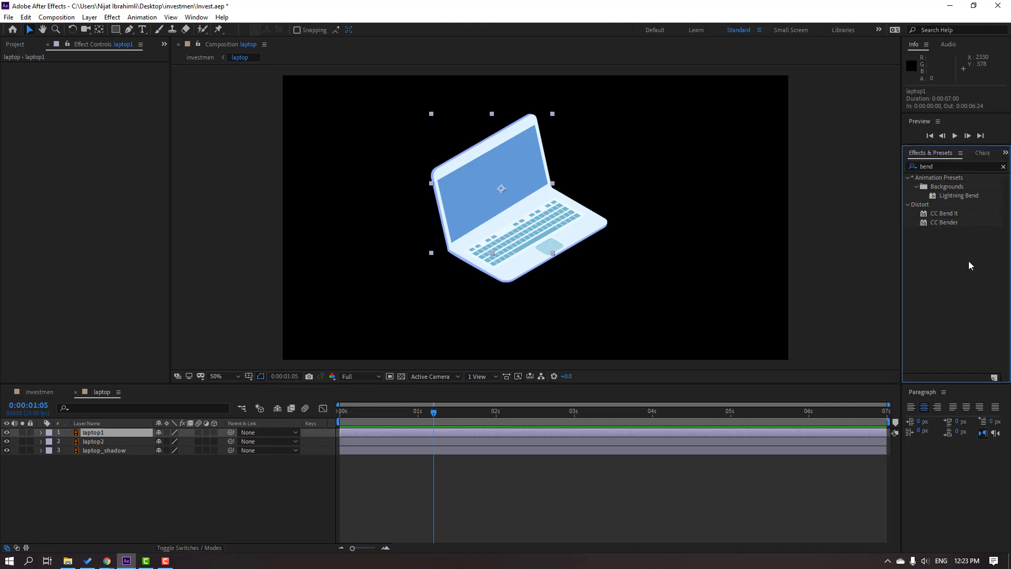
drag(946, 226, 206, 428)
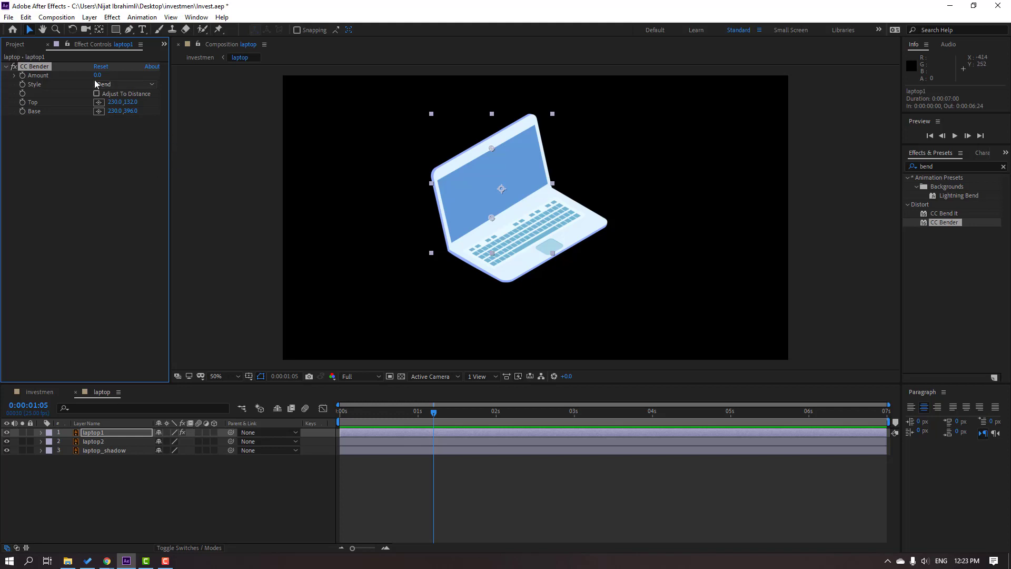
drag(98, 76, 98, 77)
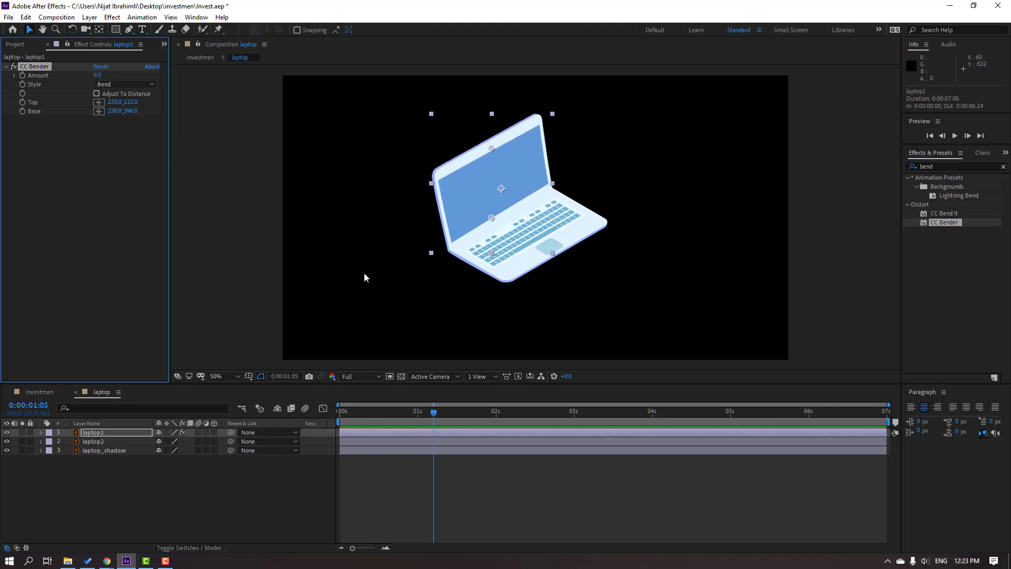
Undo the last CC Bender Amount change and start keyframing Amount on the laptop1 layer at the first frame.
key(ctrl+z)
drag(439, 415, 320, 419)
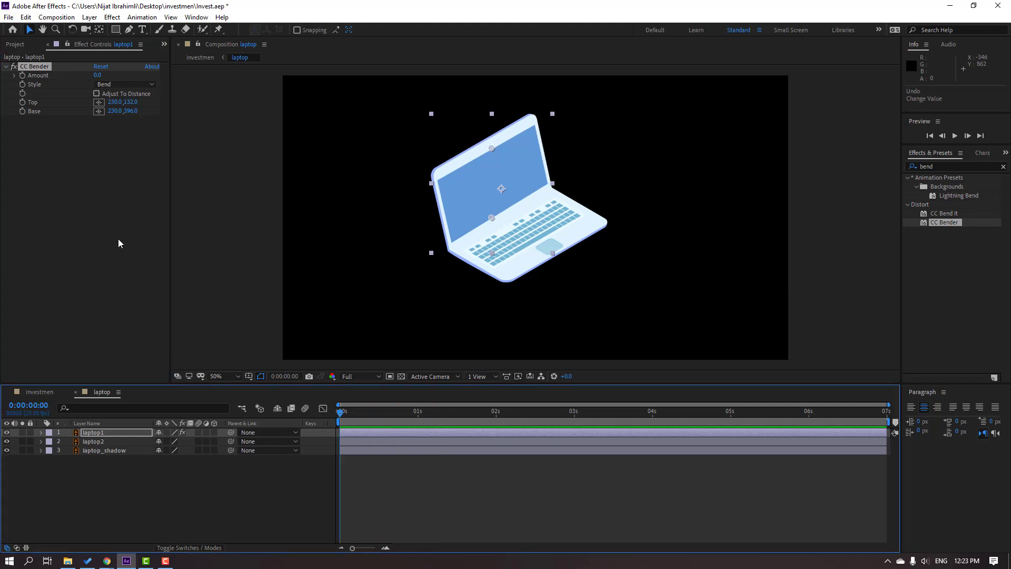
click(22, 78)
key(u)
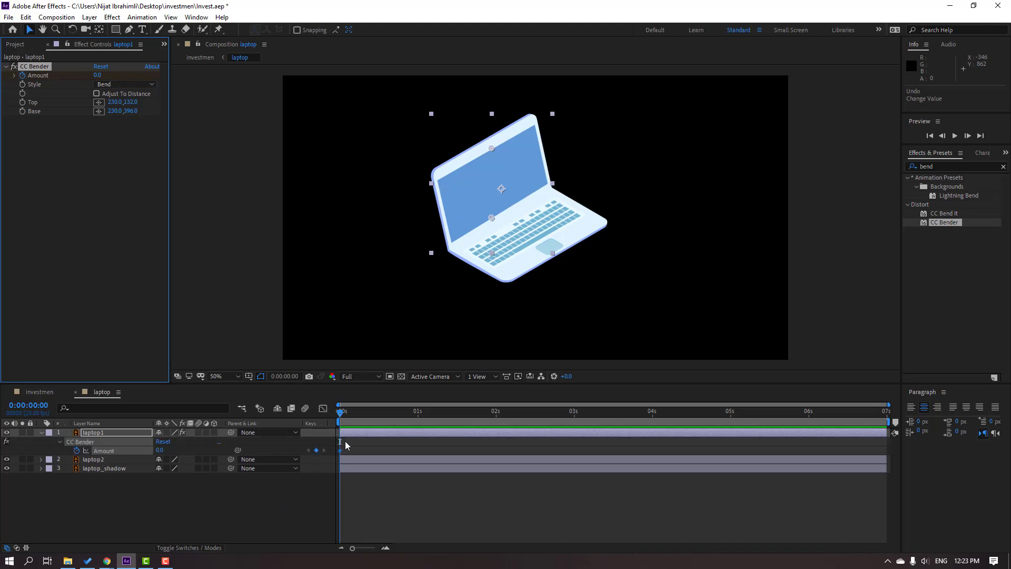
Keyframe CC Bender's Amount on laptop1 at -20 at 0:00:00:10 and at 10 at 0:00:00:20.
key(shift+Page_Down)
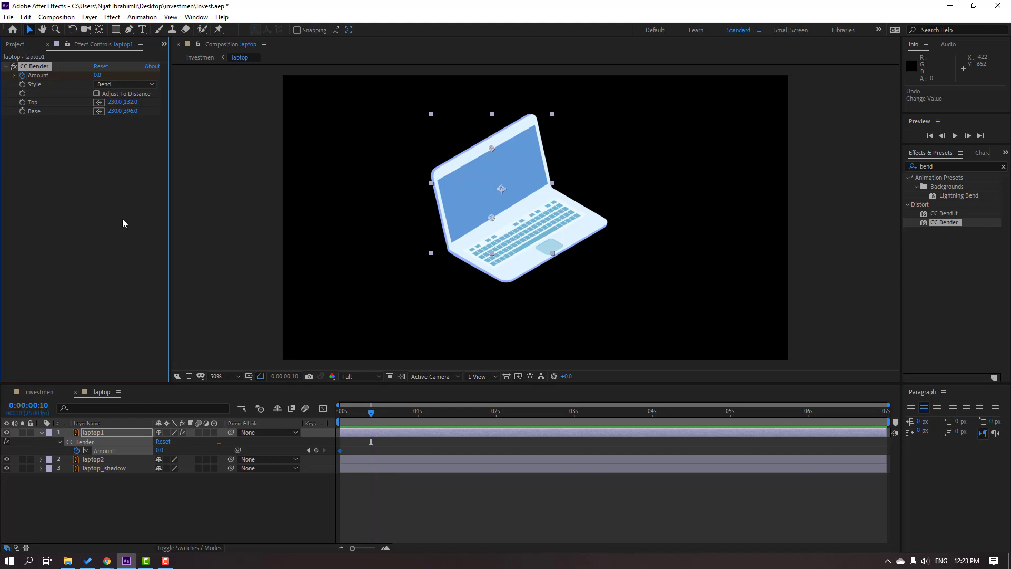
drag(98, 79, 101, 89)
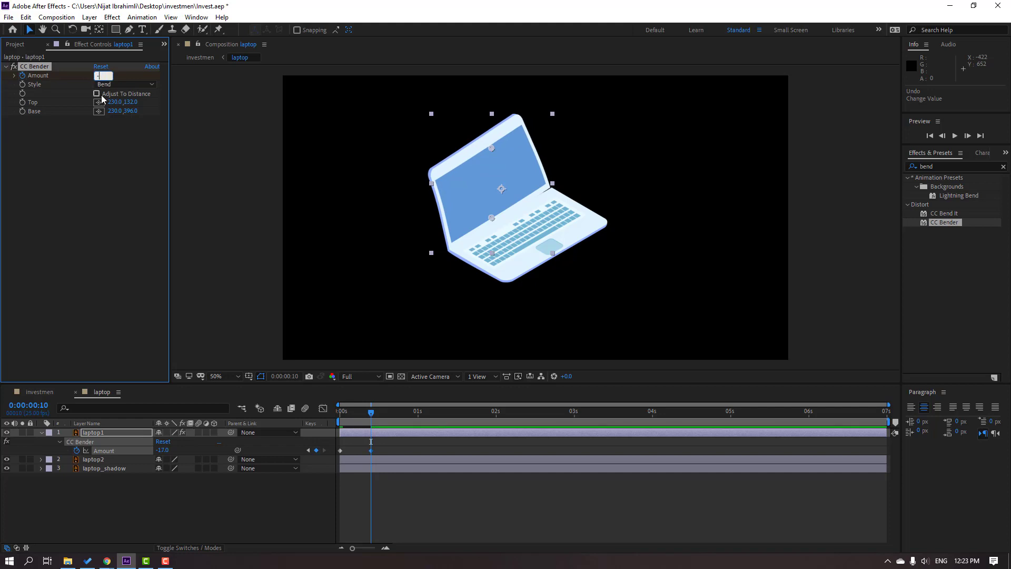
text(-20)
key(Return)
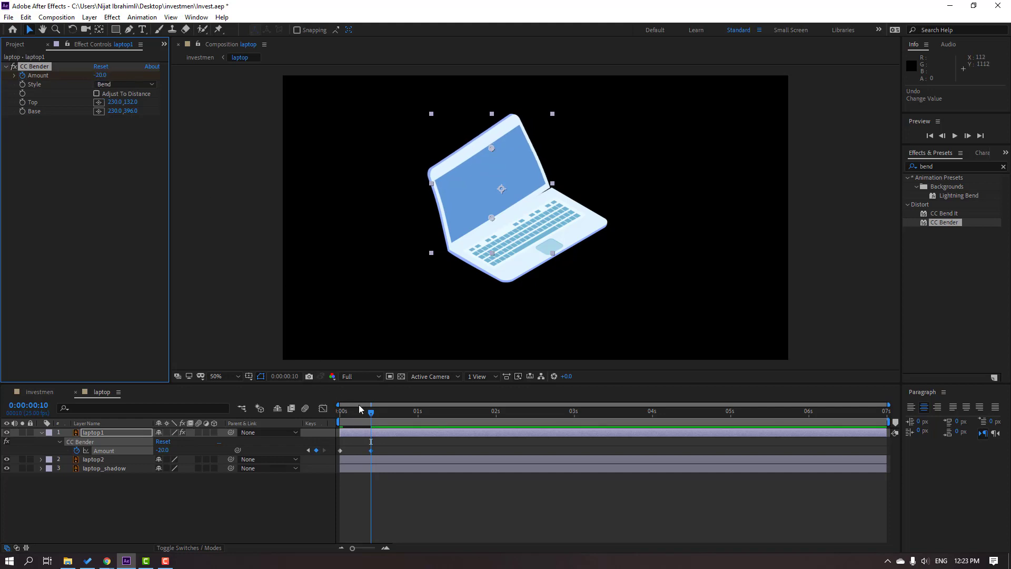
key(shift+Page_Down)
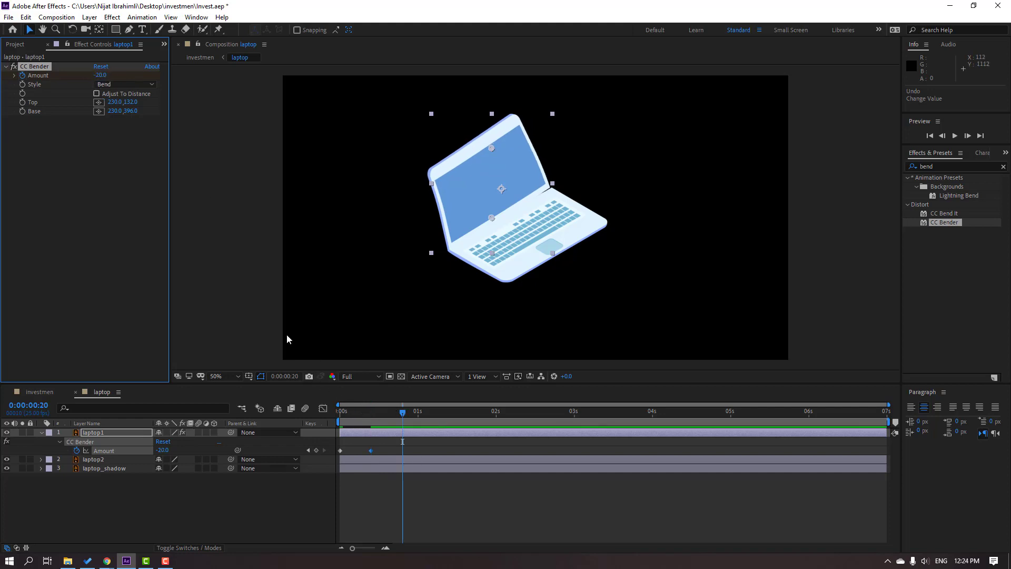
click(101, 75)
text(10)
key(Return)
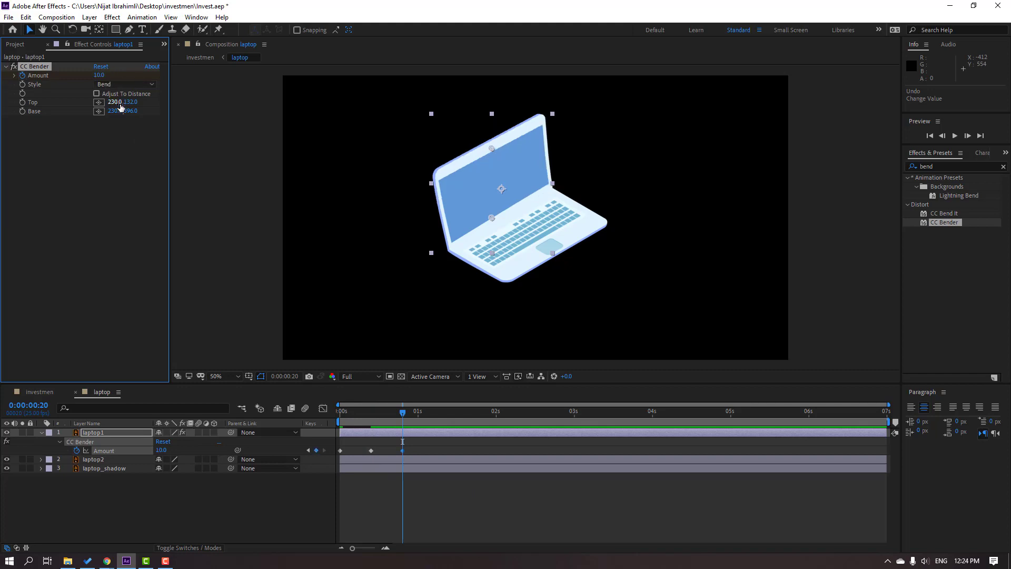
Set the Amount keyframe at the first frame to 10 and preview the bending laptop screen.
drag(404, 413, 316, 418)
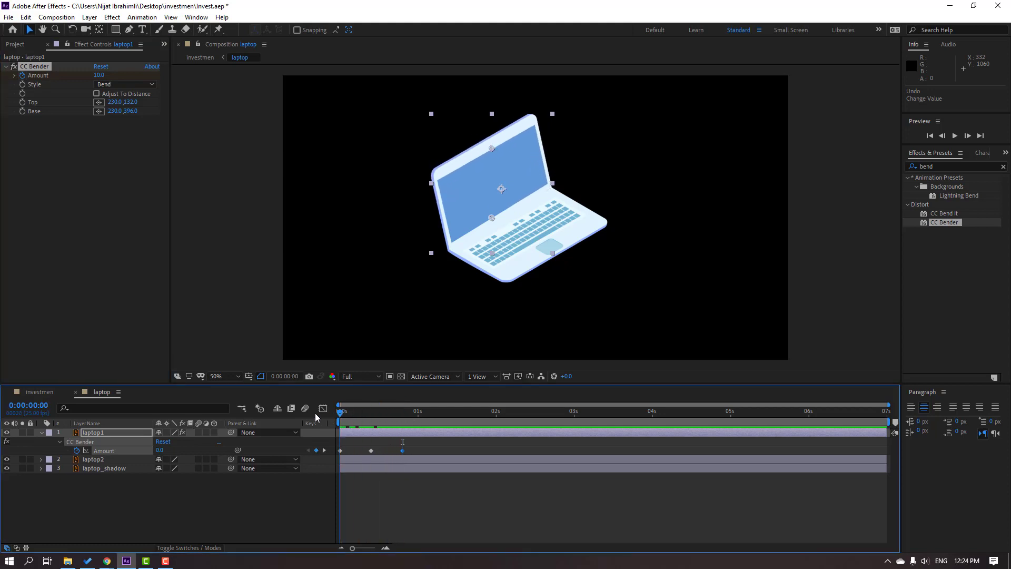
click(101, 78)
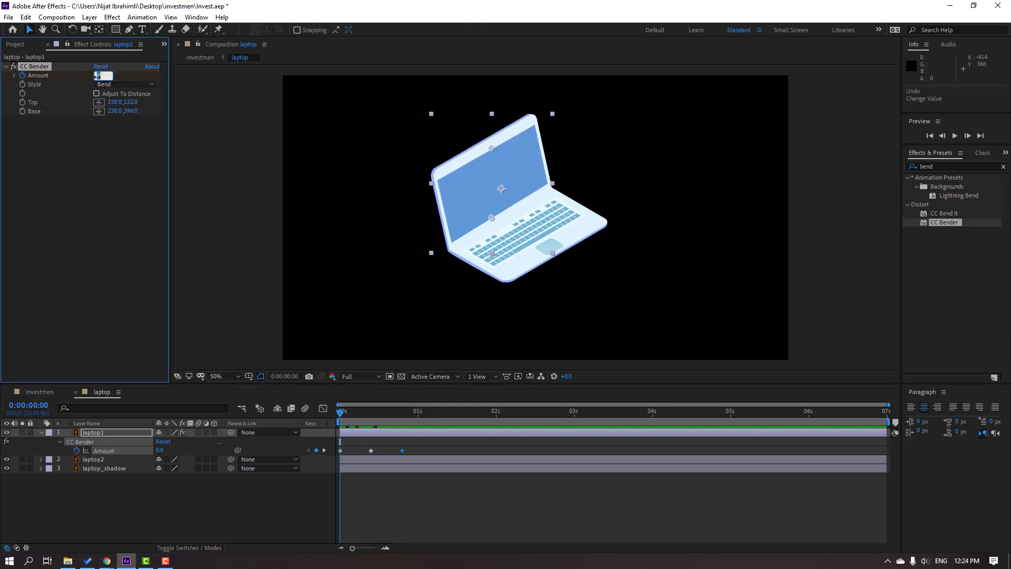
key(space)
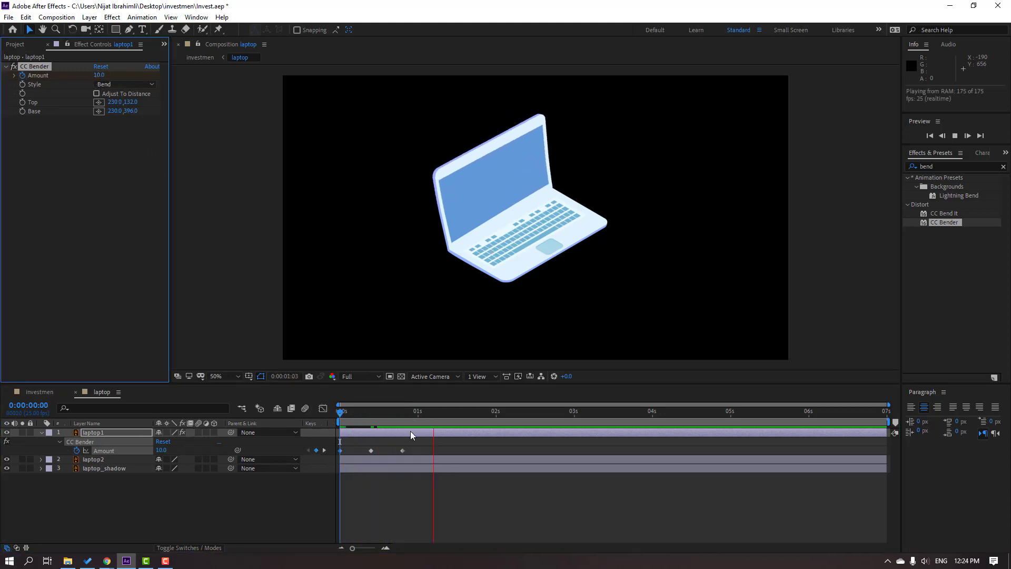
At 0:00:00:10, move CC Bender's Base point to 269, 394 and its Top point to 226, 128, and preview the bend.
click(358, 416)
drag(340, 412, 371, 412)
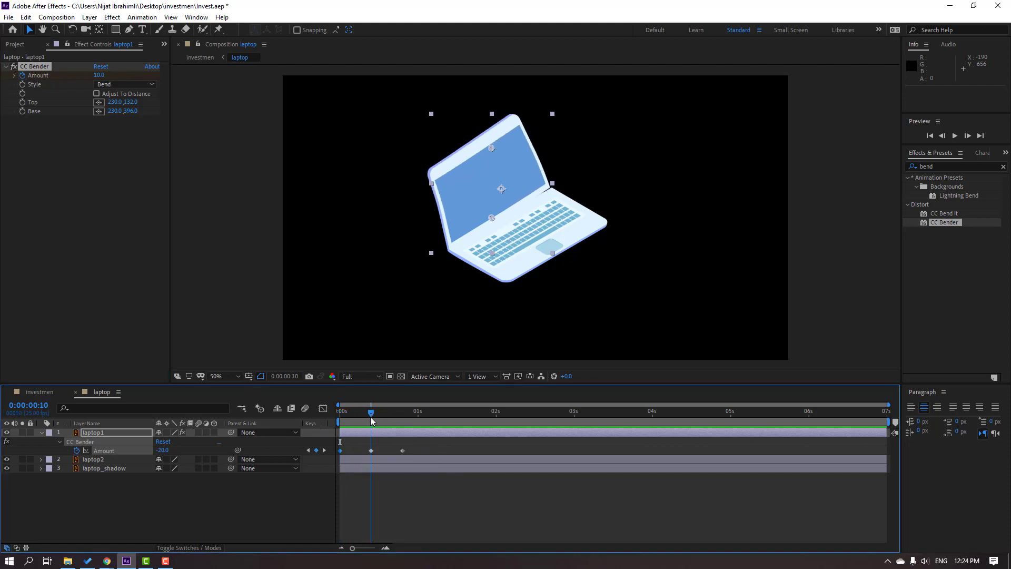
scroll(513, 226, up, 4)
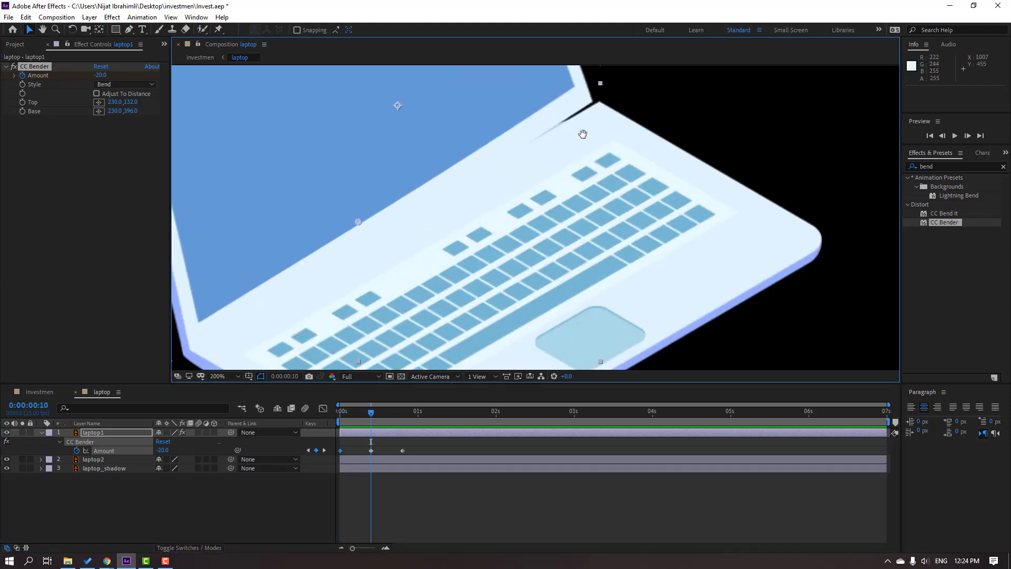
scroll(422, 364, down, 3)
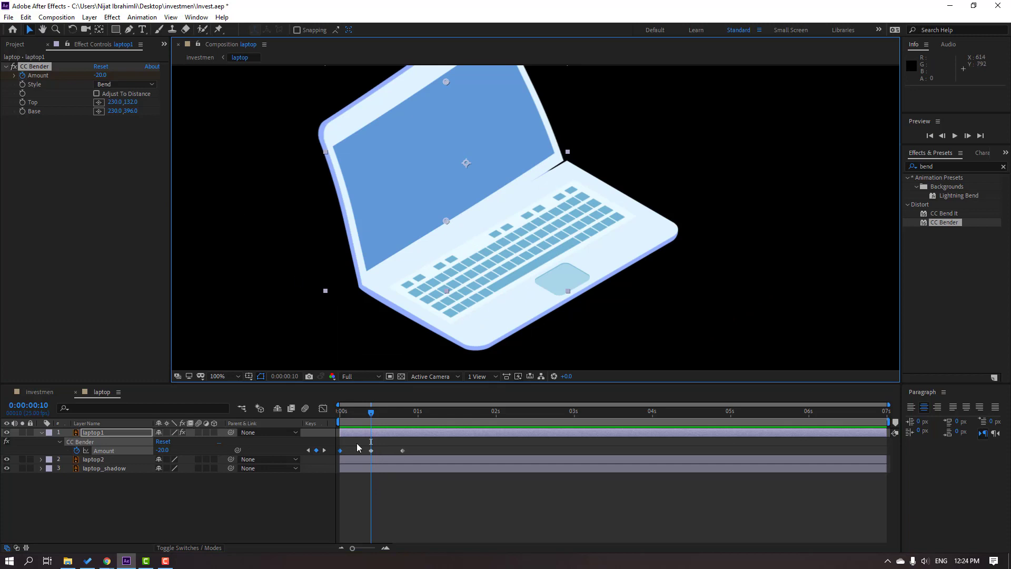
scroll(516, 253, down, 2)
scroll(474, 232, up, 2)
drag(446, 221, 453, 251)
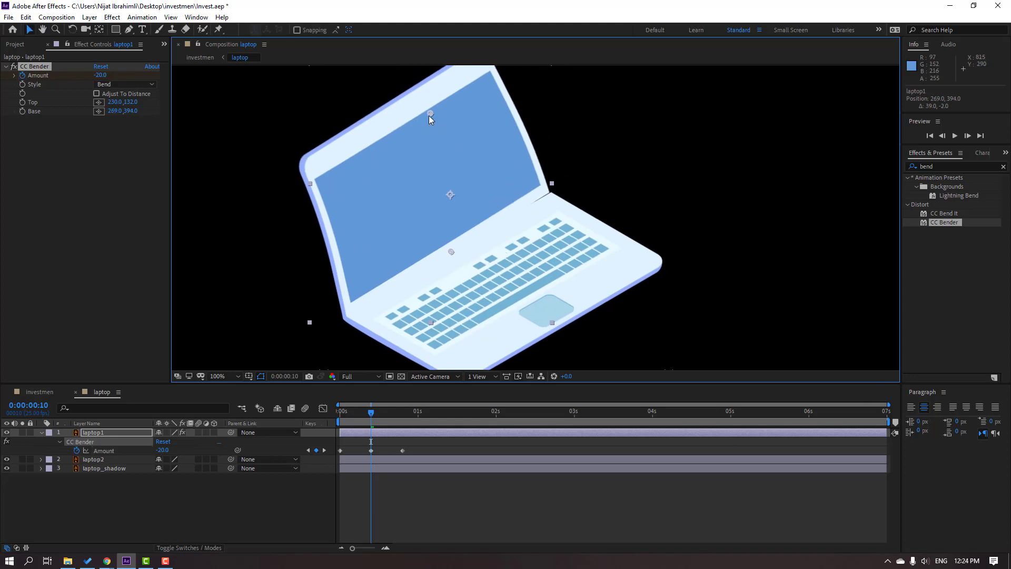
mouse_move(429, 115)
mouse_down()
mouse_move(437, 112)
mouse_move(425, 110)
mouse_up()
key(comma)
key(space)
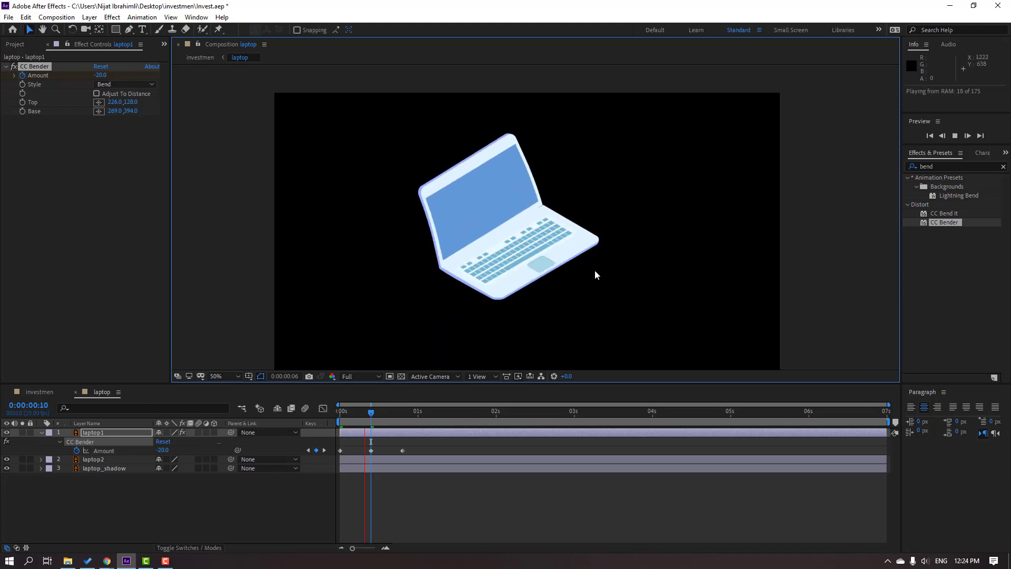
key(period)
key(space)
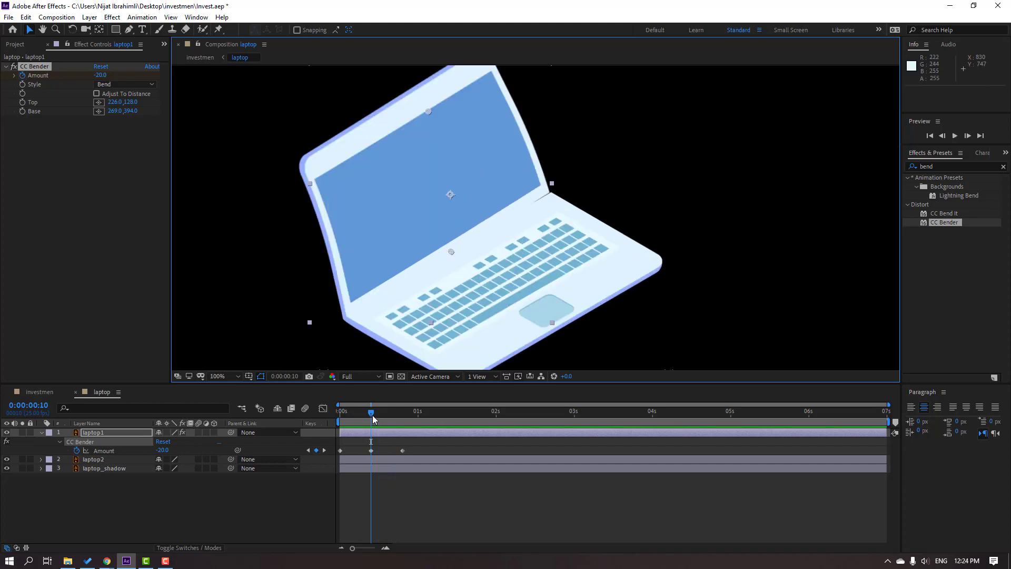
Apply Easy Ease to the three Amount keyframes of laptop1 and return to the first frame.
drag(413, 451, 341, 464)
right_click(340, 450)
mouse_move(432, 441)
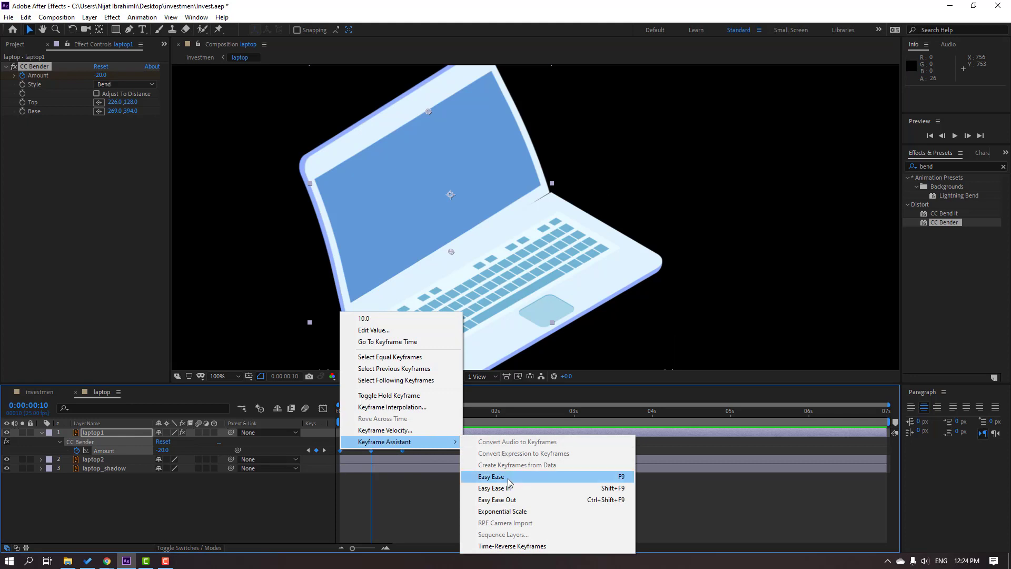
click(490, 477)
key(Home)
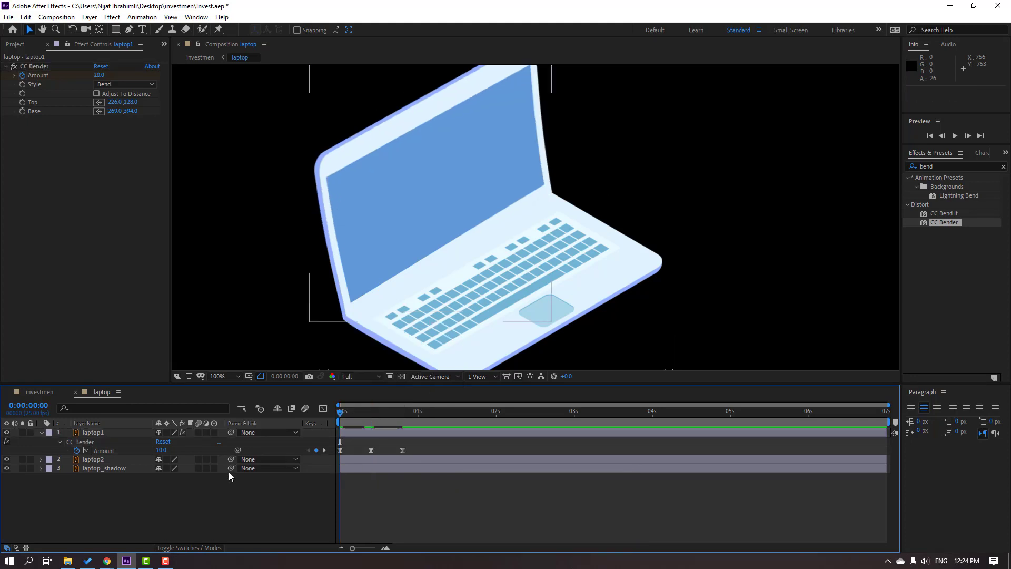
Add the expression loopOutDuration(type = "cycle", duration = 0) to CC Bender's Amount on laptop1.
alt+click(77, 450)
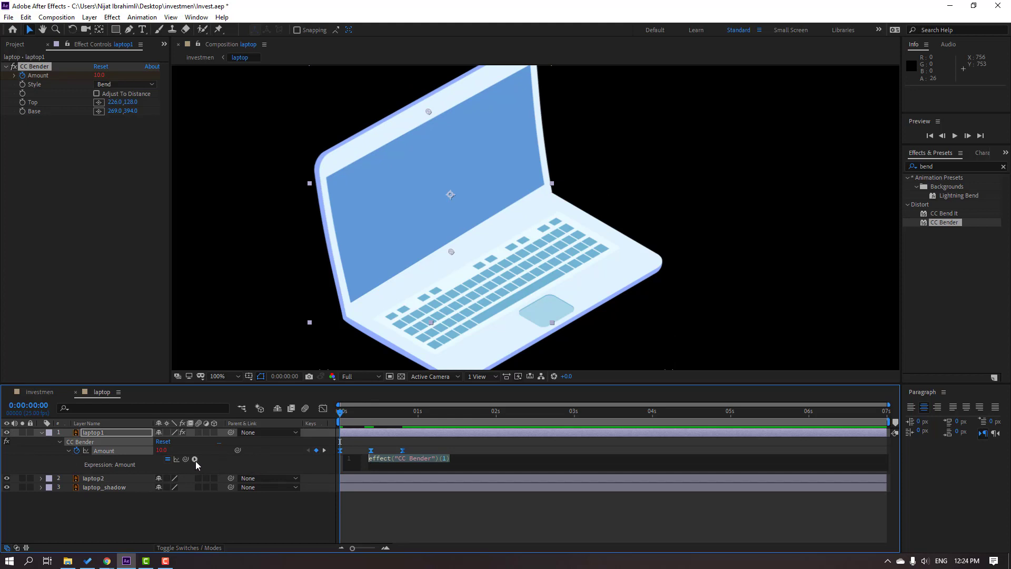
click(194, 459)
mouse_move(284, 407)
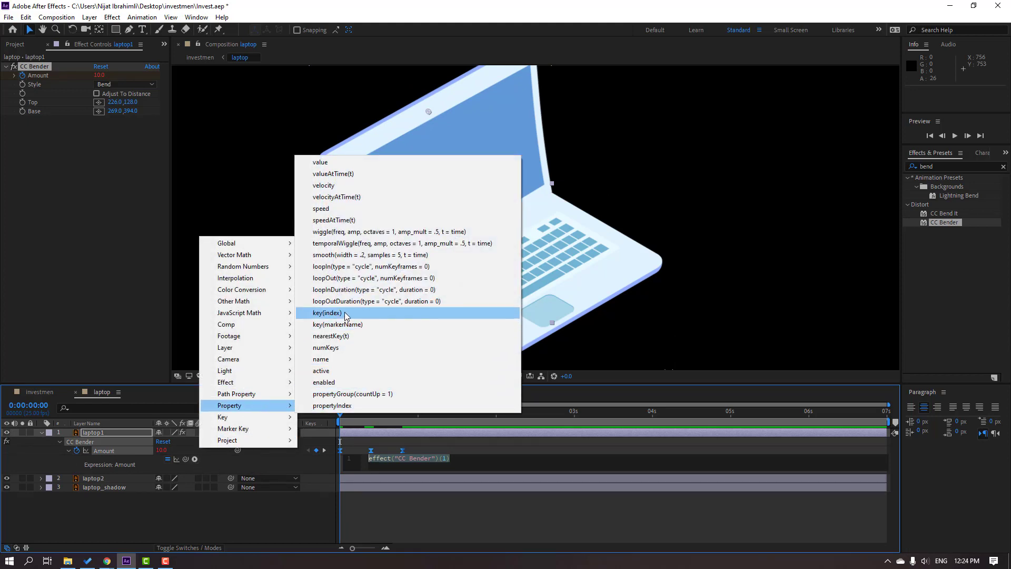
click(369, 300)
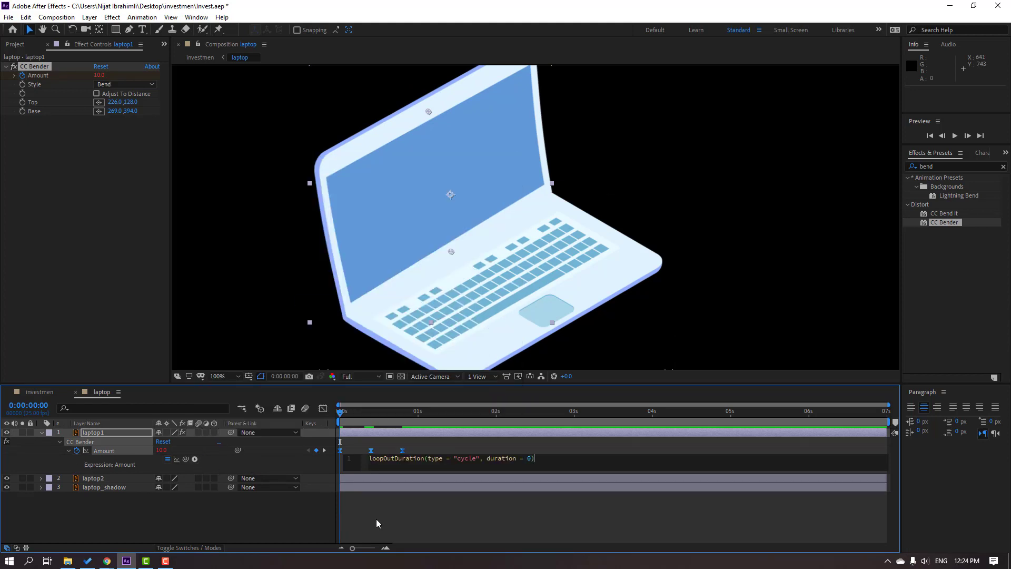
click(637, 515)
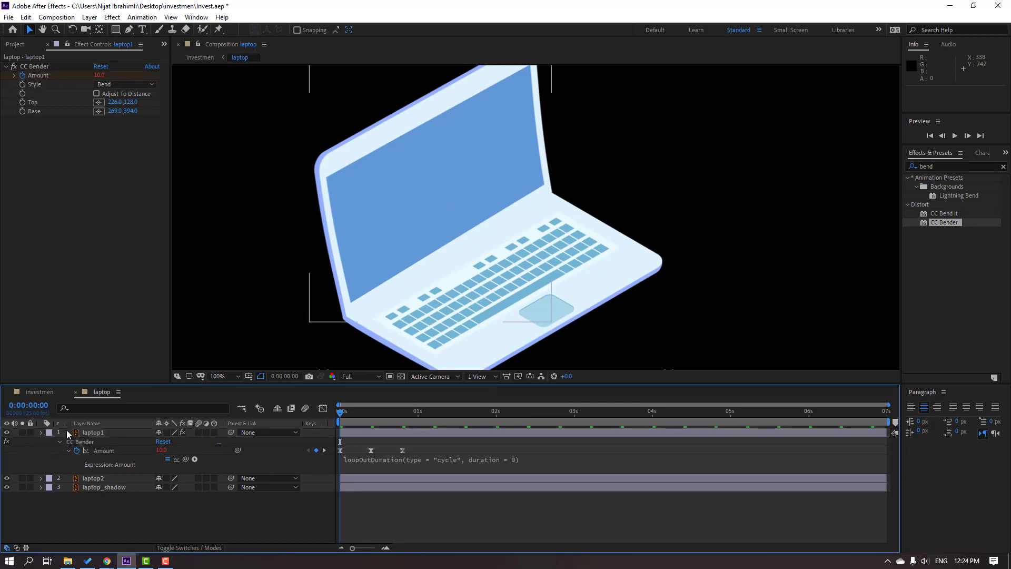
Collapse laptop1's properties and preview the looping screen bend in the laptop and investmen compositions.
click(42, 433)
scroll(375, 287, down, 4)
key(space)
scroll(328, 311, up, 2)
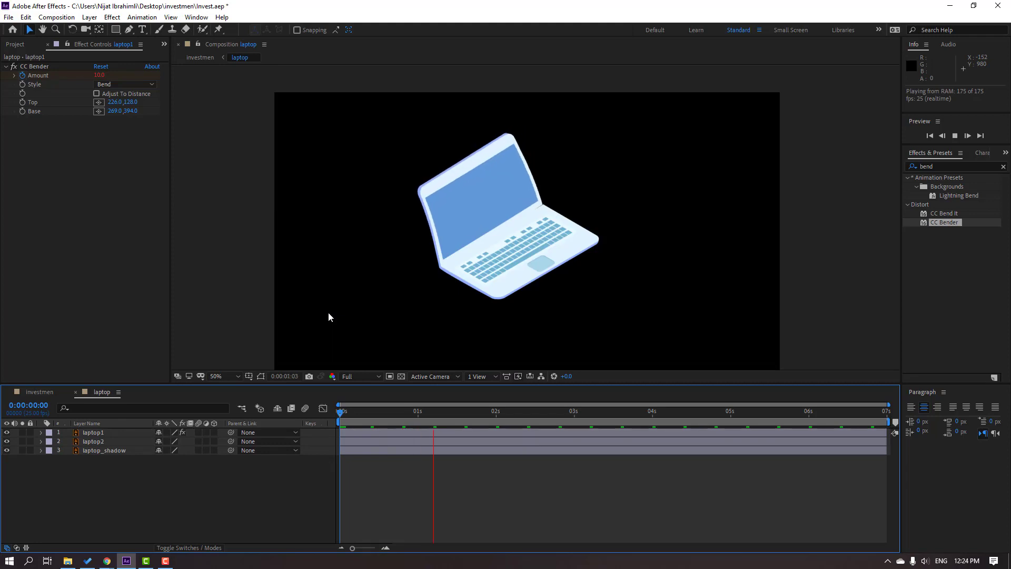
scroll(329, 317, down, 2)
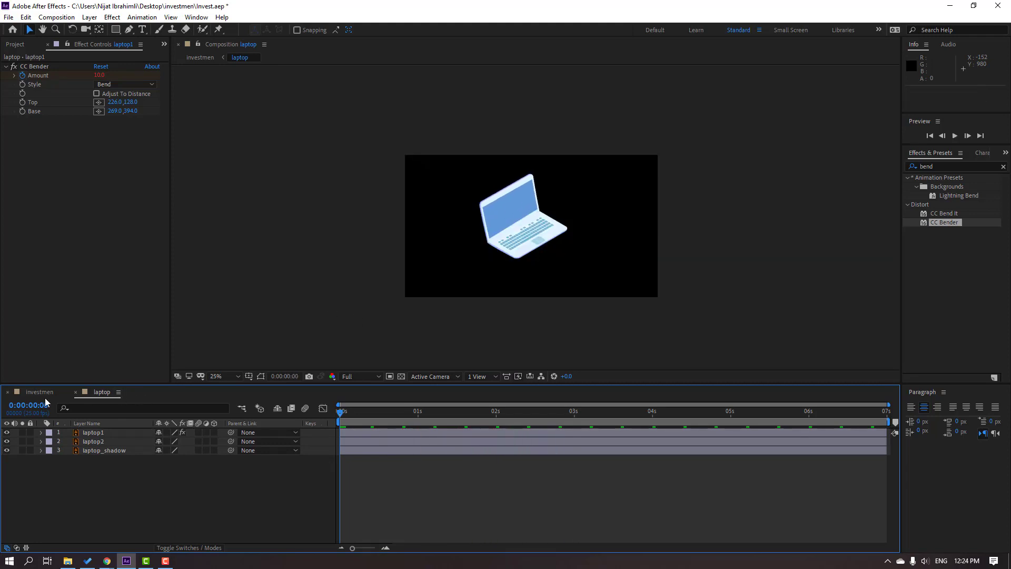
click(30, 393)
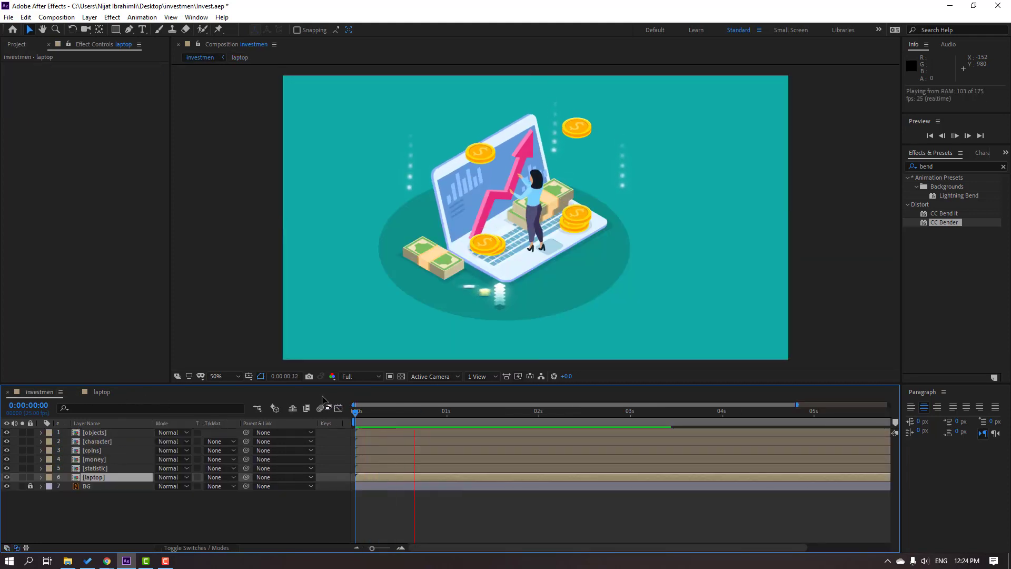
In the laptop composition, slow the bend by proportionally stretching laptop1's three Amount keyframes so the last falls at about 1.7 seconds.
click(100, 392)
click(100, 434)
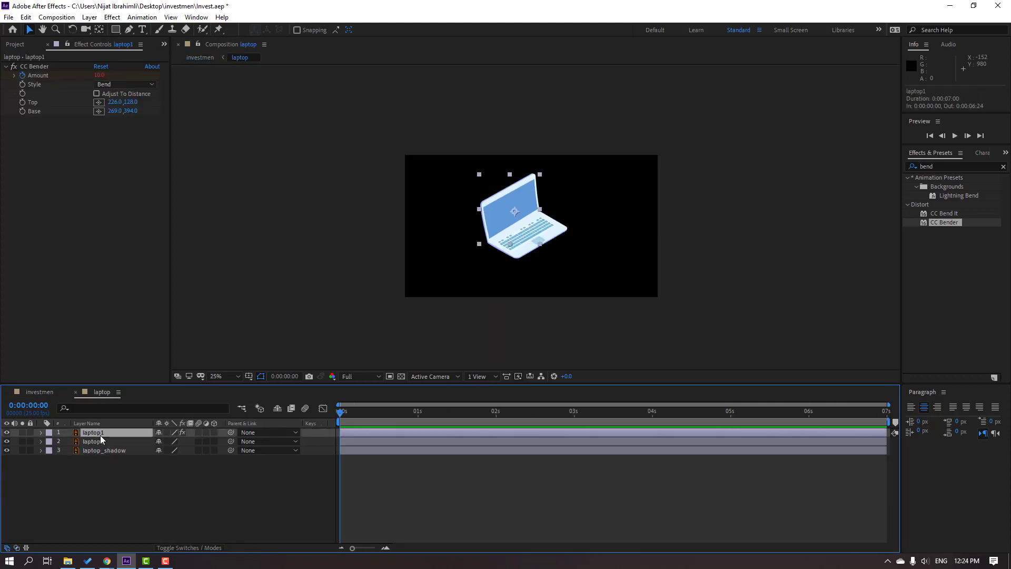
key(u)
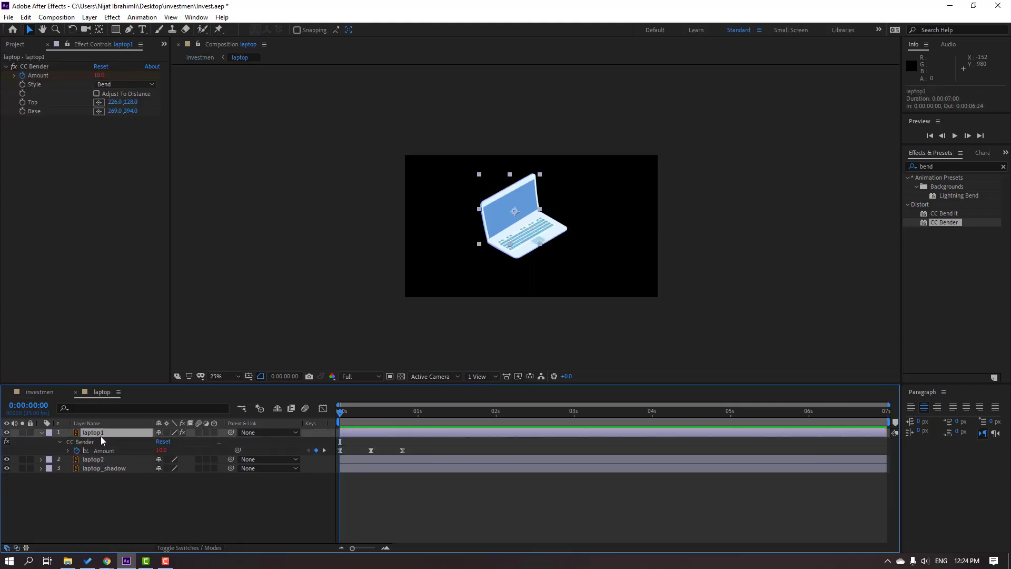
drag(416, 448, 330, 454)
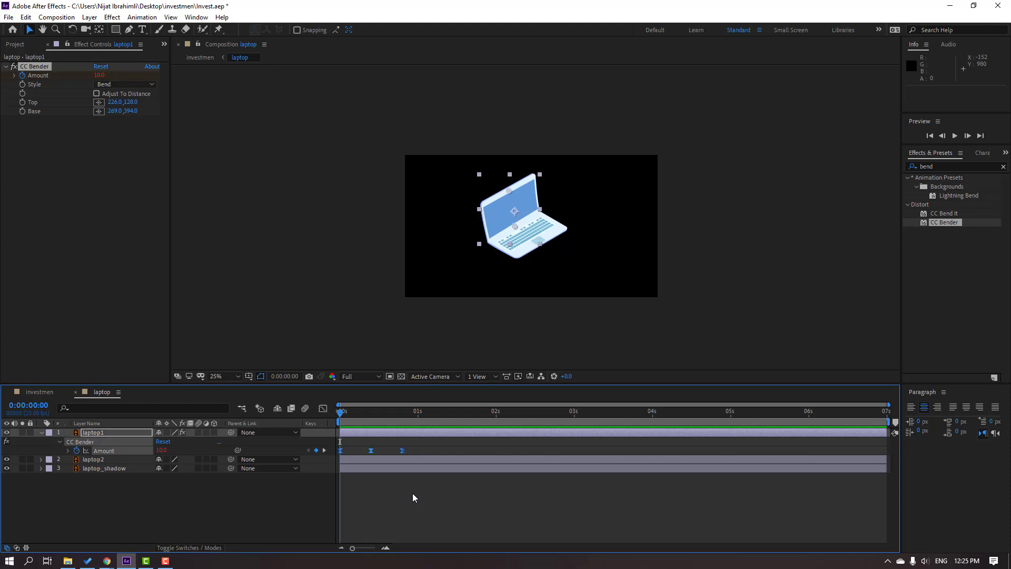
drag(404, 451, 495, 453)
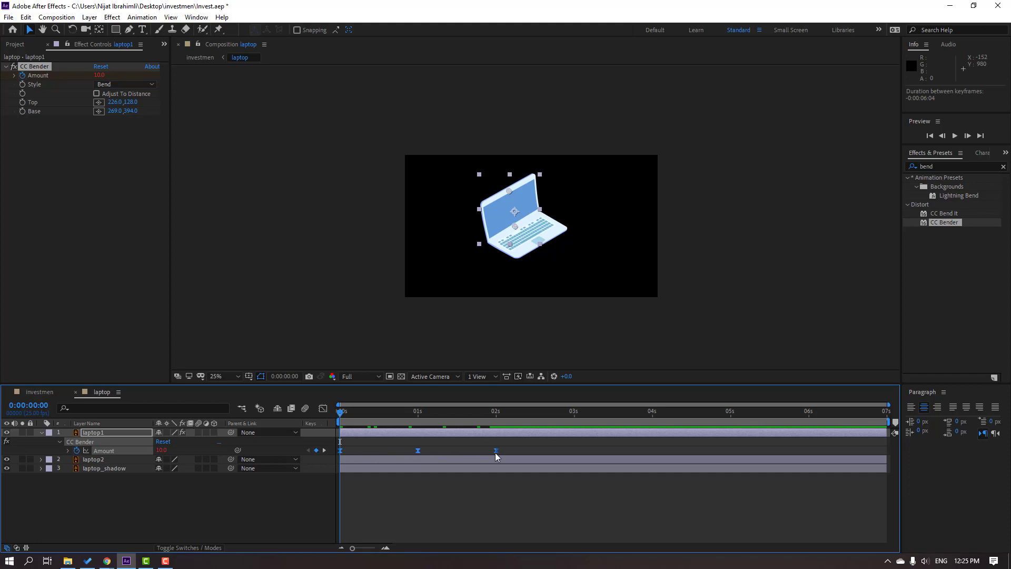
key(space)
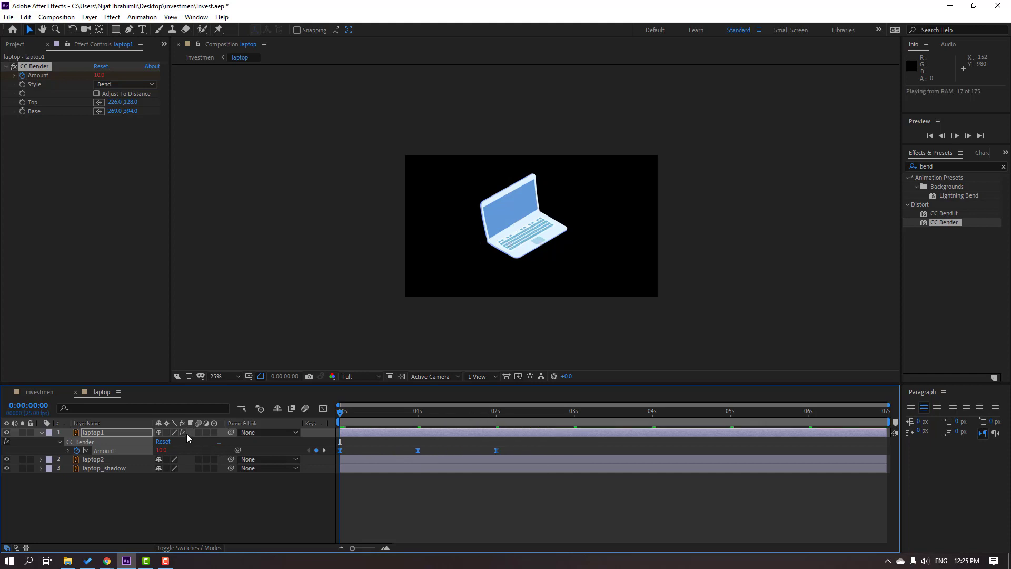
key(space)
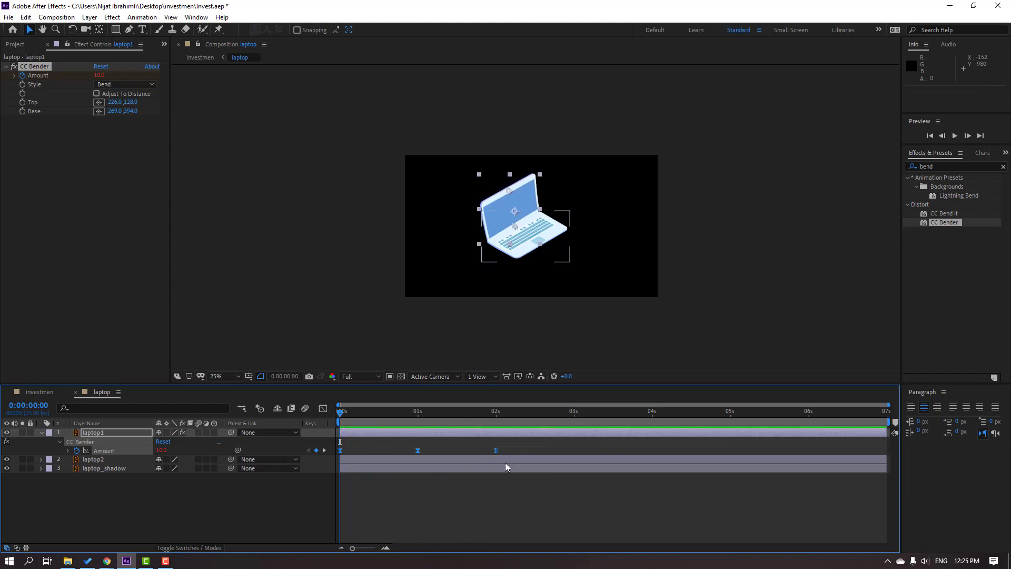
drag(496, 454, 471, 454)
Preview the slower laptop bend in the investmen composition and close the laptop composition's timeline.
click(51, 391)
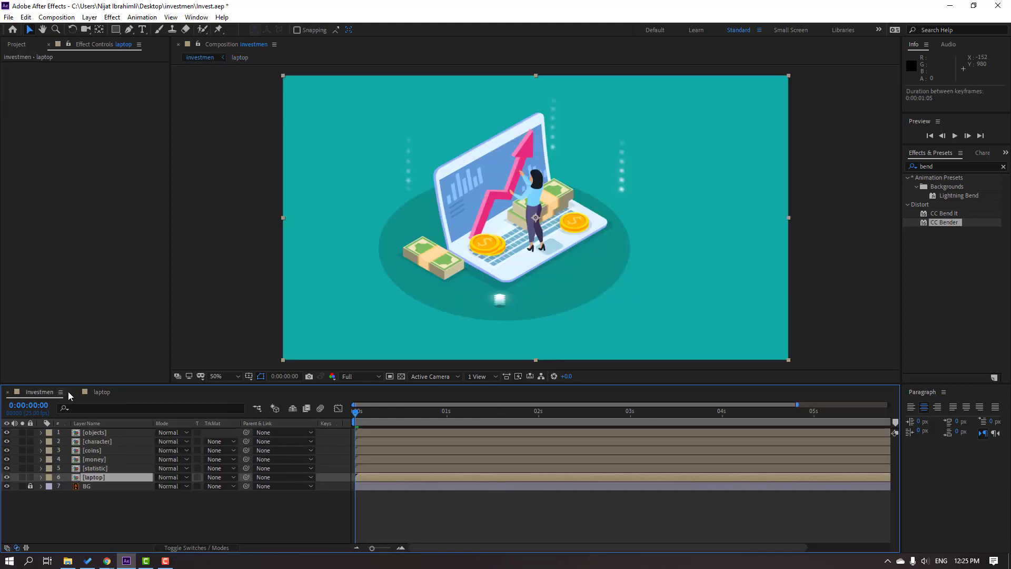
key(space)
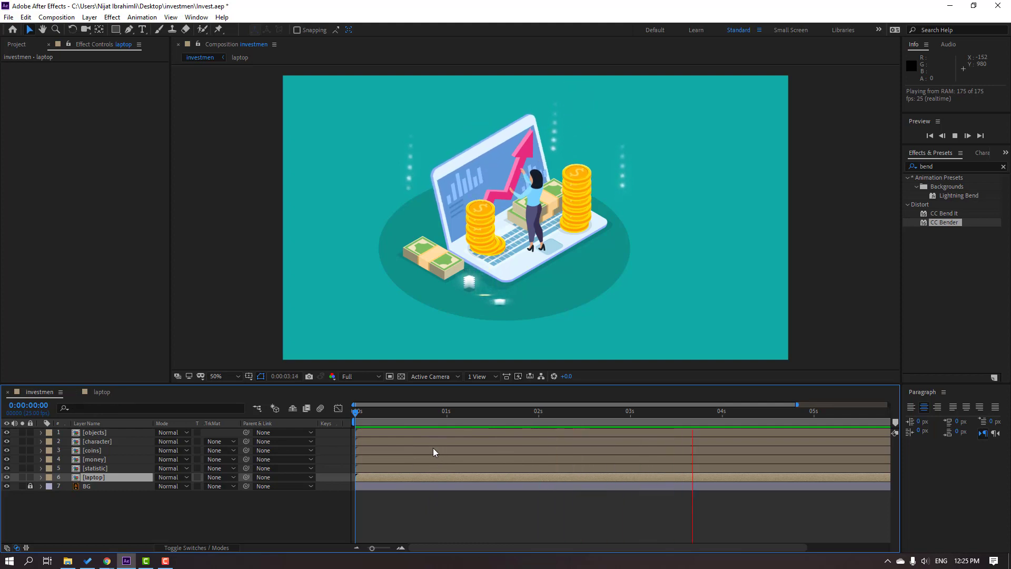
key(space)
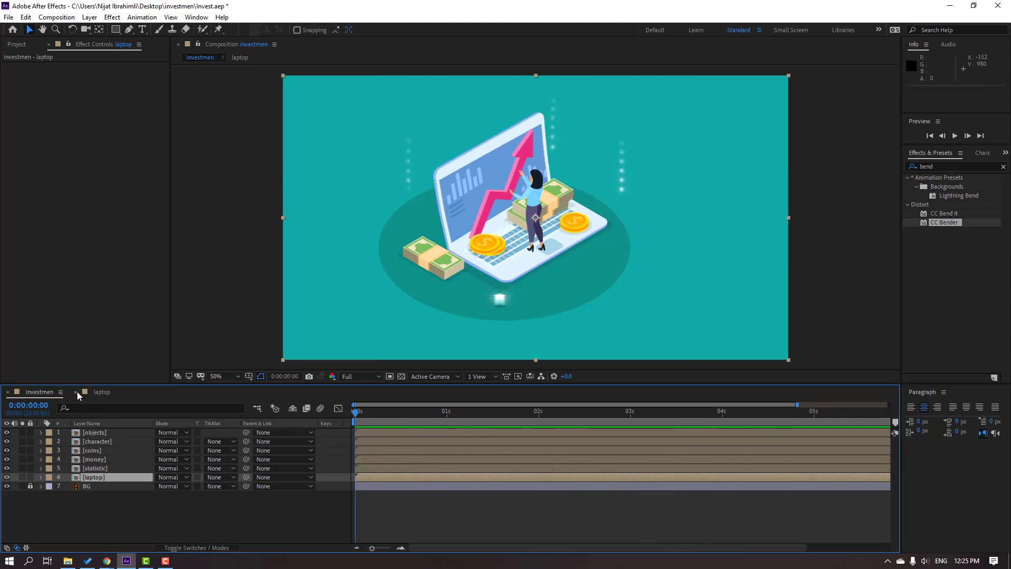
click(76, 393)
click(108, 514)
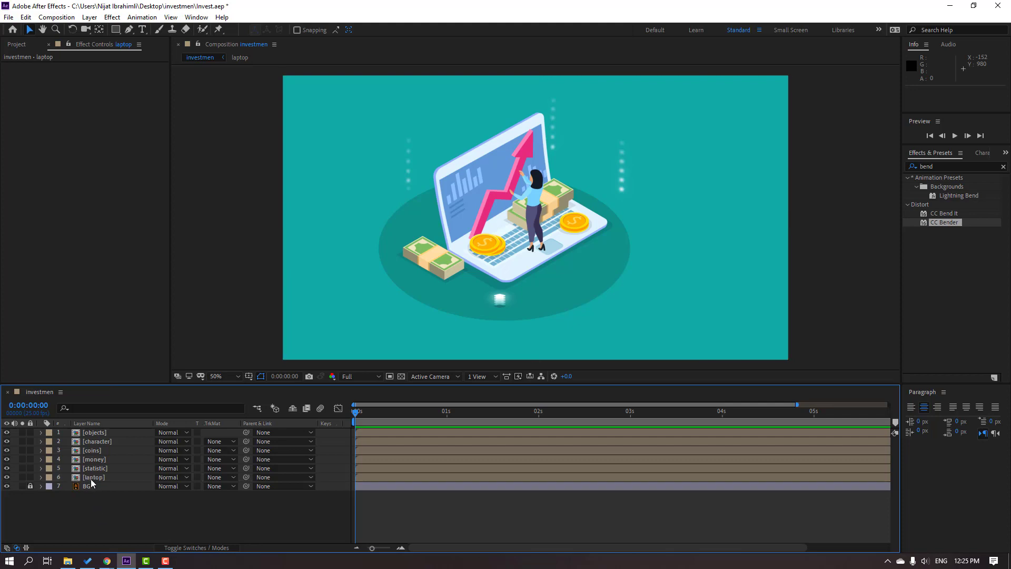
In the statistic composition, draw an open four-point Pen mask path on the arrow layer from its base through both bends to its tip.
double_click(94, 468)
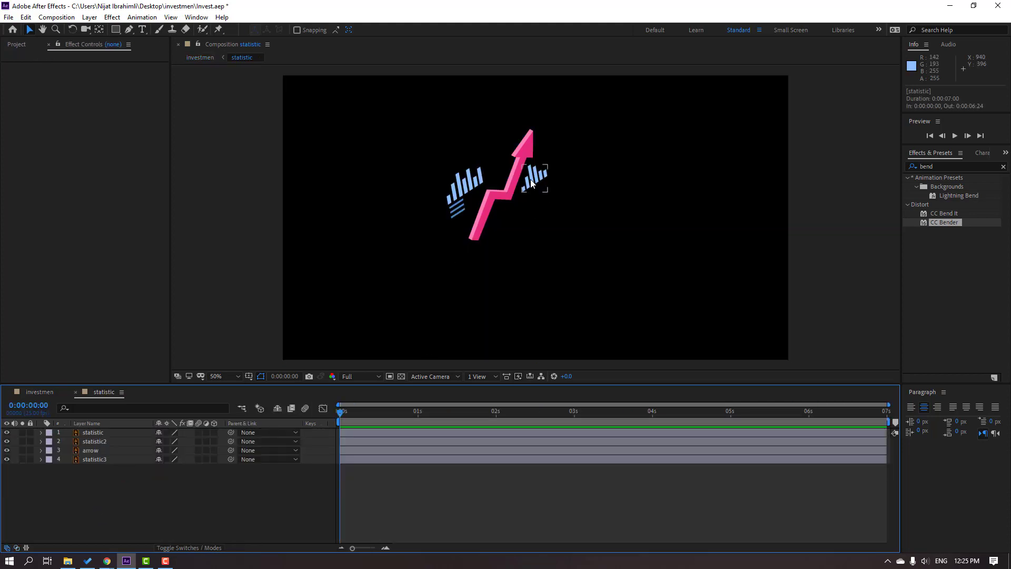
scroll(542, 198, up, 2)
drag(502, 115, 490, 127)
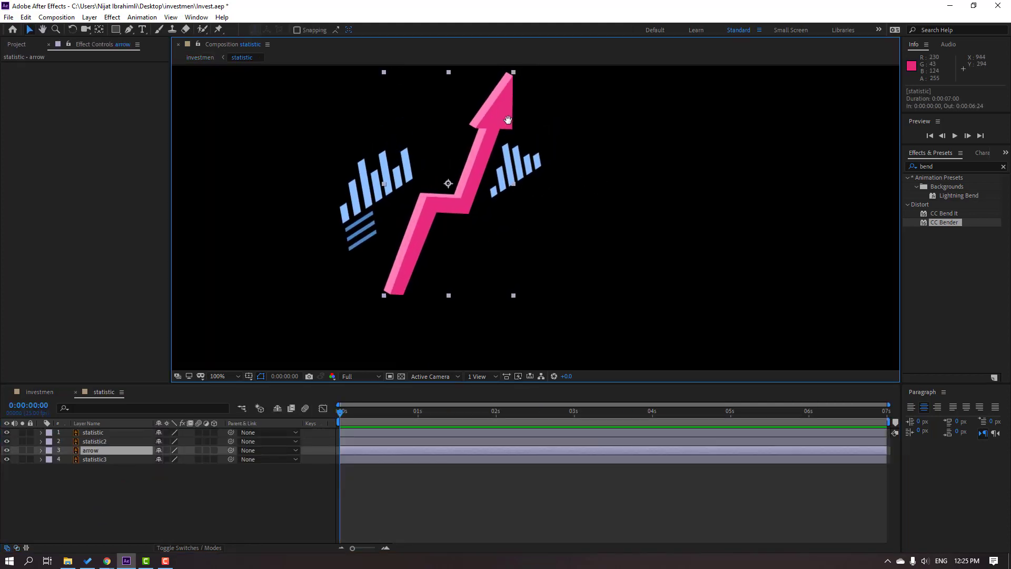
click(130, 30)
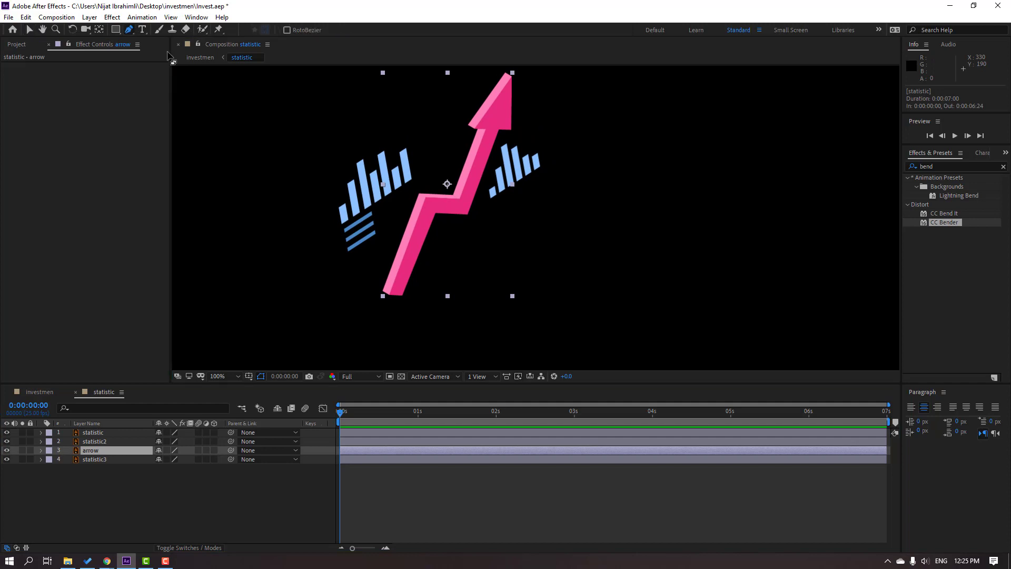
click(391, 296)
click(423, 201)
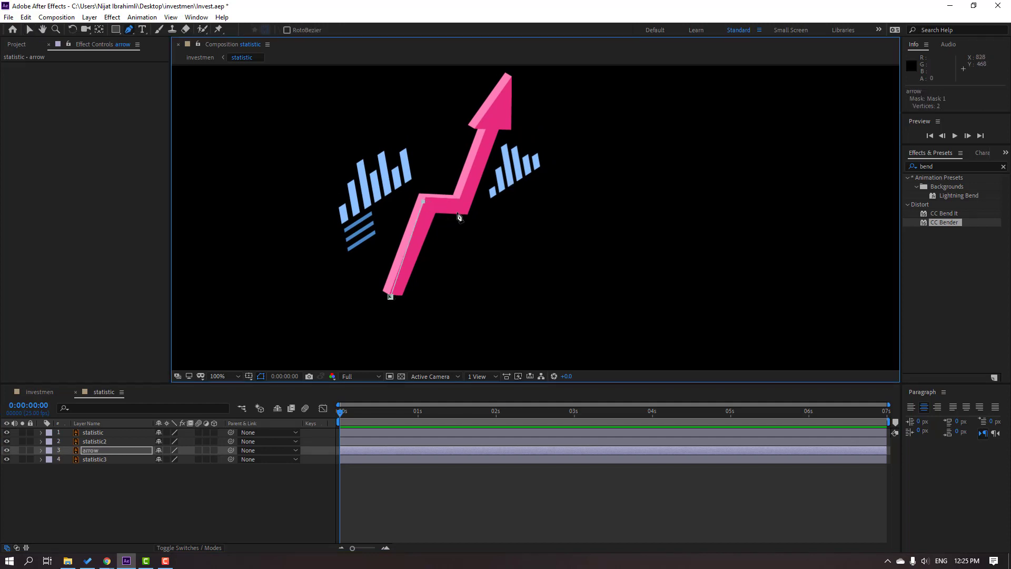
scroll(488, 166, up, 2)
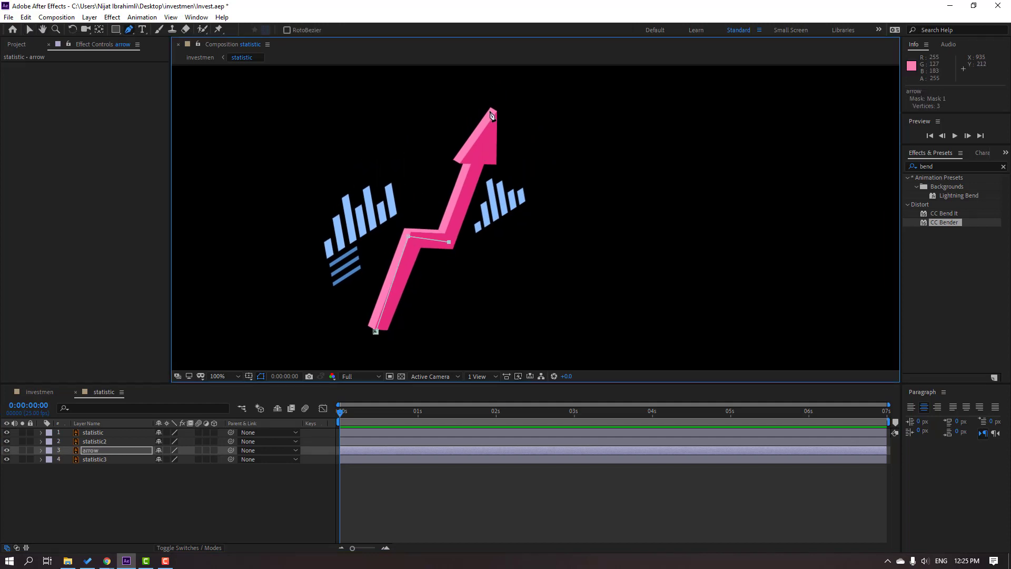
click(493, 110)
click(30, 30)
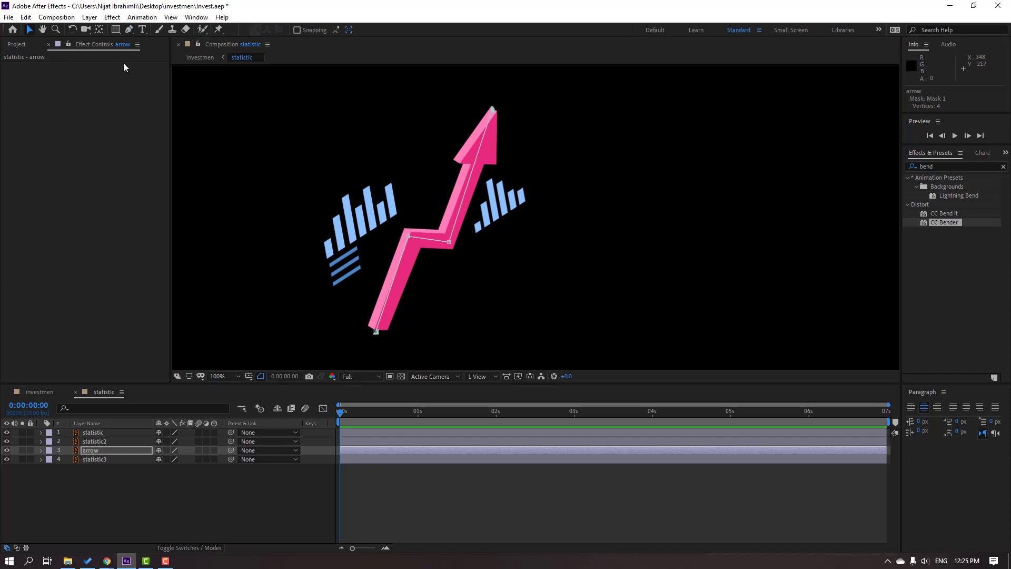
Find the Stroke effect and apply it to the arrow layer.
click(942, 167)
text(s)
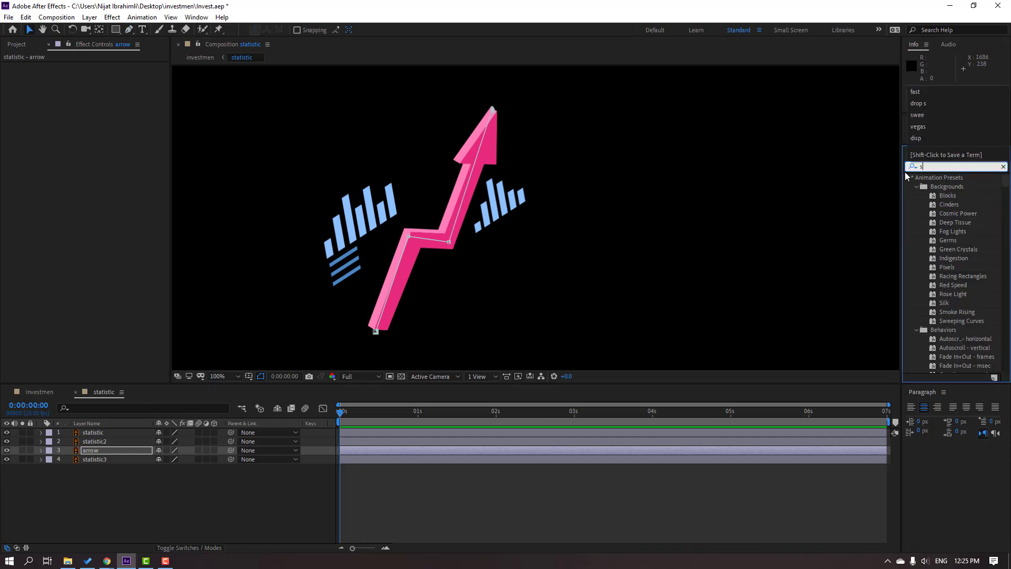
text(troke)
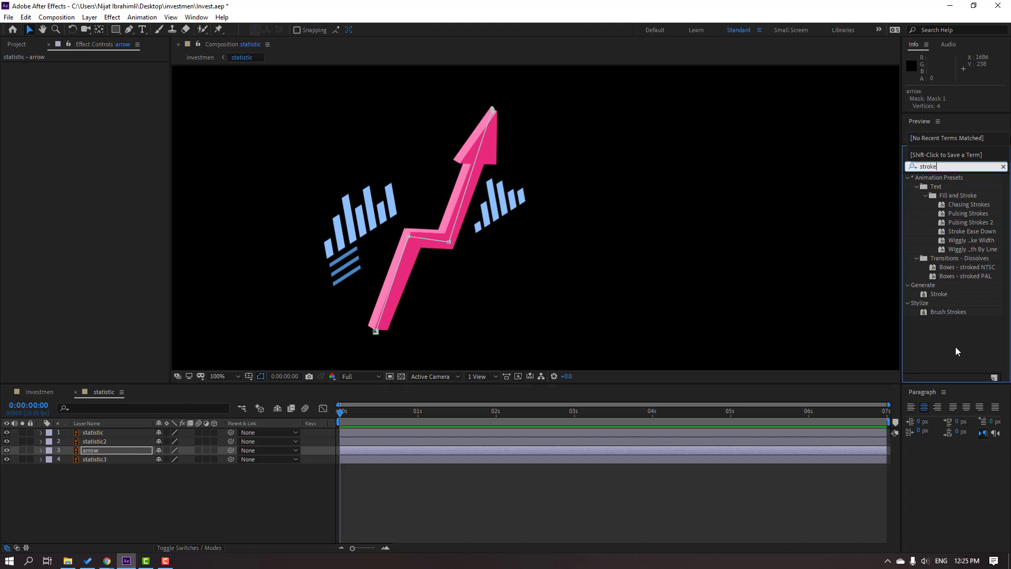
mouse_move(938, 294)
mouse_down()
mouse_move(387, 455)
mouse_move(126, 464)
mouse_move(102, 463)
mouse_move(98, 451)
mouse_up()
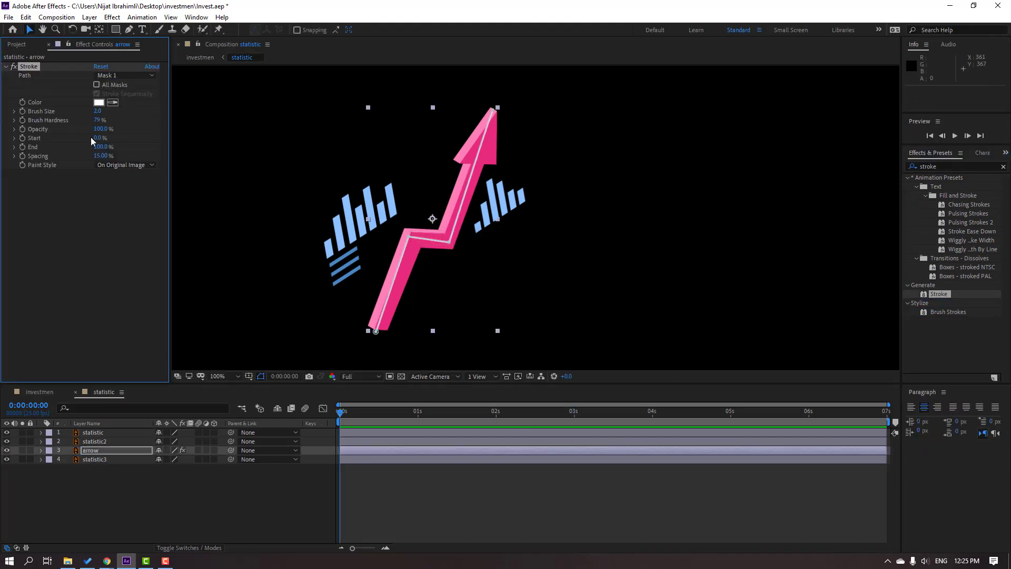
Set the arrow's Stroke paint style to Reveal Original Image and its brush size to 50.
click(110, 165)
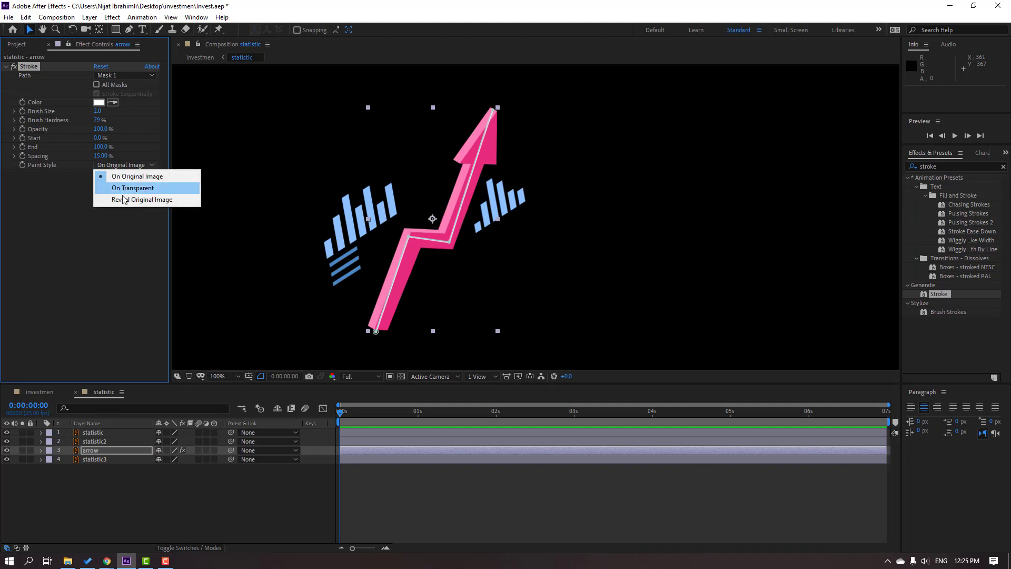
click(165, 203)
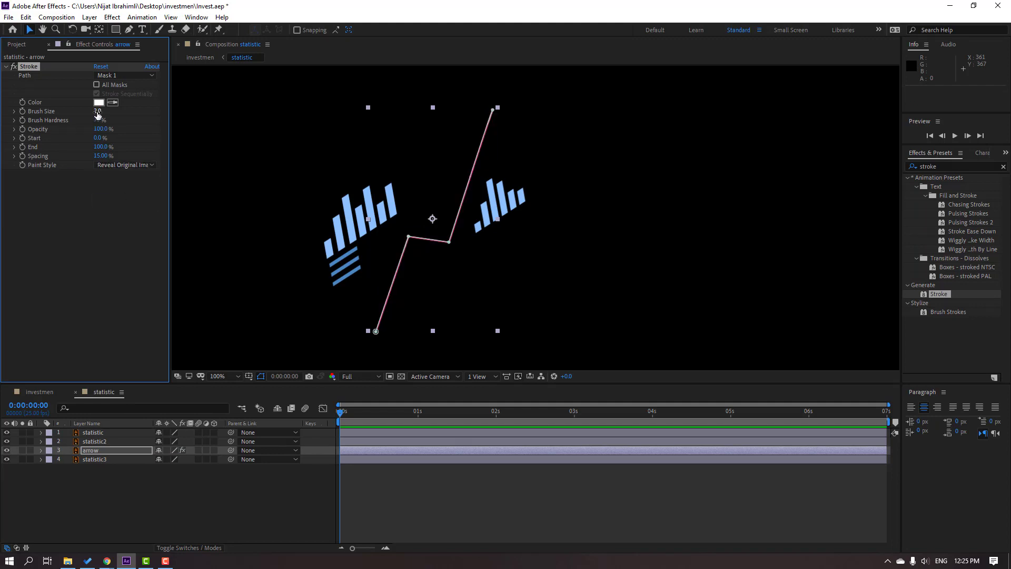
drag(97, 111, 339, 118)
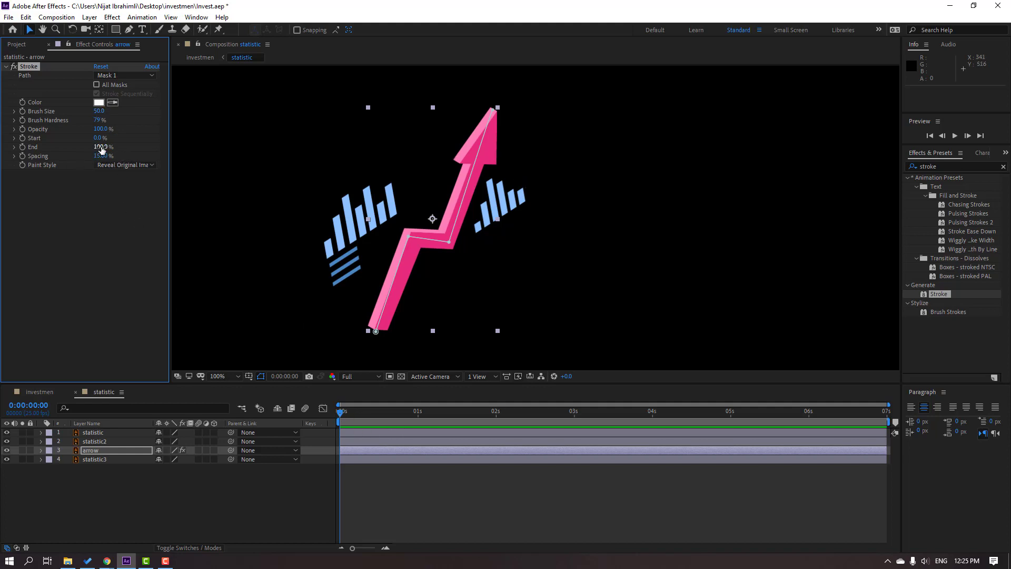
Keyframe the arrow's Stroke End from 0% at 0 seconds to 100% at 1 second and preview the reveal.
drag(102, 150, 41, 211)
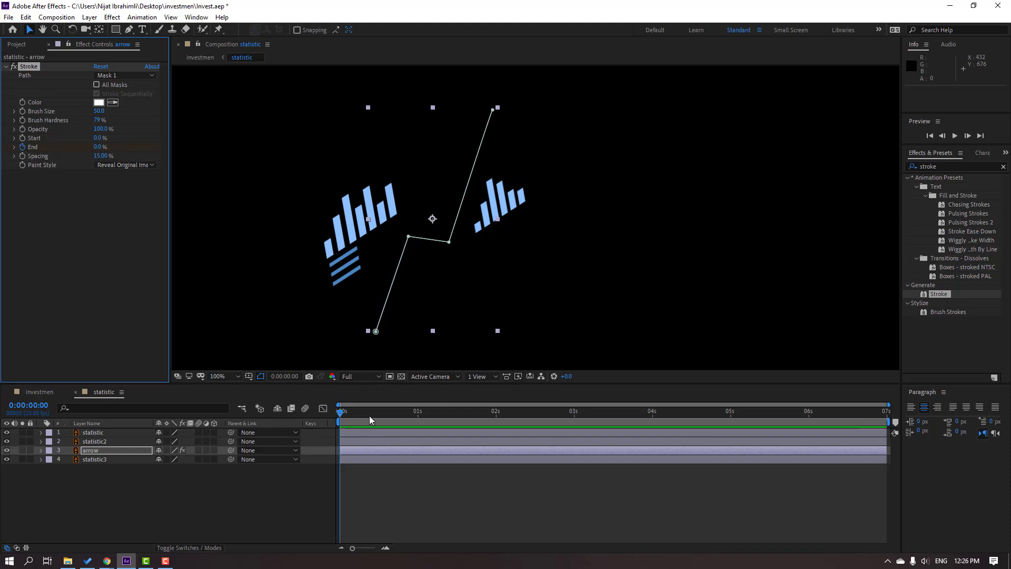
drag(369, 419, 418, 414)
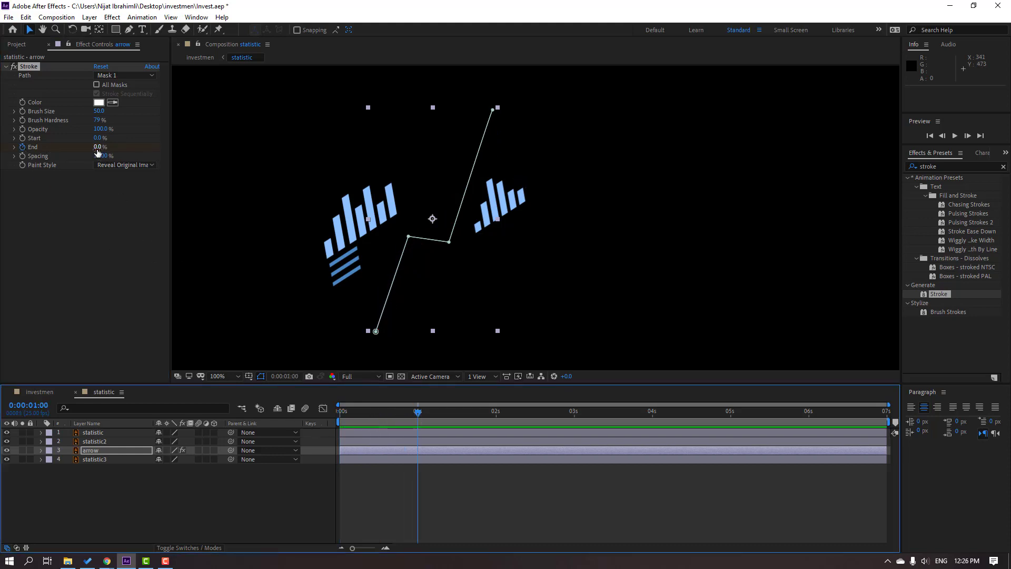
drag(98, 147, 551, 499)
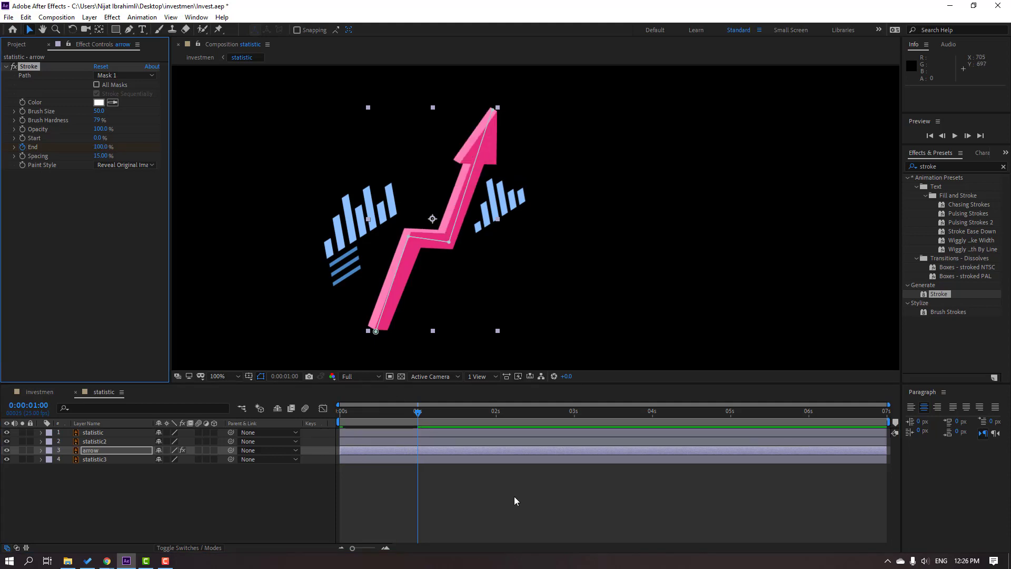
key(u)
key(space)
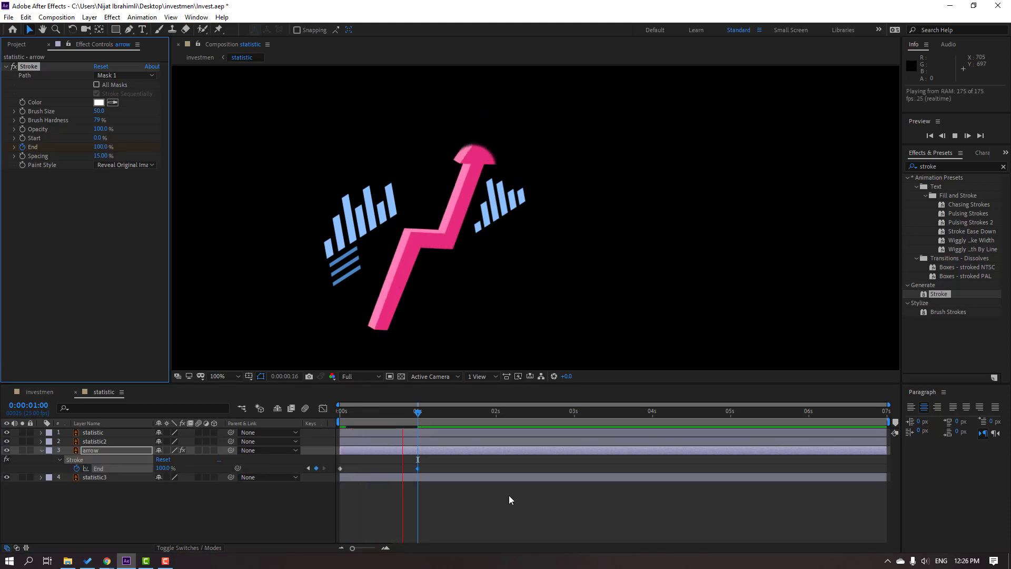
Keyframe the arrow's Stroke Start from 0% at 0:00:01:07 to 100% at 2 seconds and preview the arrow disappearing.
drag(418, 416, 441, 418)
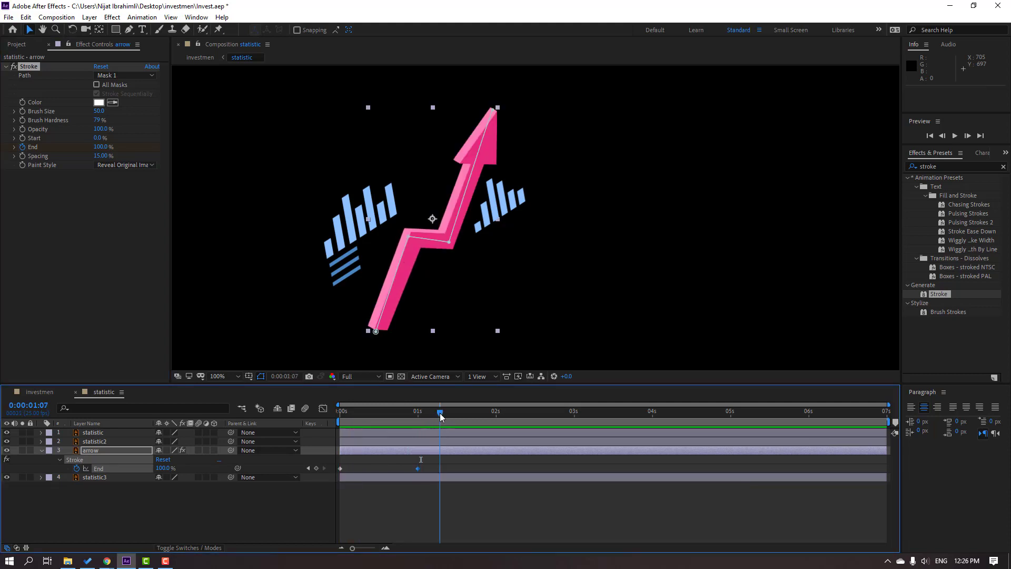
click(22, 138)
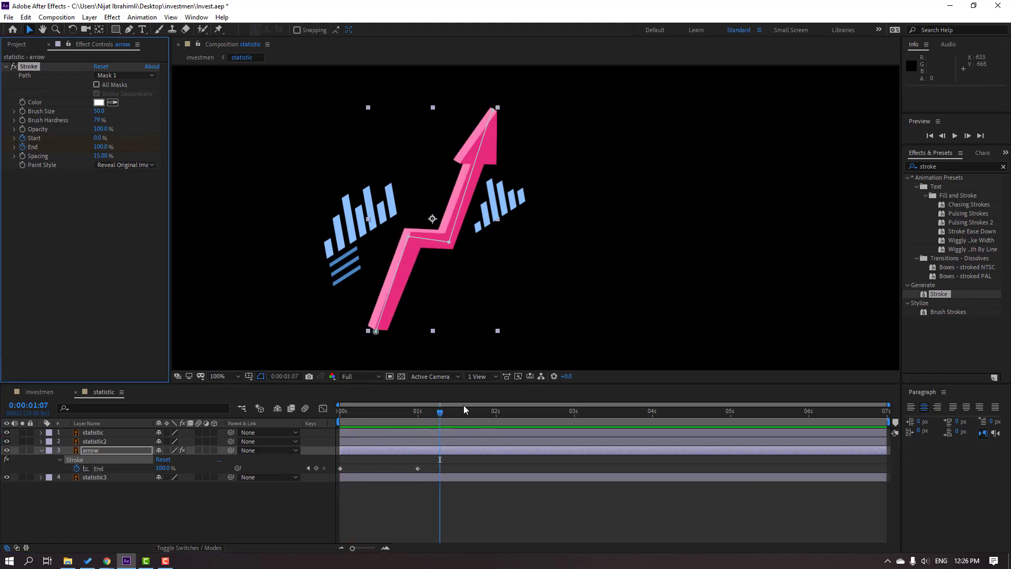
click(496, 411)
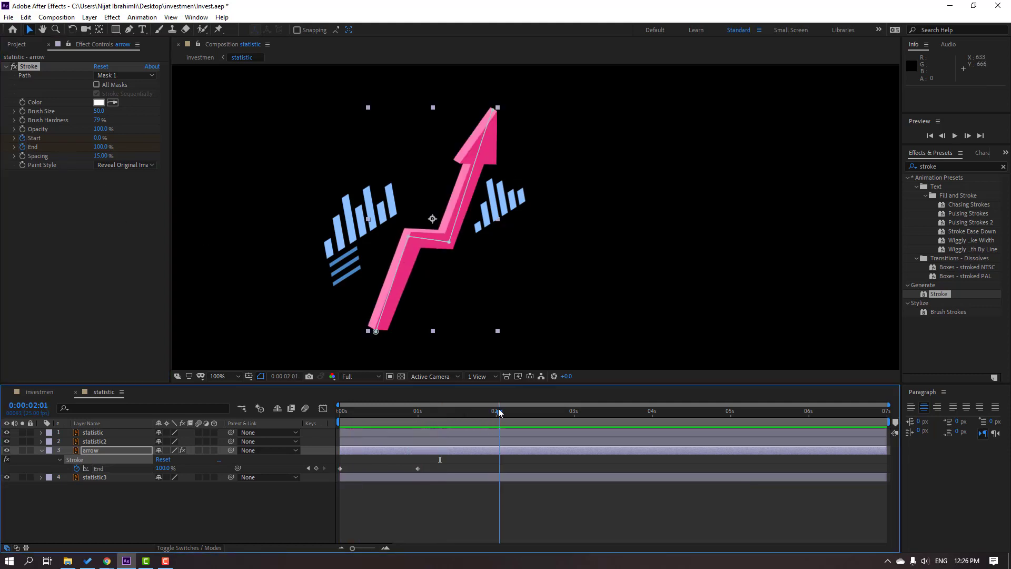
click(98, 138)
text(100)
key(Return)
key(space)
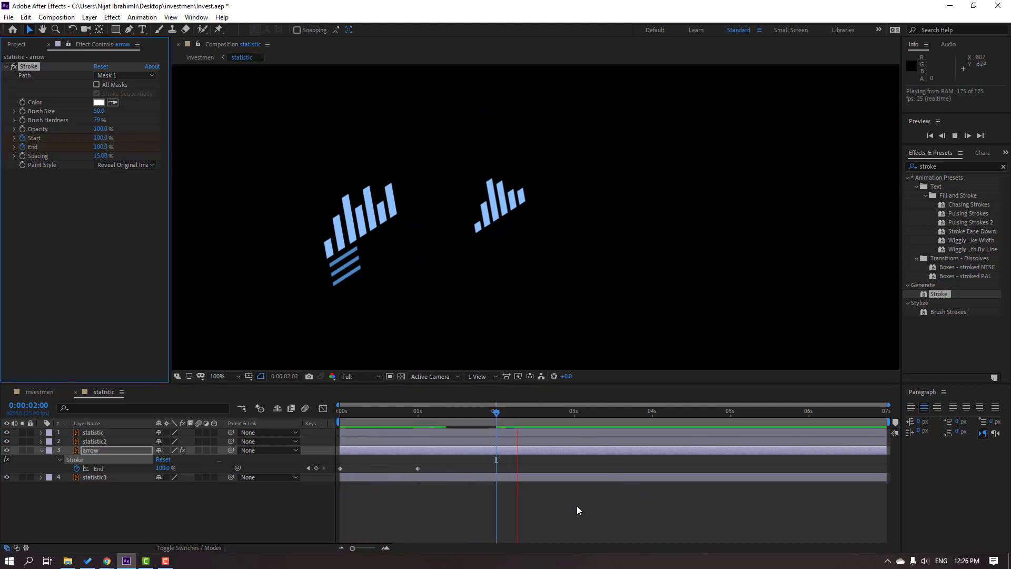
key(space)
Apply Easy Ease to all four Start and End keyframes of the arrow's Stroke effect.
key(u)
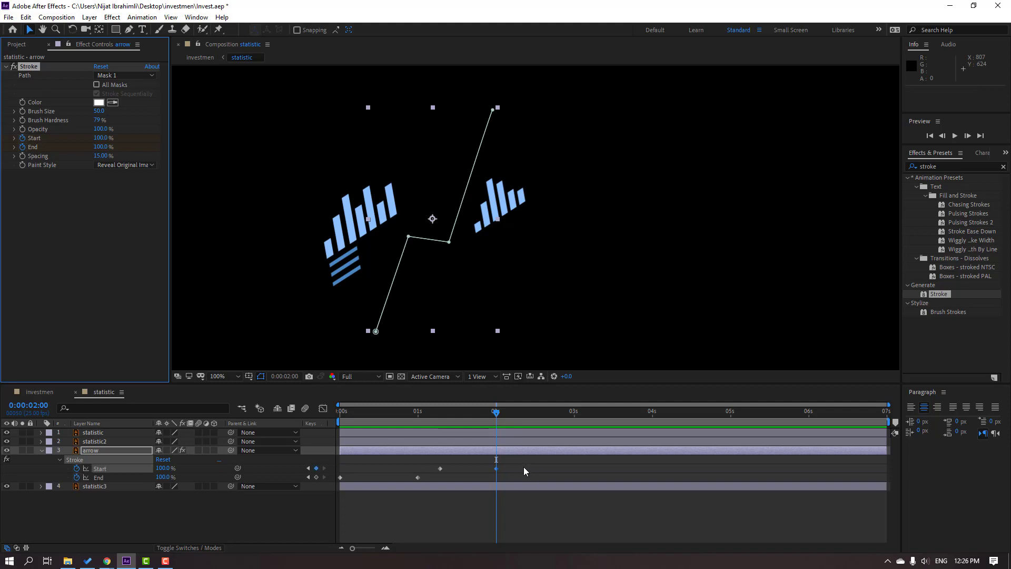
drag(574, 462, 340, 476)
right_click(340, 477)
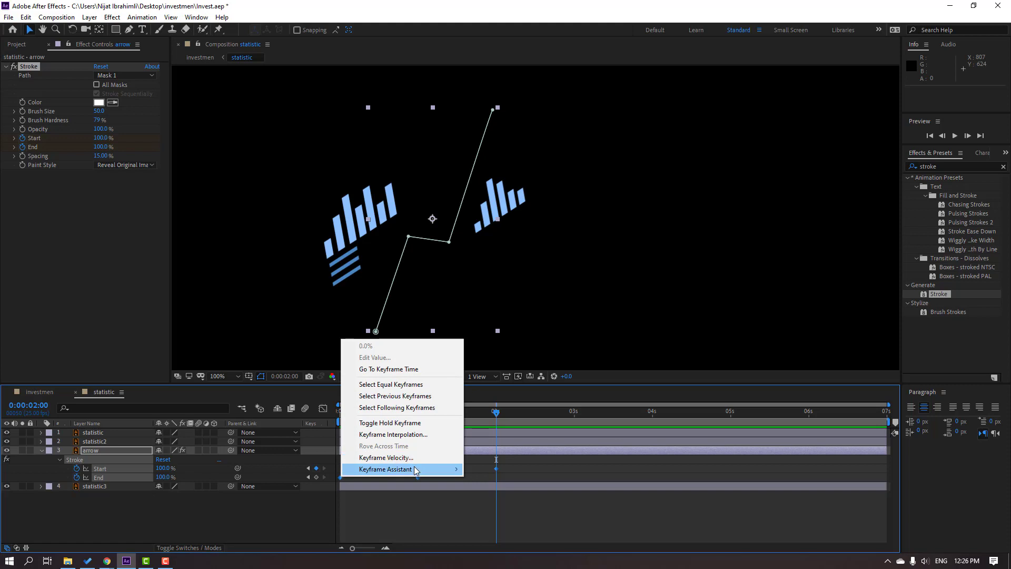
mouse_move(414, 466)
click(505, 399)
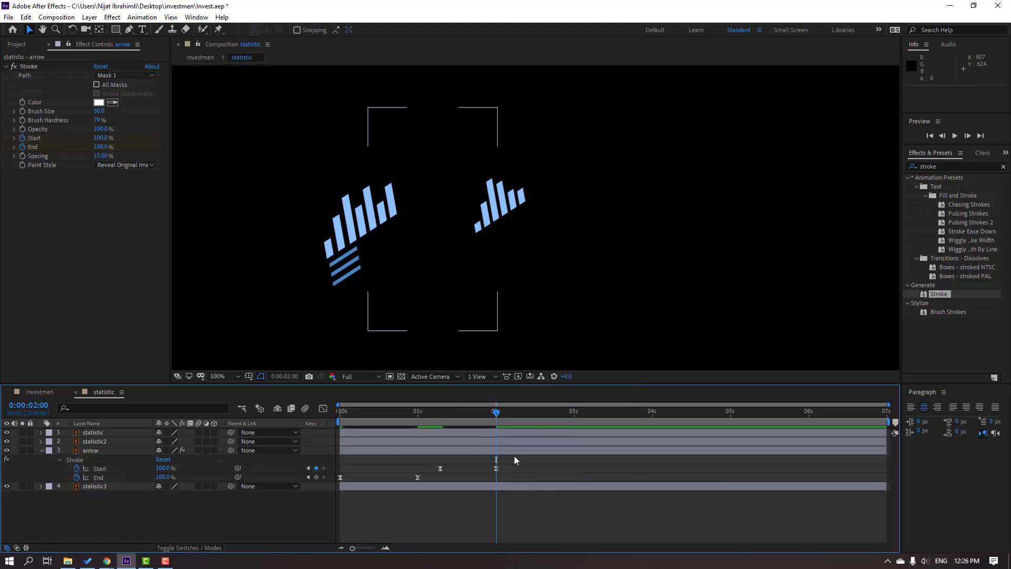
Cut the arrow layer at 2 seconds with Split Layer and place three duplicates starting at about 1.9, 3.6 and 5.3 seconds.
click(25, 17)
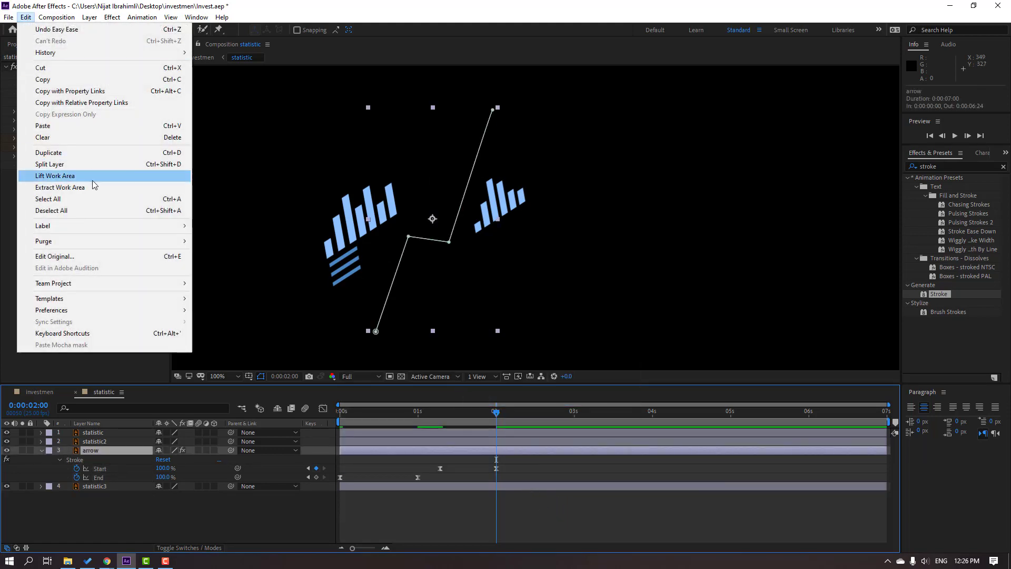
click(161, 167)
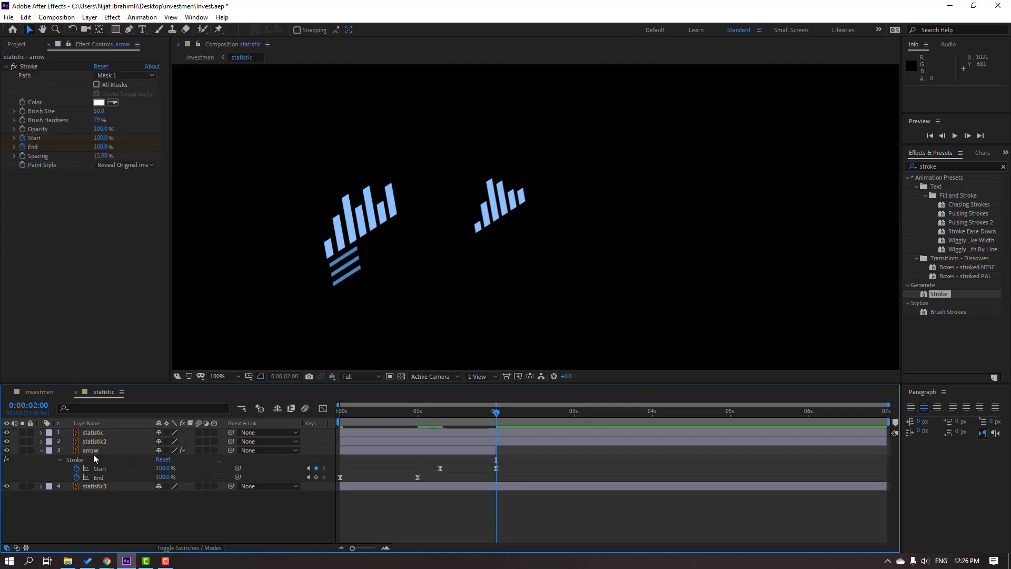
key(ctrl+d)
drag(371, 450, 515, 447)
mouse_move(450, 412)
mouse_down()
mouse_move(529, 424)
mouse_move(478, 424)
mouse_move(496, 424)
mouse_move(504, 451)
mouse_move(482, 410)
mouse_move(546, 411)
mouse_up()
key(ctrl+d)
drag(526, 451, 783, 451)
key(ctrl+d)
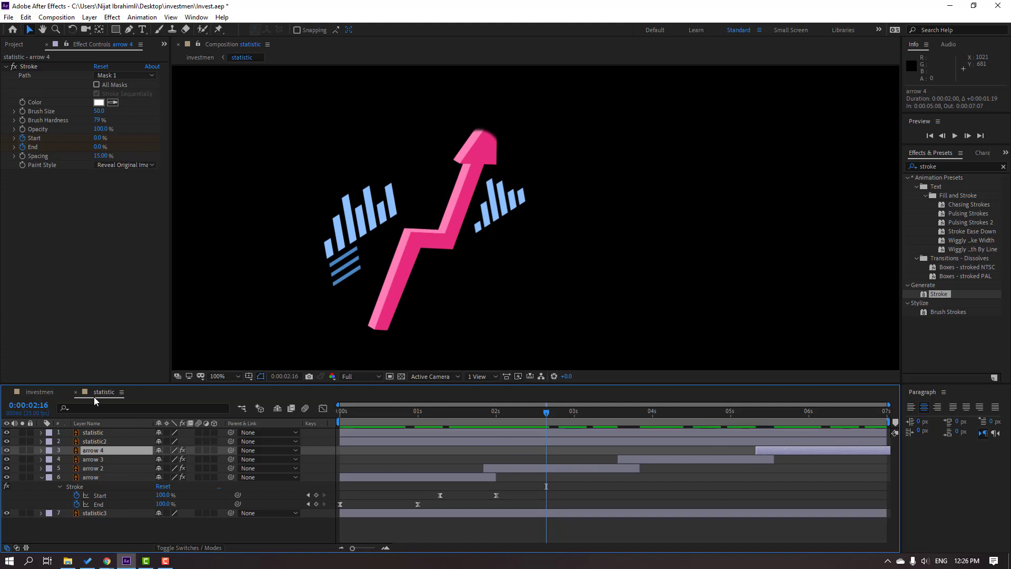
Close the statistic composition's timeline and preview the arrow animation in the investmen composition.
click(75, 393)
key(space)
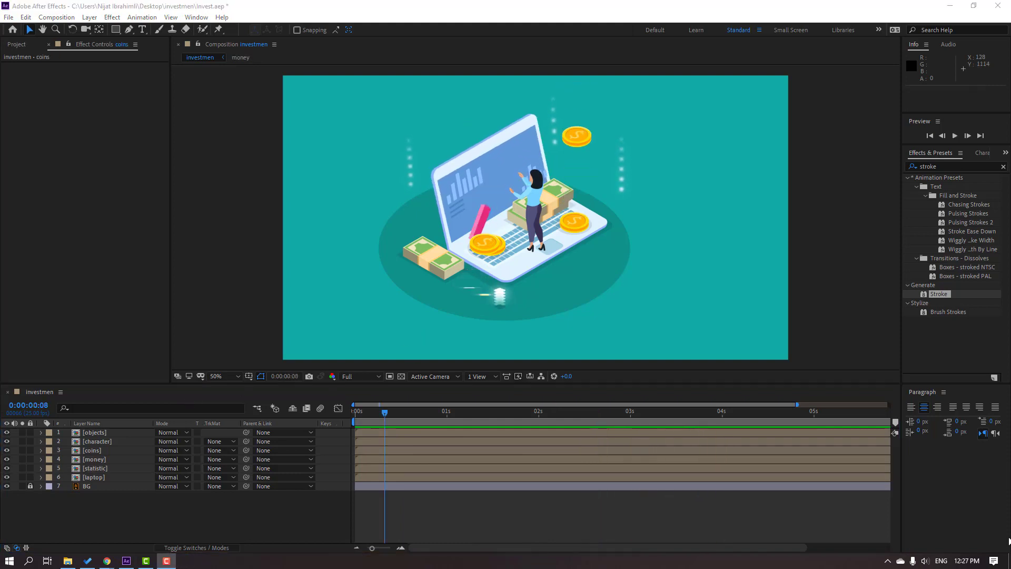
click(192, 535)
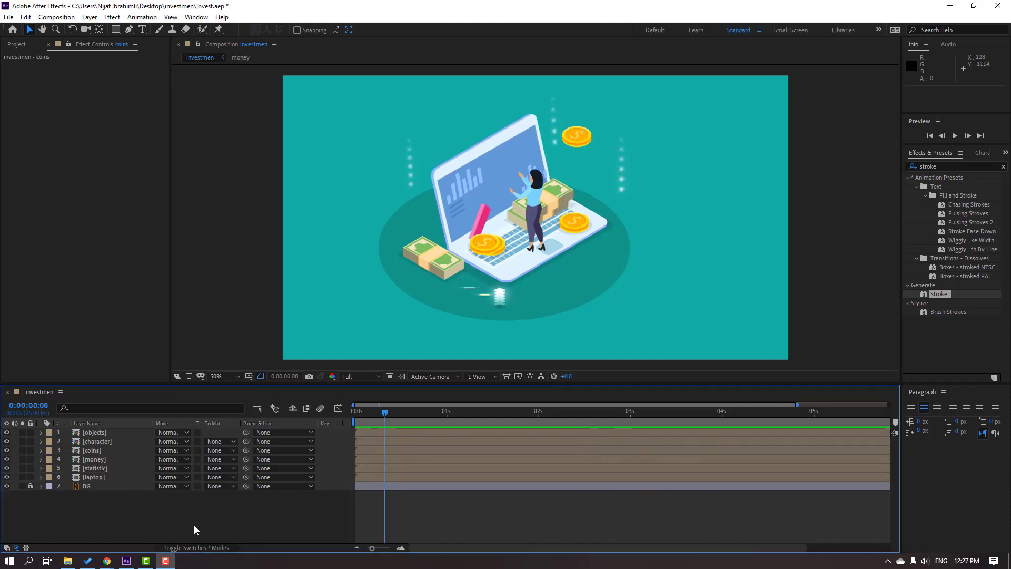
Open the money composition and keyframe money3's Position at 0:00:00:00 and 0:00:00:10, moving the stack diagonally down-right to about 609.5, 716.4 at frame 10.
double_click(96, 460)
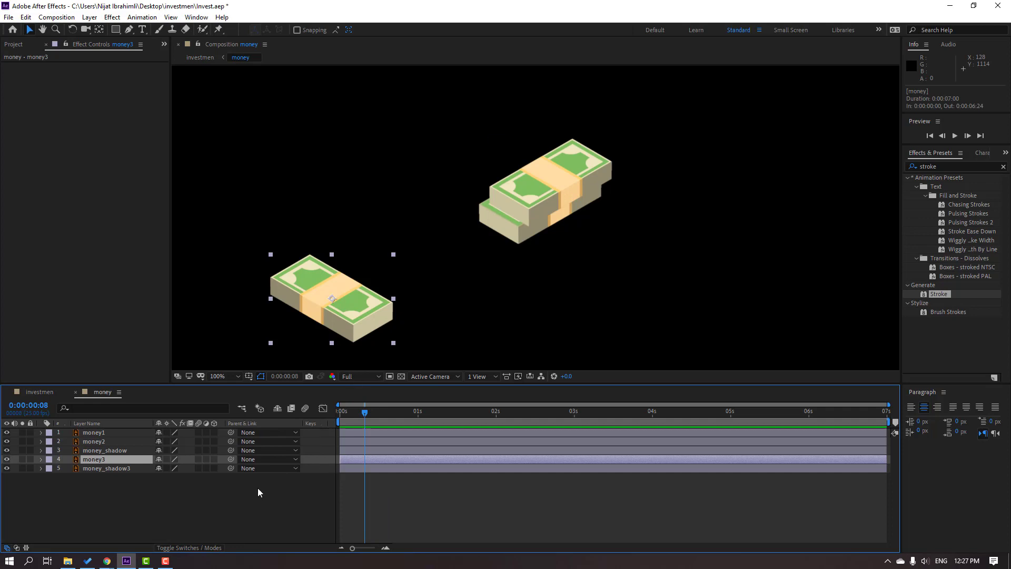
key(p)
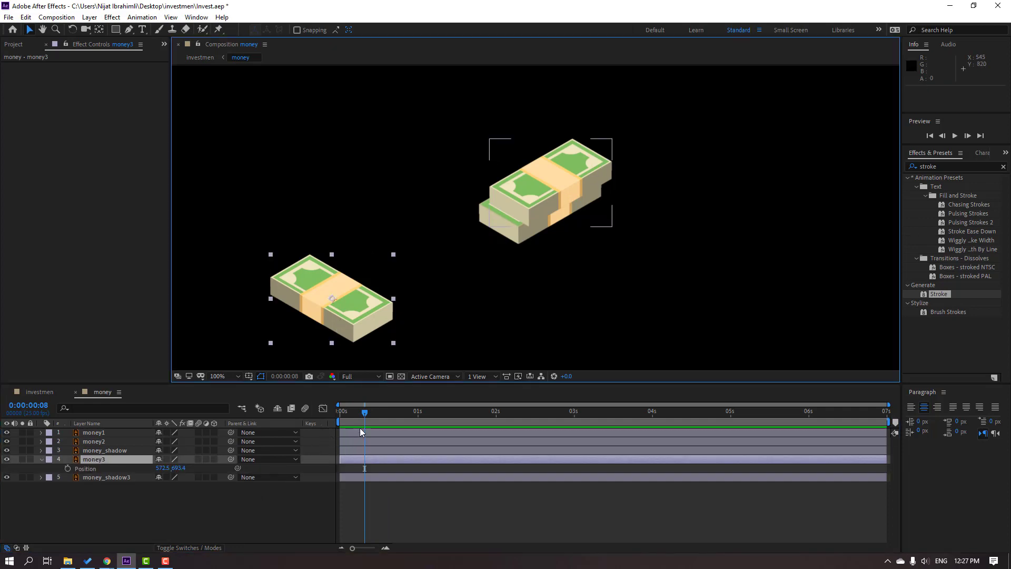
drag(363, 415, 331, 424)
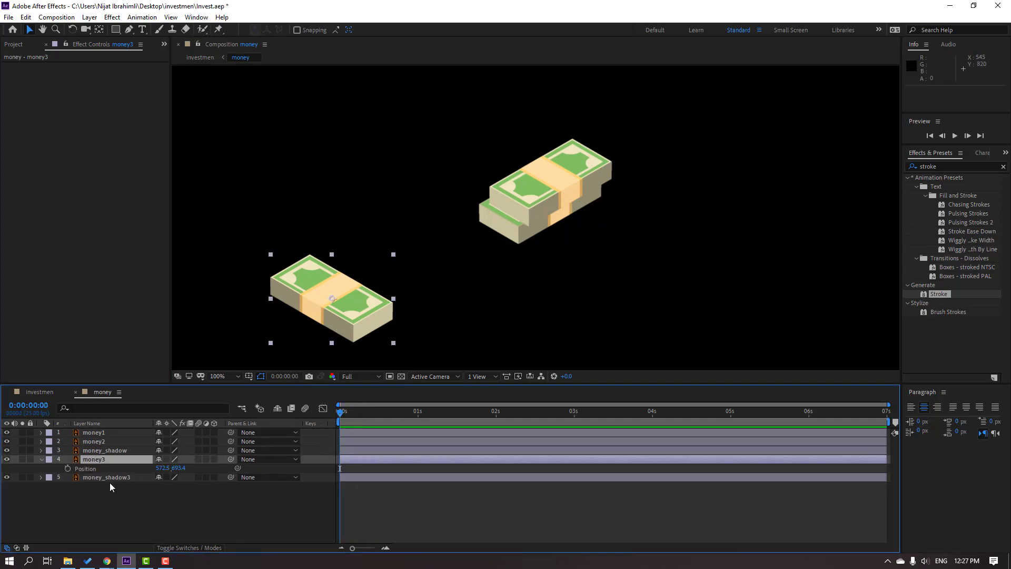
click(67, 468)
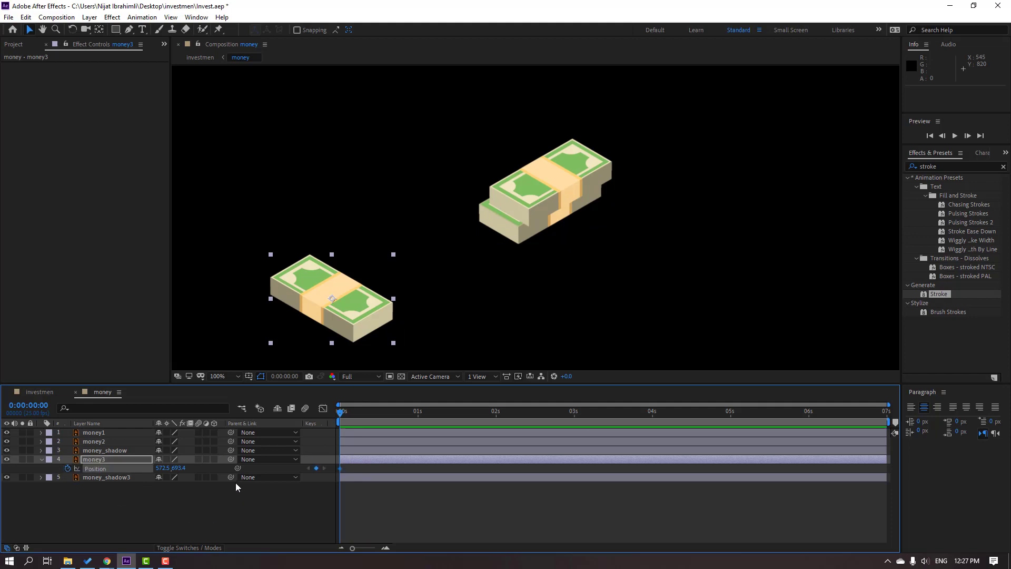
key(shift+Page_Down)
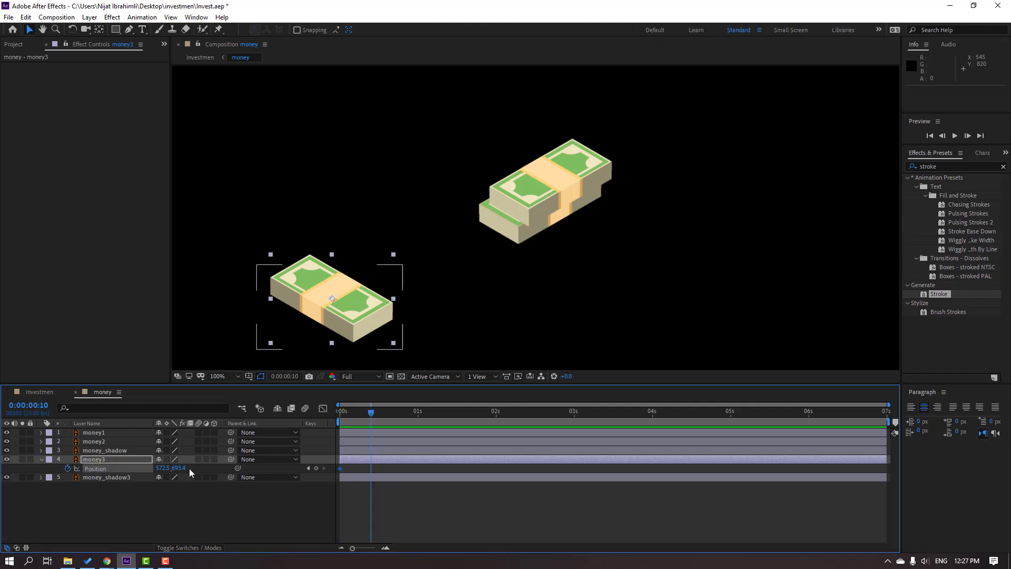
drag(332, 277, 351, 291)
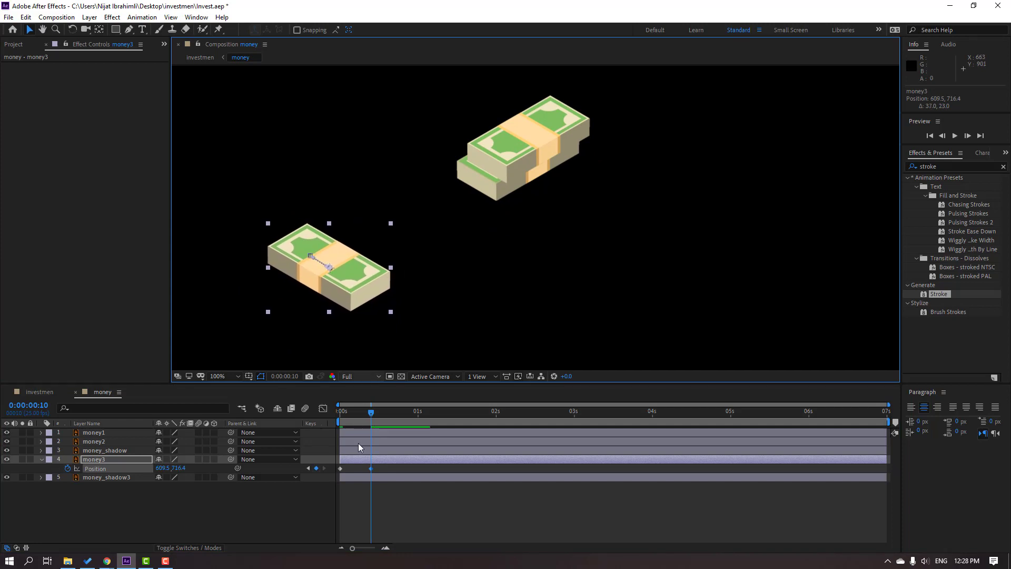
Paste money3's first Position keyframe at 0:00:00:20, end the work area there and preview the back-and-forth movement.
key(shift+Page_Down)
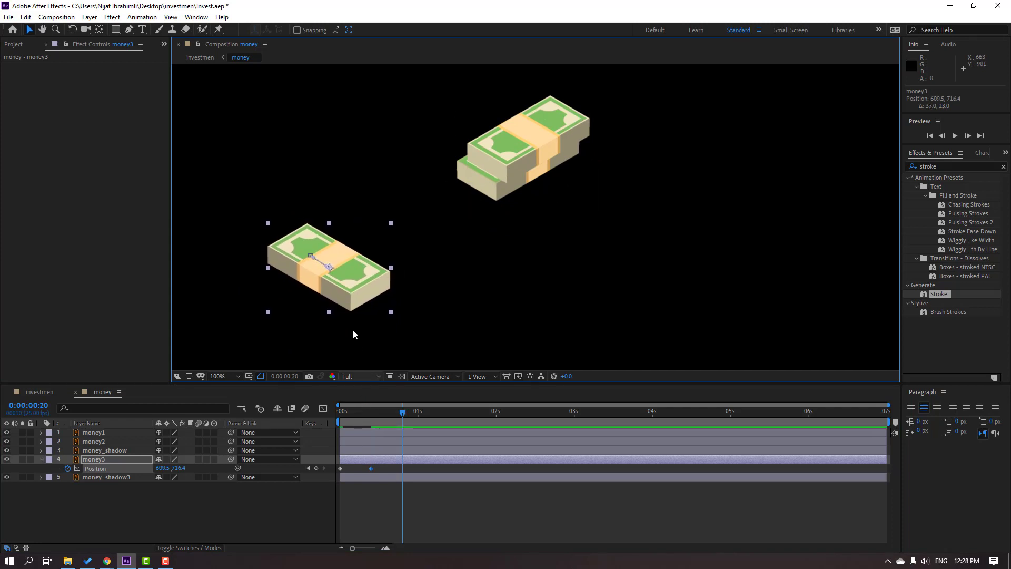
click(341, 468)
key(ctrl+v)
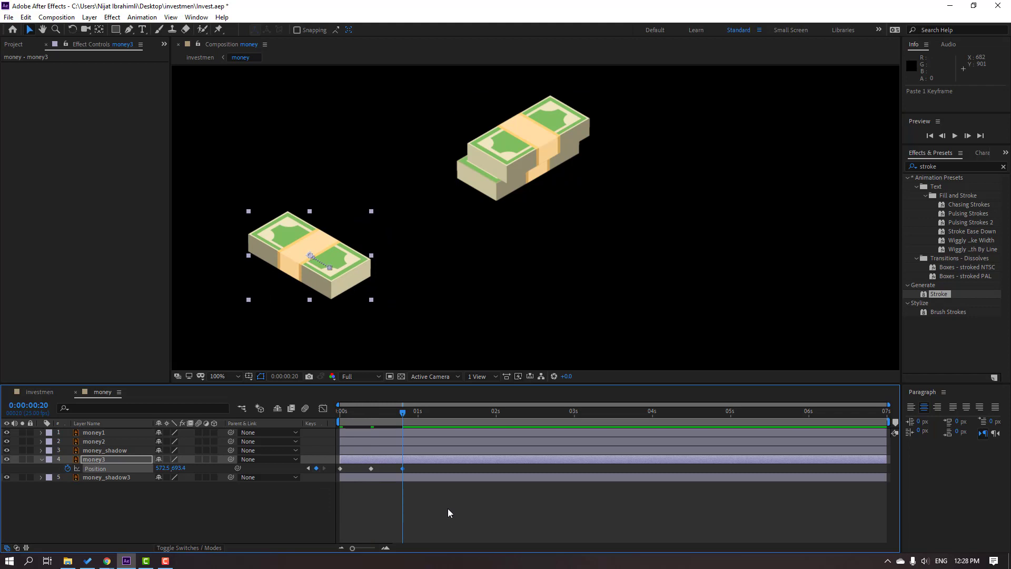
key(n)
key(space)
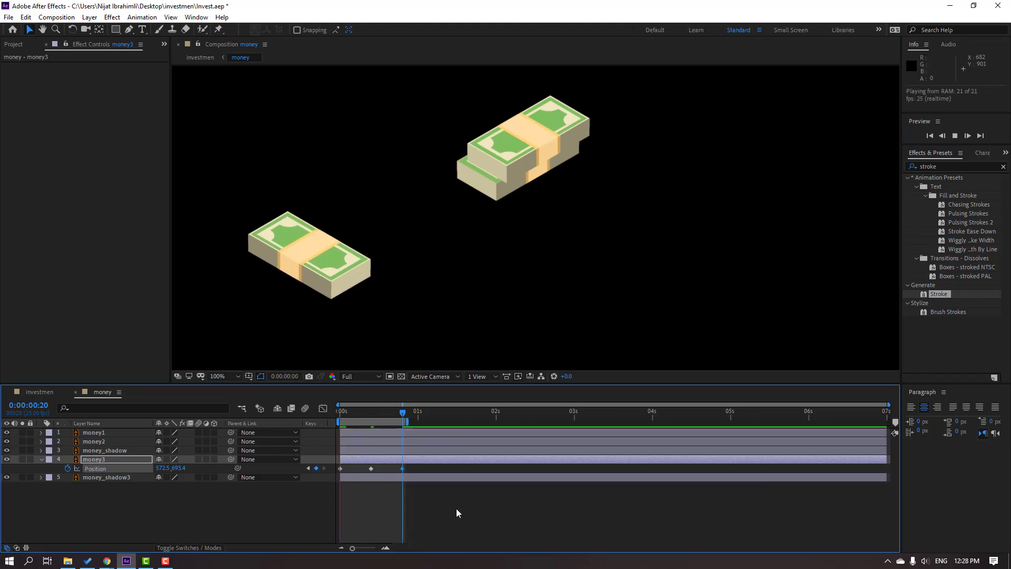
scroll(367, 302, down, 4)
scroll(366, 298, up, 2)
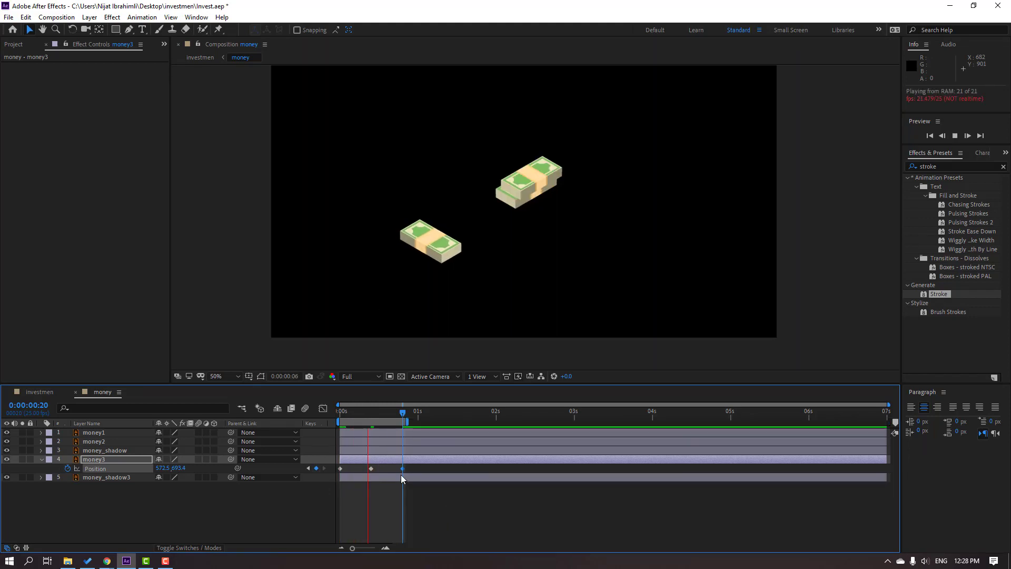
Apply Easy Ease to all three Position keyframes of money3.
click(339, 468)
right_click(340, 468)
mouse_move(422, 462)
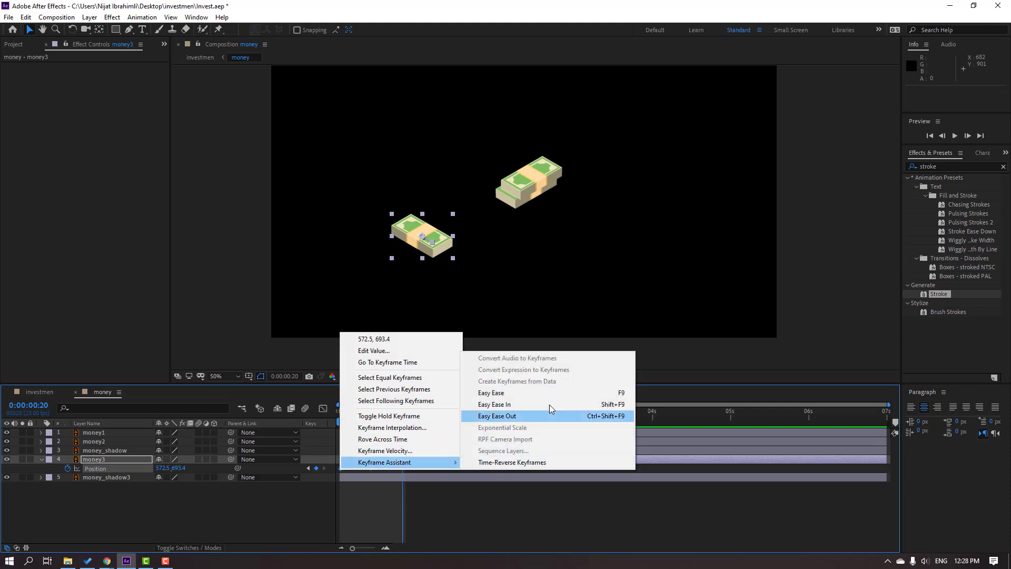
click(592, 394)
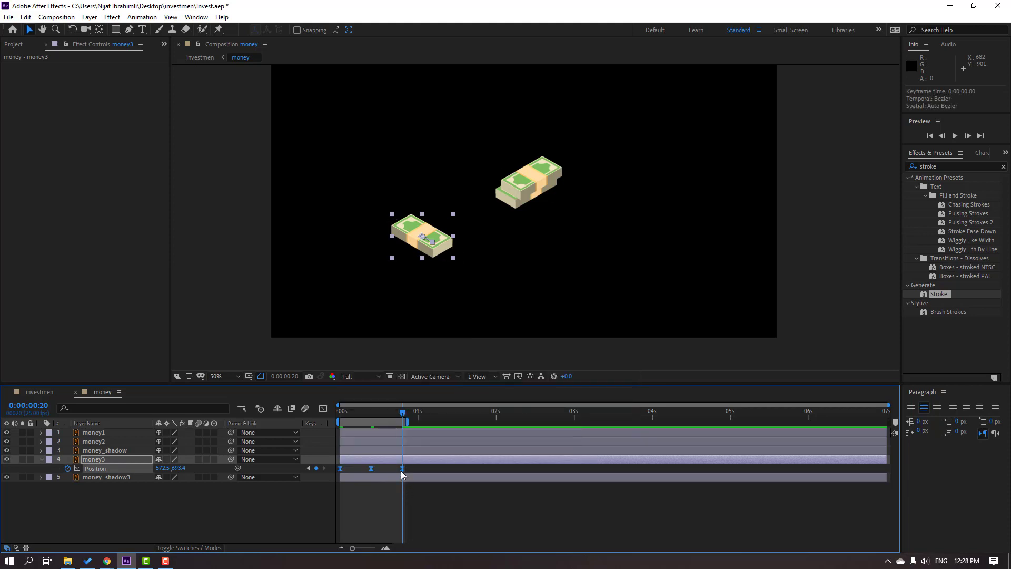
Stretch money3's Position keyframes proportionally to about 1.6 seconds, extend the work area end to 0:00:01:14 and preview.
alt+drag(400, 469, 462, 469)
drag(406, 421, 466, 421)
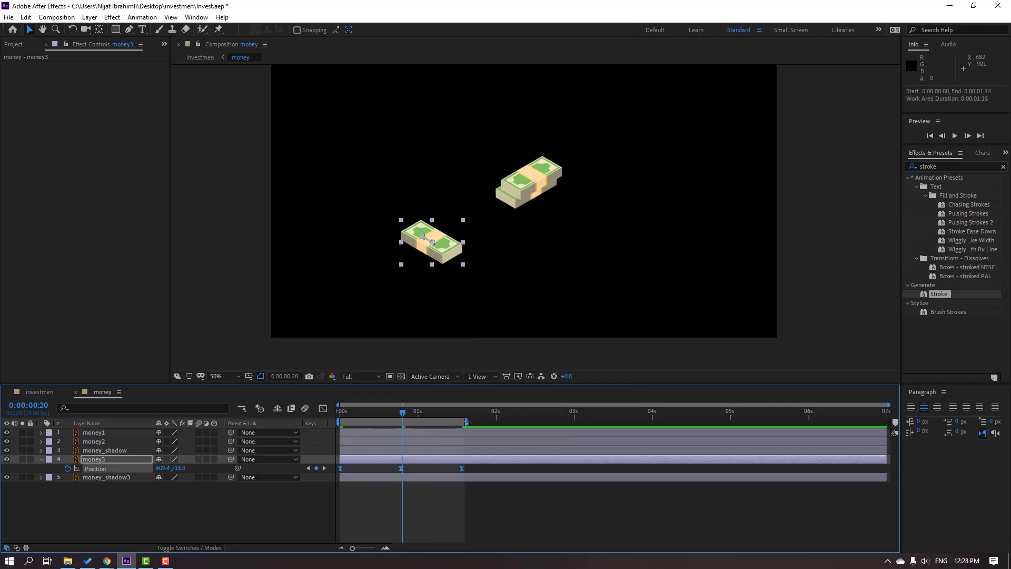
key(space)
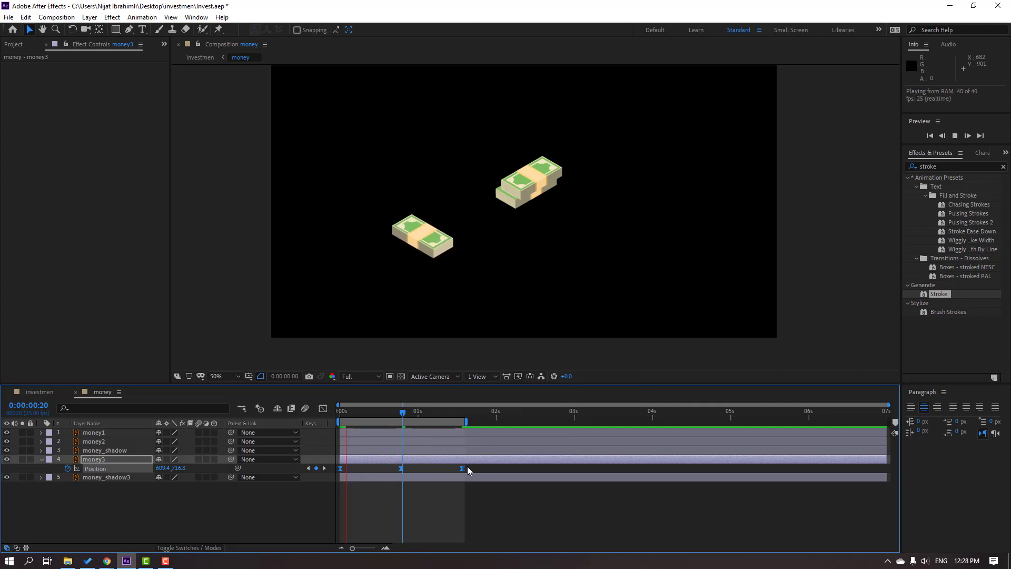
key(space)
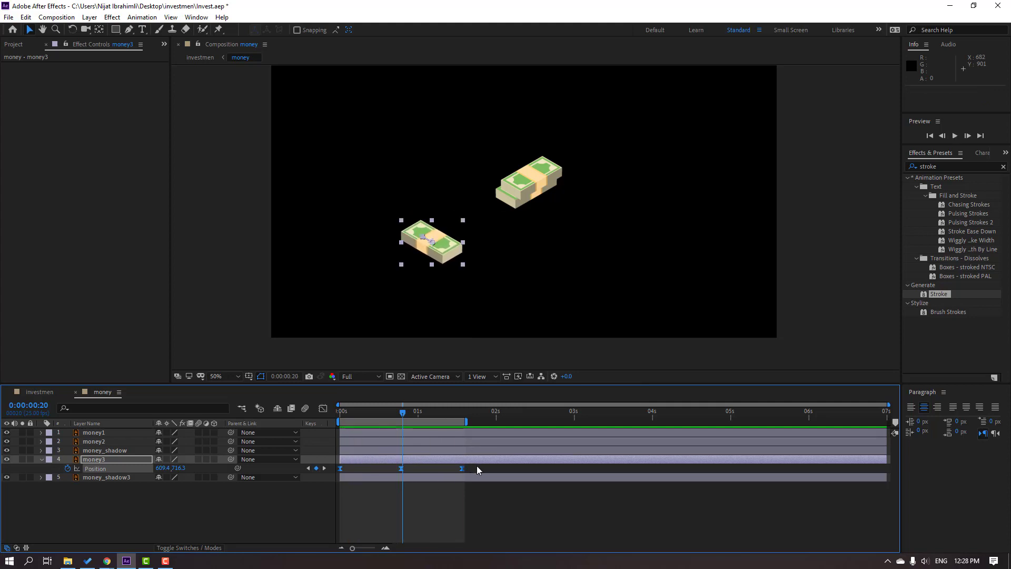
Reshape money3's Position speed graph so the movement slows around the middle keyframe, preview it and return to the layer bars.
click(323, 408)
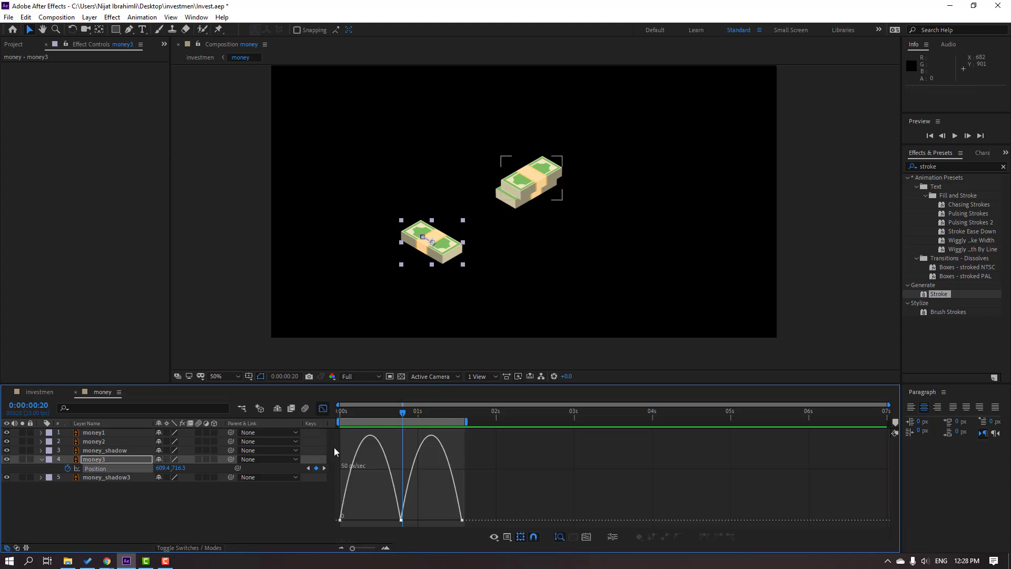
drag(389, 526, 430, 520)
key(space)
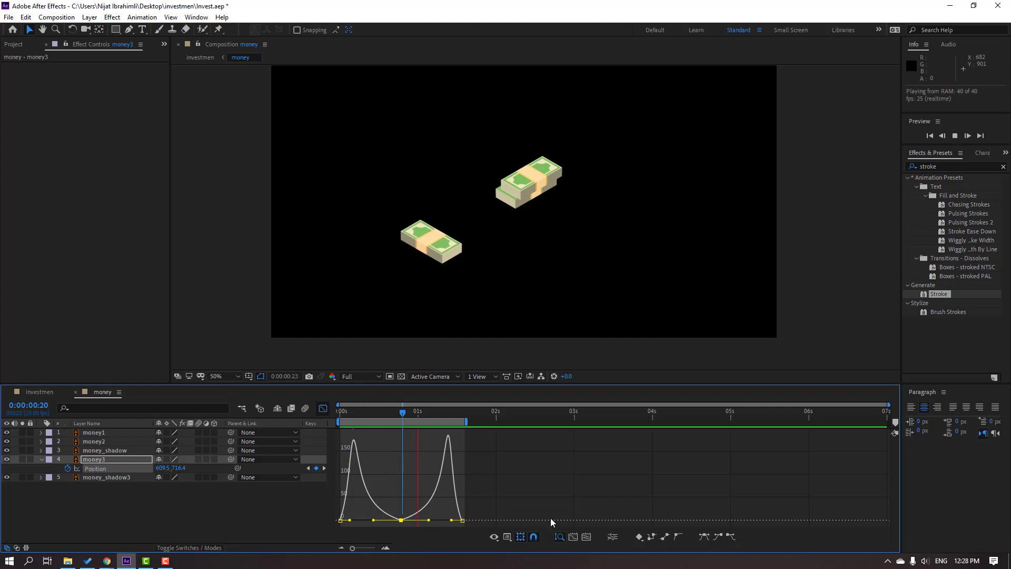
key(shift+F3)
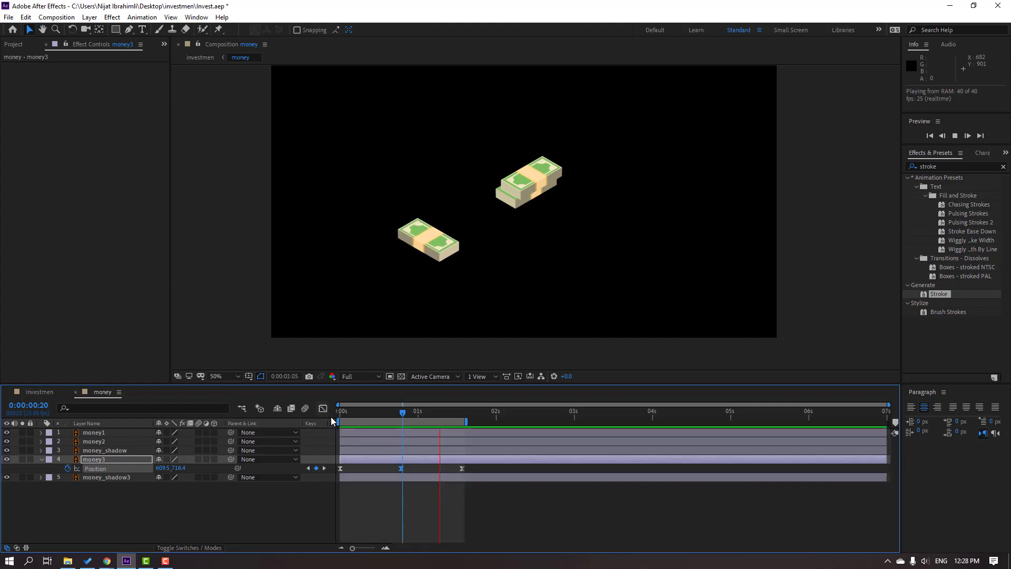
key(space)
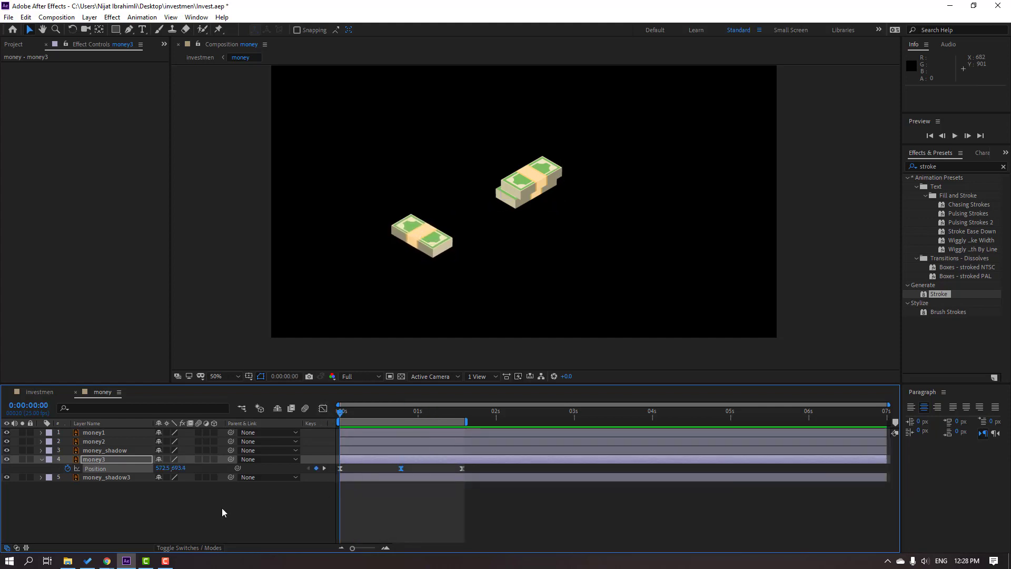
Add the expression loopOutDuration(type = "cycle", duration = 0) to money3's Position.
click(223, 508)
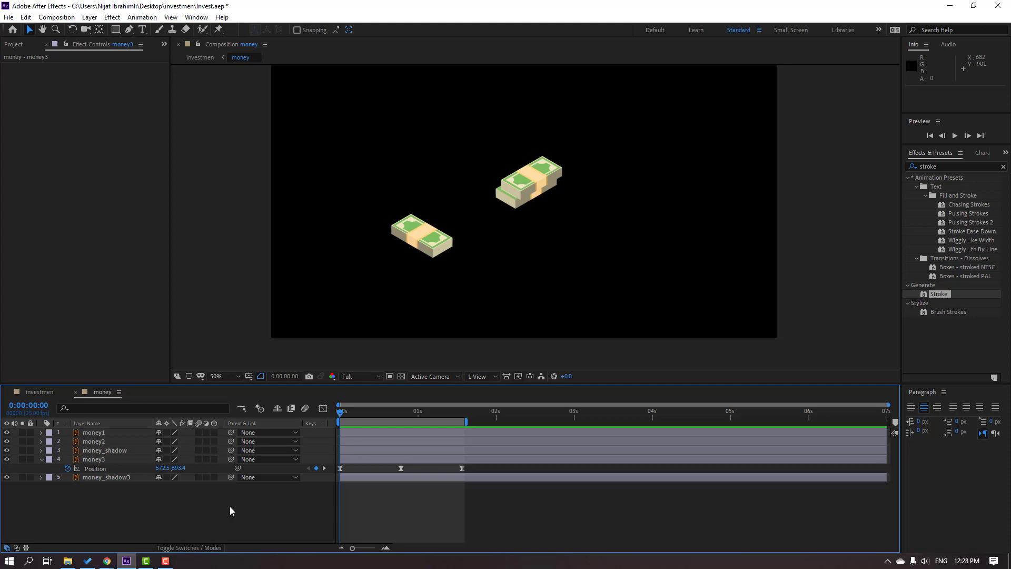
alt+click(67, 468)
click(195, 477)
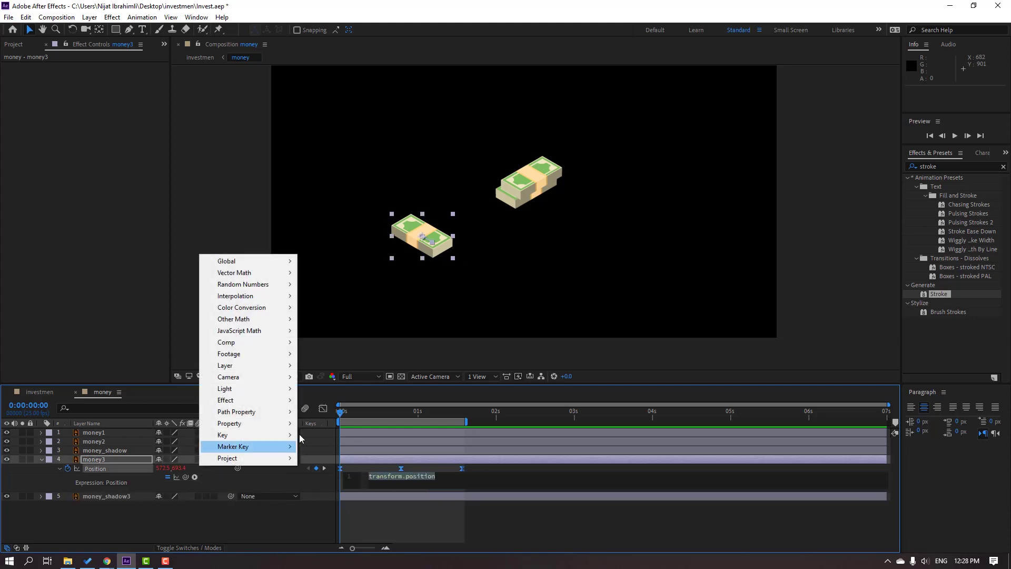
mouse_move(247, 423)
click(403, 319)
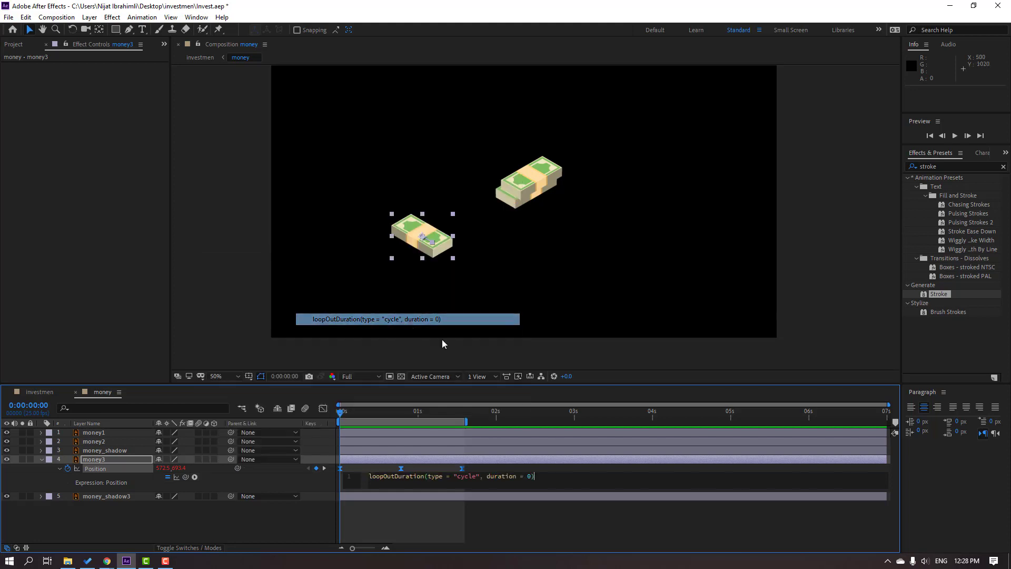
click(741, 527)
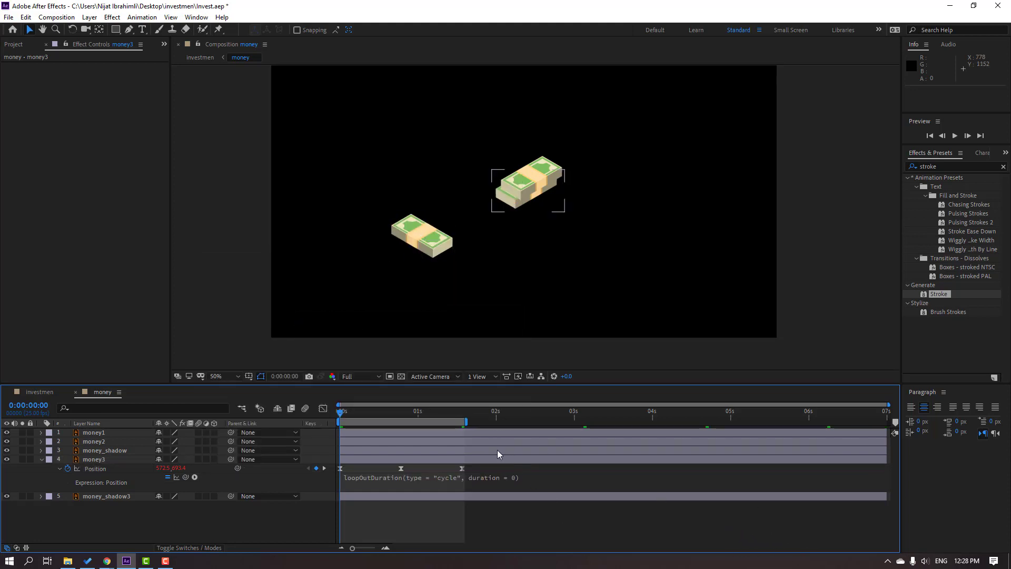
Extend the work area to the composition's end at 7 seconds, preview the looping money3 stack and collapse its properties.
drag(466, 422, 888, 421)
key(space)
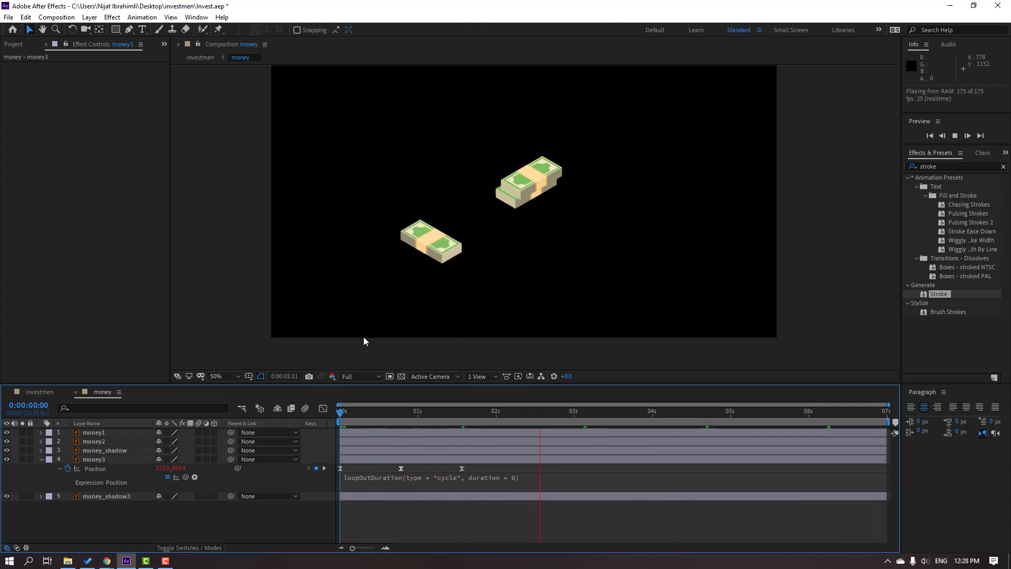
key(u)
key(space)
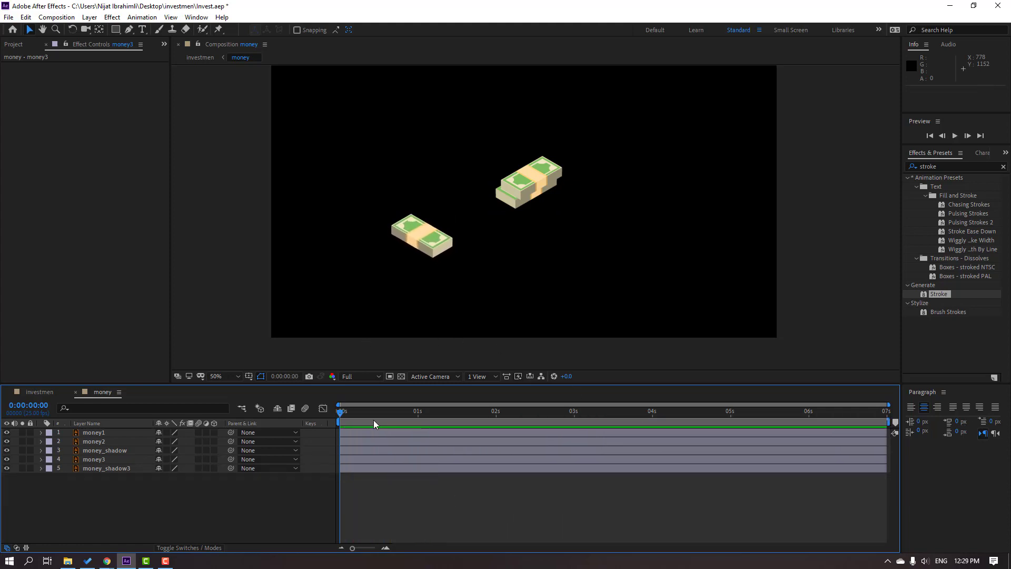
Keyframe money1's Rotation from 0° at 0:00:00:00 to -7° at 0:00:00:10.
click(482, 291)
click(542, 174)
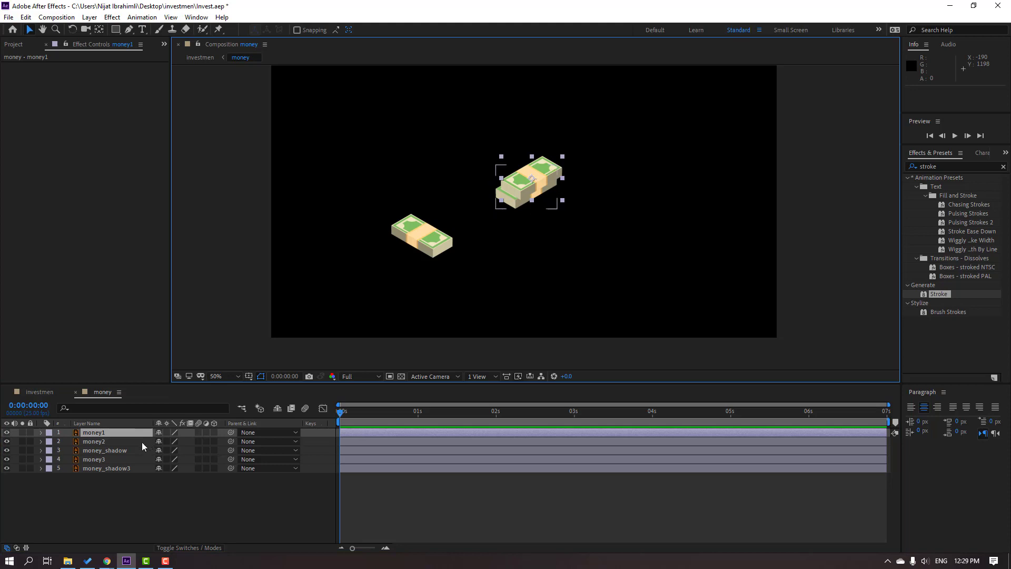
key(r)
click(68, 441)
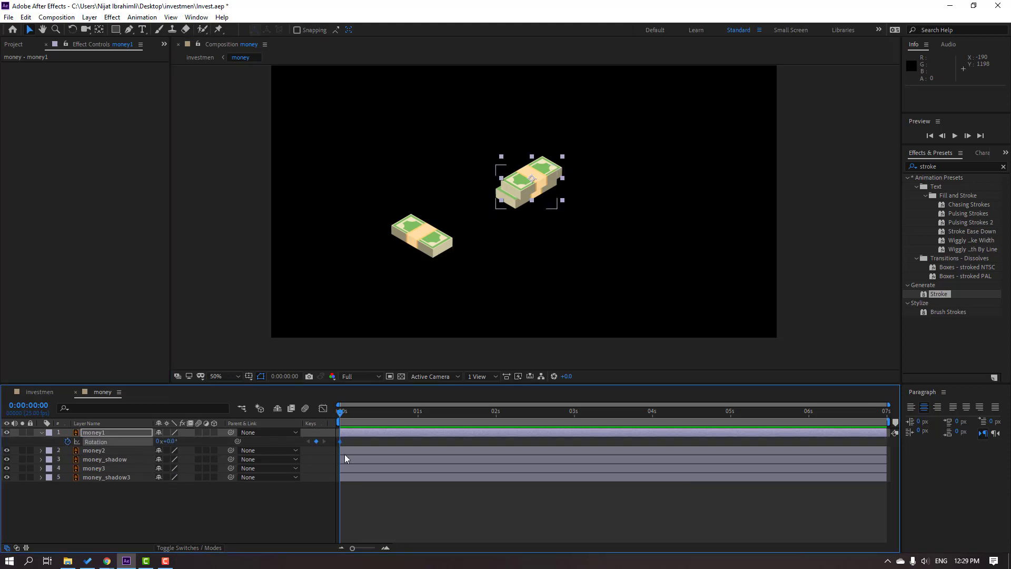
key(shift+Page_Down)
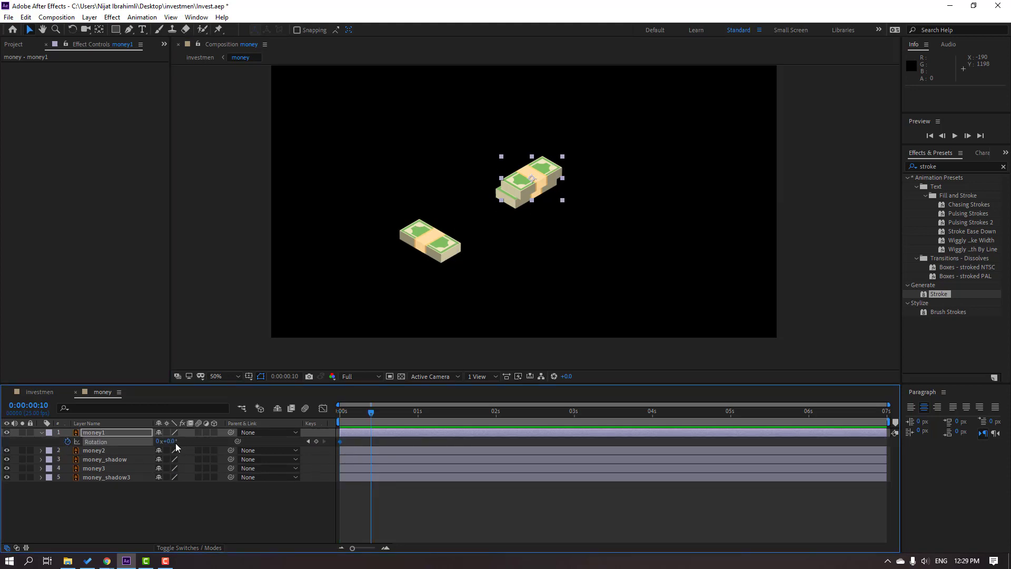
drag(167, 441, 167, 441)
mouse_move(370, 413)
mouse_down()
mouse_move(336, 414)
mouse_move(371, 418)
mouse_up()
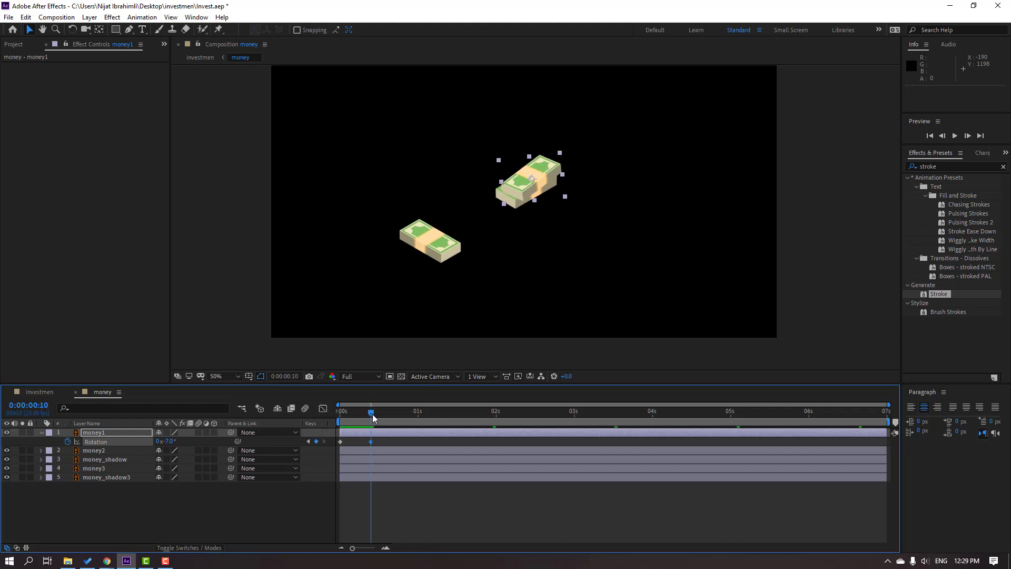
Paste money1's 0° Rotation keyframe at 0:00:00:20 and stretch the three keyframes proportionally to about 1.1 seconds.
key(shift+Page_Down)
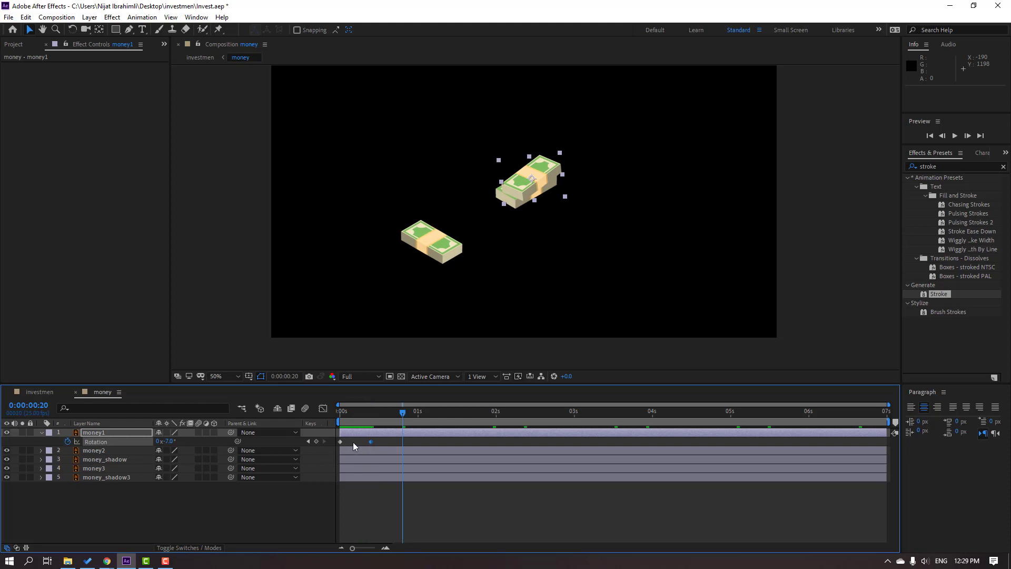
click(353, 442)
key(ctrl+v)
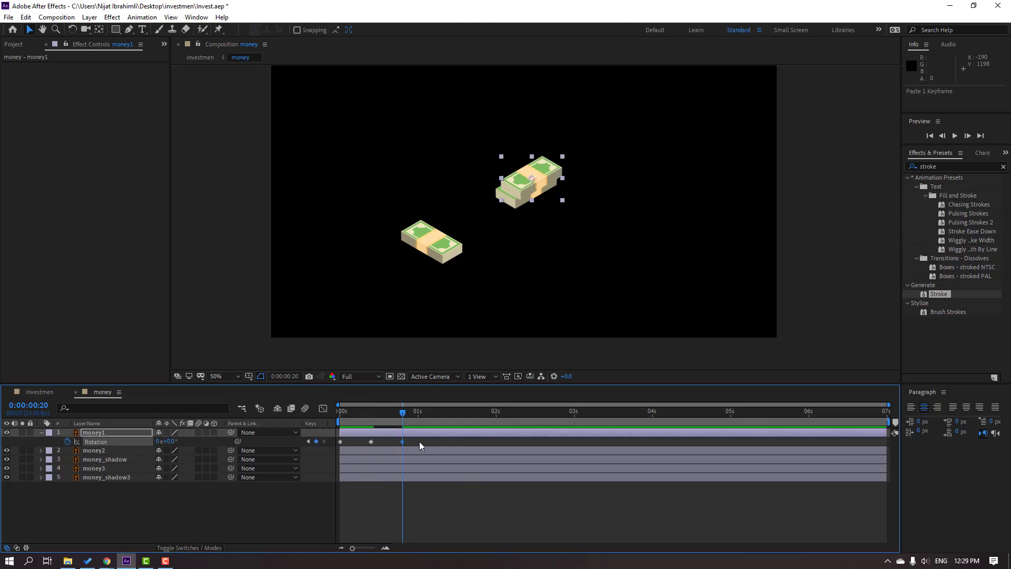
key(ctrl+alt+a)
drag(403, 442, 422, 440)
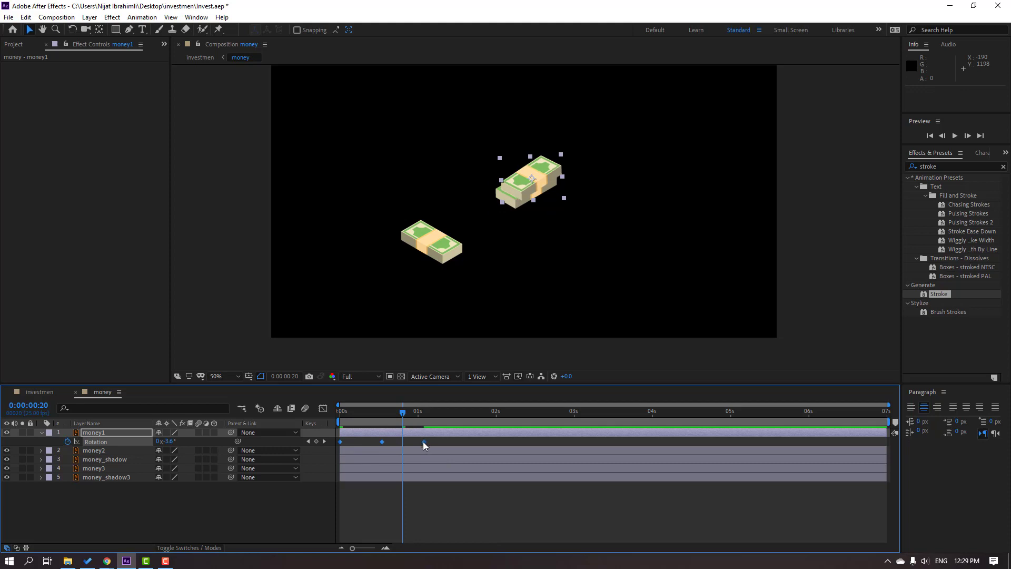
Apply Easy Ease to money1's three Rotation keyframes, preview the tilt and reselect the keyframes.
right_click(422, 442)
mouse_move(479, 434)
click(584, 466)
key(space)
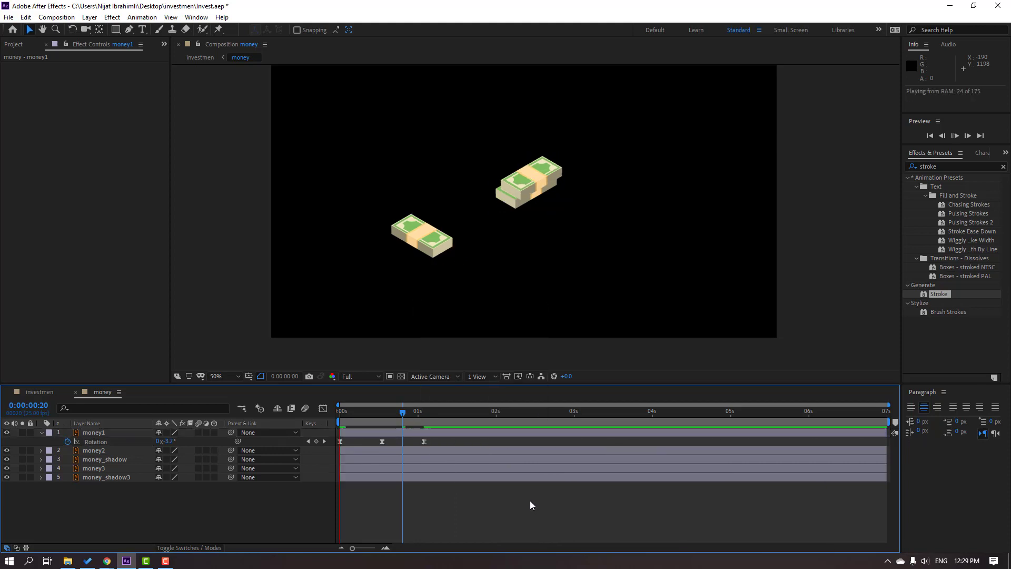
key(space)
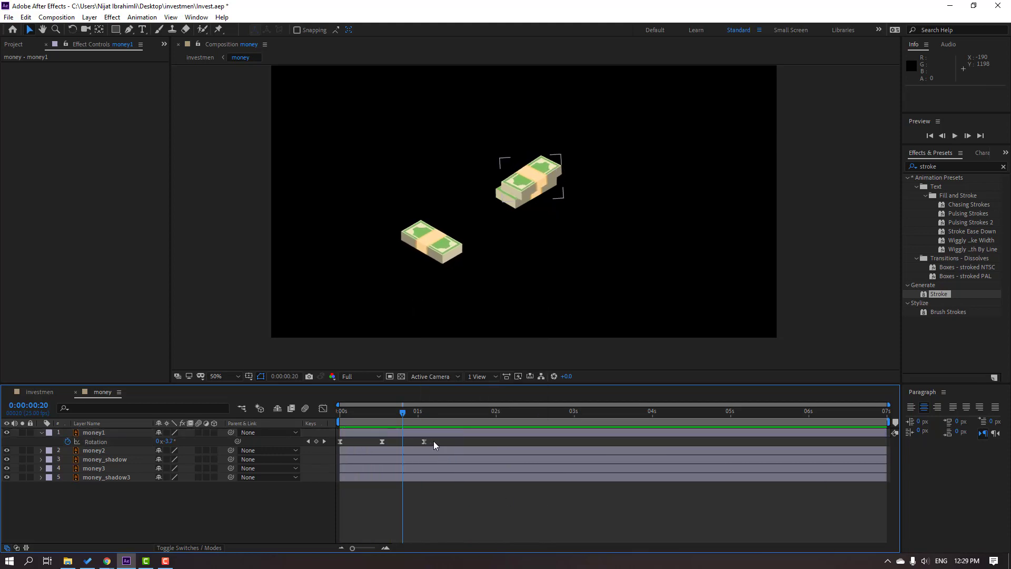
click(424, 442)
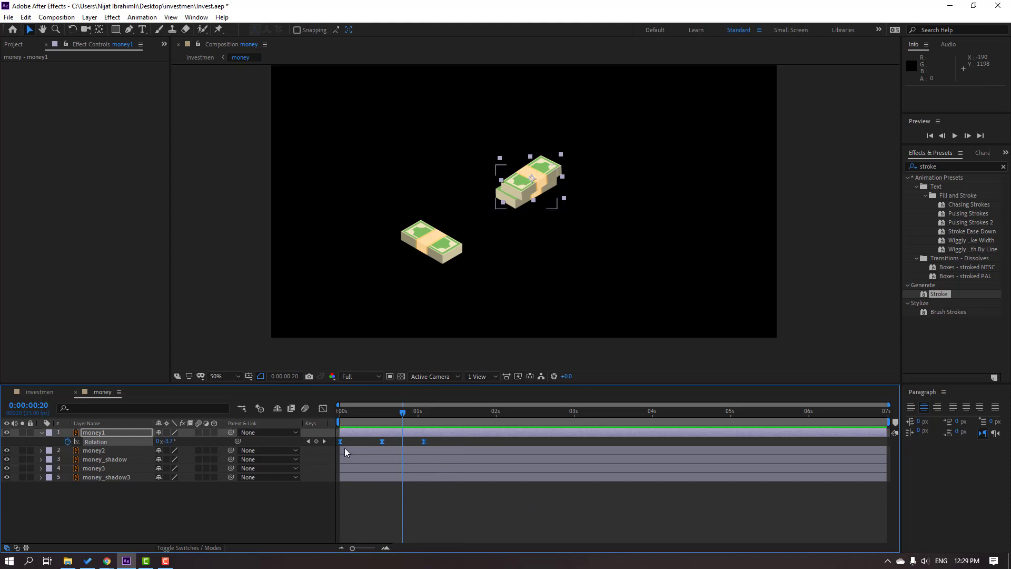
Loop money1's Rotation with the expression loopOutDuration(type = "cycle", duration = 0).
alt+click(67, 441)
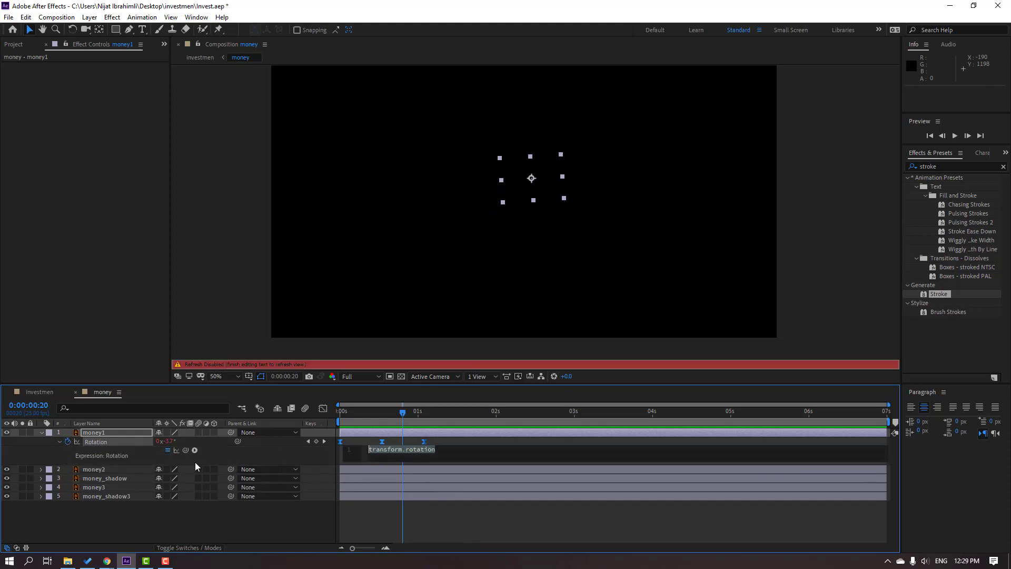
click(196, 450)
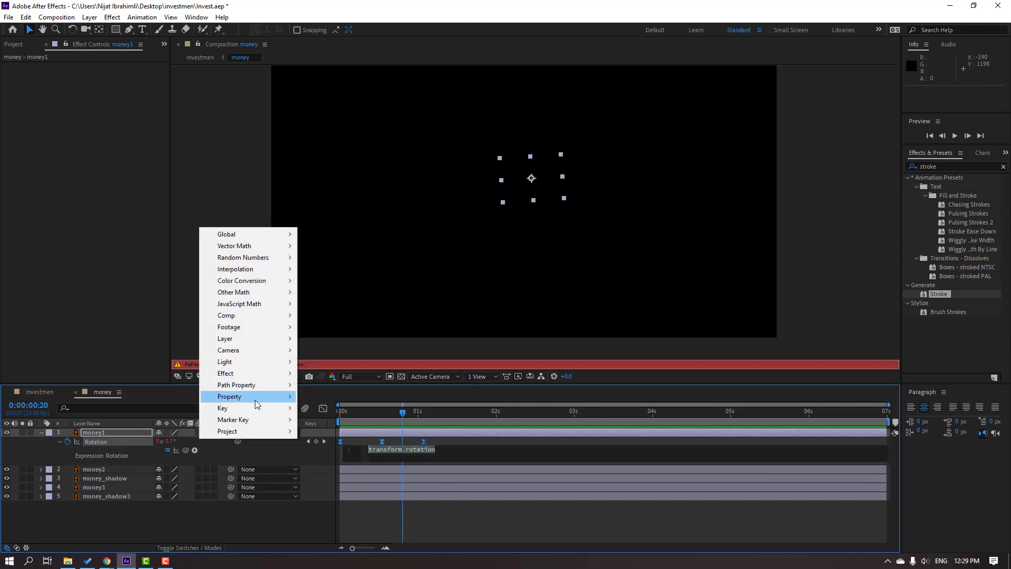
mouse_move(253, 396)
click(377, 291)
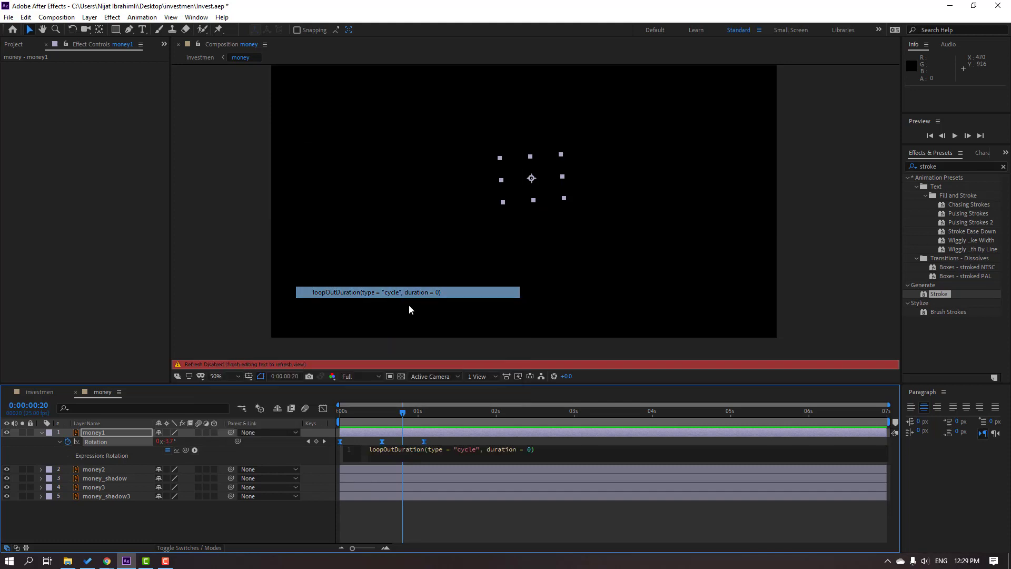
click(486, 515)
Collapse money1's properties and preview the looping tilt in the money composition.
click(42, 432)
key(space)
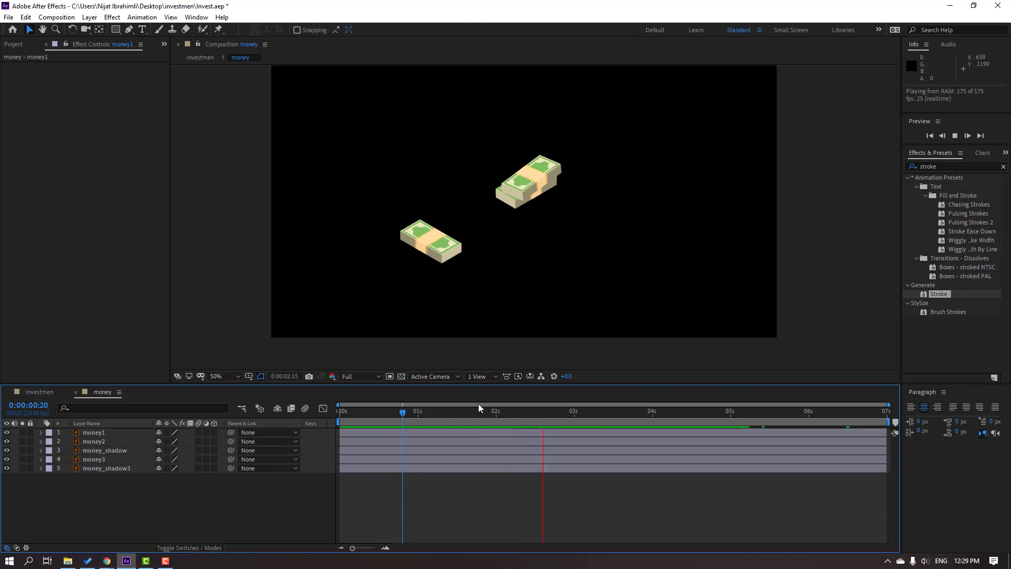
key(space)
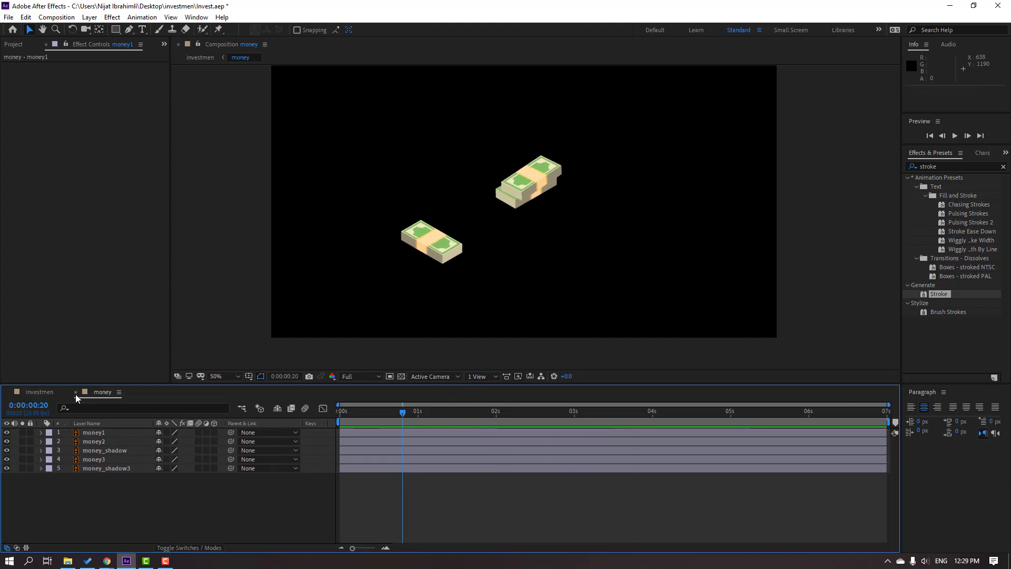
Close the money composition and preview the whole investmen composition with its full timeline in view.
click(75, 392)
key(space)
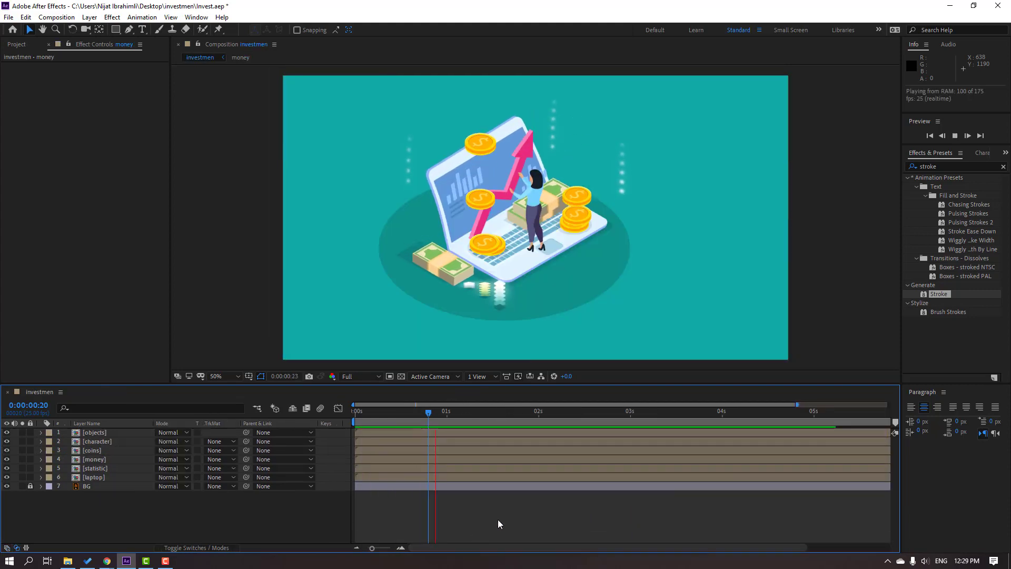
key(minus)
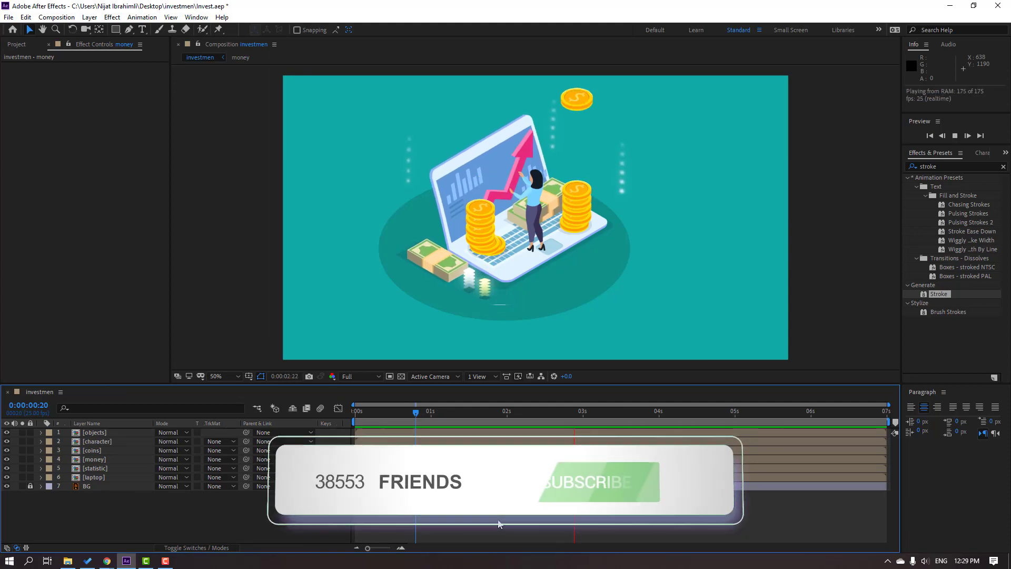